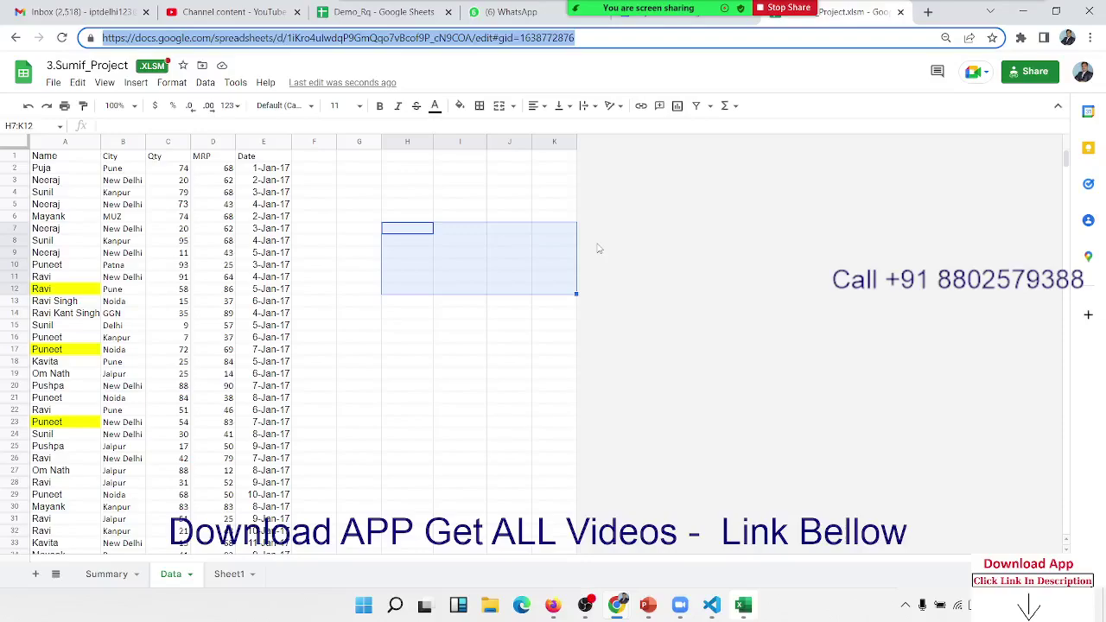
# Look over the Summary and Data sheets, then select the first date in E2
pyautogui.click(370, 187)
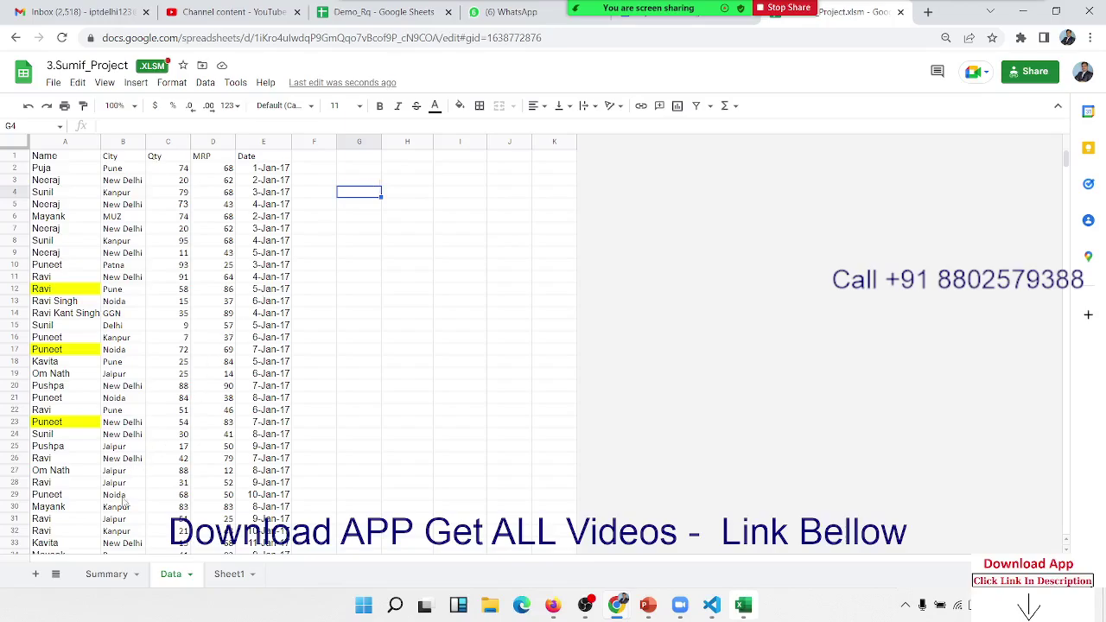
pyautogui.click(119, 578)
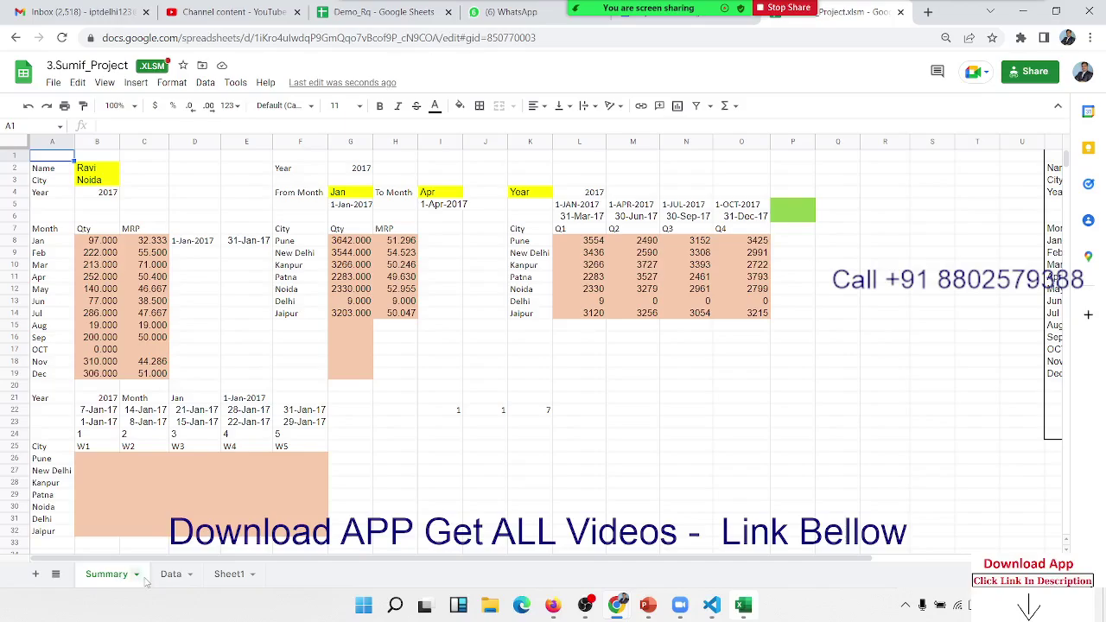
pyautogui.click(164, 577)
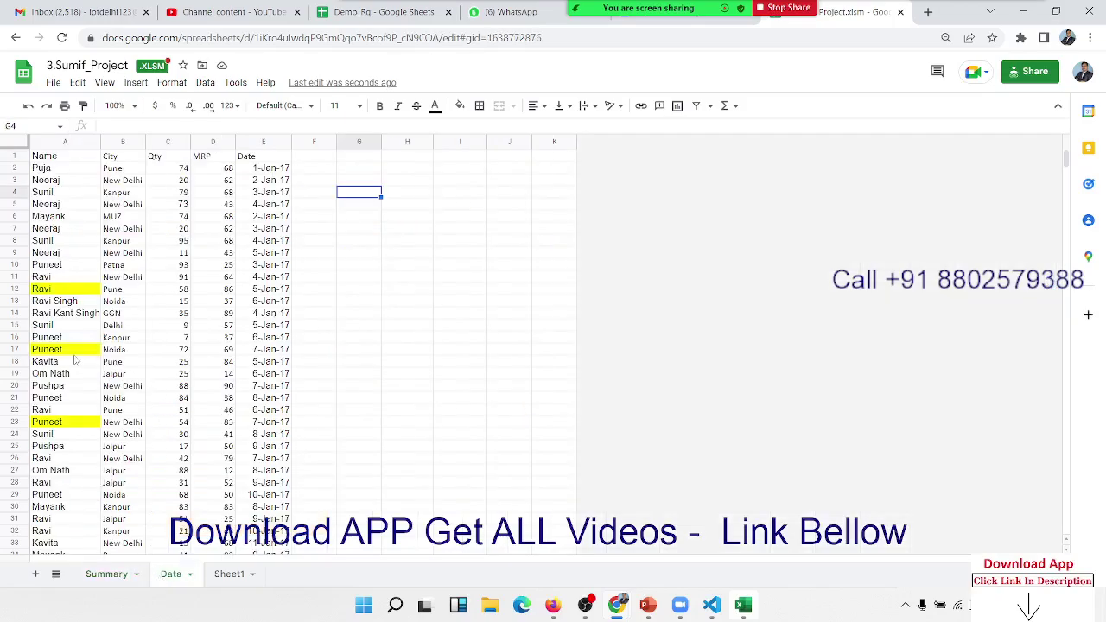
pyautogui.click(122, 238)
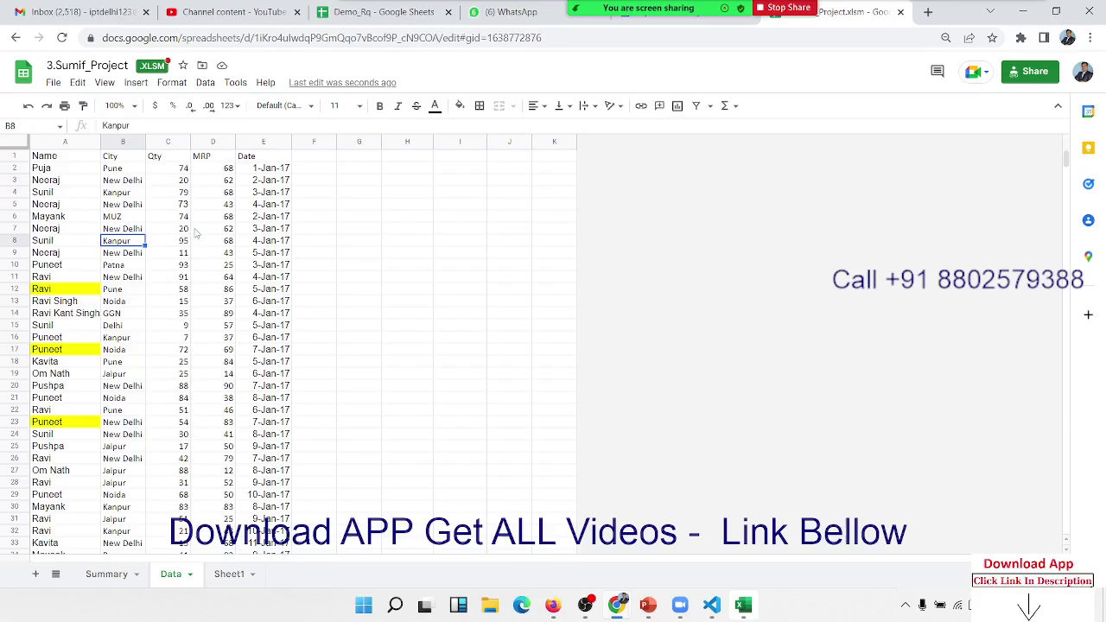
pyautogui.click(268, 168)
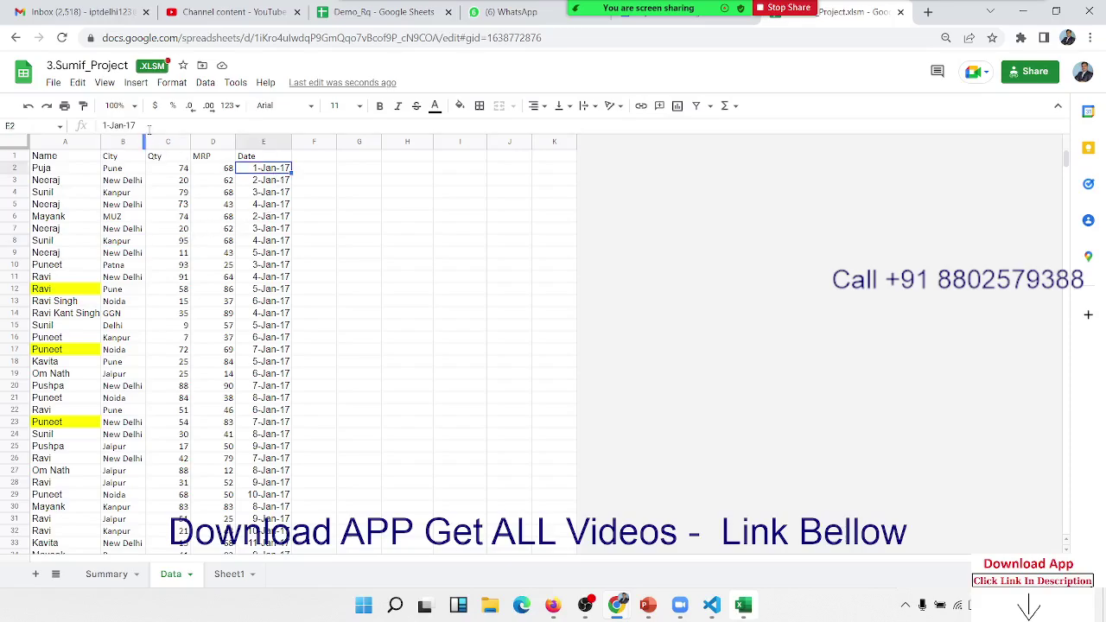
# Enter 1/1/22 in E2 and confirm E3's formula follows into 2022
pyautogui.press('Escape')
pyautogui.write('1/1')
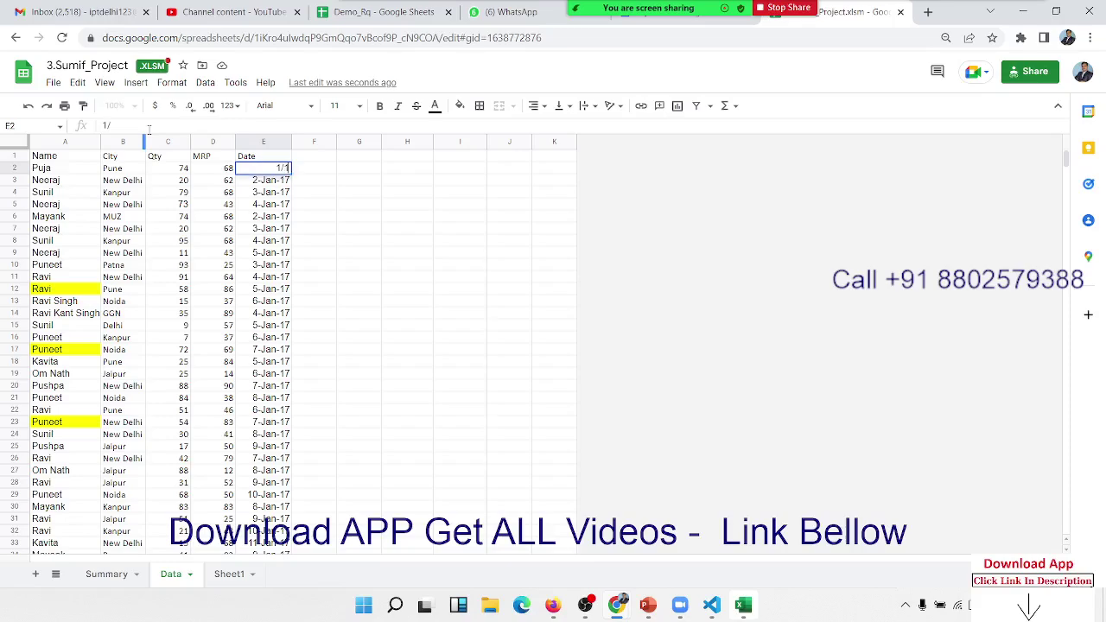
pyautogui.write('22')
pyautogui.press('BackSpace')
pyautogui.write('/22')
pyautogui.press('Return')
pyautogui.press('Up')
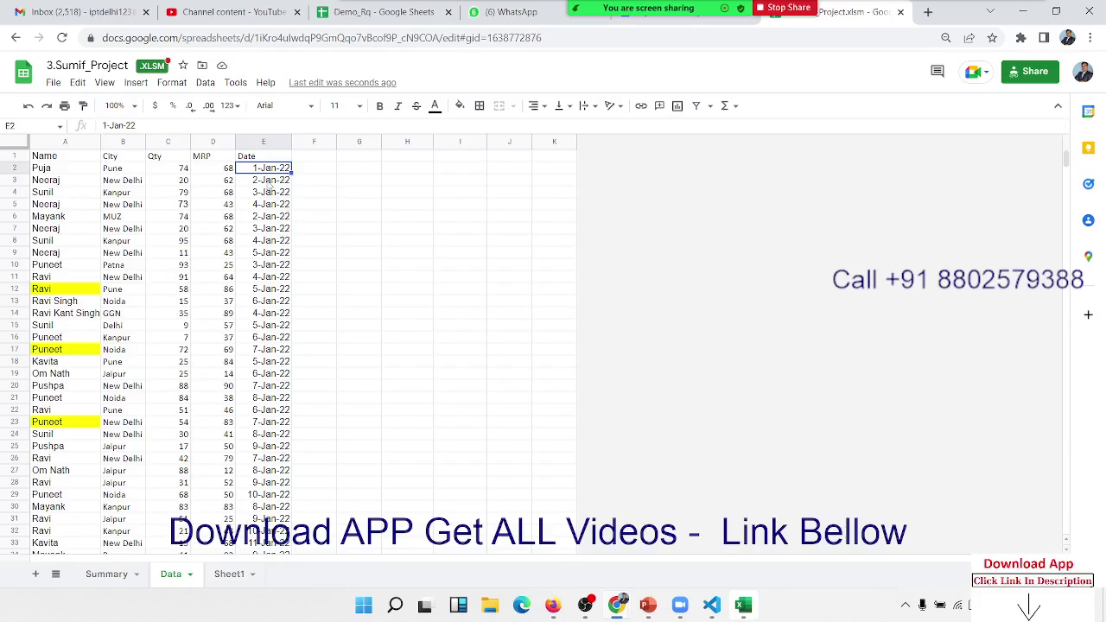
pyautogui.click(269, 183)
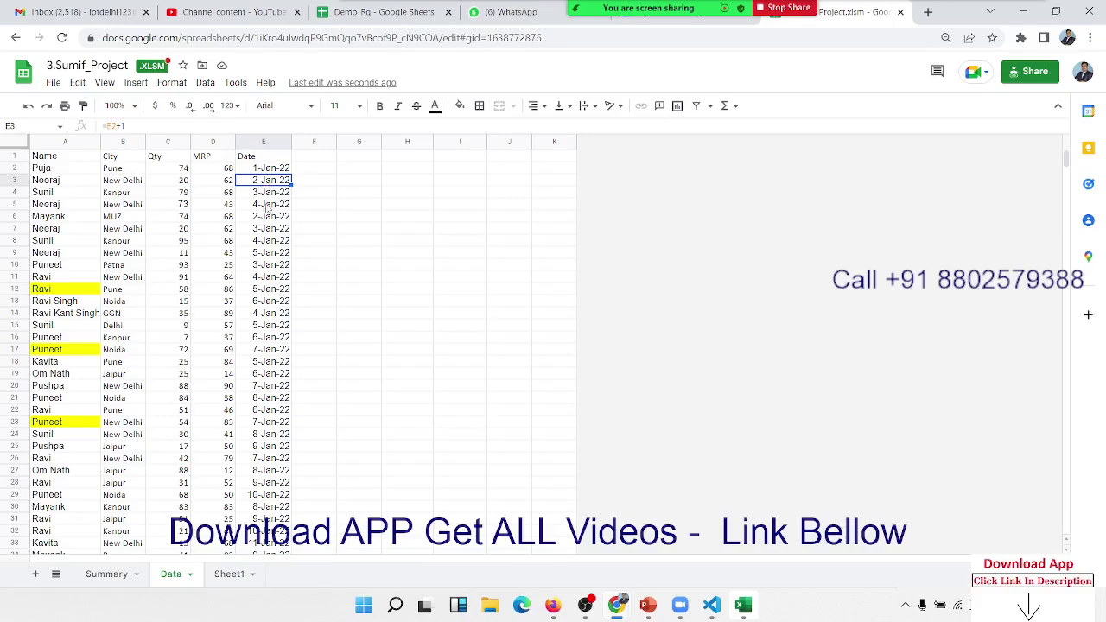
pyautogui.click(350, 190)
# Type JAN in H5 and Qty in I5
pyautogui.moveTo(271, 160); pyautogui.dragTo(285, 240)
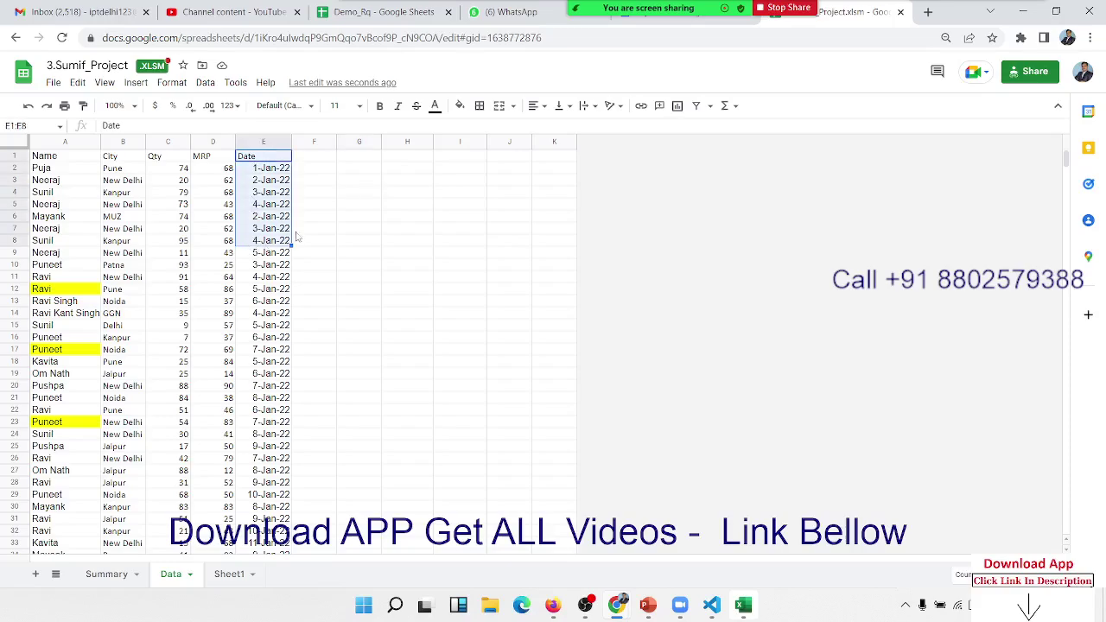
pyautogui.click(367, 205)
pyautogui.click(402, 210)
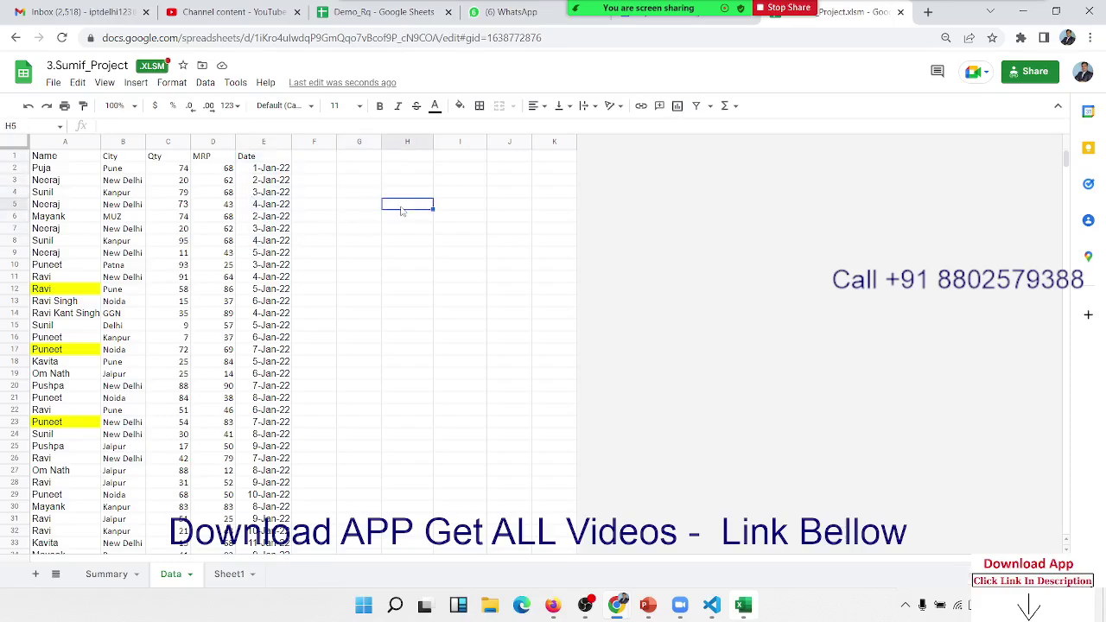
pyautogui.write('JAN')
pyautogui.press('Return')
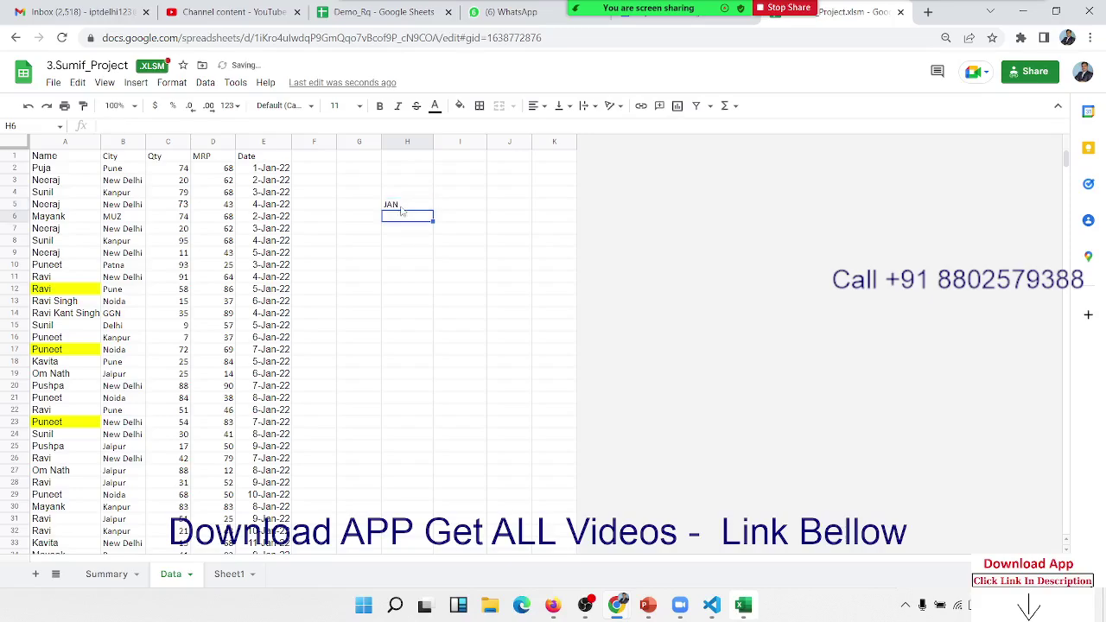
pyautogui.press('Right')
pyautogui.press('Up')
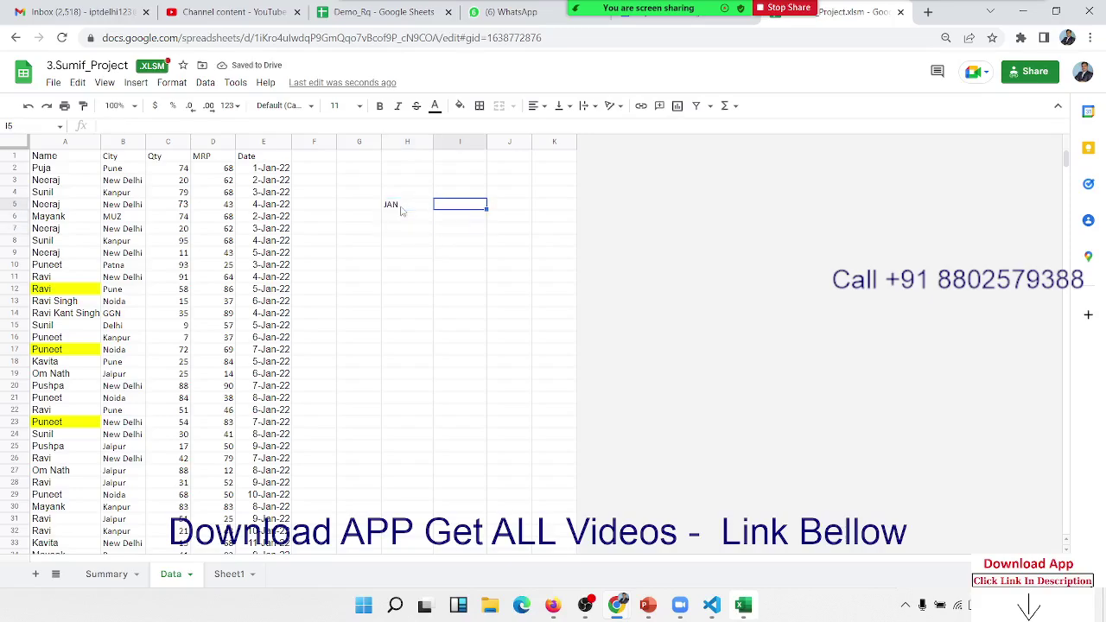
pyautogui.write('Qty')
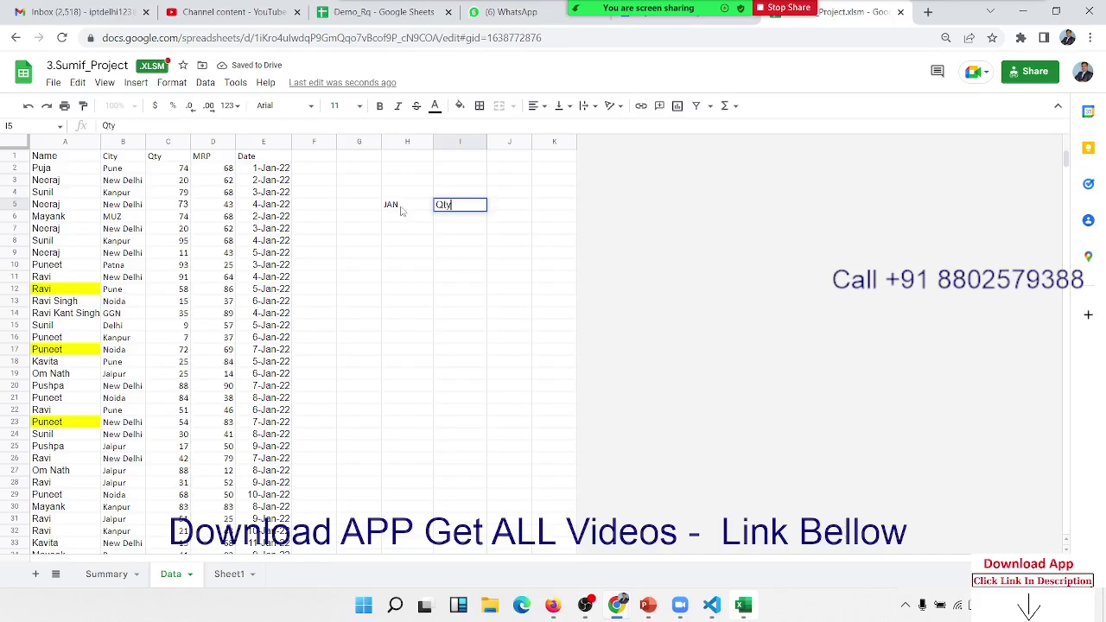
pyautogui.press('Return')
# Move the Qty heading from I5 up into I4
pyautogui.press('Left')
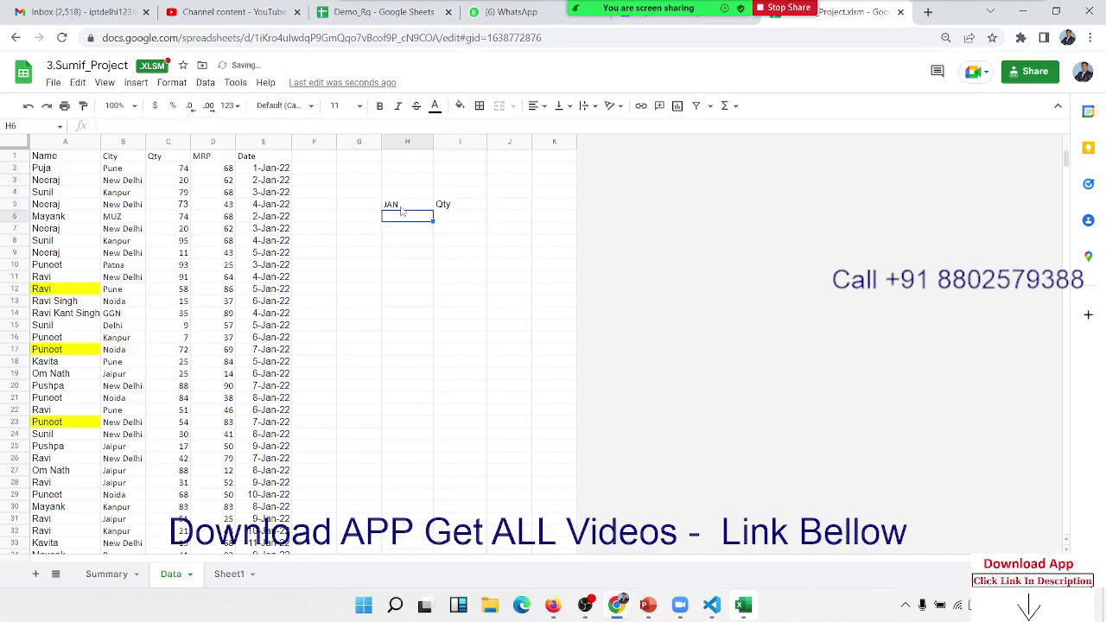
pyautogui.press('Up')
pyautogui.press('Right')
pyautogui.hotkey('ctrl', 'c')
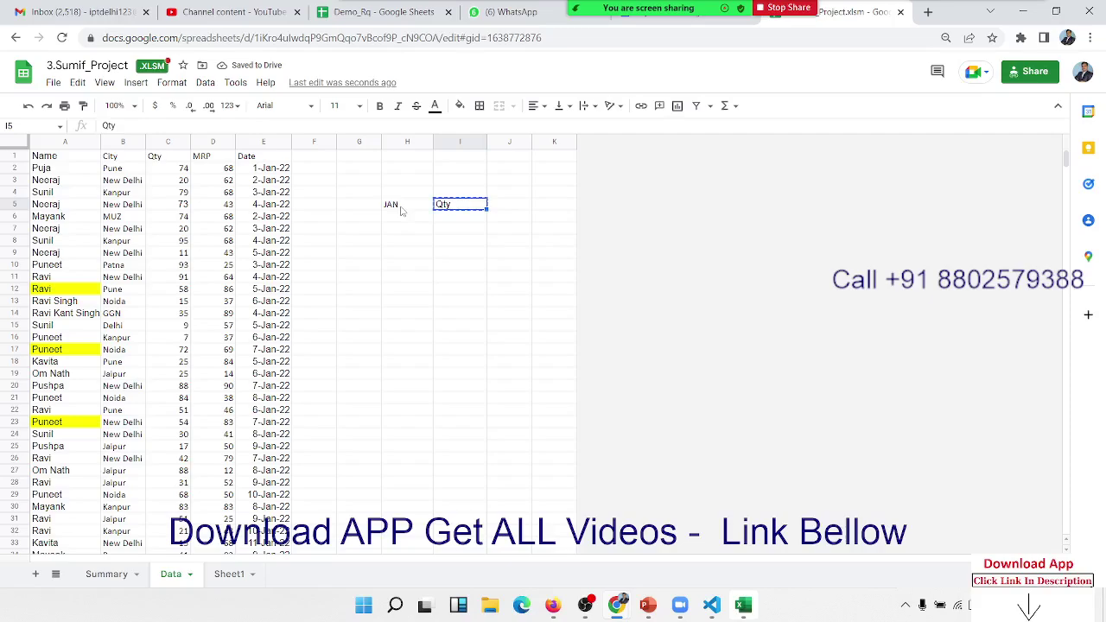
pyautogui.press('Up')
pyautogui.press('Return')
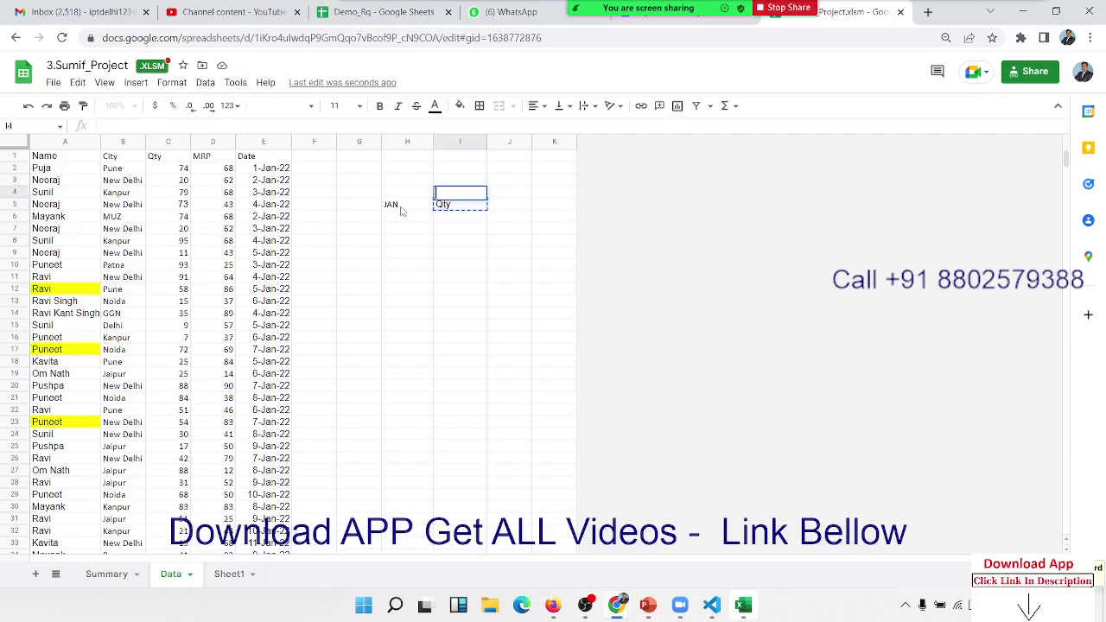
pyautogui.press('Escape')
pyautogui.hotkey('ctrl', 'v')
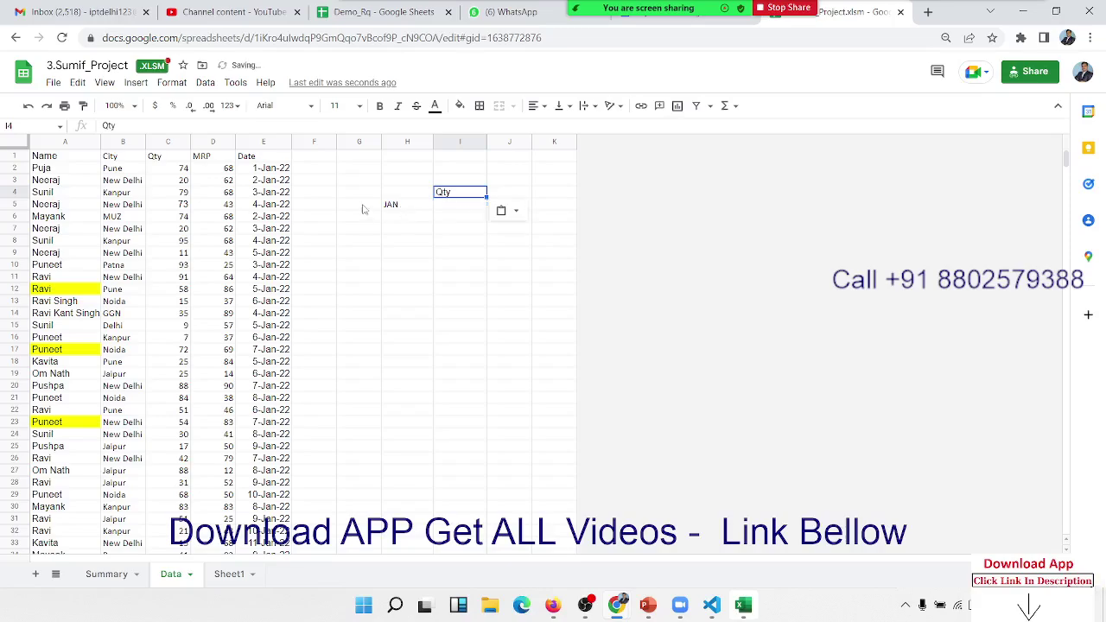
# Add a 'Month' header in F1
pyautogui.click(325, 172)
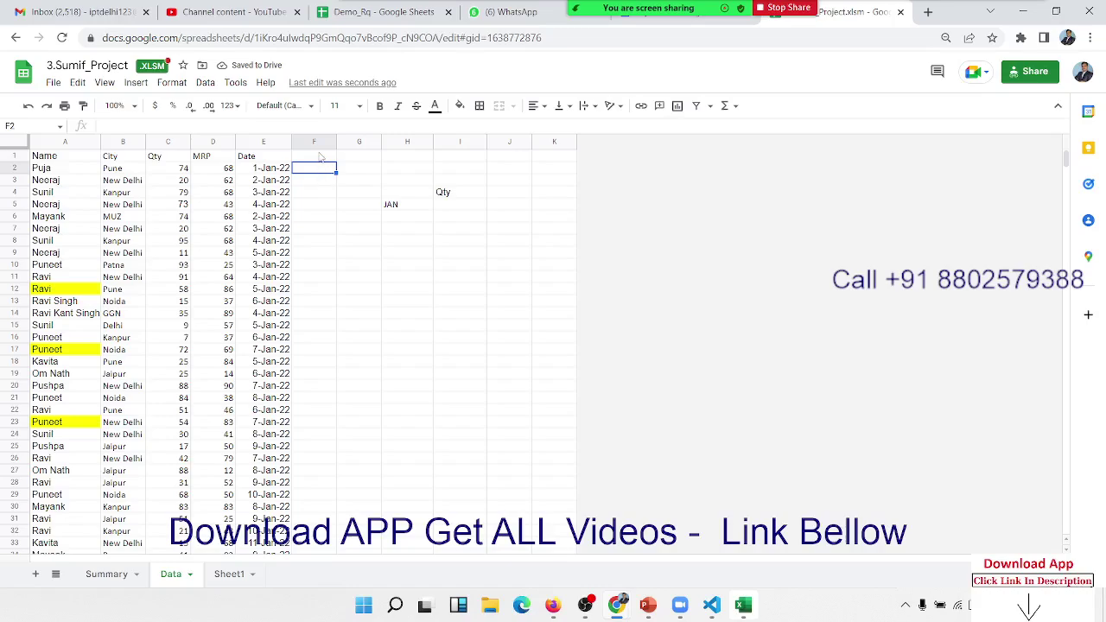
pyautogui.click(317, 154)
pyautogui.write('Month')
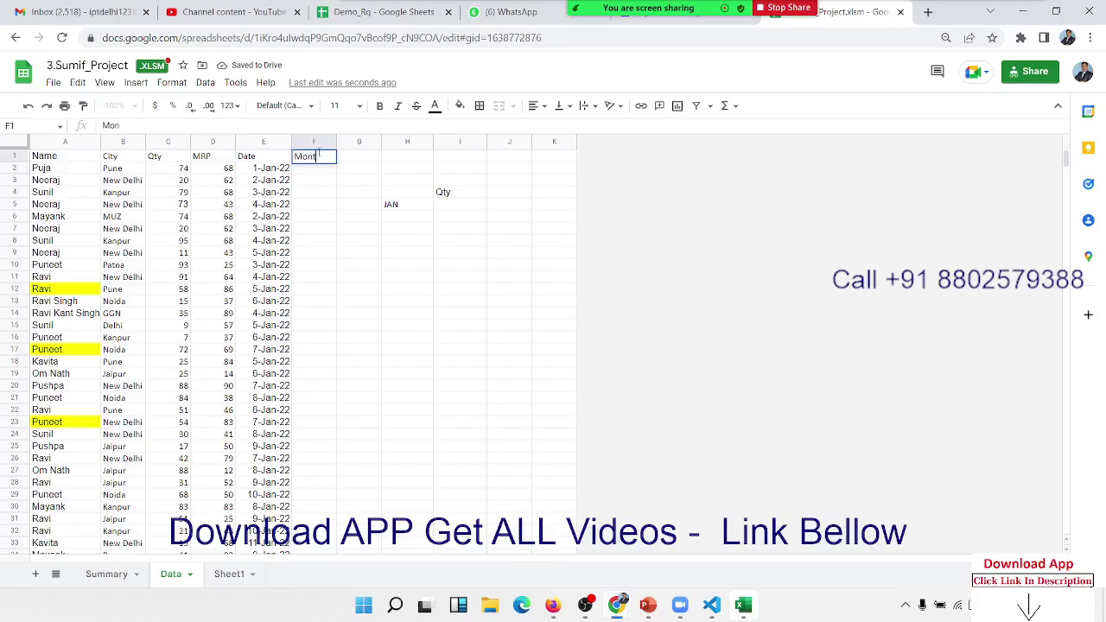
pyautogui.press('Return')
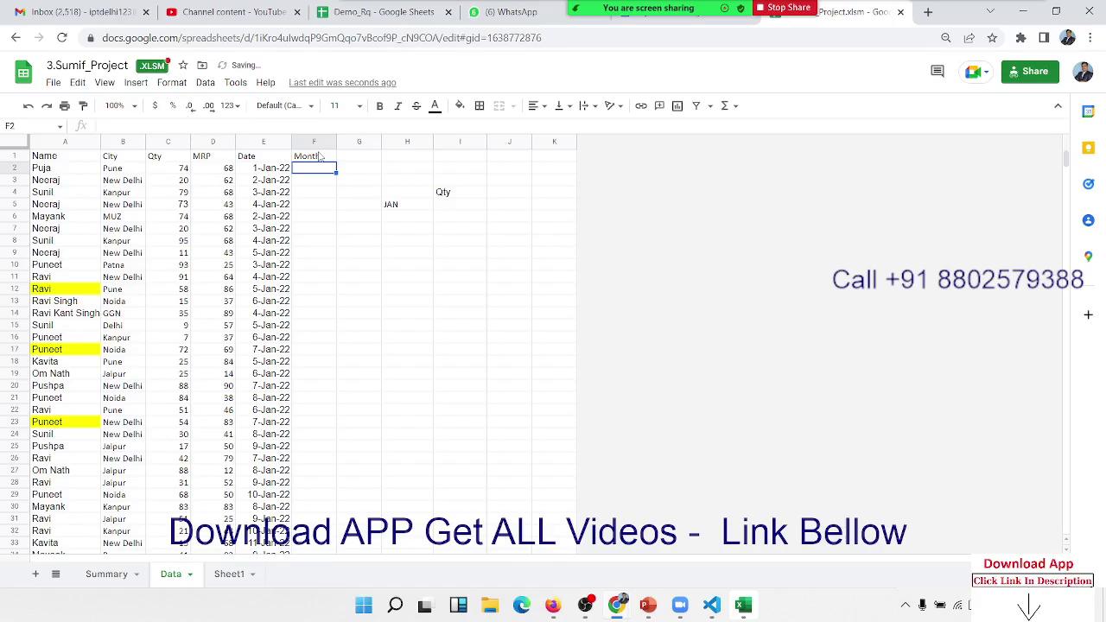
# Enter =TEXT(E2,"MMM") in F2, fill it down the column, and zoom to 200%
pyautogui.write('=TEXT(')
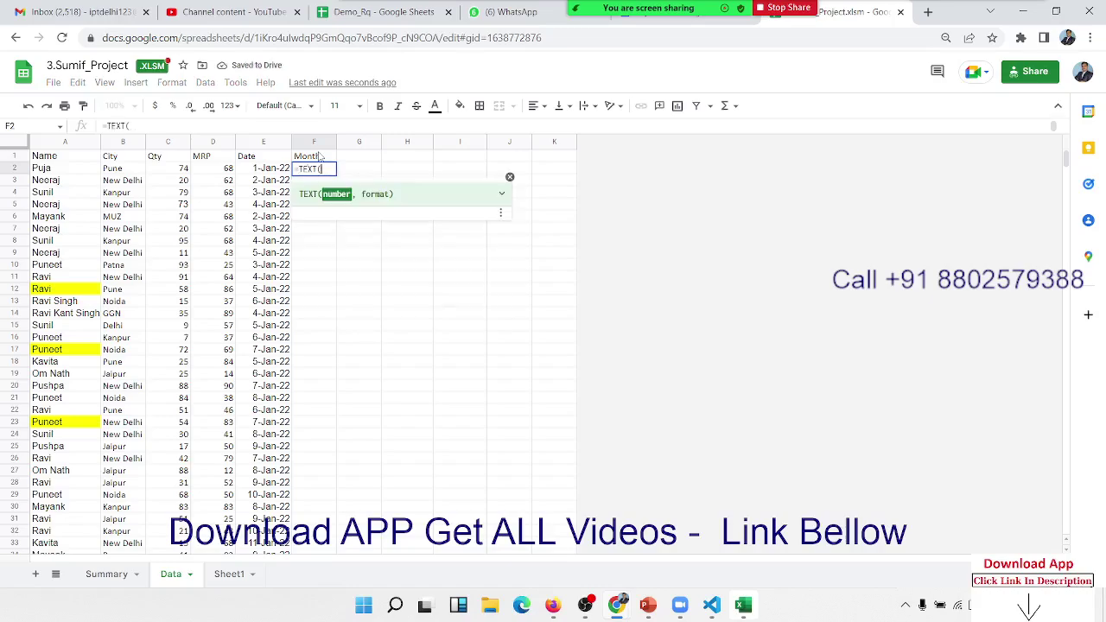
pyautogui.press('Left')
pyautogui.write(',"')
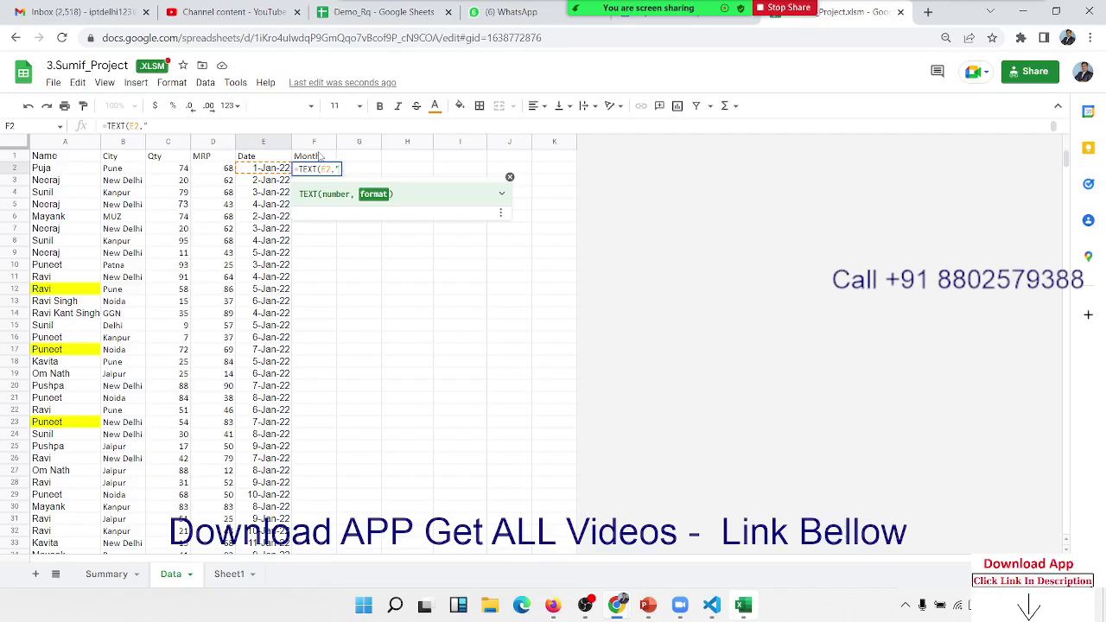
pyautogui.write('MMMM')
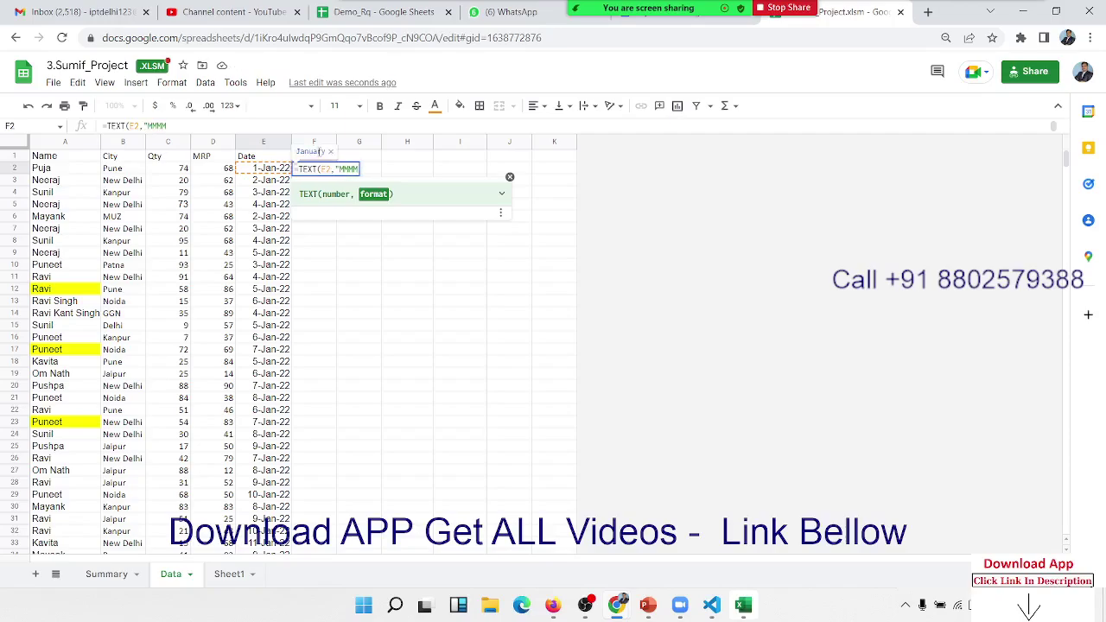
pyautogui.press('BackSpace')
pyautogui.write('",')
pyautogui.press('BackSpace')
pyautogui.press('Return')
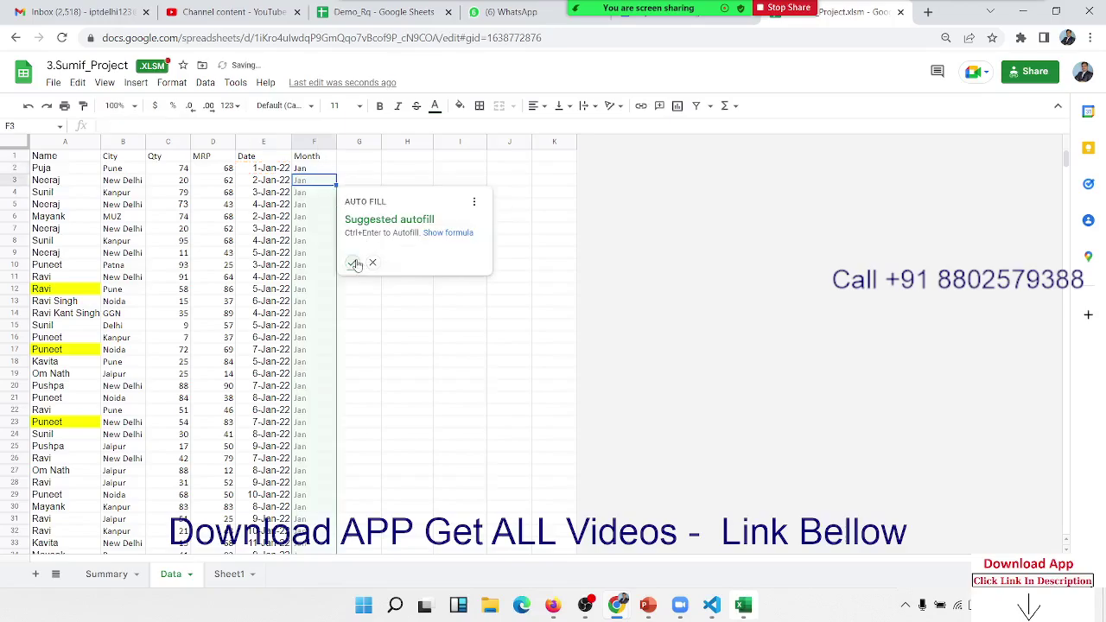
pyautogui.click(350, 262)
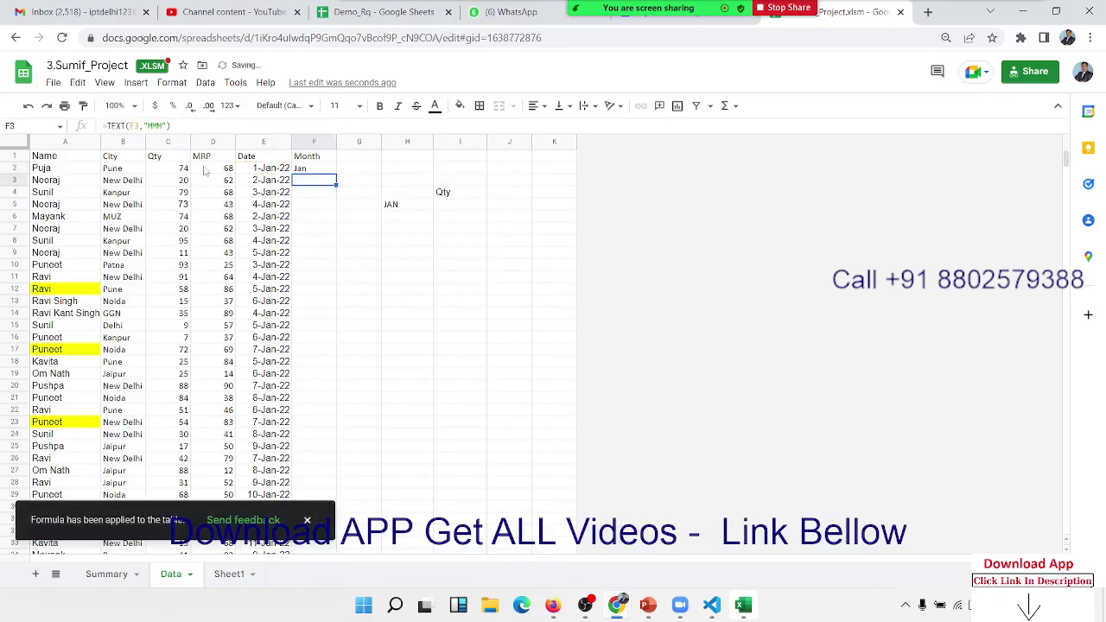
pyautogui.click(130, 106)
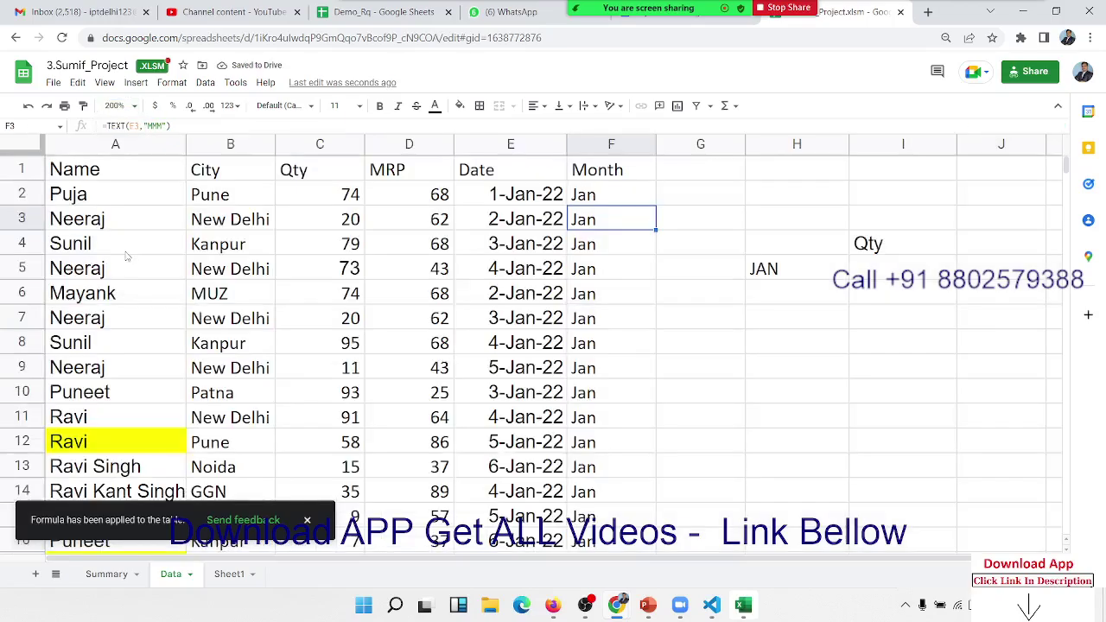
pyautogui.click(123, 253)
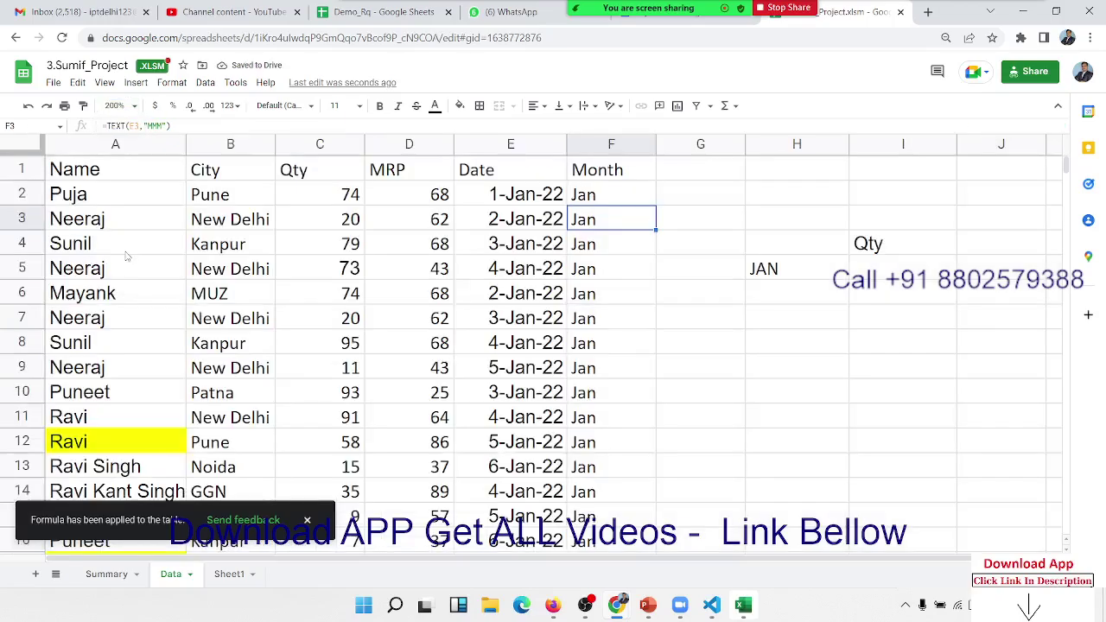
# Enter =SUMIF(F:F,H5,C:C) in I5, giving a January Qty total of 17717
pyautogui.click(663, 238)
pyautogui.click(603, 220)
pyautogui.click(862, 270)
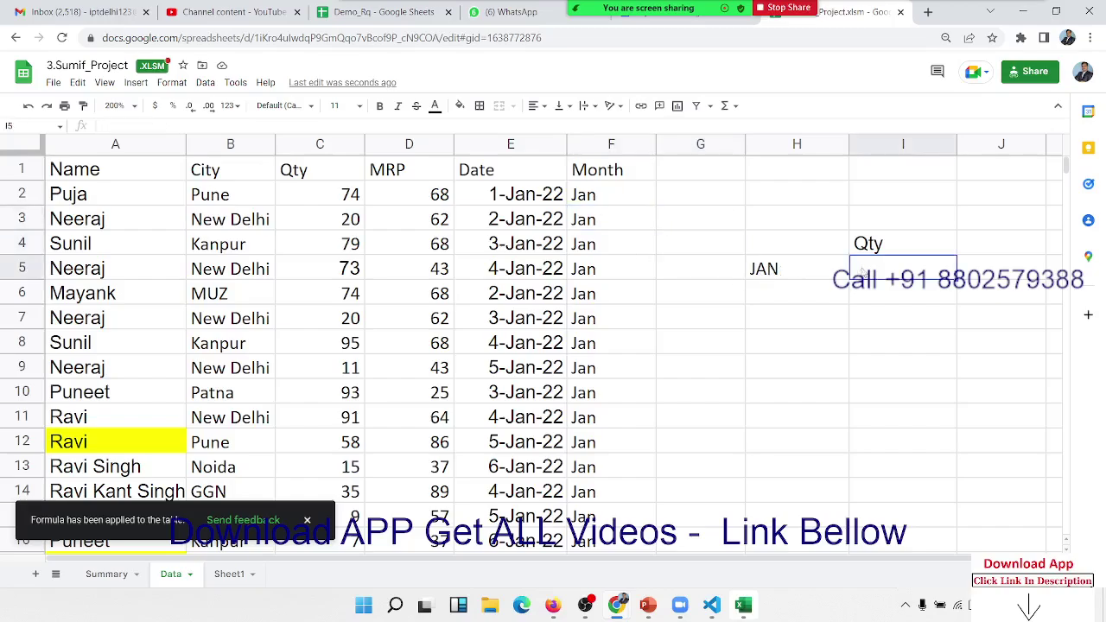
pyautogui.write('=sum')
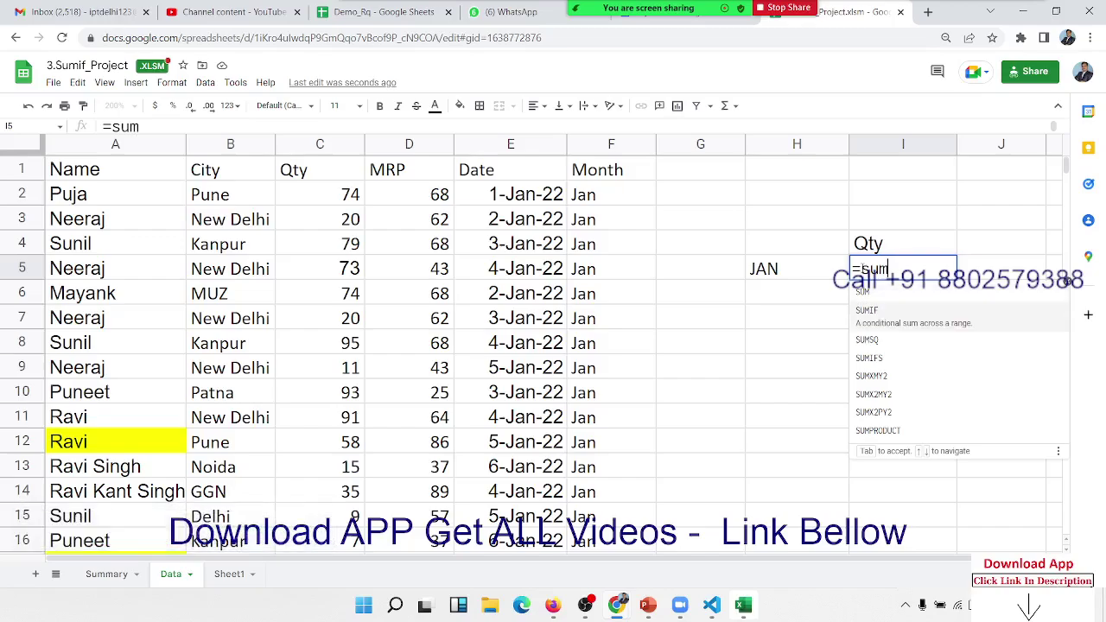
pyautogui.press('Tab')
pyautogui.press('Left')
pyautogui.press('Left')
pyautogui.press('Left')
pyautogui.press('Left')
pyautogui.press('Right')
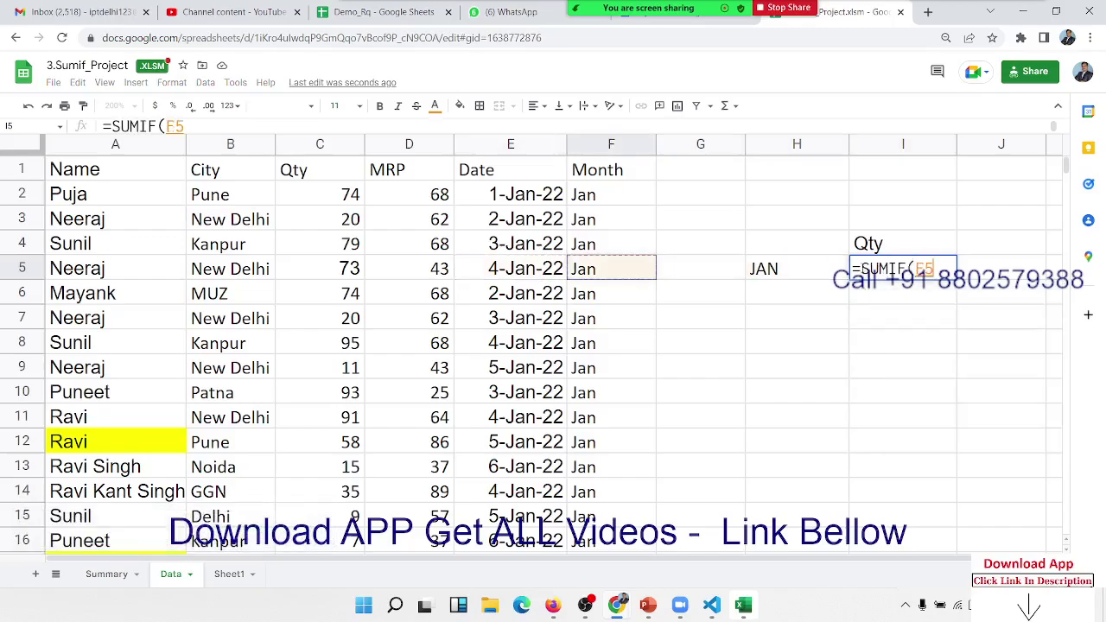
pyautogui.press('BackSpace')
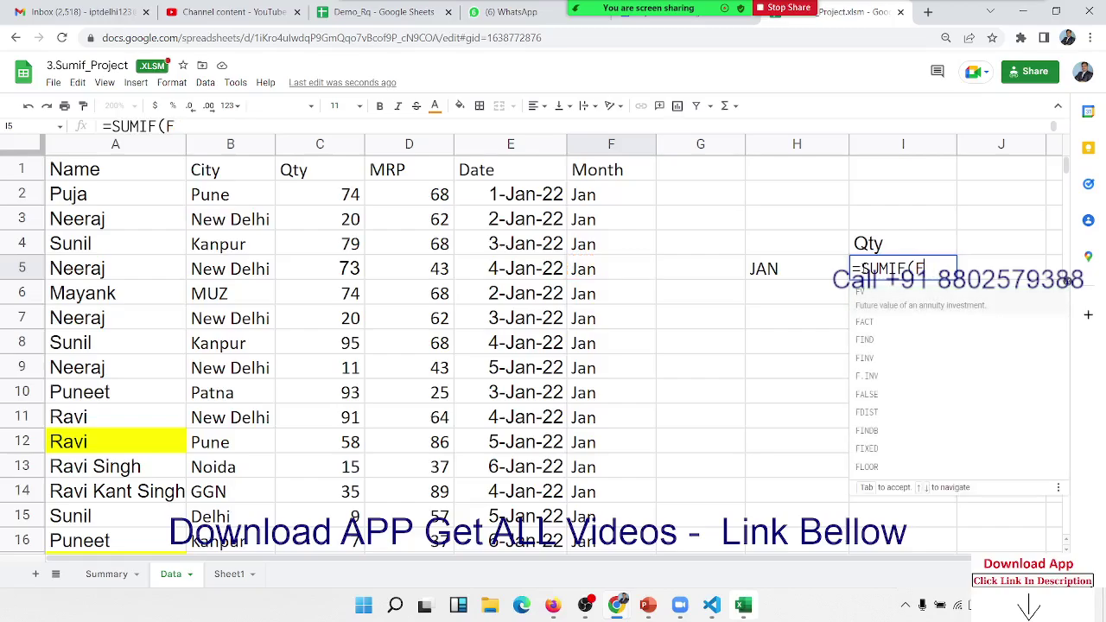
pyautogui.write(':f')
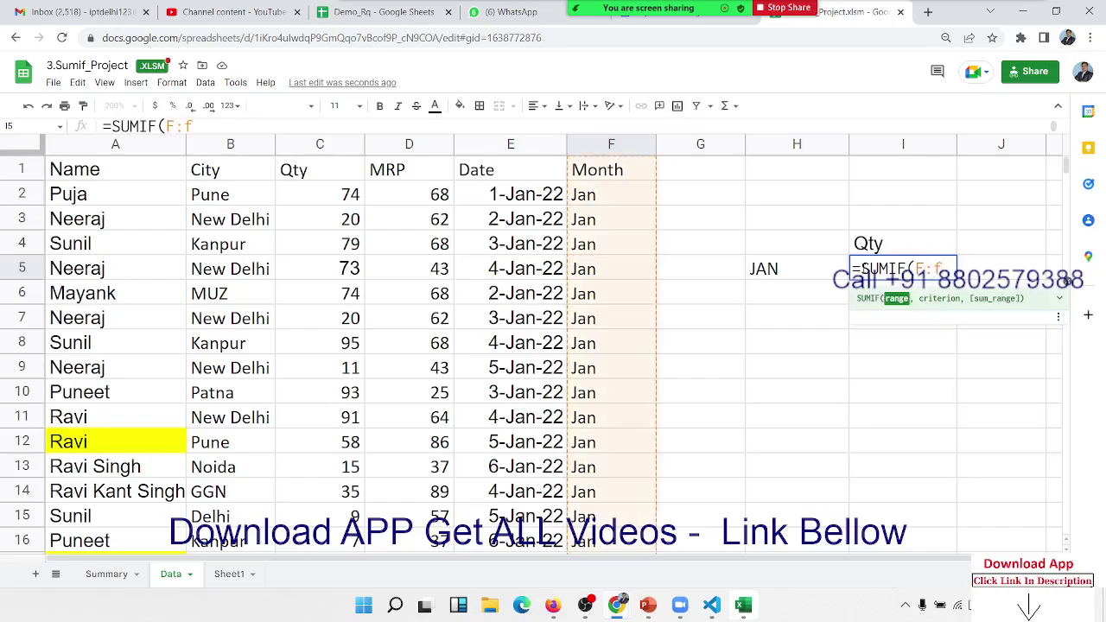
pyautogui.write(',')
pyautogui.click(816, 278)
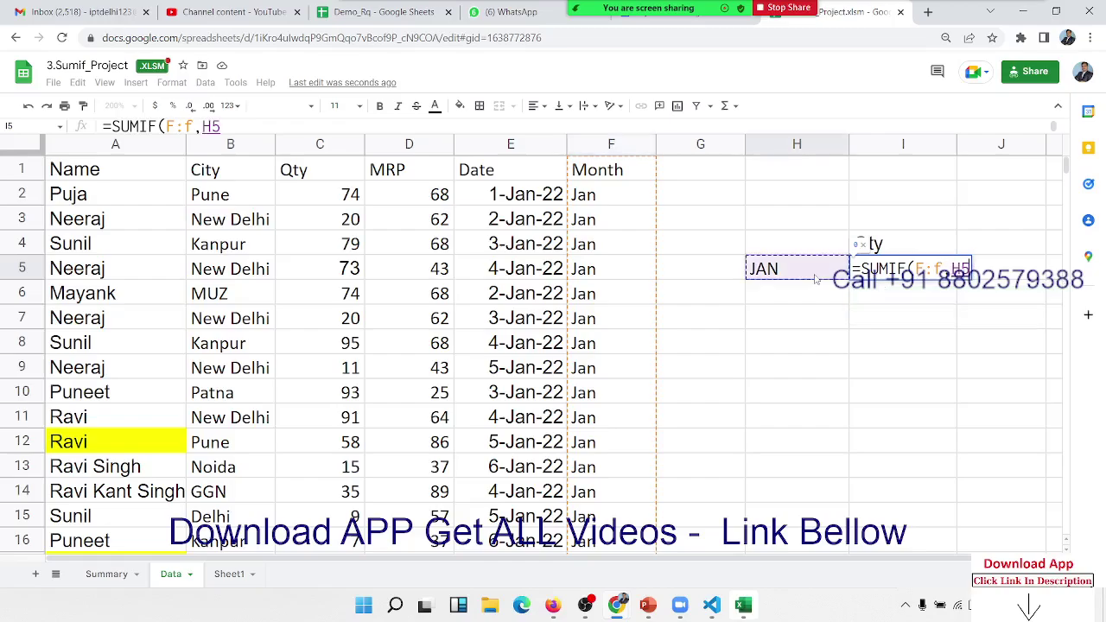
pyautogui.write(',')
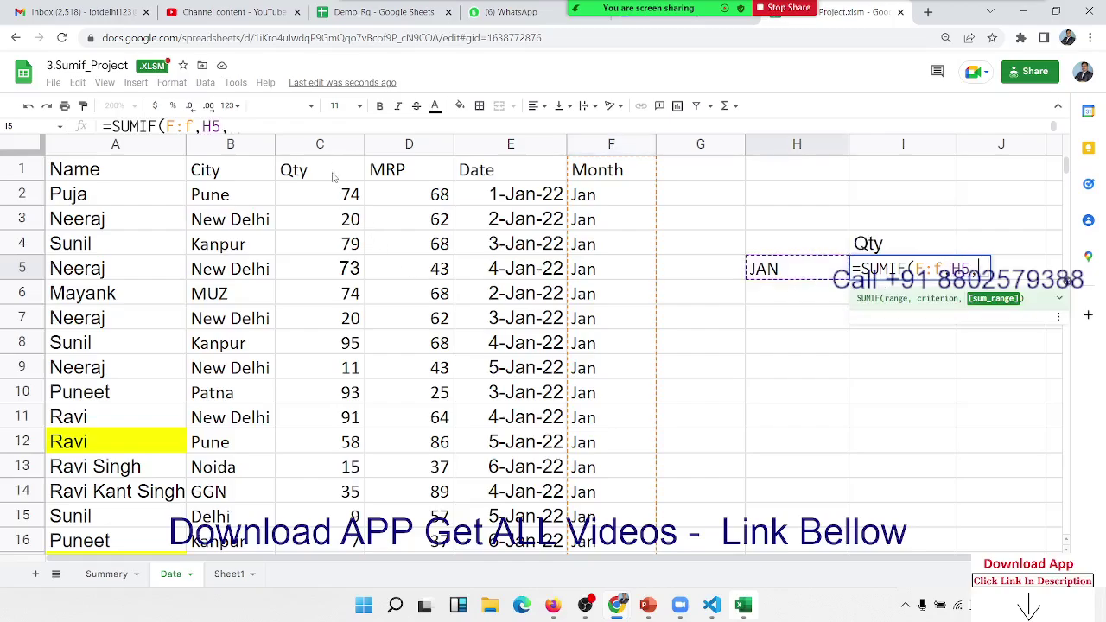
pyautogui.click(320, 146)
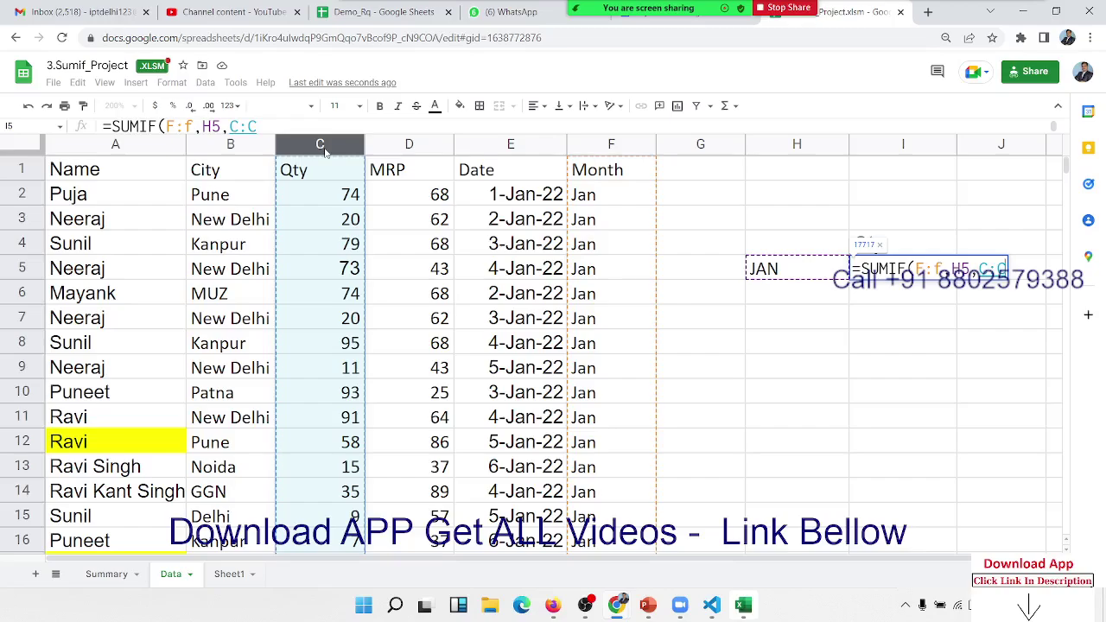
pyautogui.press('Return')
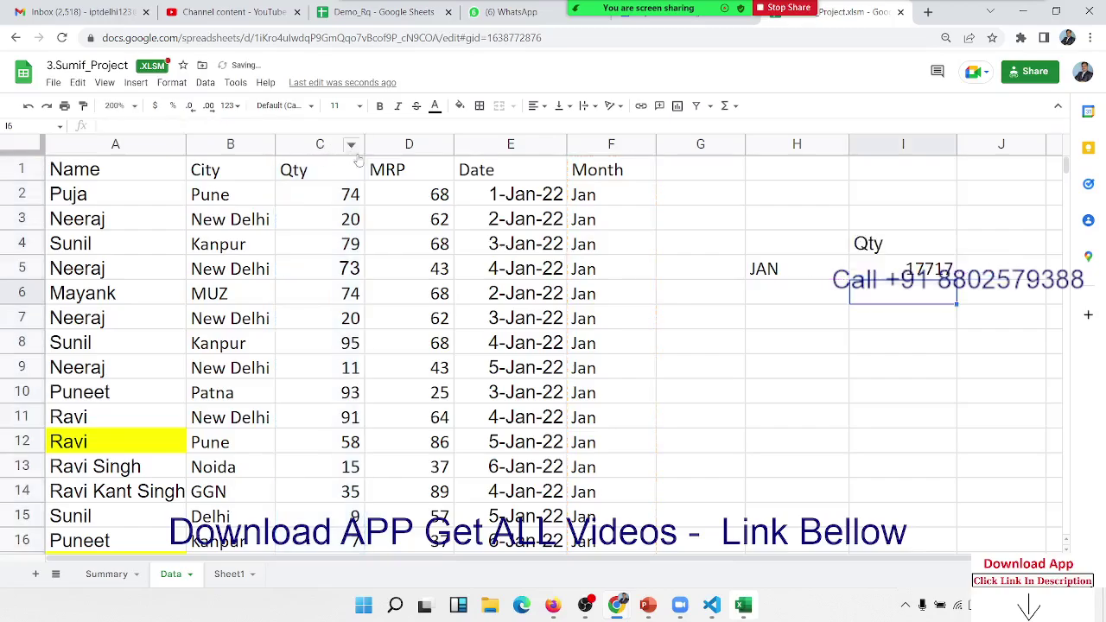
pyautogui.click(920, 272)
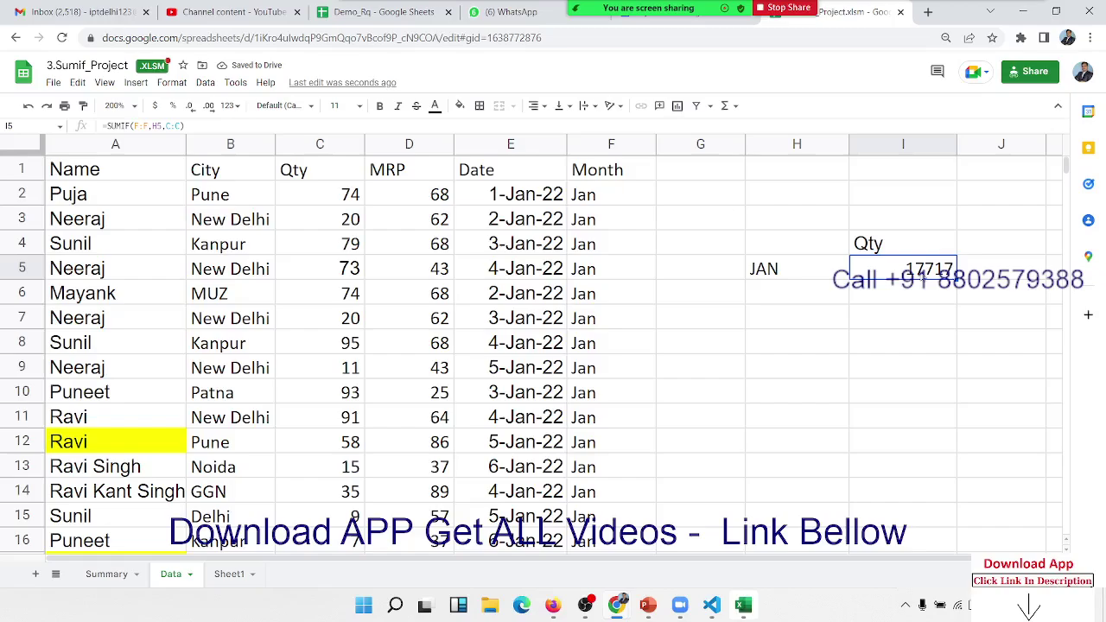
# Clear the contents of the Month column F
pyautogui.click(611, 145)
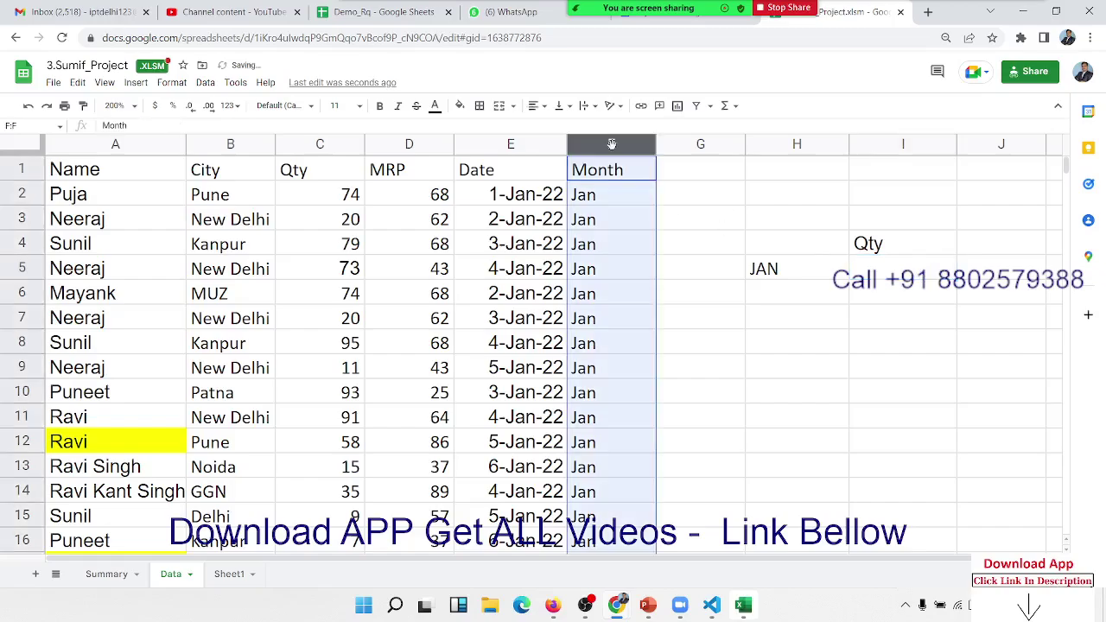
pyautogui.press('Delete')
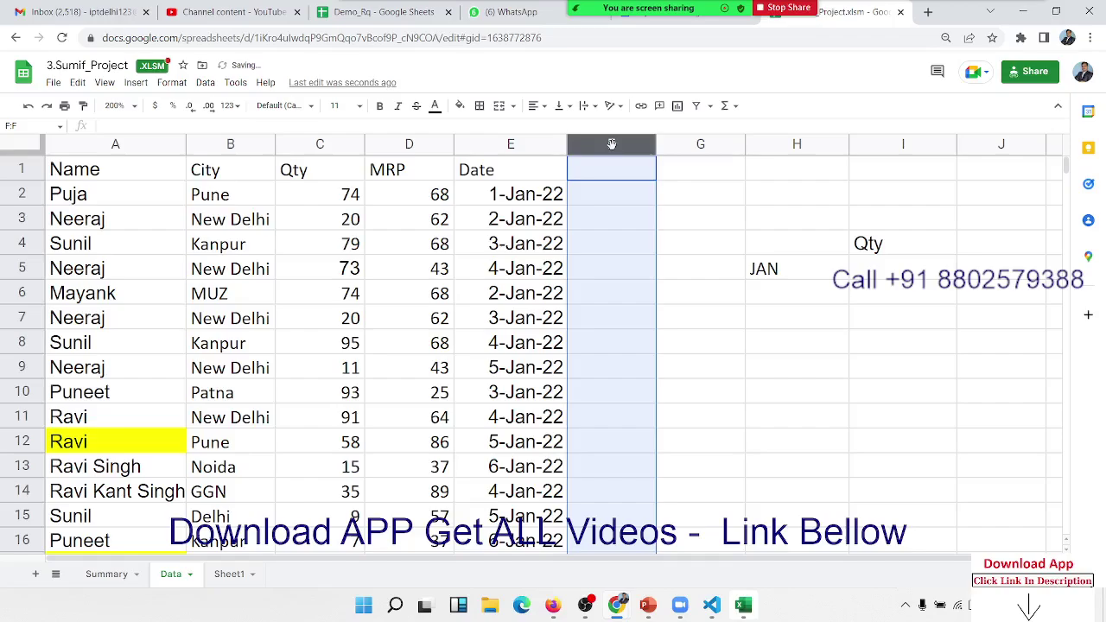
pyautogui.hotkey('ctrl', 'Home')
pyautogui.hotkey('ctrl', 'shift', 'Right')
pyautogui.hotkey('ctrl', 'shift', 'Down')
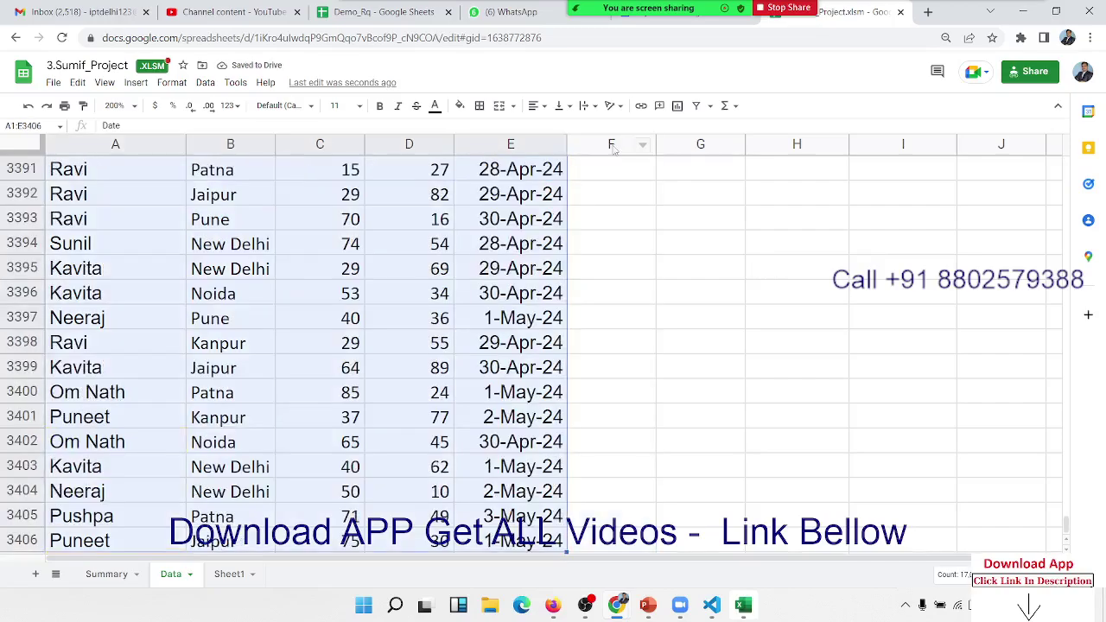
pyautogui.click(612, 149)
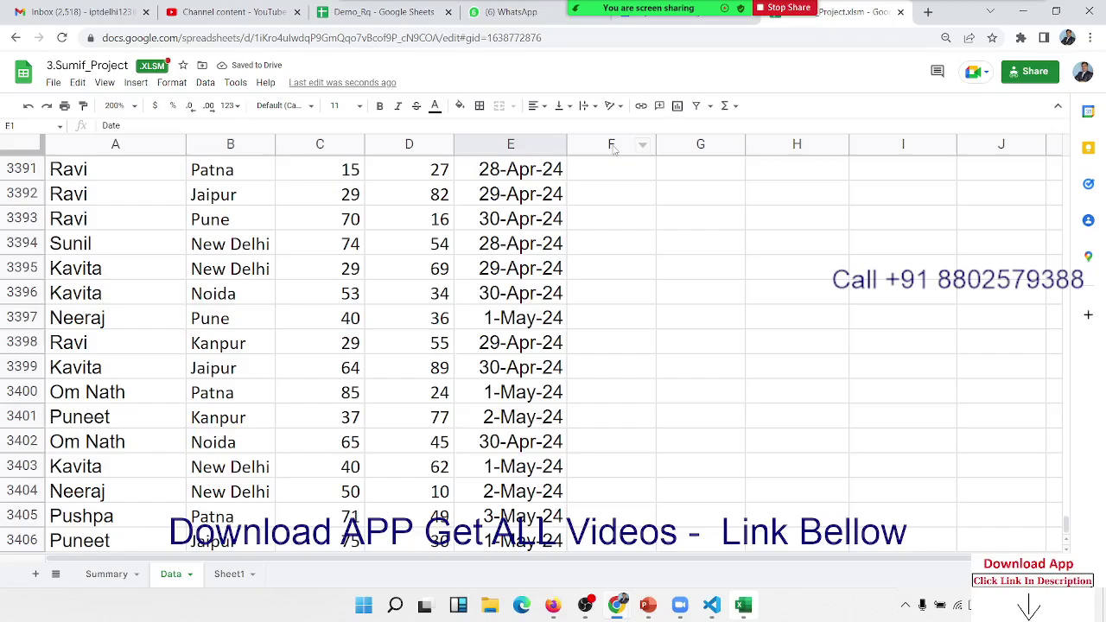
# Enter ="1-"&H5&"-2022" in G7 to build the start date 1-JAN-2022
pyautogui.press('Down')
pyautogui.press('Down')
pyautogui.press('Down')
pyautogui.press('Down')
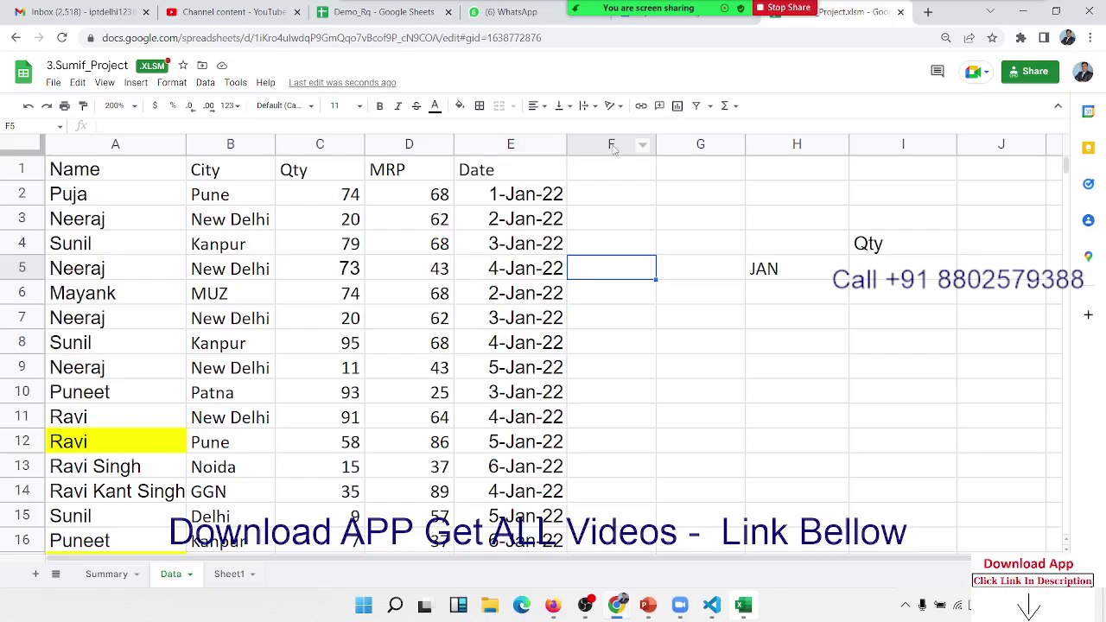
pyautogui.press('Right')
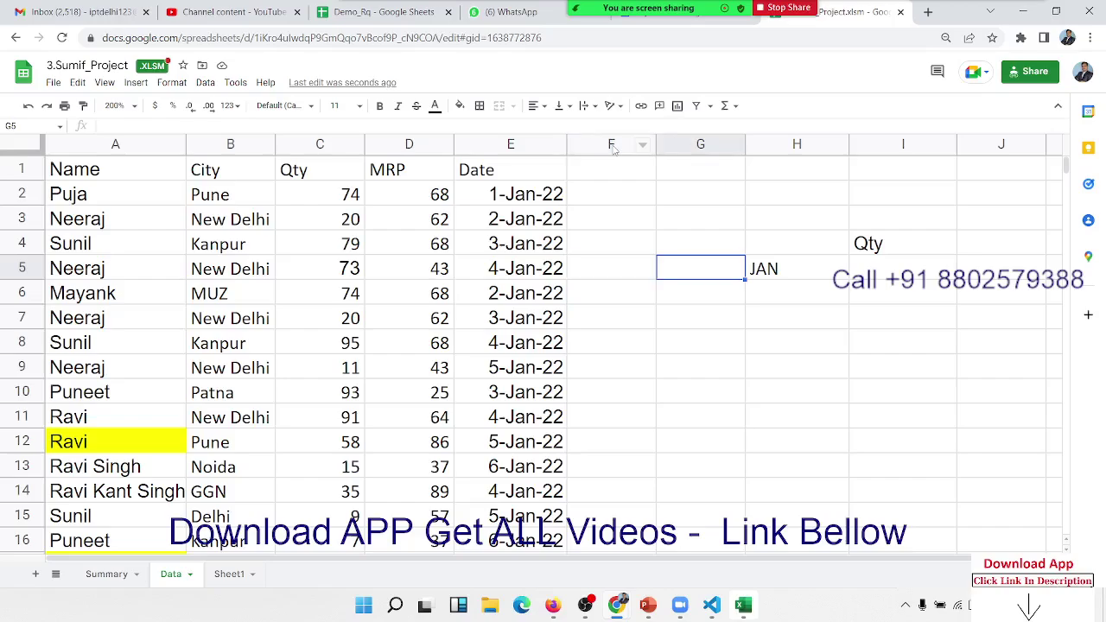
pyautogui.press('Right')
pyautogui.press('Left')
pyautogui.press('Right')
pyautogui.press('Right')
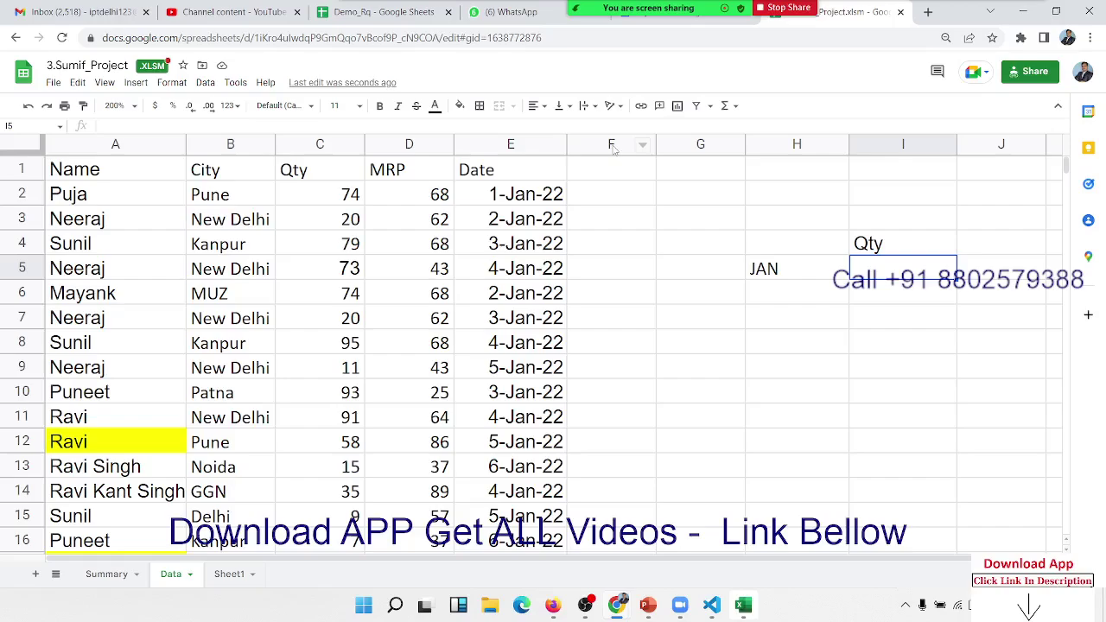
pyautogui.press('Down')
pyautogui.press('Down')
pyautogui.press('Left')
pyautogui.press('Left')
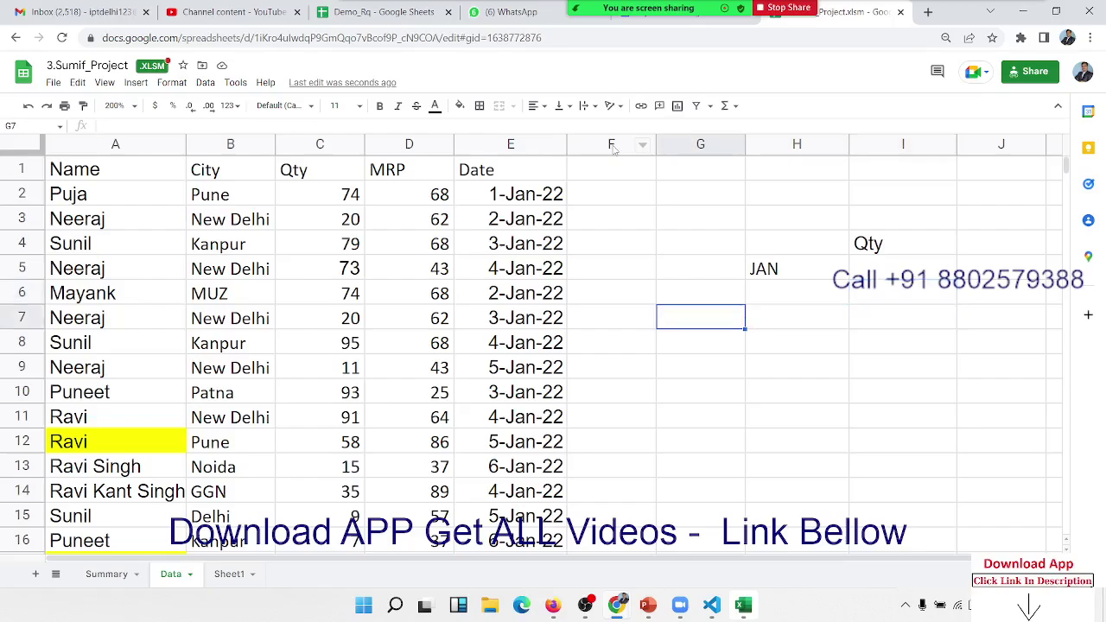
pyautogui.write('=')
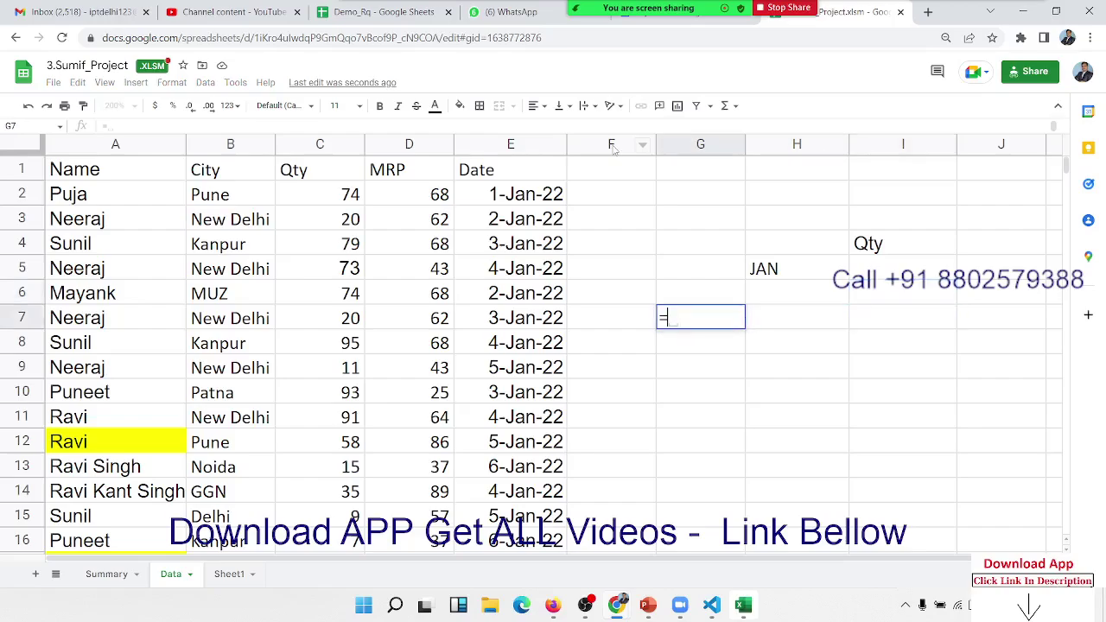
pyautogui.write('"1-')
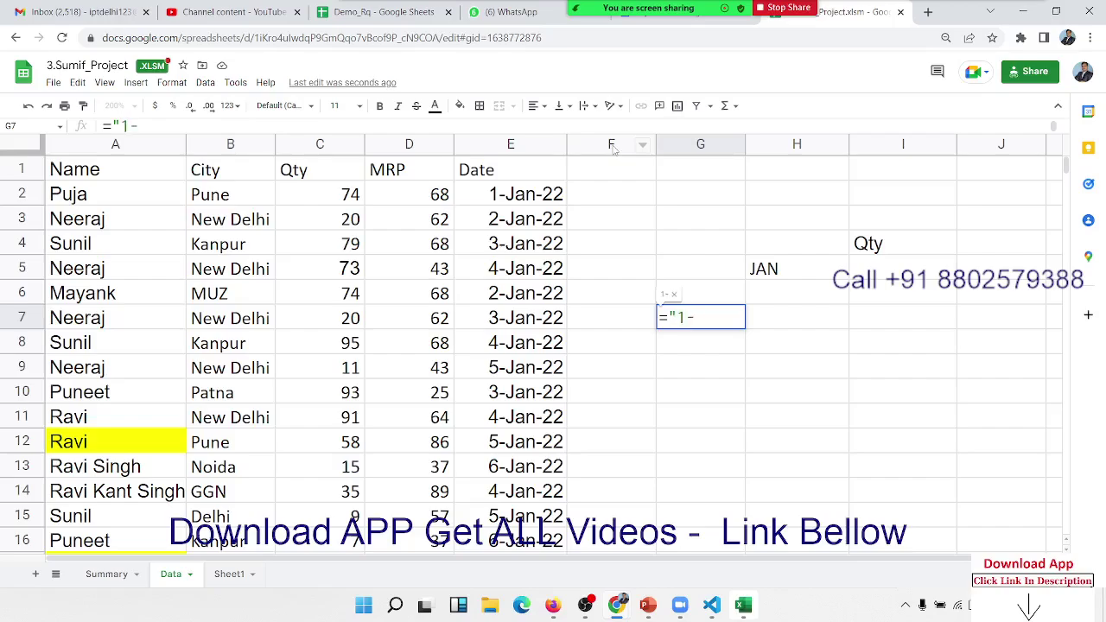
pyautogui.write('"&')
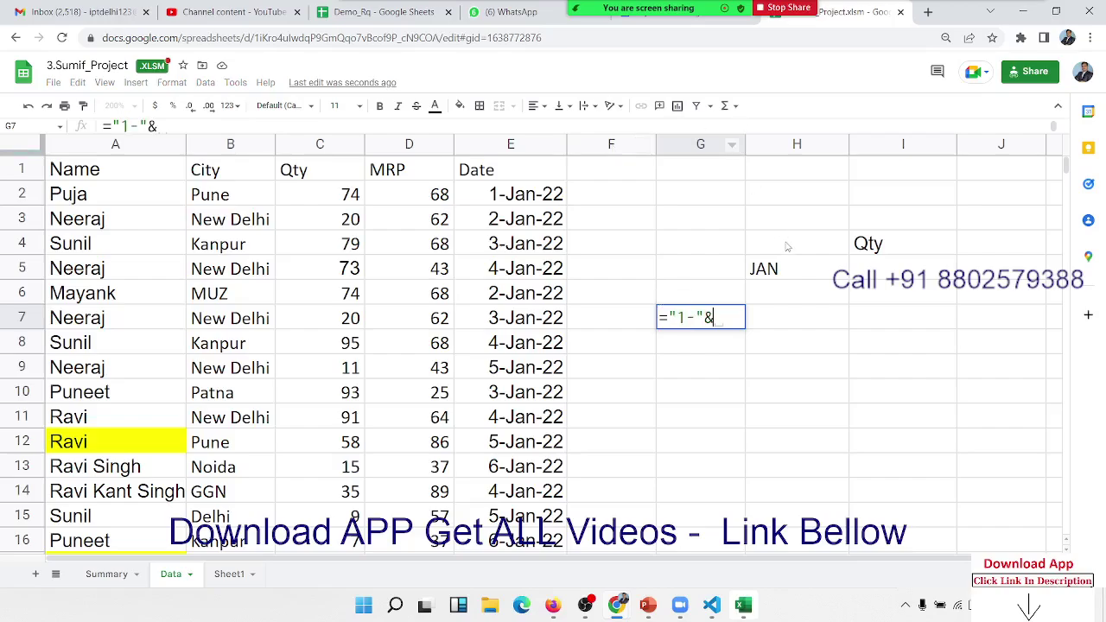
pyautogui.click(786, 270)
pyautogui.write('&')
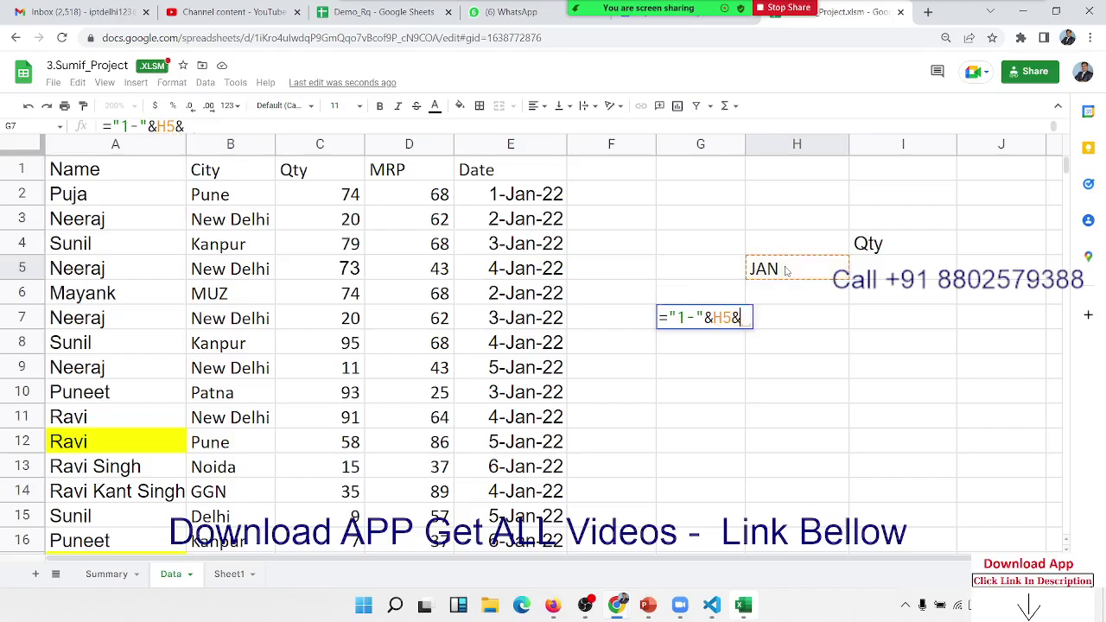
pyautogui.write('"')
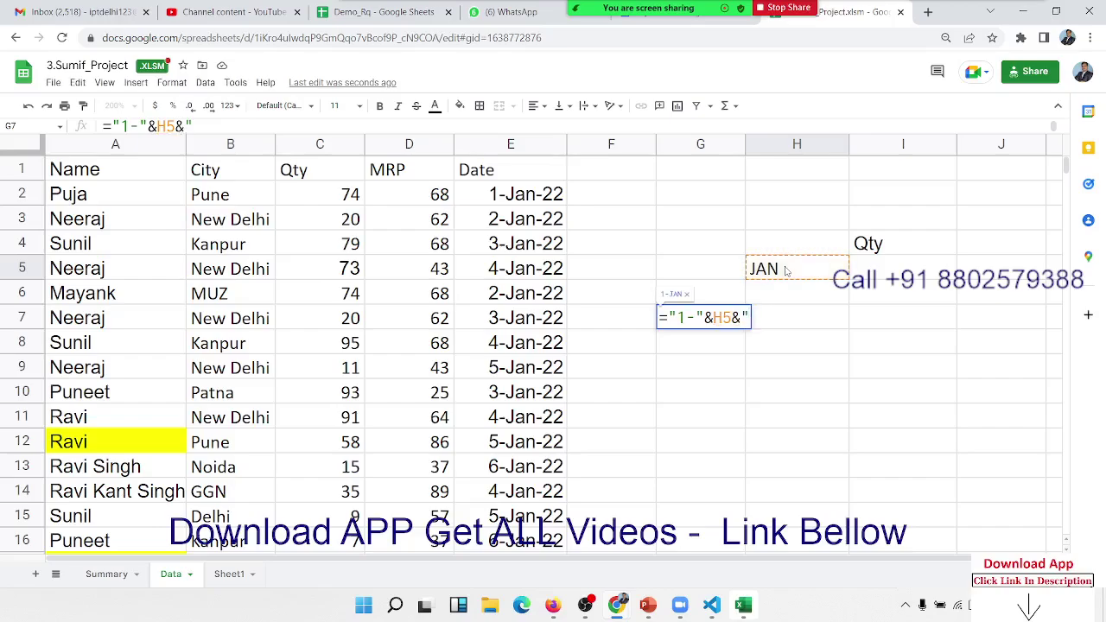
pyautogui.write('-2022')
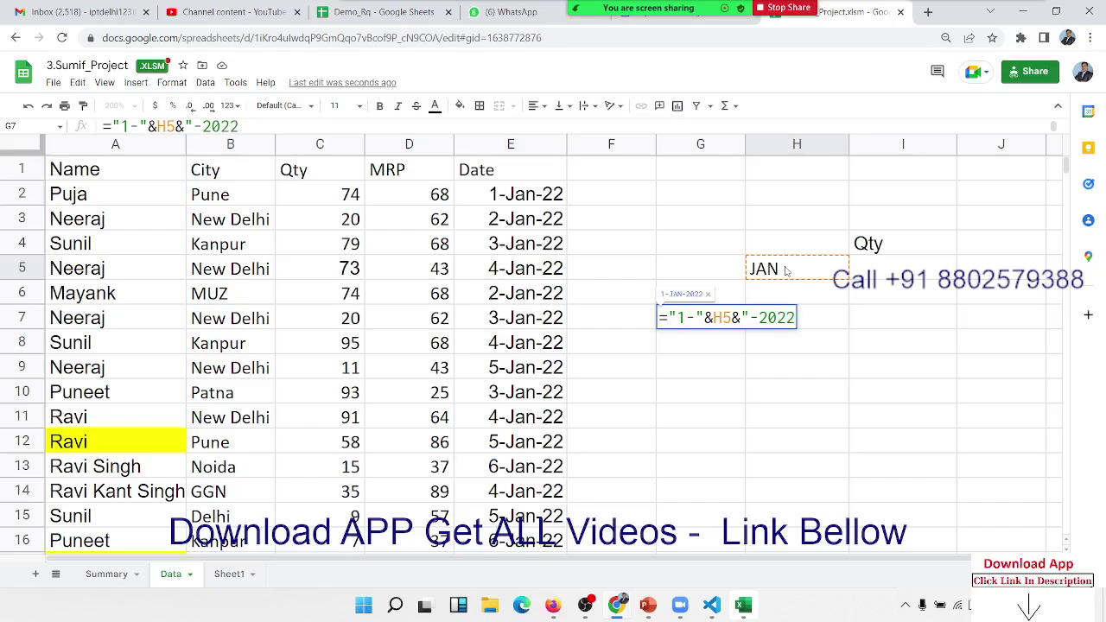
pyautogui.write('"')
pyautogui.press('Return')
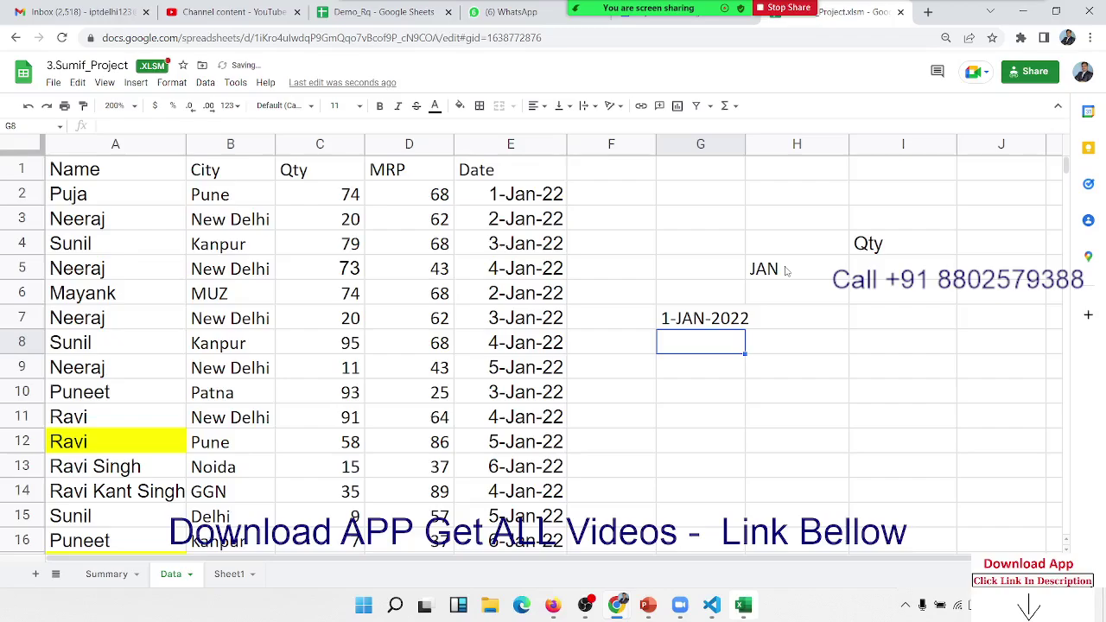
pyautogui.press('Up')
pyautogui.press('F2')
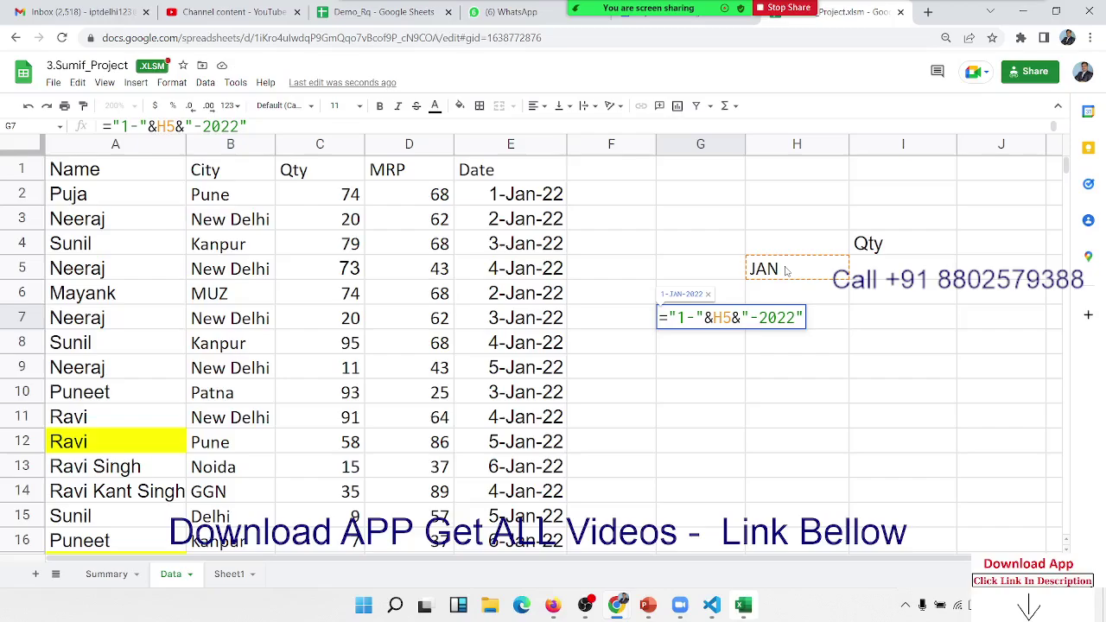
pyautogui.press('Return')
# Begin the end-date formula in H7 by typing =eo
pyautogui.press('Up')
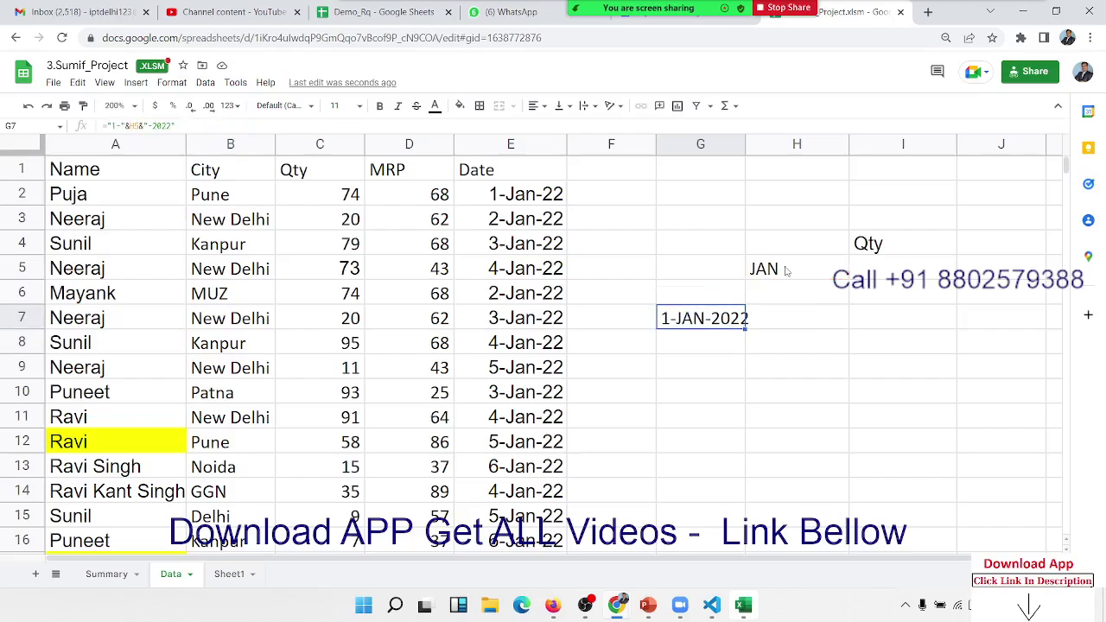
pyautogui.press('Right')
pyautogui.write('=e')
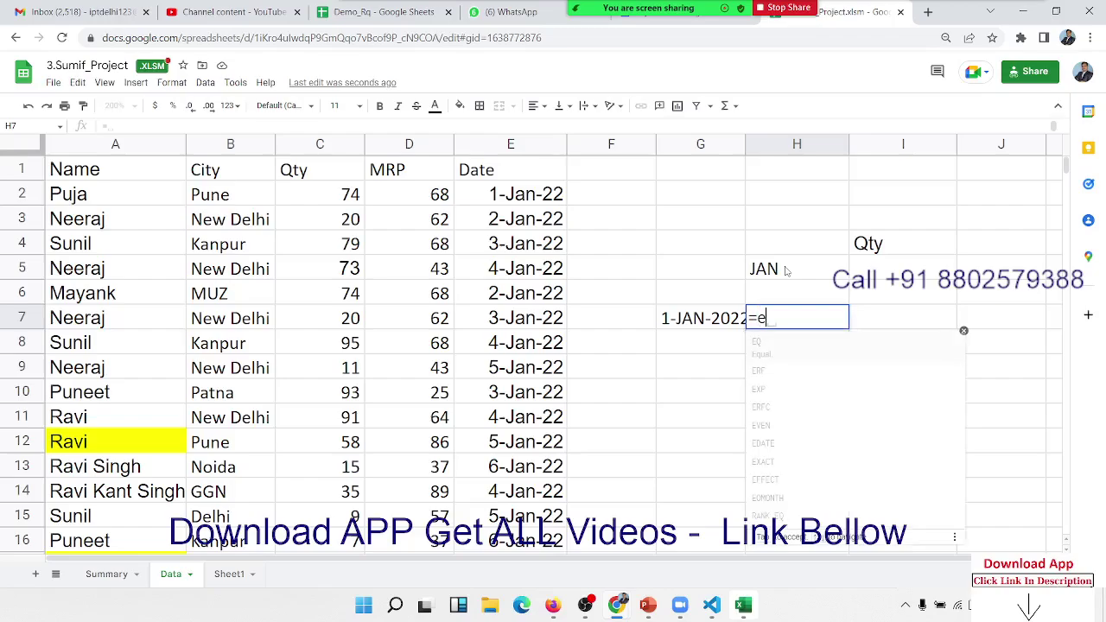
pyautogui.write('o')
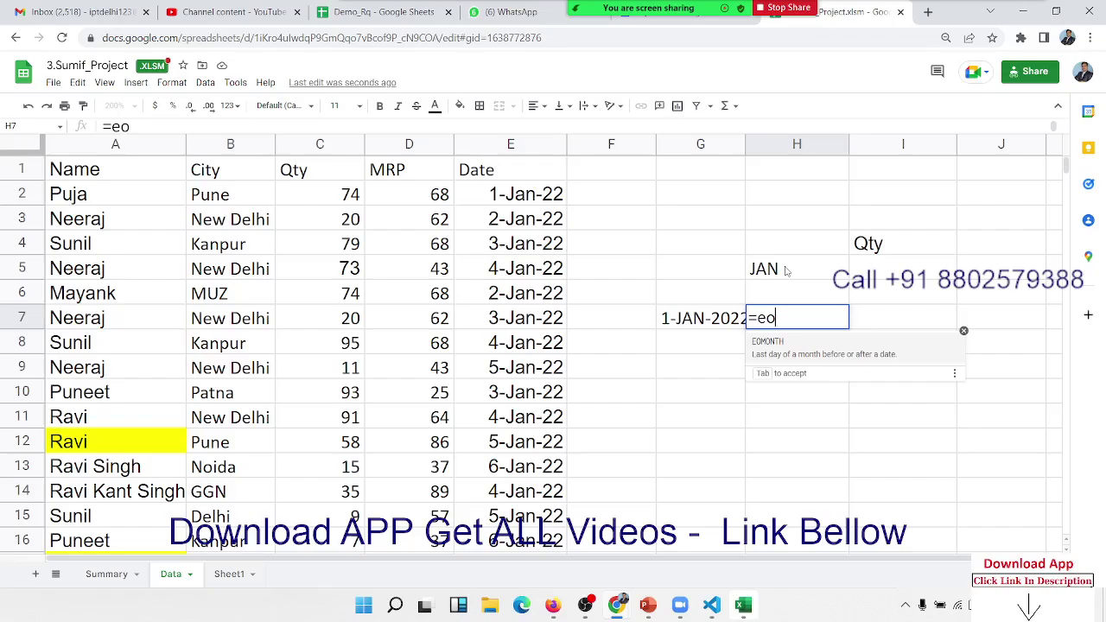
# Complete H7 as =EOMONTH(G7,0), showing 1/31/2022, and head back toward H5
pyautogui.press('Tab')
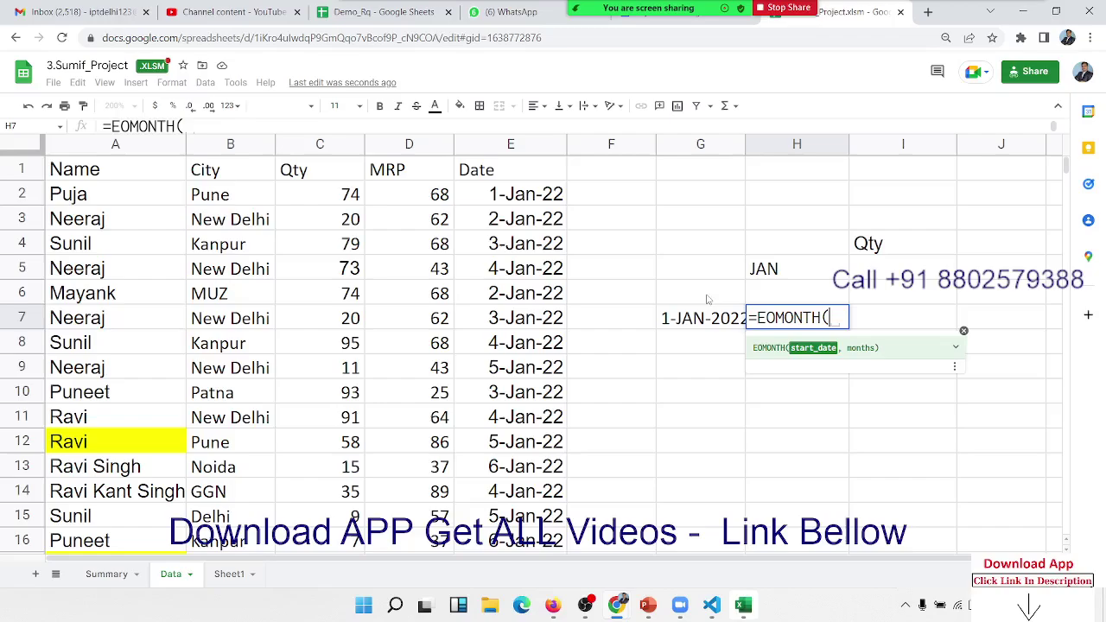
pyautogui.click(708, 317)
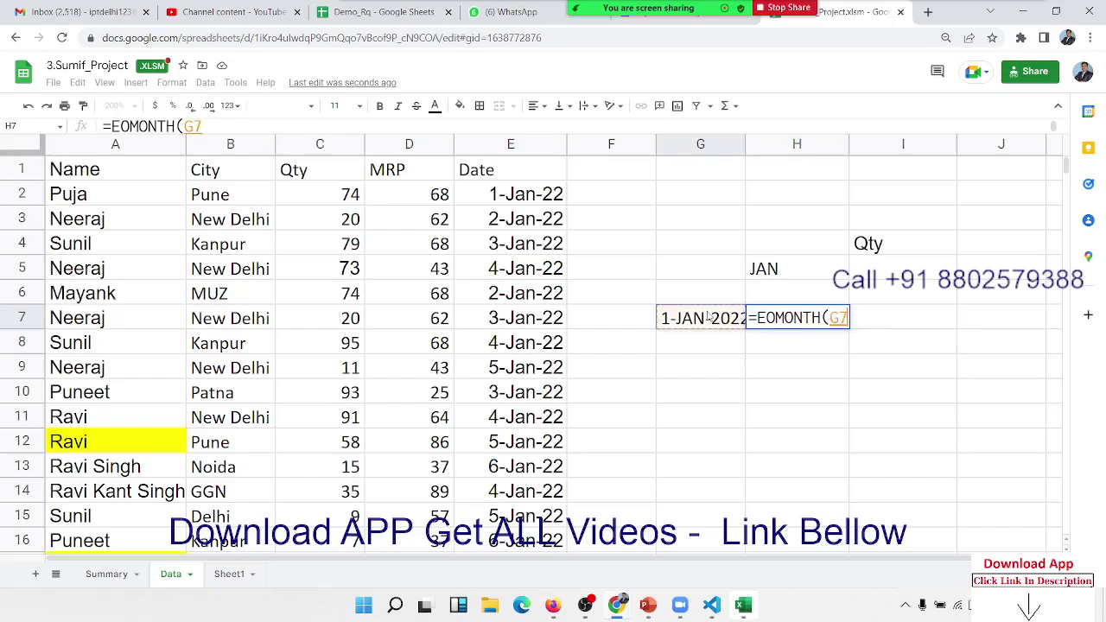
pyautogui.write(',0')
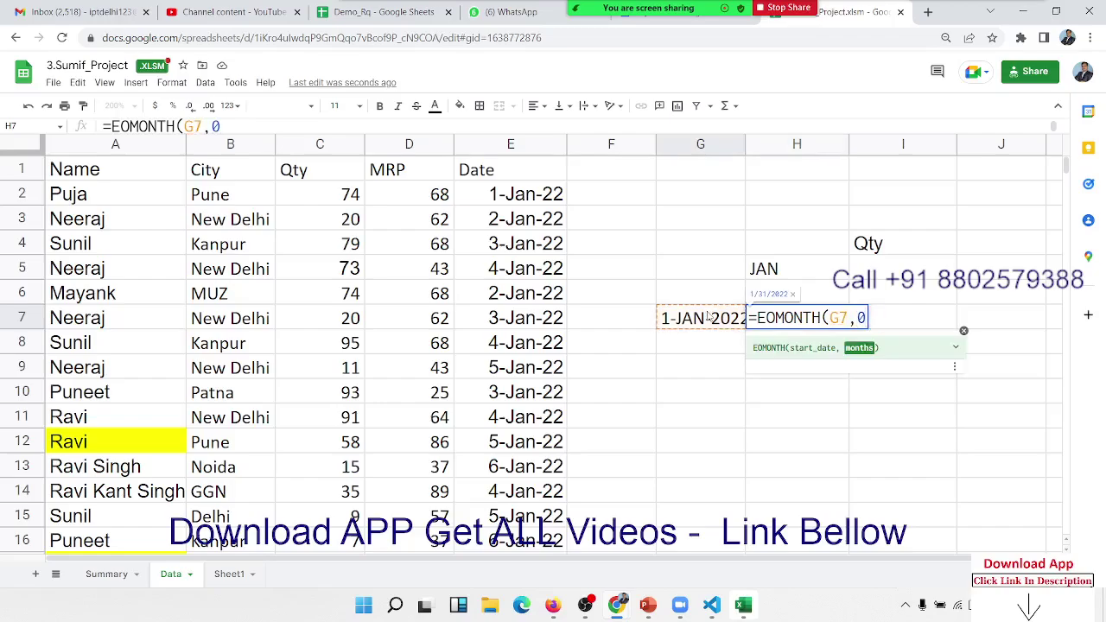
pyautogui.write(')')
pyautogui.press('Return')
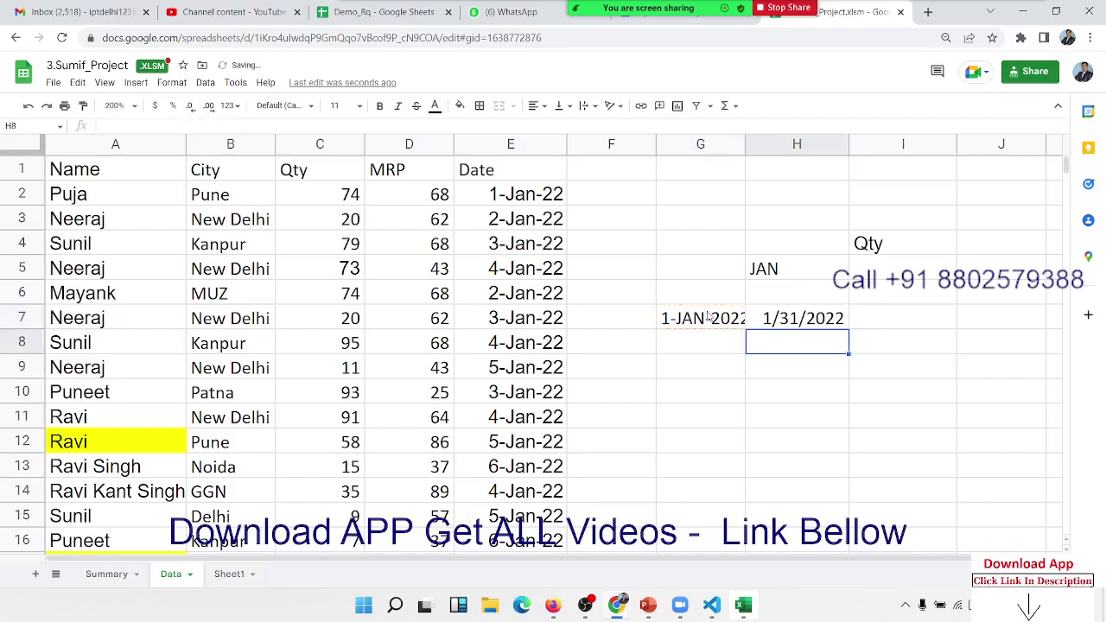
pyautogui.press('Up')
pyautogui.press('Left')
pyautogui.press('Up')
# Try Feb, Mar, then Apr in H5, ending on Apr so dates read 1-Apr-2022 and 4/30/2022
pyautogui.press('Right')
pyautogui.press('Up')
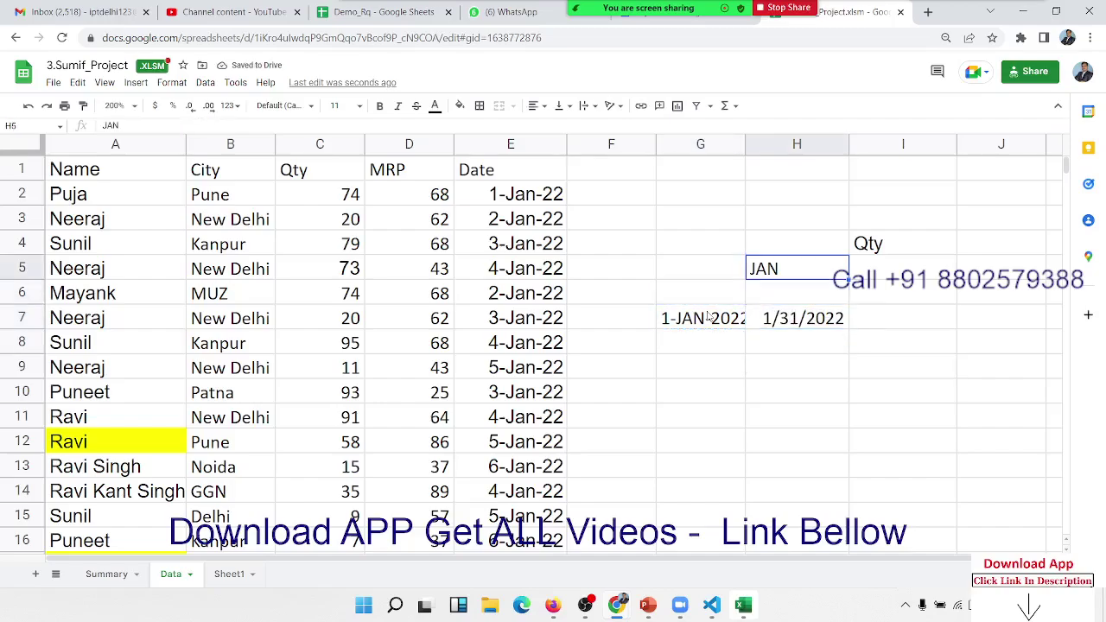
pyautogui.write('Feb')
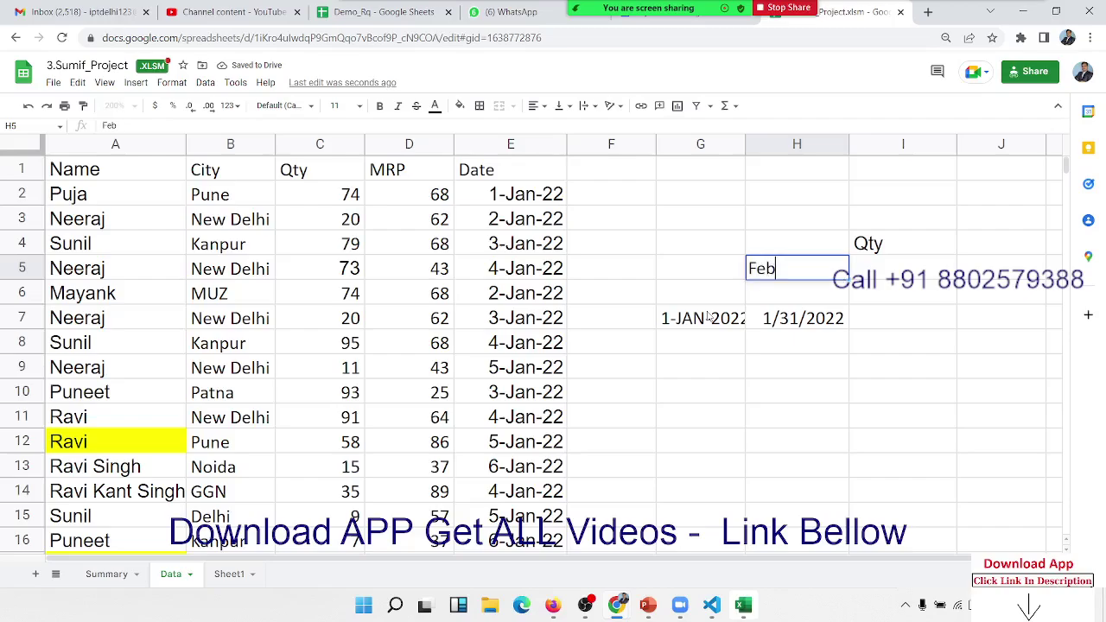
pyautogui.press('Return')
pyautogui.press('Up')
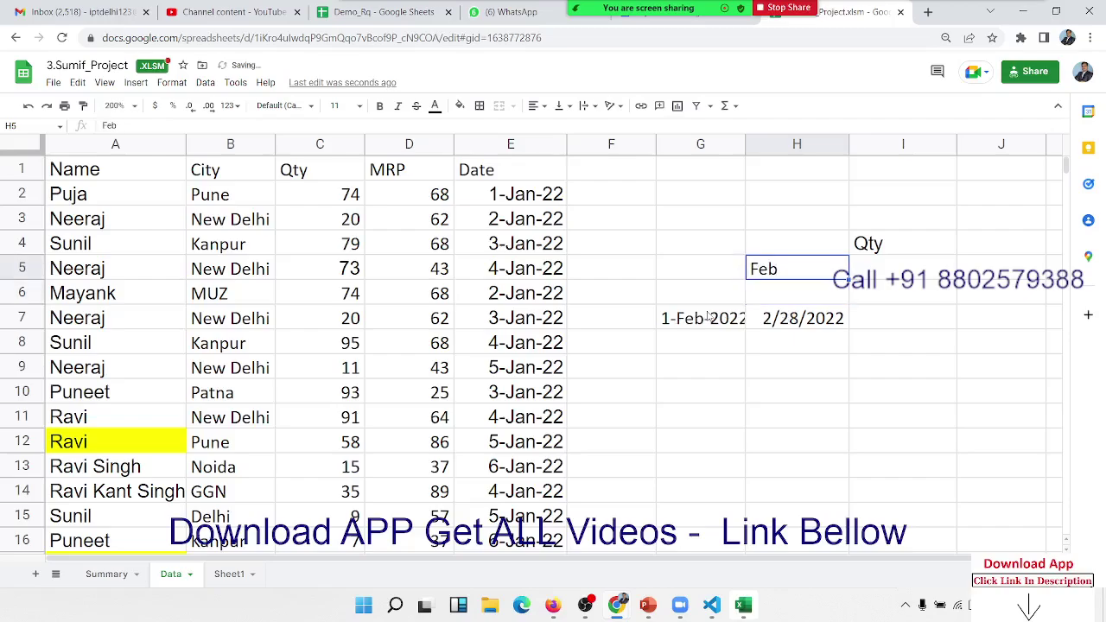
pyautogui.write('Mar')
pyautogui.press('Return')
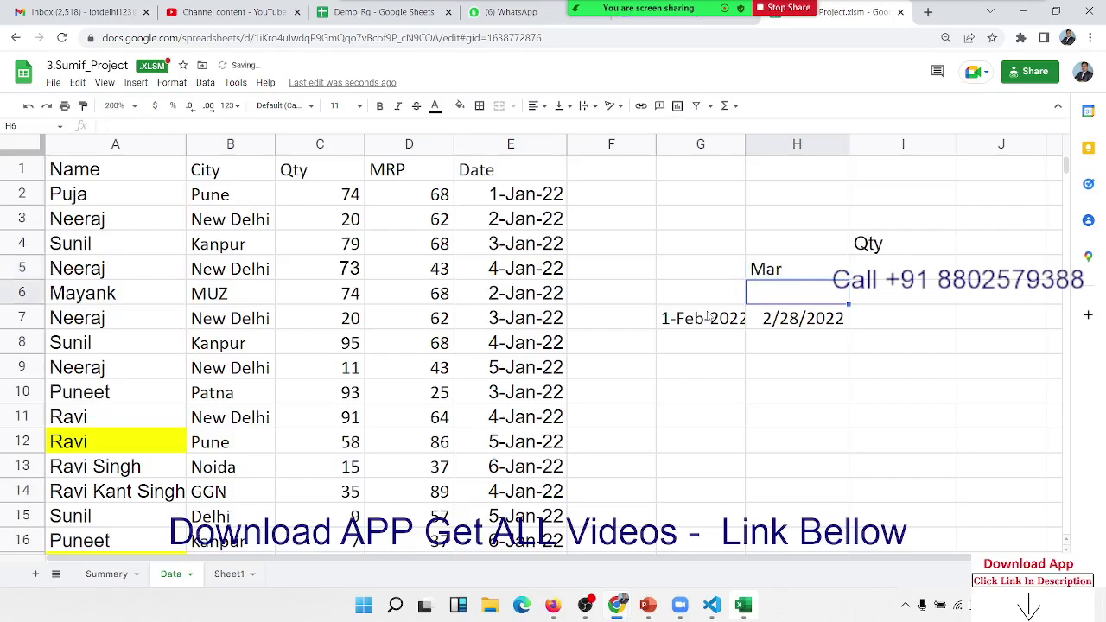
pyautogui.press('Up')
pyautogui.write('Apr')
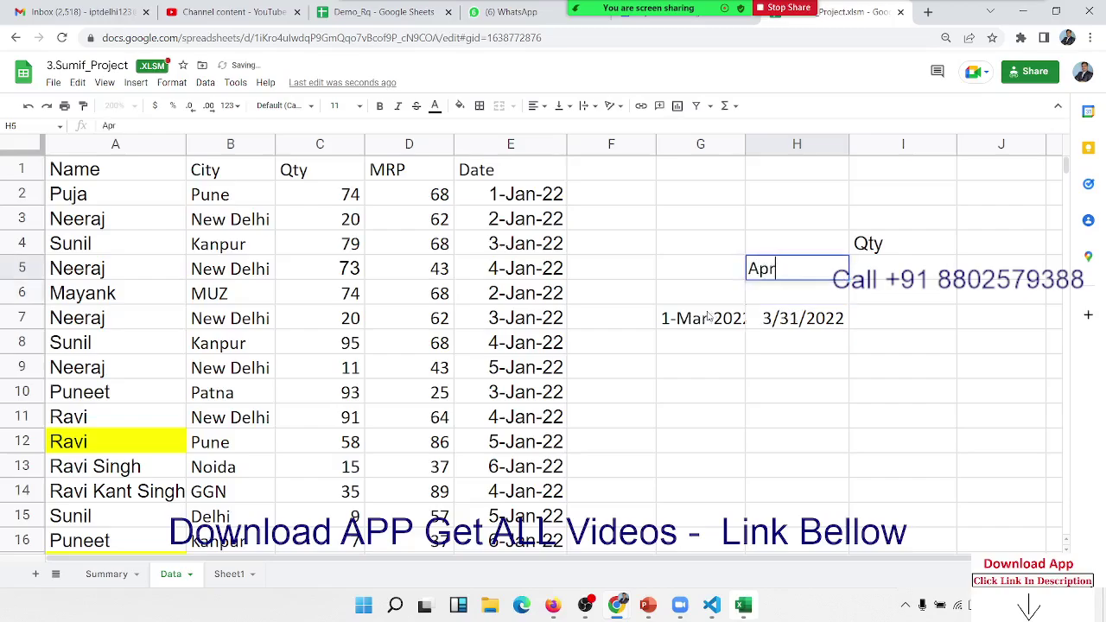
pyautogui.press('Return')
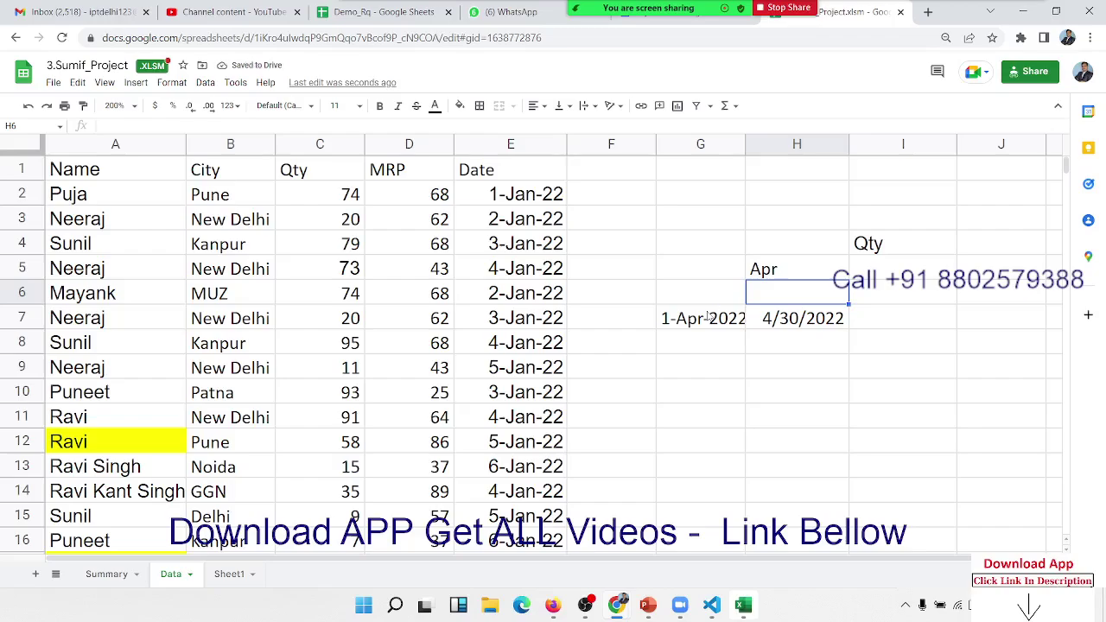
pyautogui.press('Up')
pyautogui.press('Up')
pyautogui.press('Up')
pyautogui.press('Up')
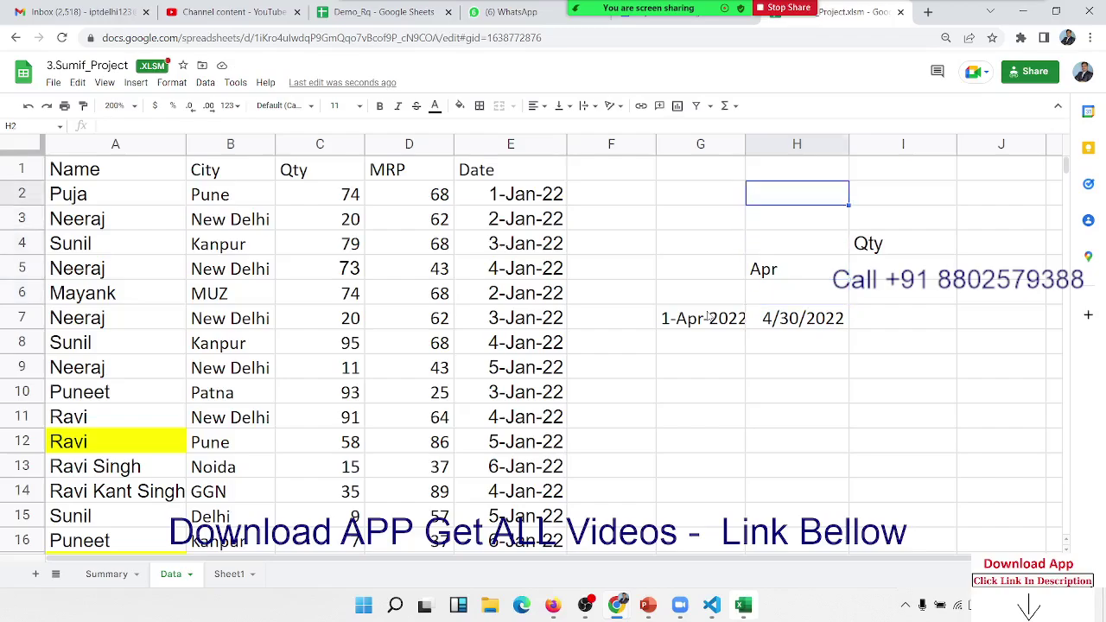
# Enter 50 in G2 and 80 in H2
pyautogui.press('Left')
pyautogui.write('50')
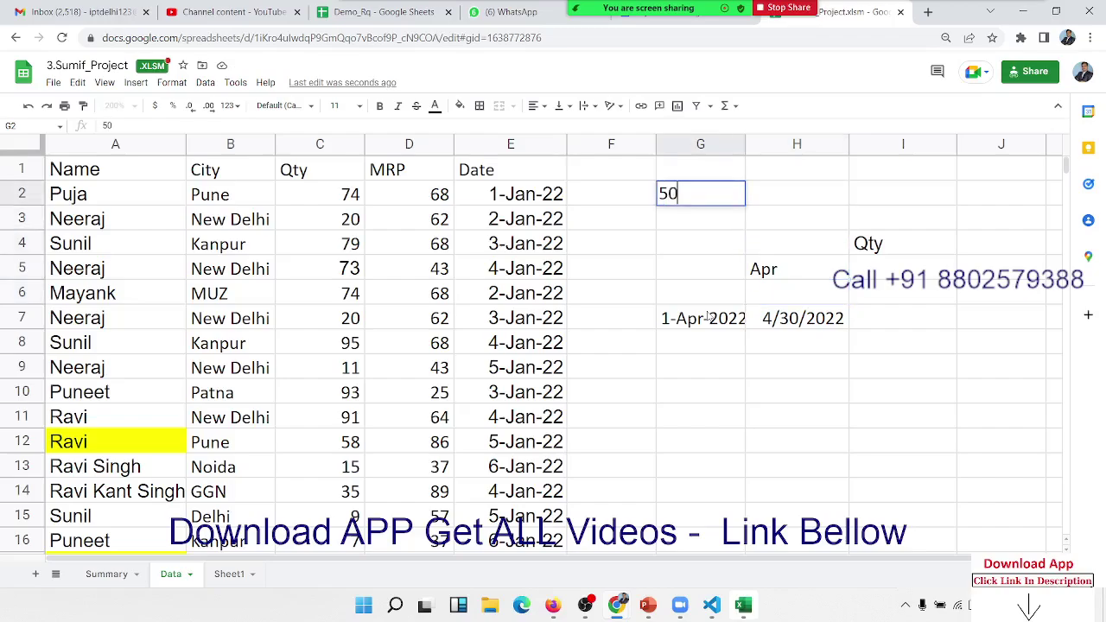
pyautogui.press('Tab')
pyautogui.write('80')
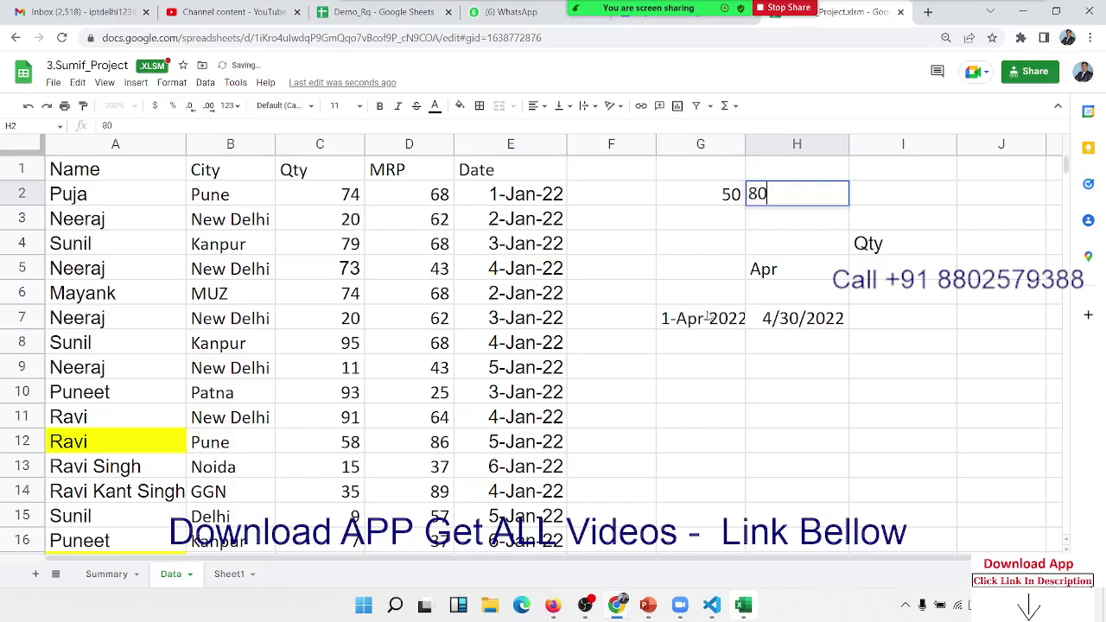
pyautogui.press('Tab')
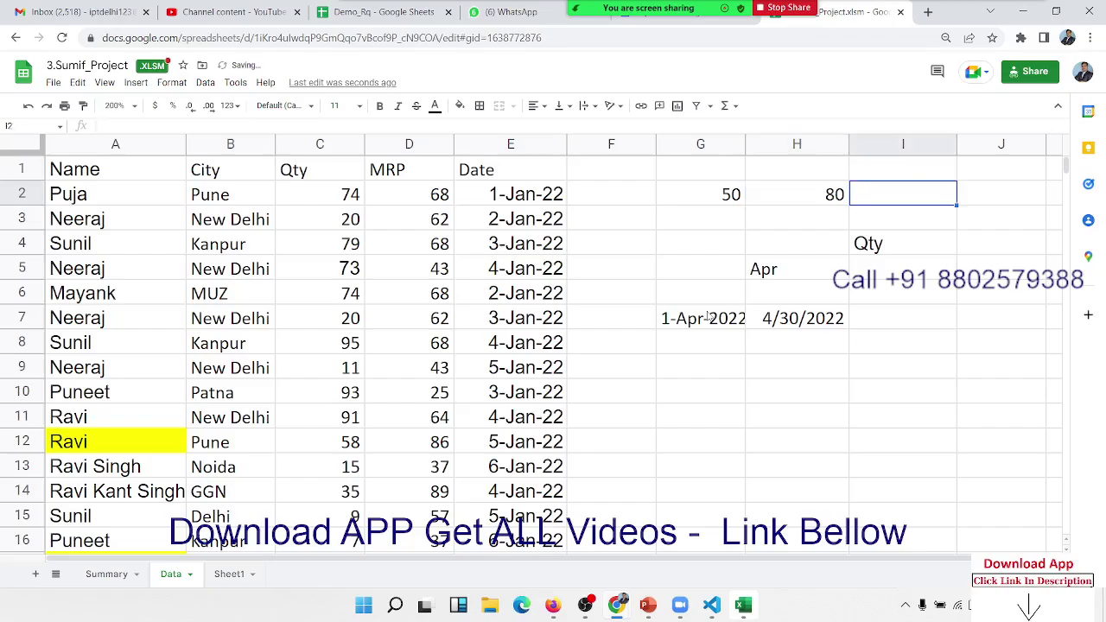
# Start a SUMIFS in I2 summing column C with criteria ">50" and "<82" on column C
pyautogui.write('=su')
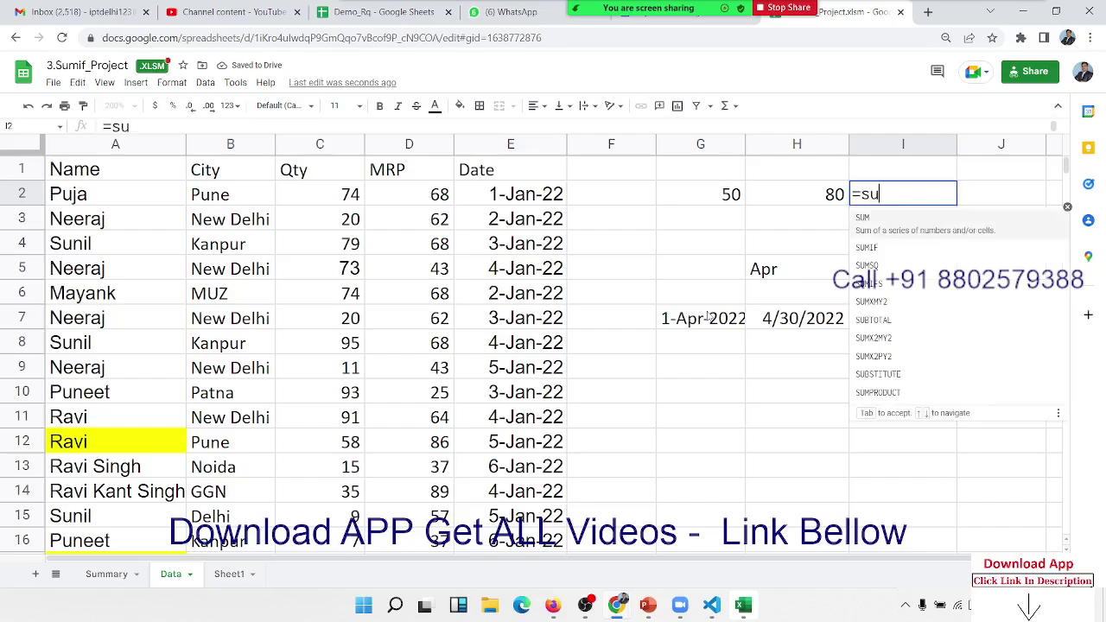
pyautogui.write('m')
pyautogui.press('Down')
pyautogui.press('Down')
pyautogui.press('Down')
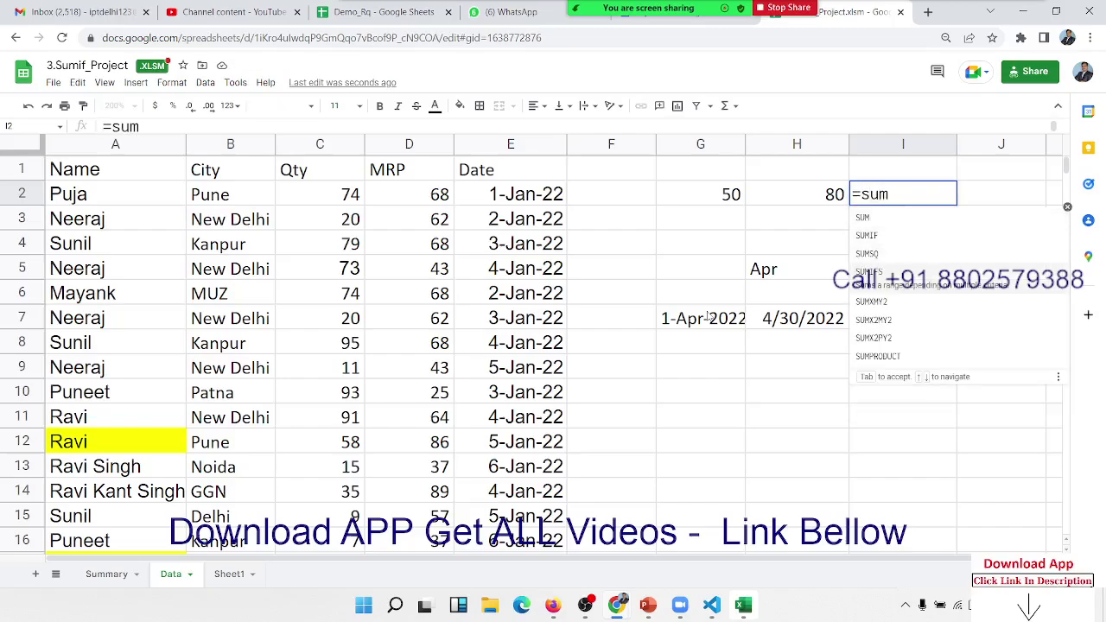
pyautogui.press('Tab')
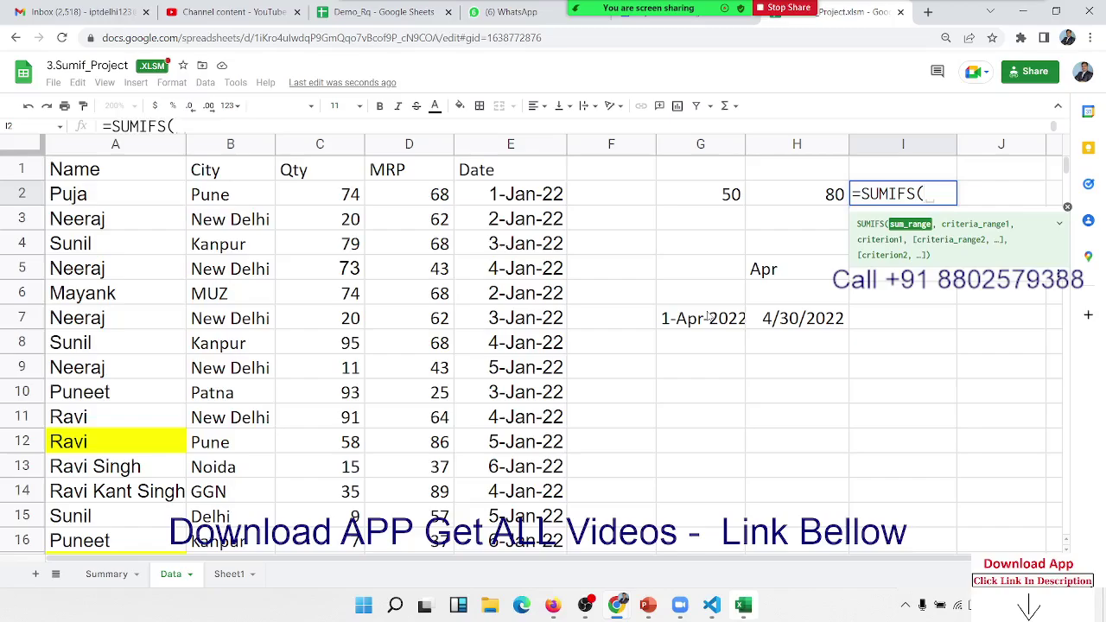
pyautogui.click(327, 149)
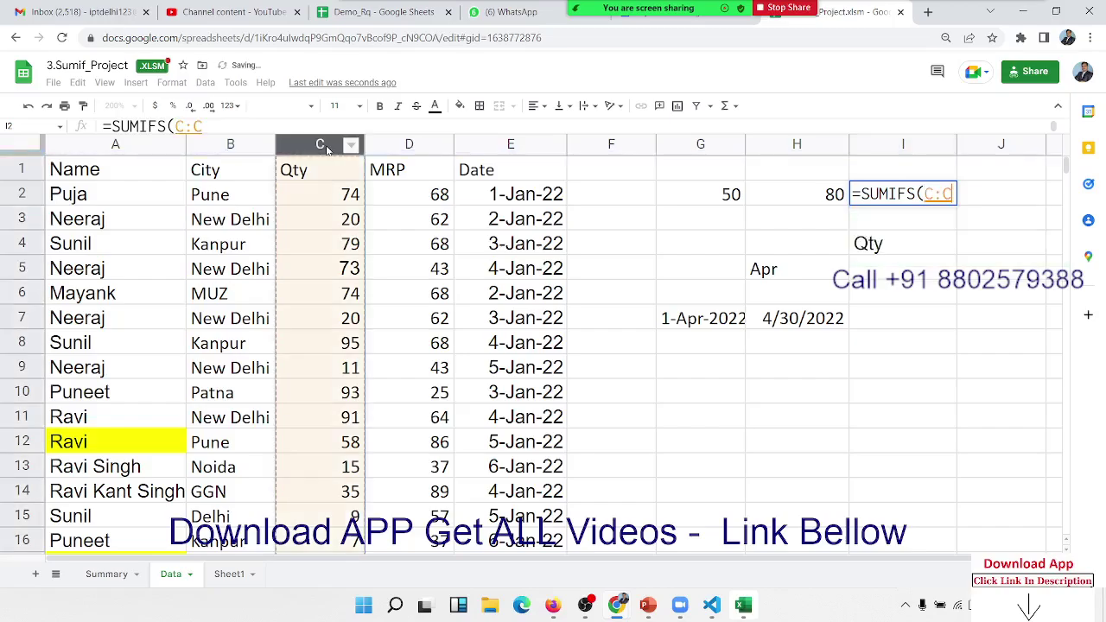
pyautogui.write(',"')
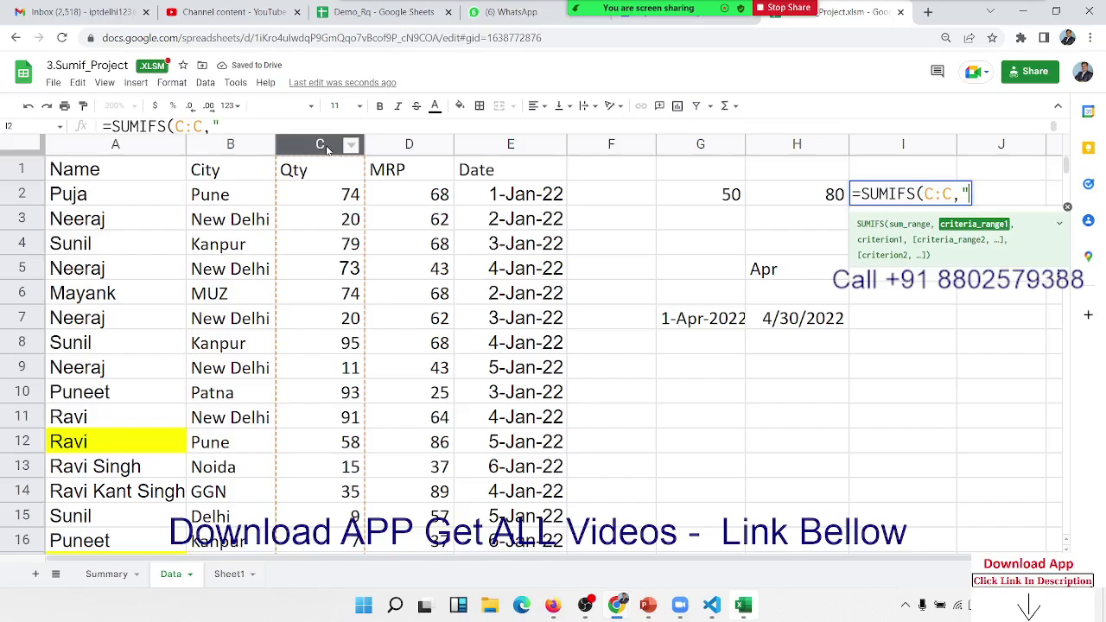
pyautogui.write('>50')
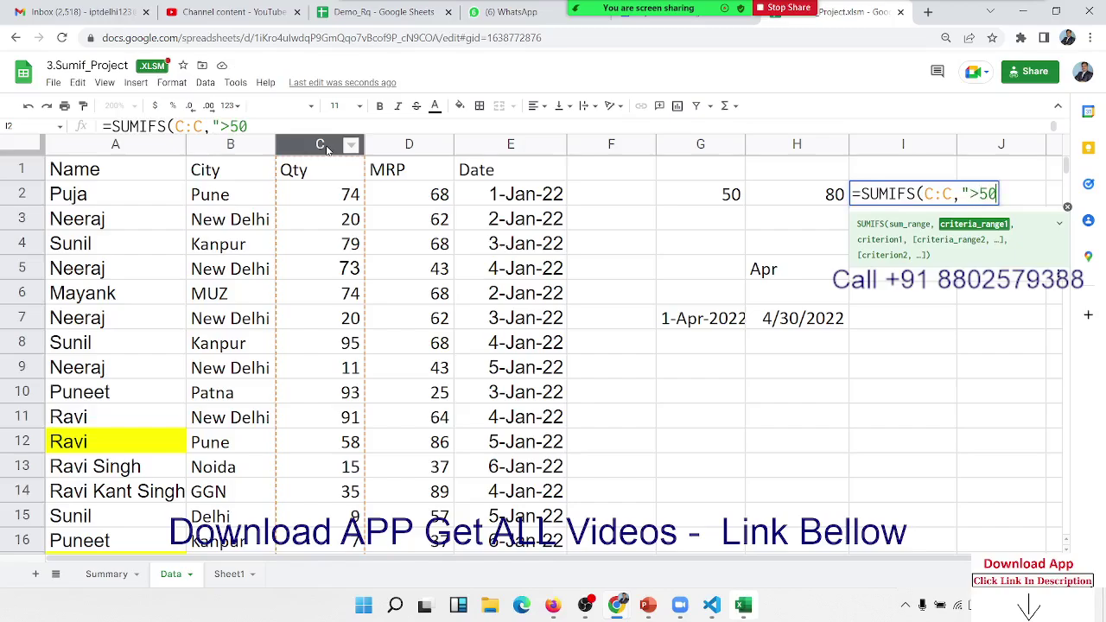
pyautogui.write('",')
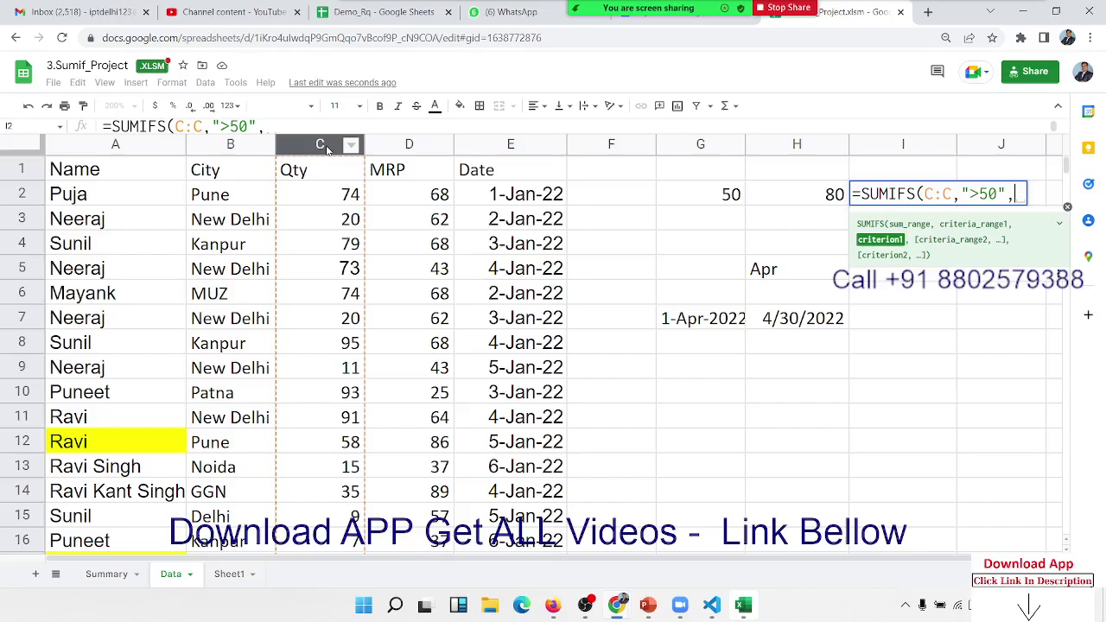
pyautogui.click(958, 194)
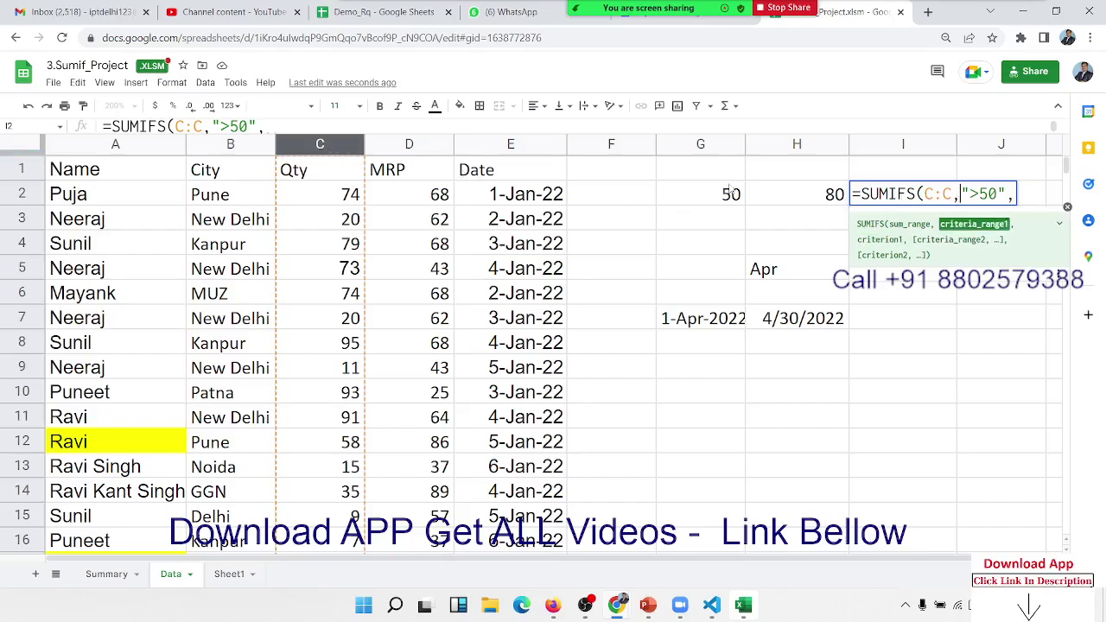
pyautogui.click(320, 145)
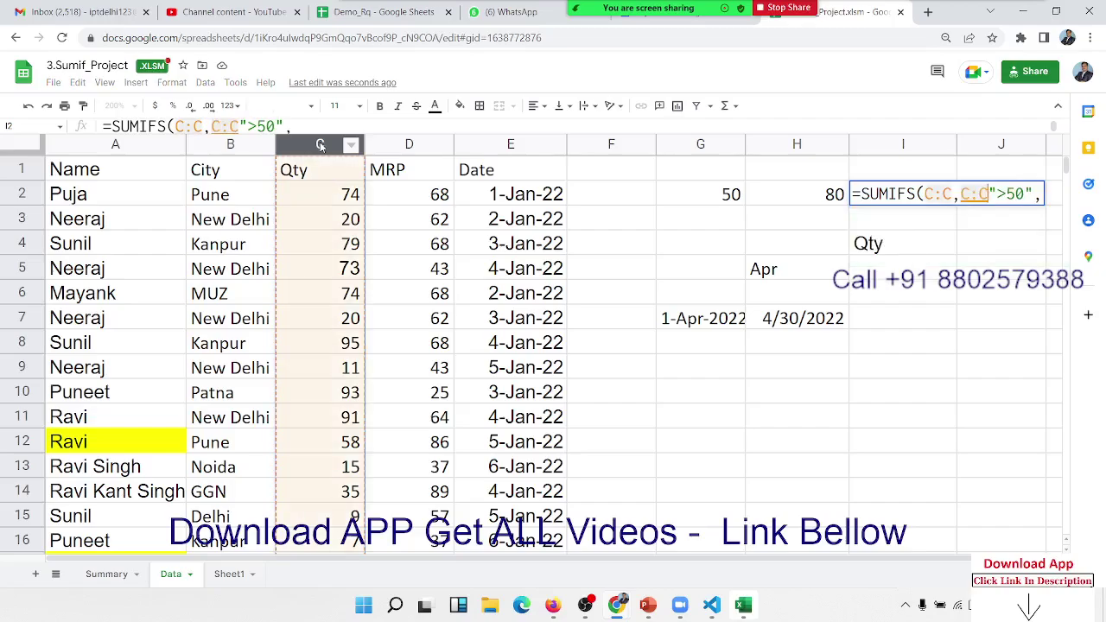
pyautogui.click(1028, 193)
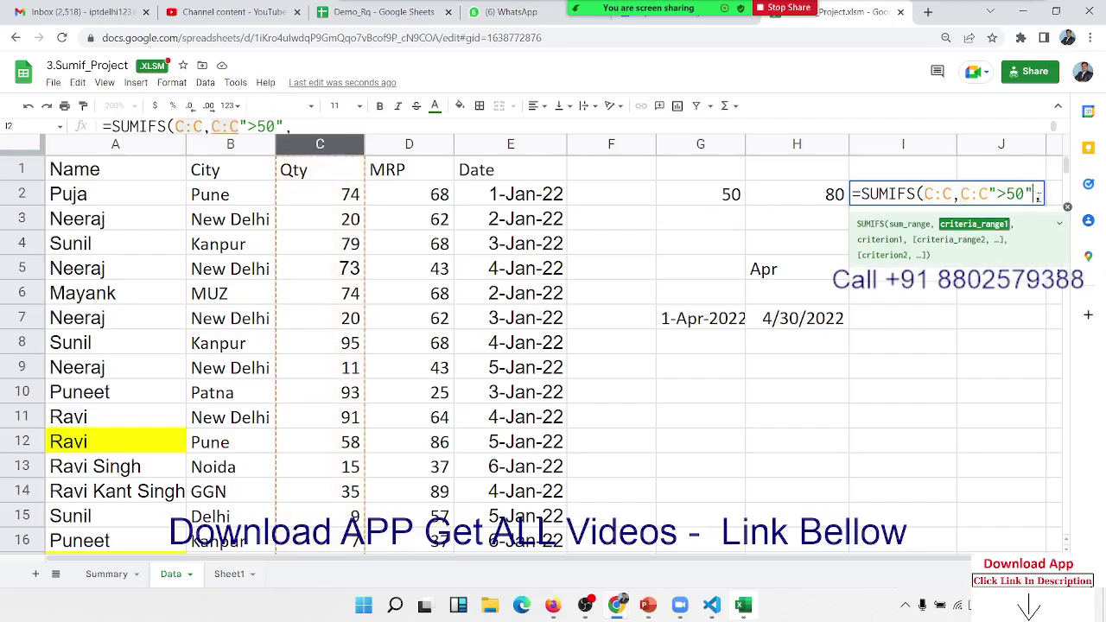
pyautogui.click(1041, 193)
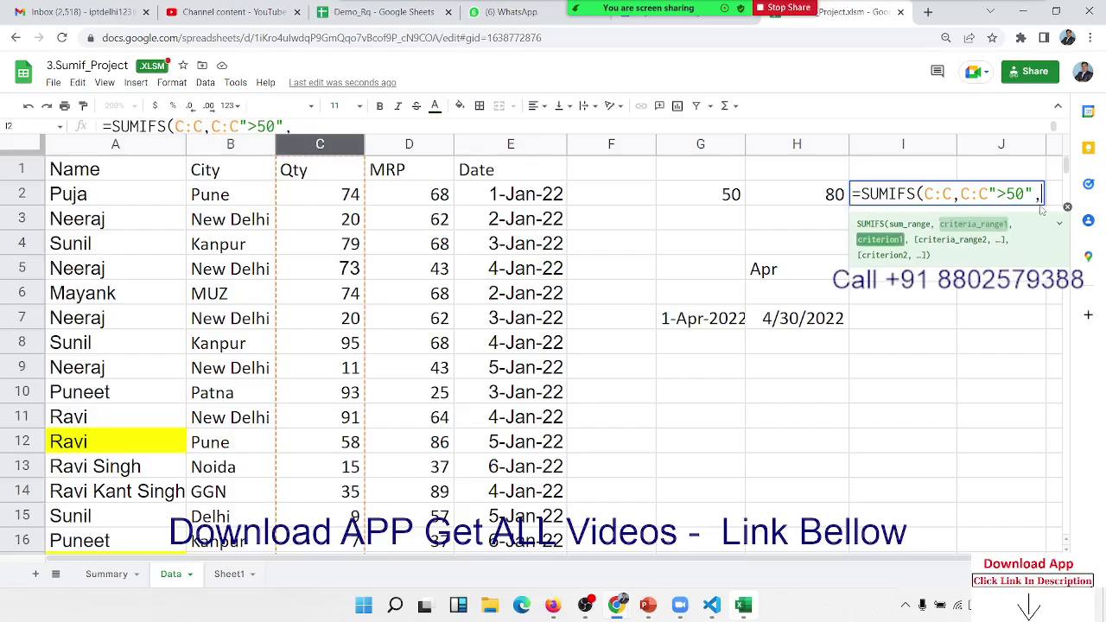
pyautogui.click(328, 145)
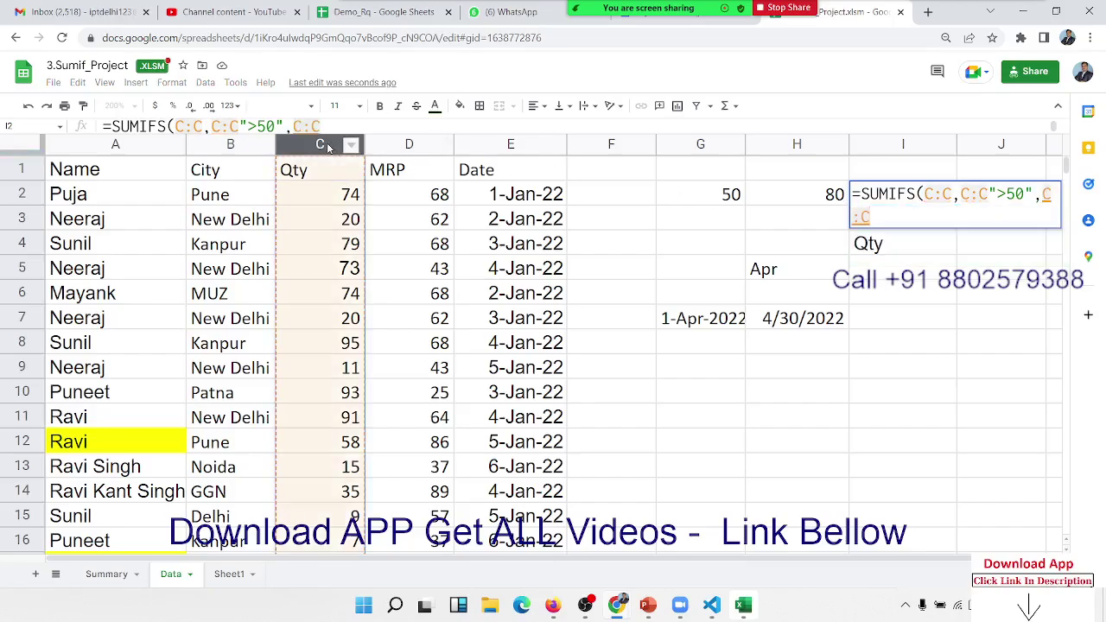
pyautogui.write(',')
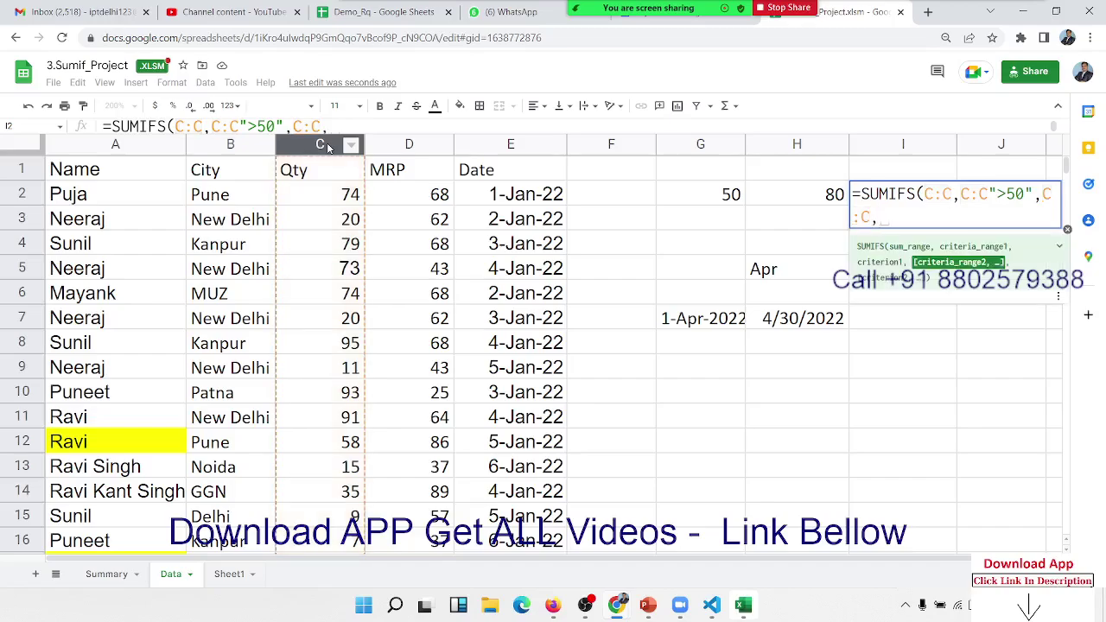
pyautogui.write('"<')
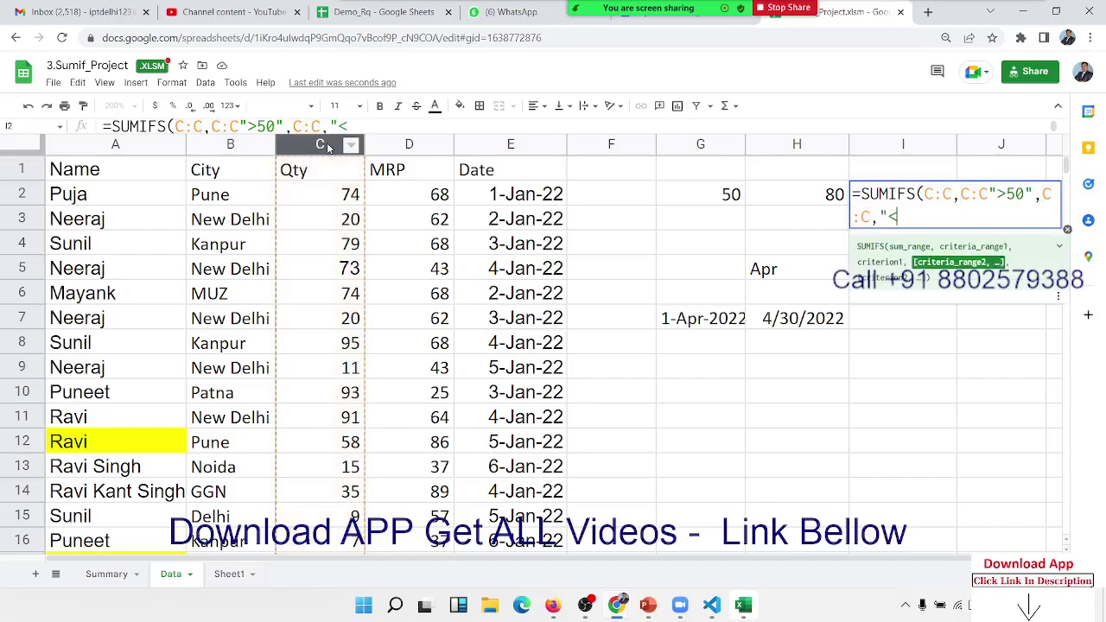
pyautogui.write('82')
# Fix I2 to =SUMIFS(C:C,C:C,">50",C:C,"<80"), returning 80719
pyautogui.press('Return')
pyautogui.press('Up')
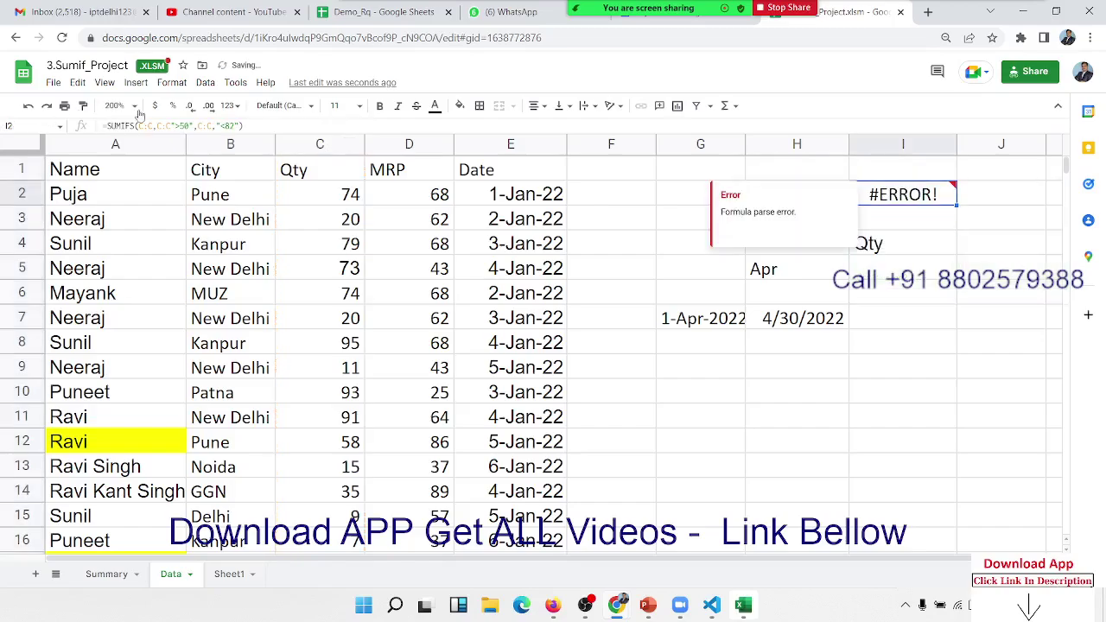
pyautogui.click(230, 127)
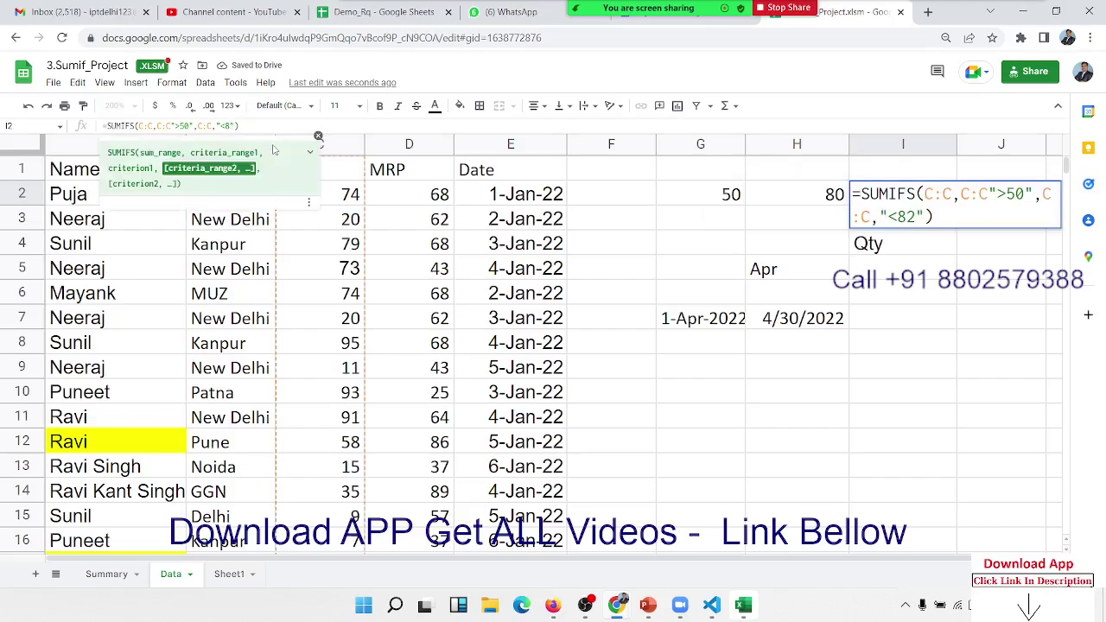
pyautogui.write('0')
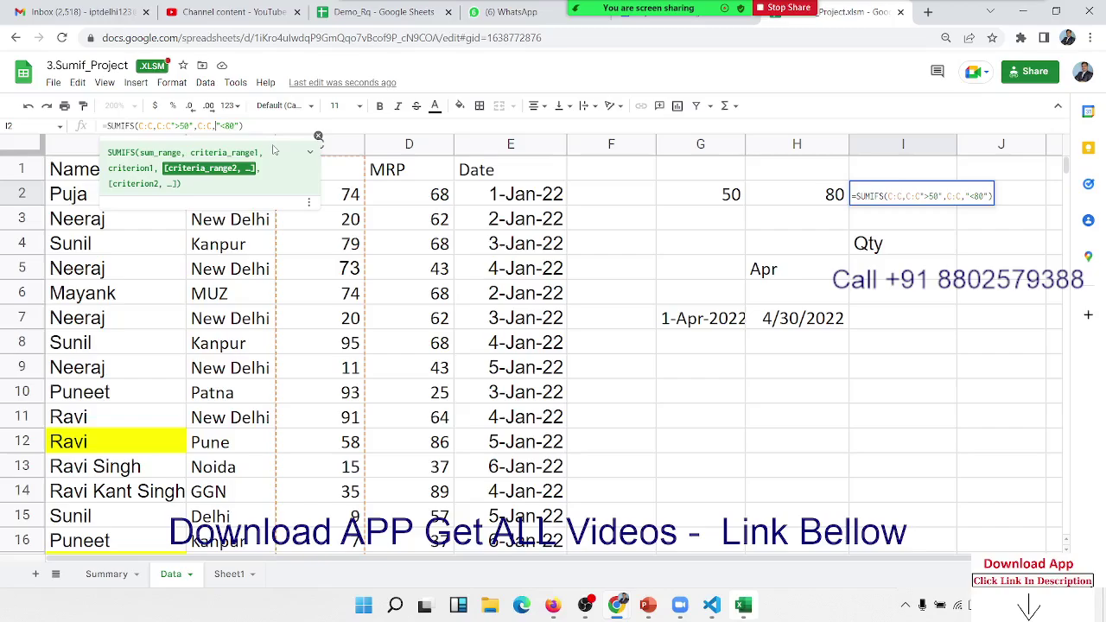
pyautogui.press('Left')
pyautogui.press('Left')
pyautogui.press('Left')
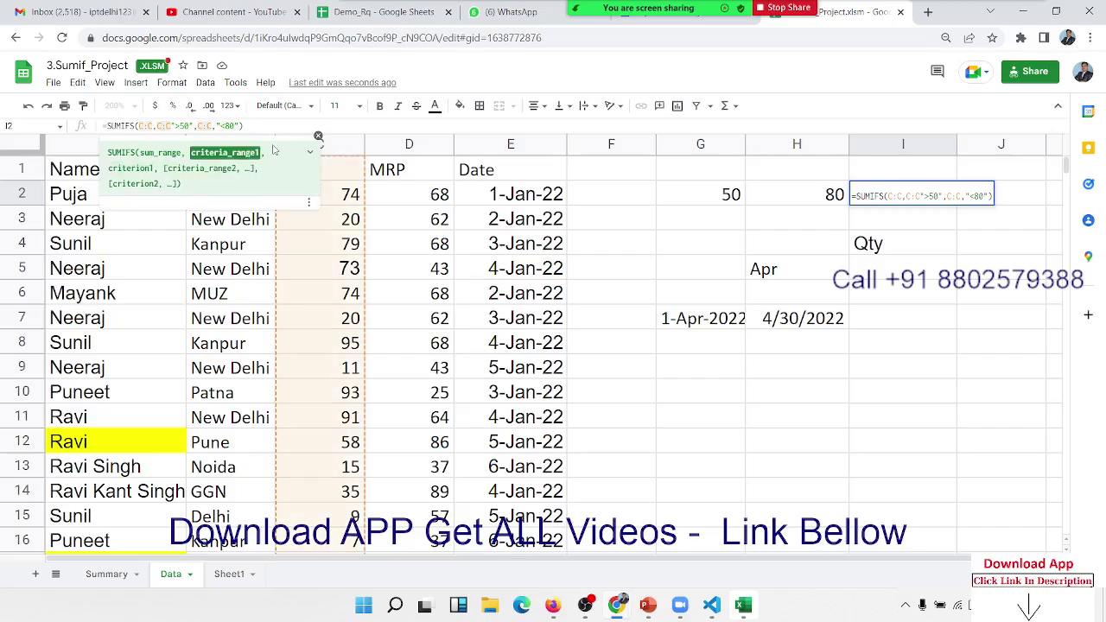
pyautogui.write(',')
pyautogui.press('Return')
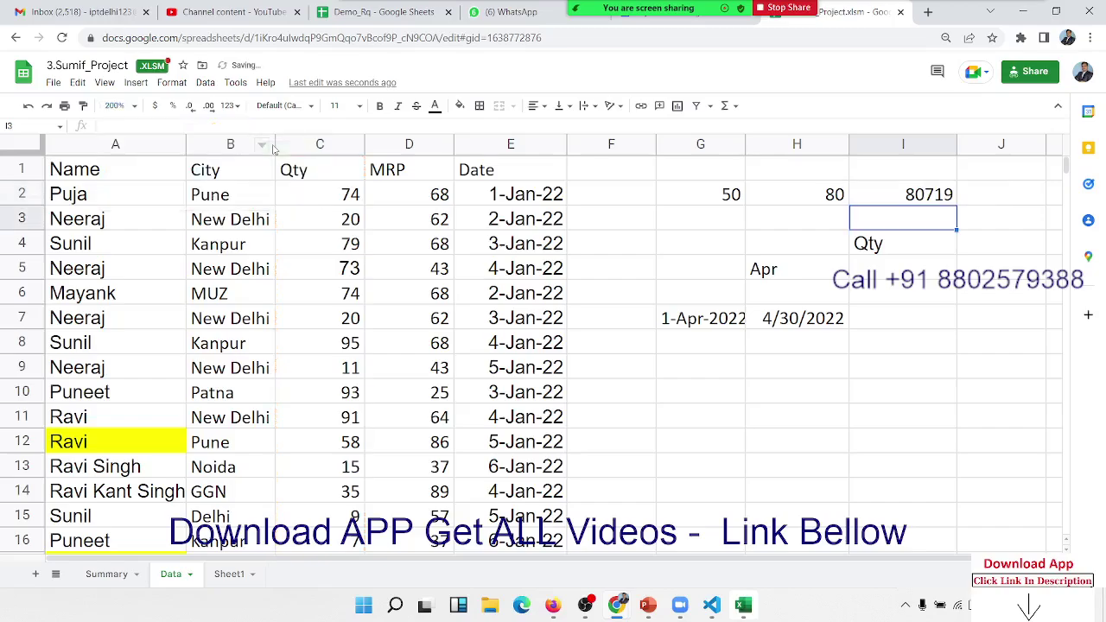
pyautogui.press('Up')
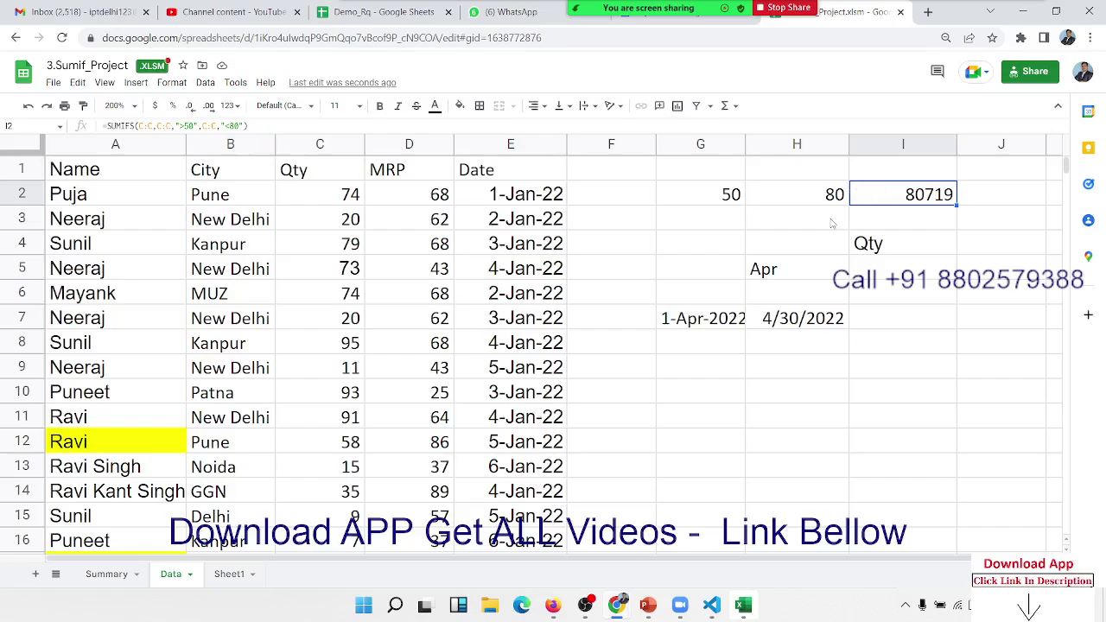
pyautogui.press('F2')
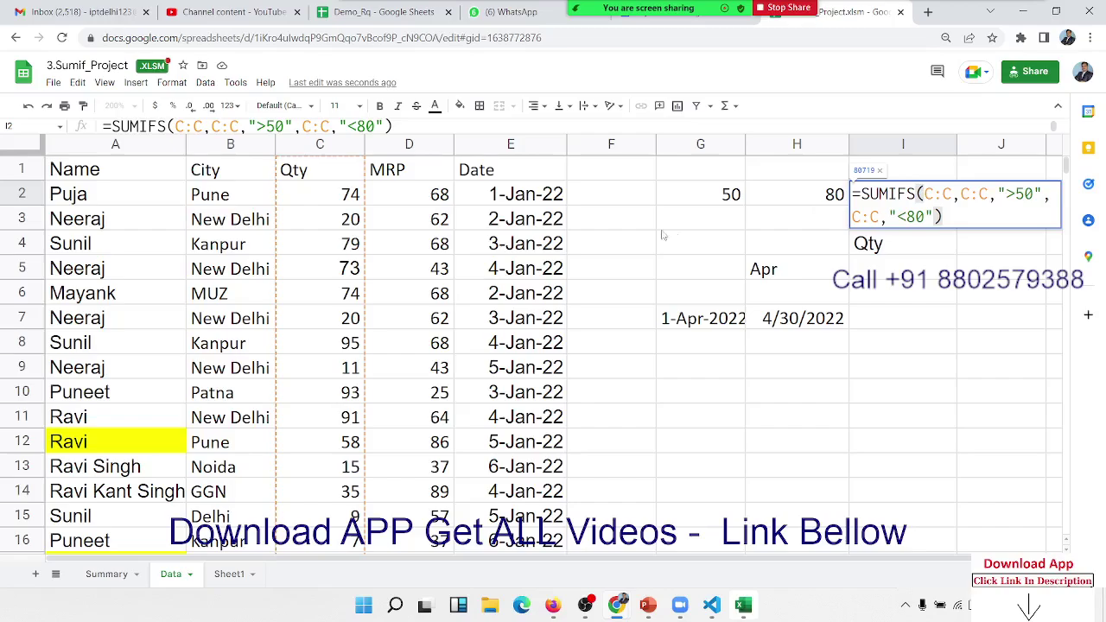
pyautogui.press('Escape')
pyautogui.click(336, 177)
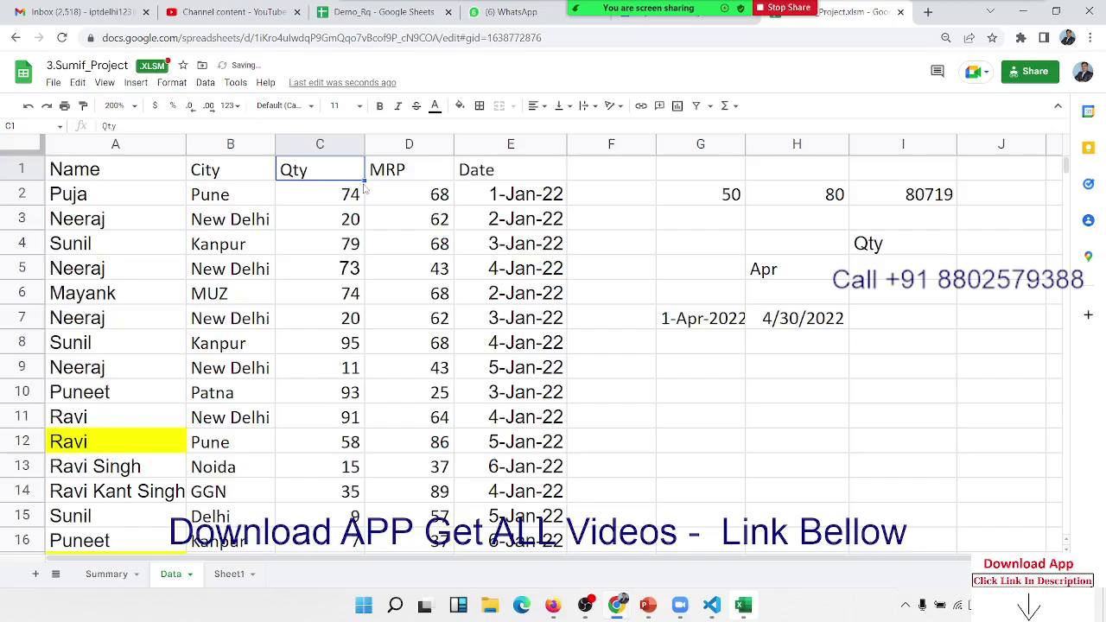
pyautogui.click(405, 223)
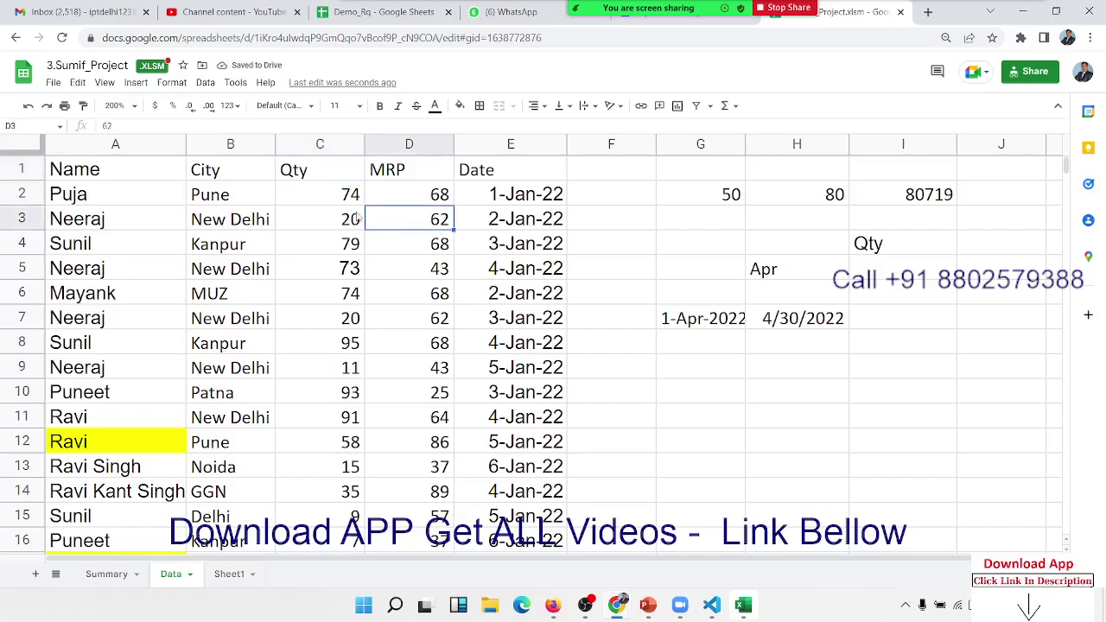
pyautogui.click(108, 175)
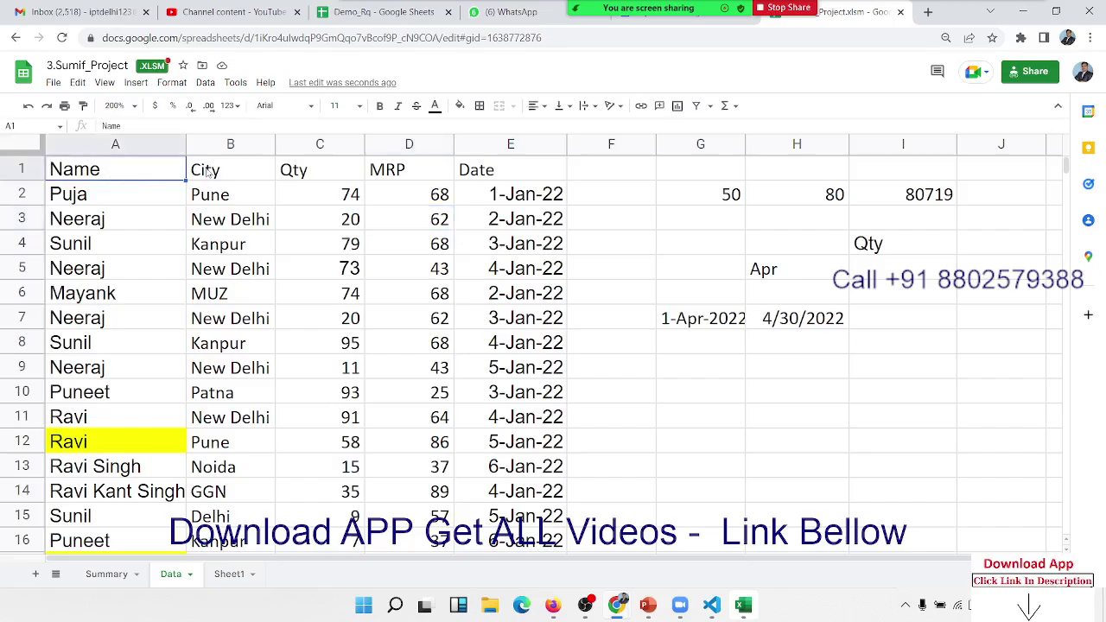
pyautogui.click(342, 203)
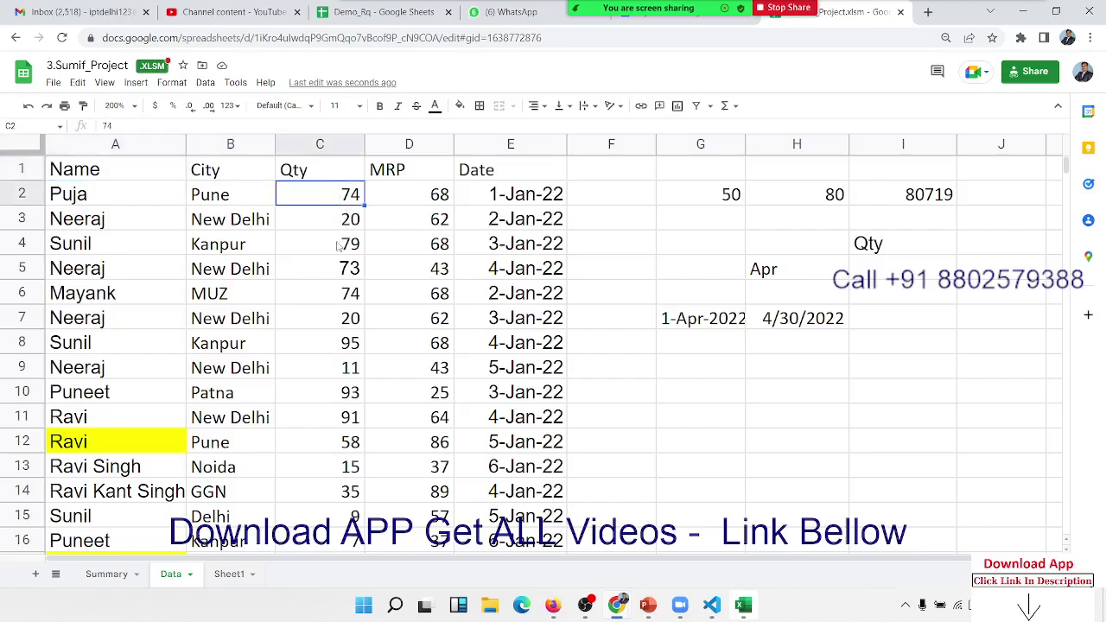
pyautogui.keyDown('ctrl'); pyautogui.moveTo(339, 246); pyautogui.dragTo(339, 293); pyautogui.keyUp('ctrl')
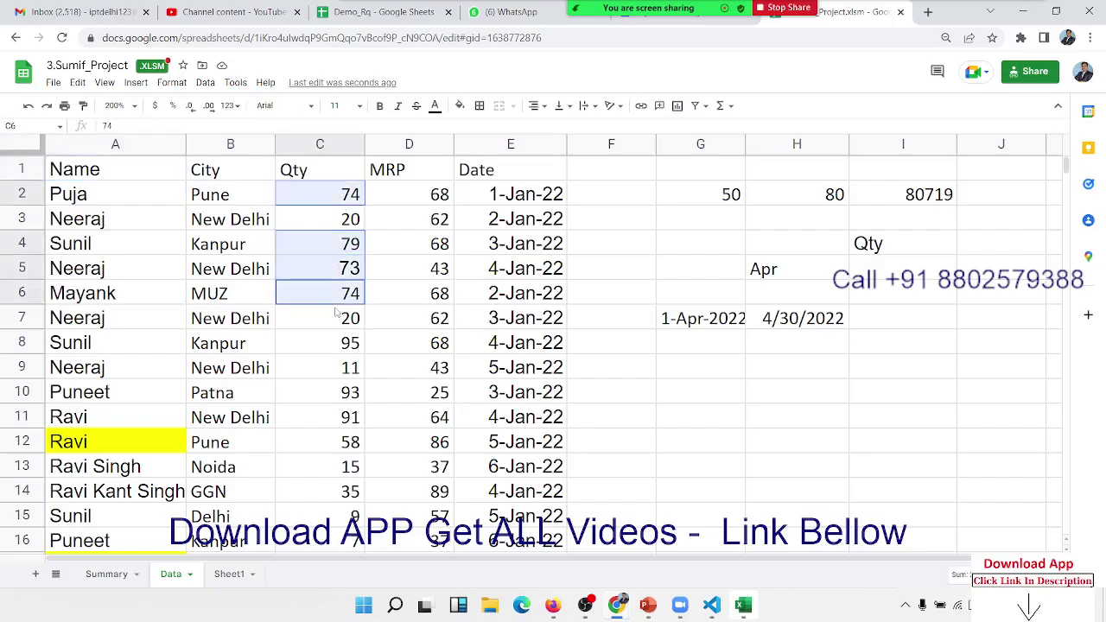
pyautogui.keyDown('ctrl'); pyautogui.click(338, 341); pyautogui.keyUp('ctrl')
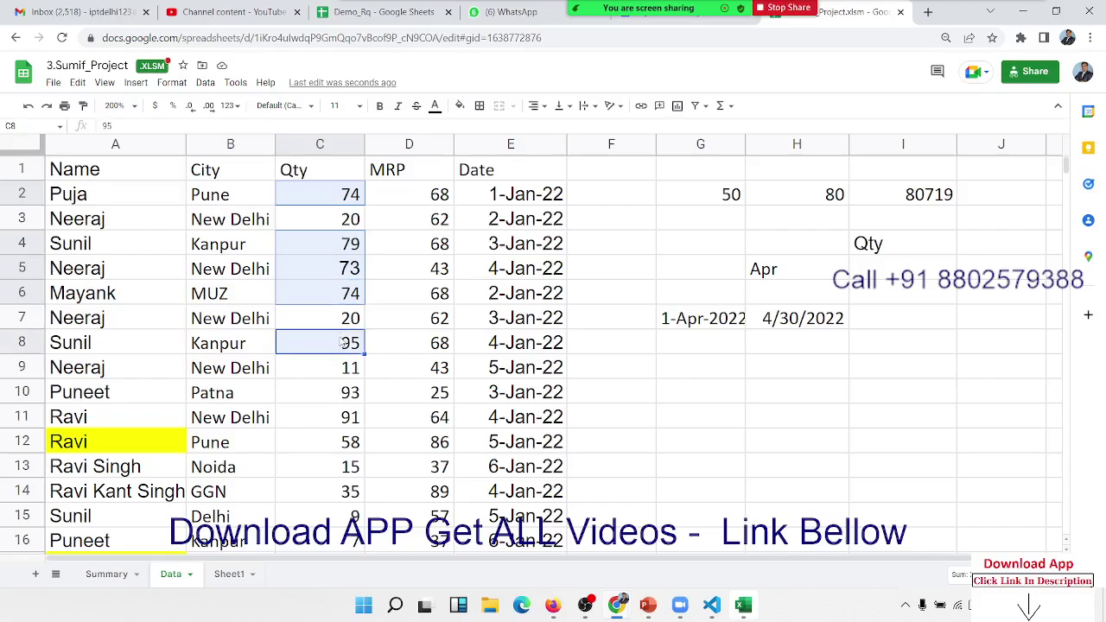
pyautogui.keyDown('ctrl'); pyautogui.click(343, 343); pyautogui.keyUp('ctrl')
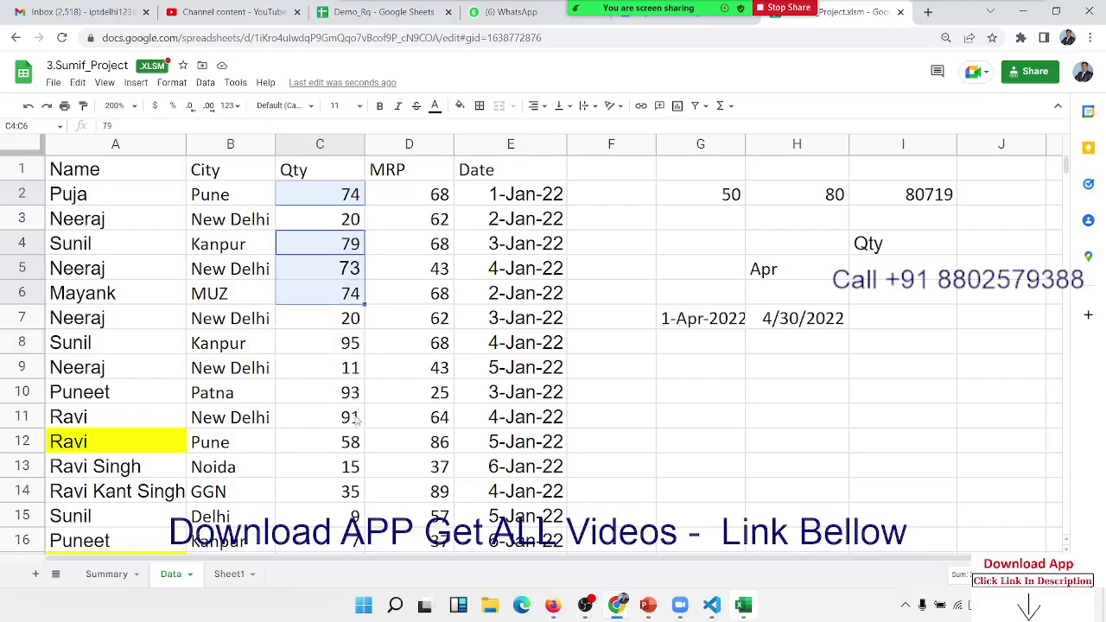
pyautogui.keyDown('ctrl'); pyautogui.click(353, 447); pyautogui.keyUp('ctrl')
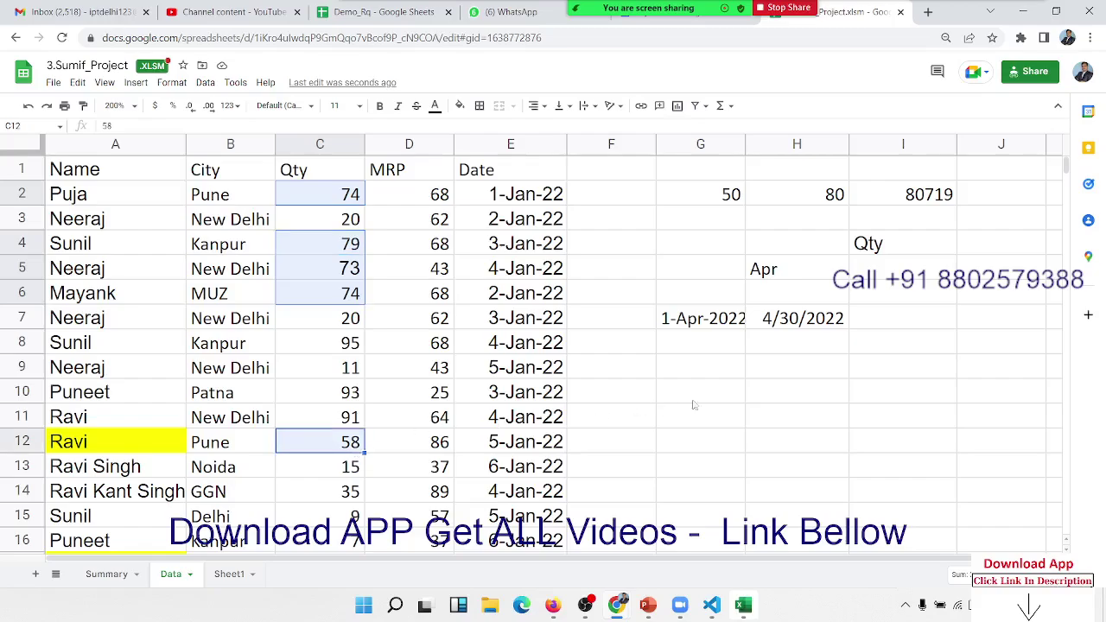
pyautogui.click(781, 395)
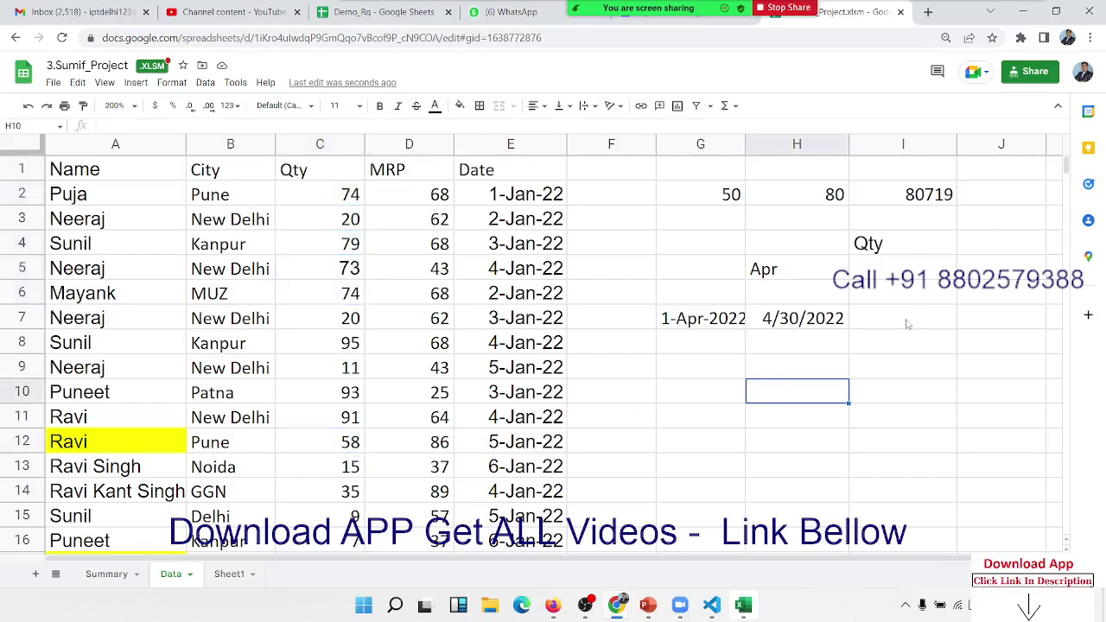
pyautogui.click(907, 194)
# Change I2's SUMIFS to take its limits from G2 and H2: =SUMIFS(C:C,C:C,">"&G2,C:C,"<"&H2)
pyautogui.doubleClick(907, 194)
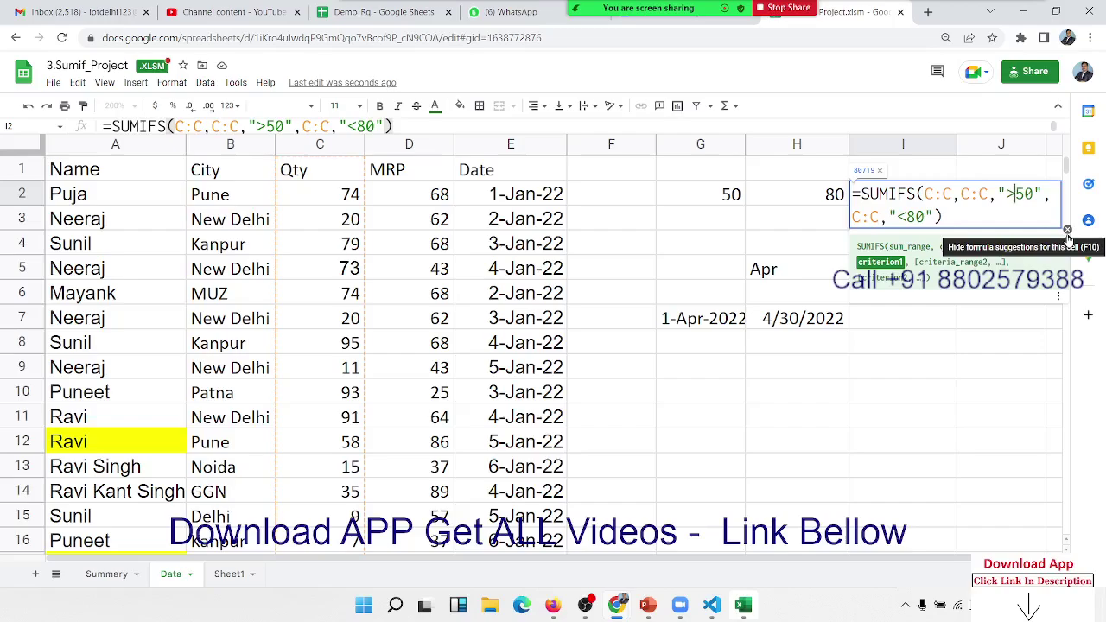
pyautogui.press('Delete')
pyautogui.press('Delete')
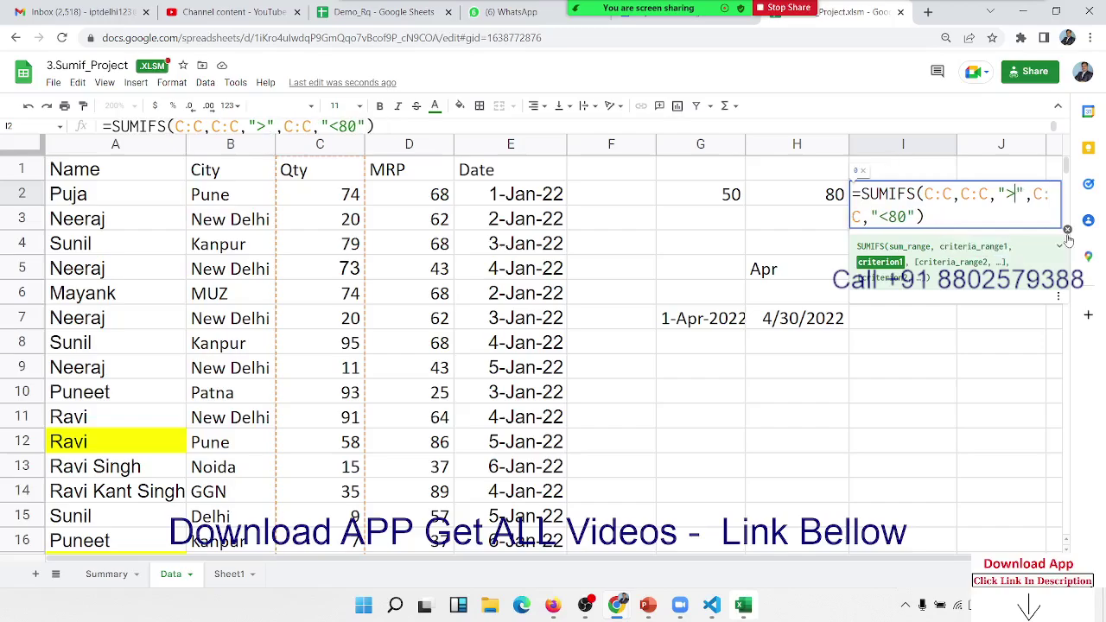
pyautogui.write('&')
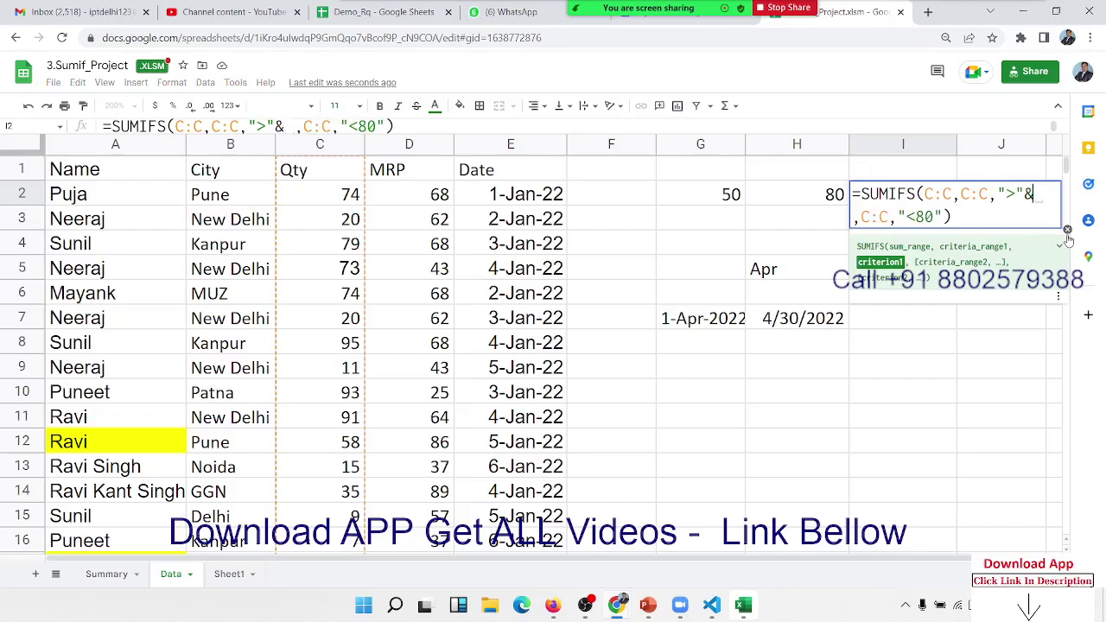
pyautogui.click(733, 202)
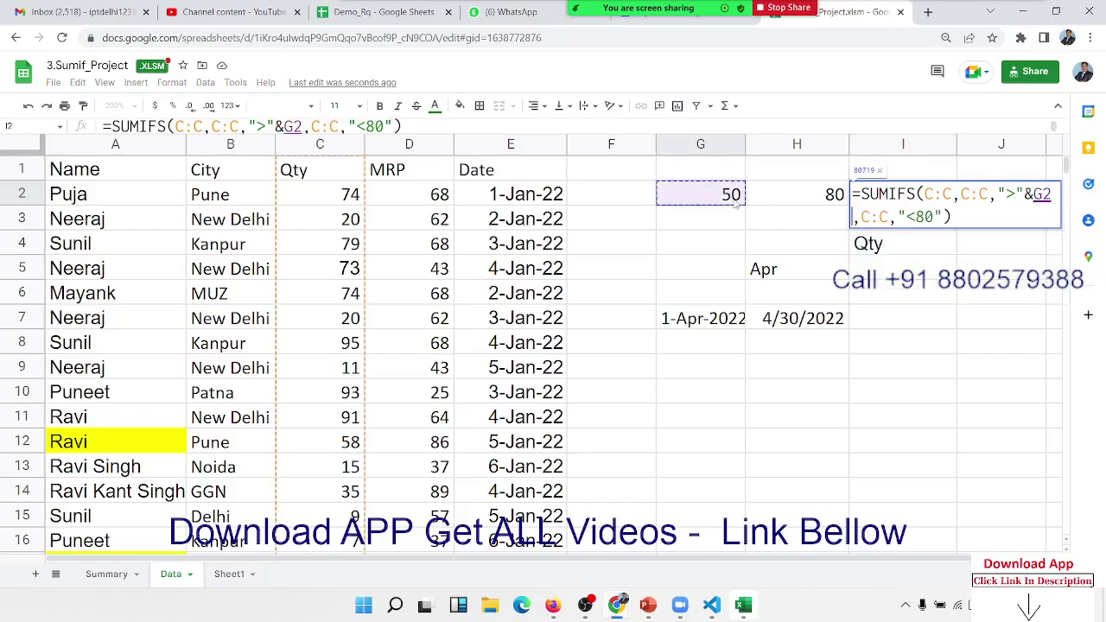
pyautogui.press('Delete')
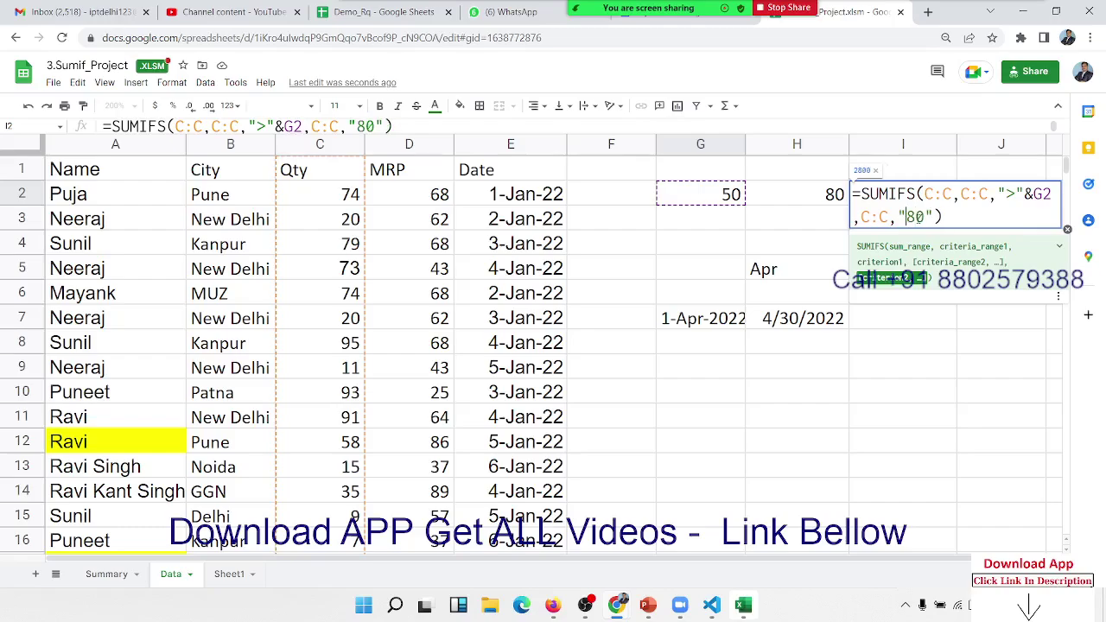
pyautogui.click(933, 216)
pyautogui.write('&')
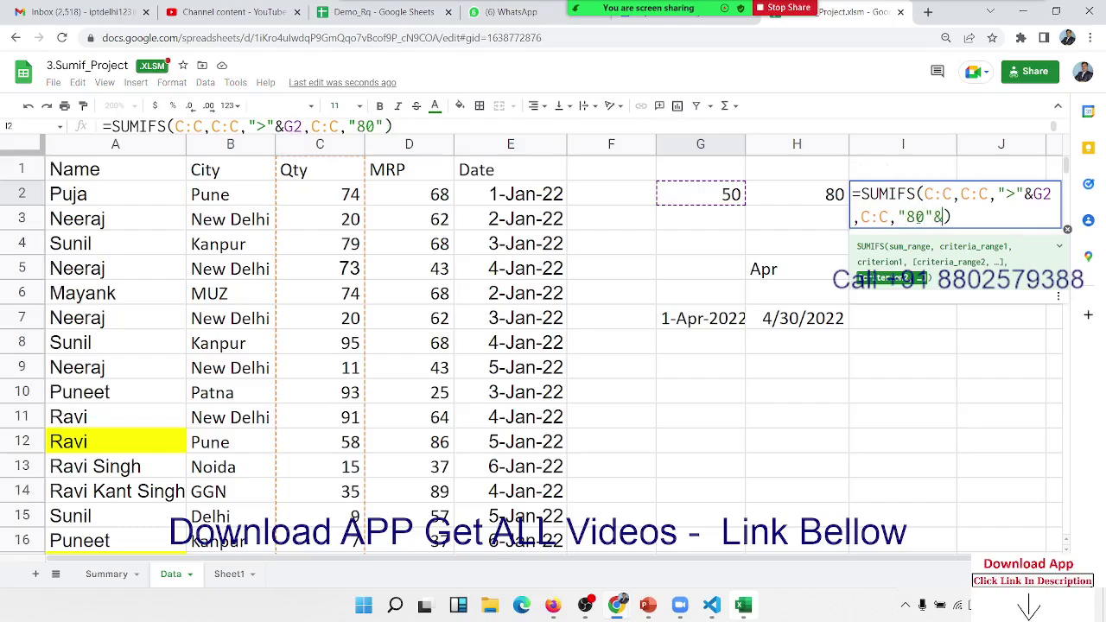
pyautogui.press('BackSpace')
pyautogui.press('BackSpace')
pyautogui.press('BackSpace')
pyautogui.press('BackSpace')
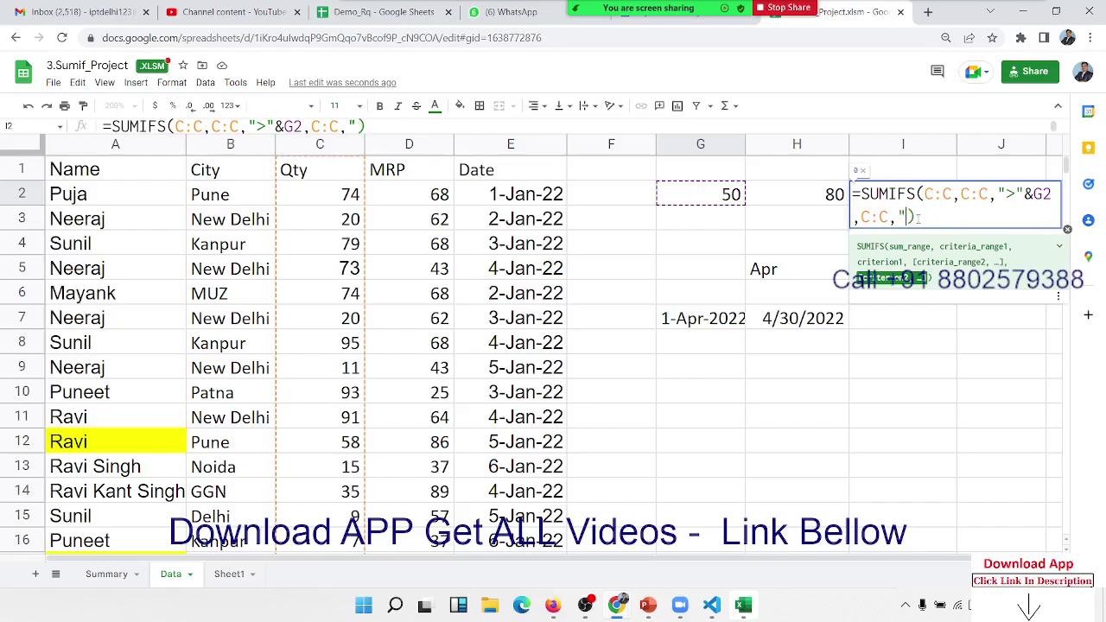
pyautogui.write('<"')
pyautogui.write('&')
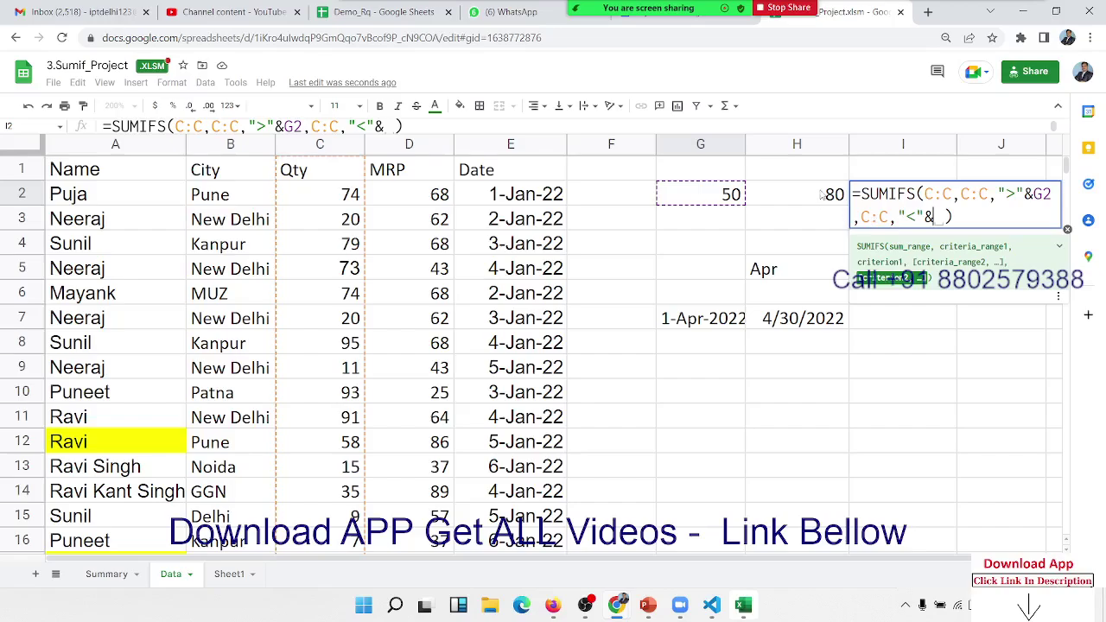
pyautogui.click(823, 195)
pyautogui.press('Return')
# Enter 90 in H2 and 60 in G2 as the new Qty limits, giving 92600
pyautogui.click(823, 195)
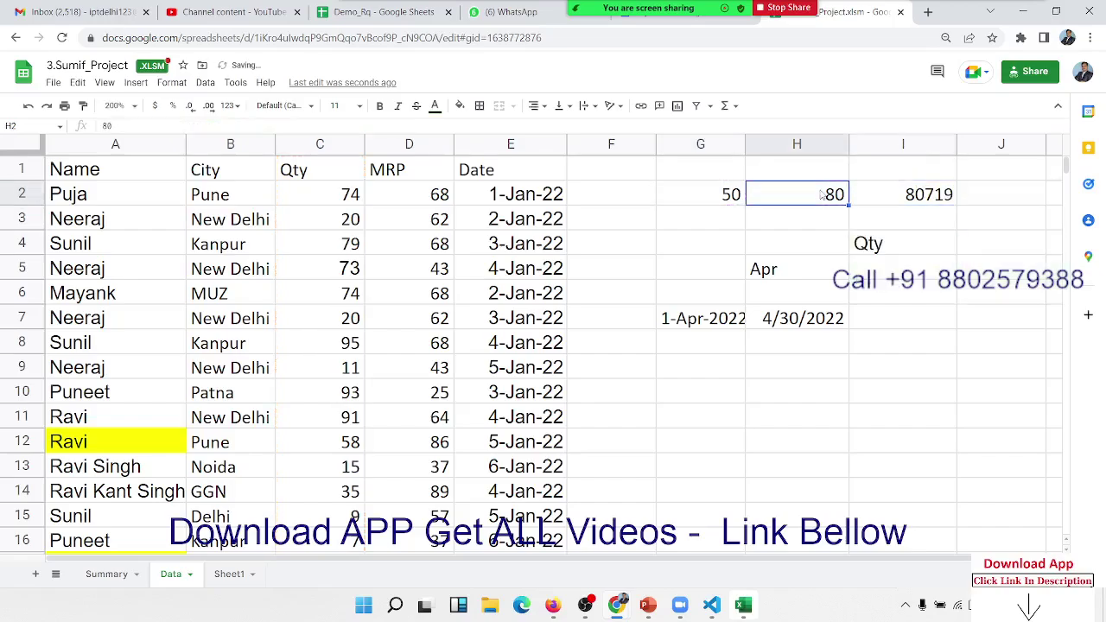
pyautogui.write('90')
pyautogui.press('Return')
pyautogui.click(821, 194)
pyautogui.press('Left')
pyautogui.write('60')
pyautogui.press('Return')
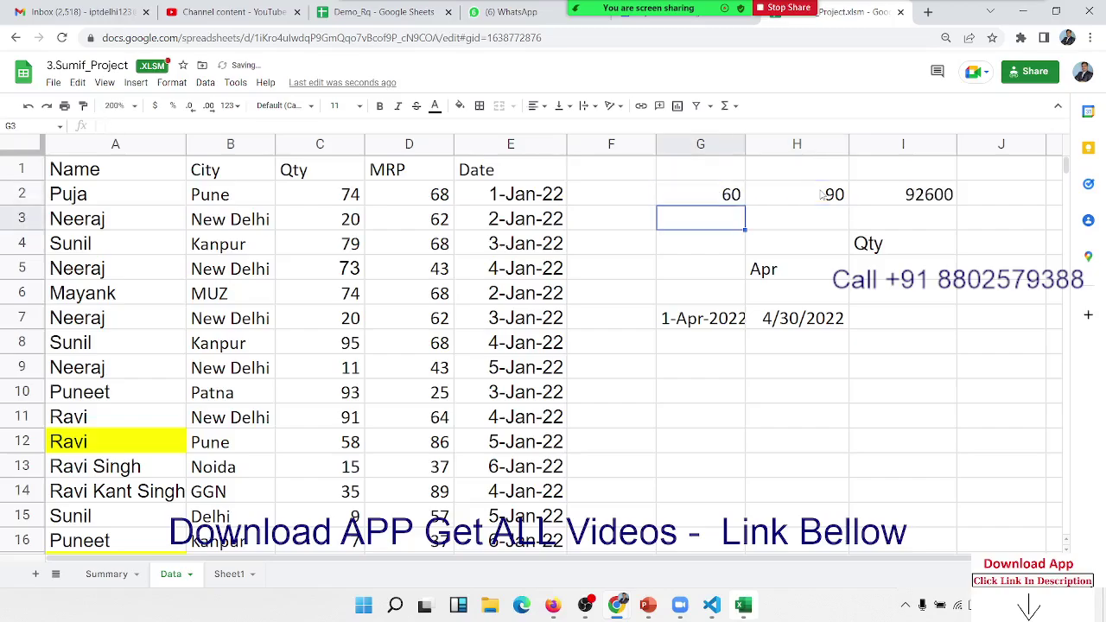
pyautogui.click(890, 278)
pyautogui.write('=sum')
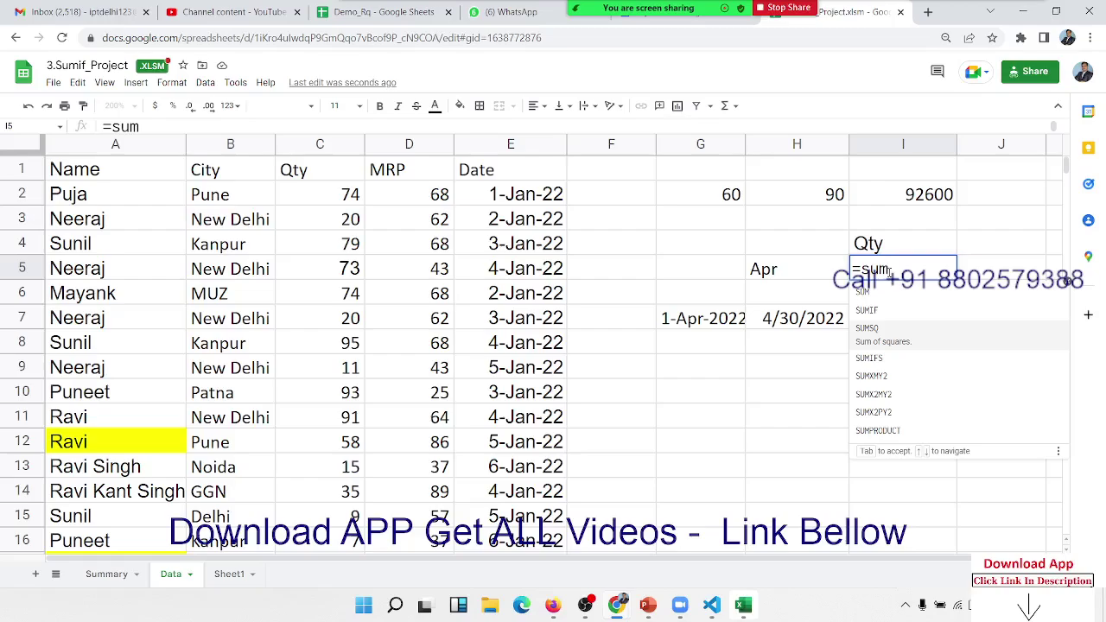
pyautogui.press('Down')
pyautogui.press('Tab')
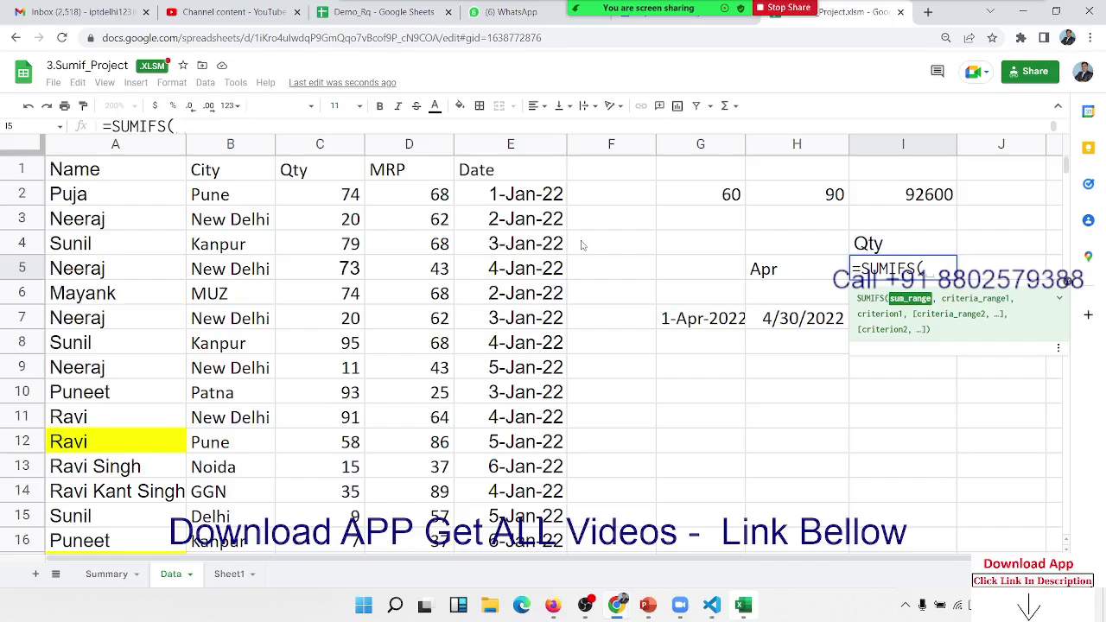
pyautogui.click(320, 149)
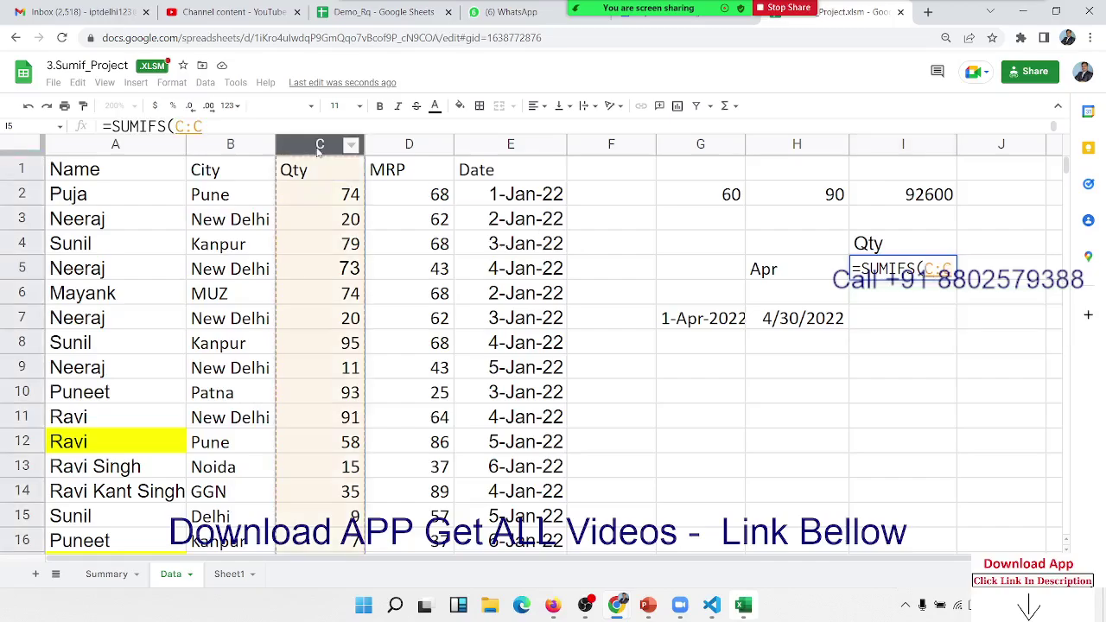
pyautogui.write(',')
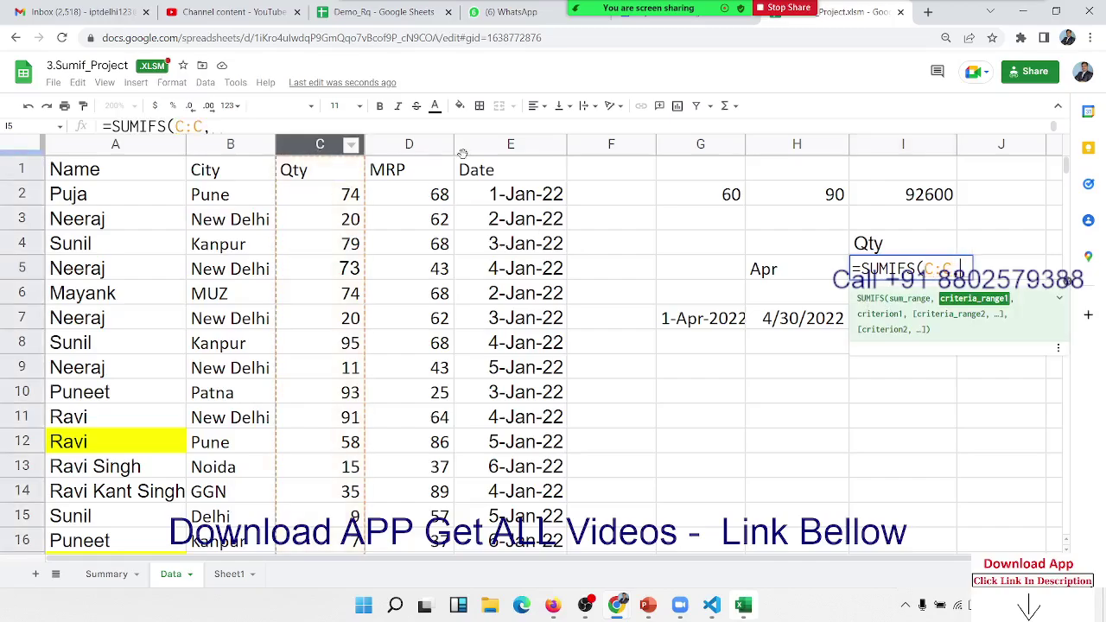
pyautogui.click(481, 152)
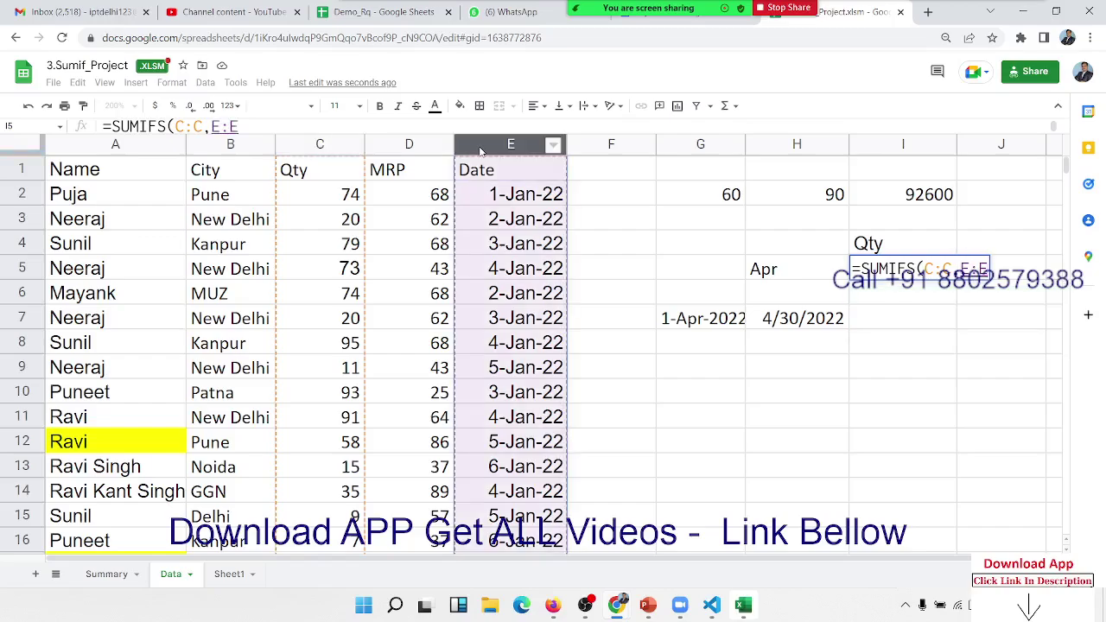
pyautogui.write(',">')
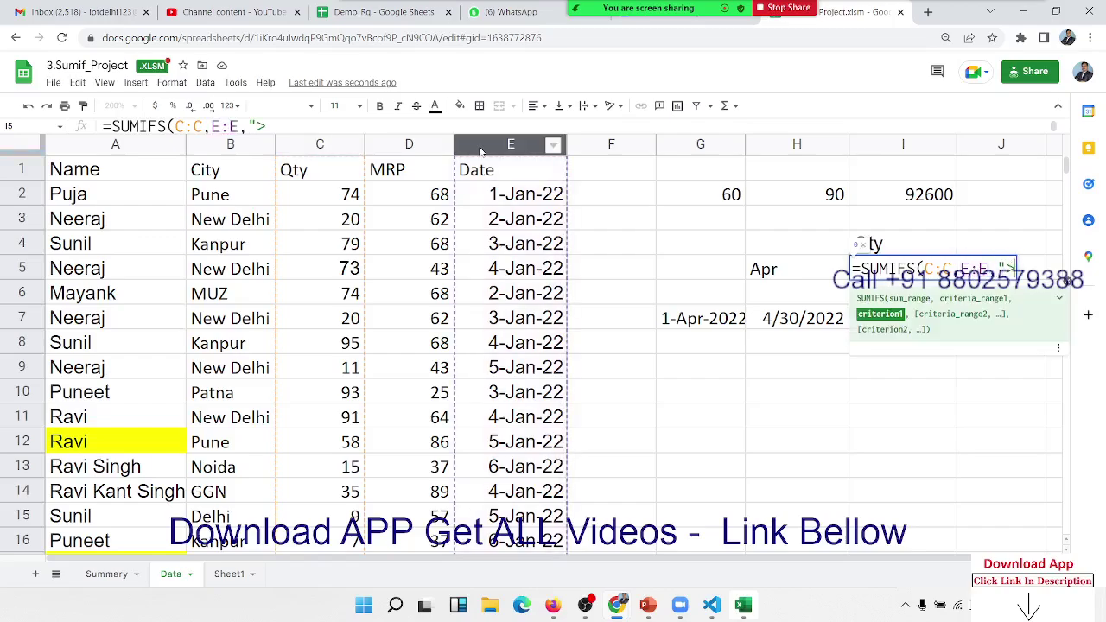
pyautogui.write('="&')
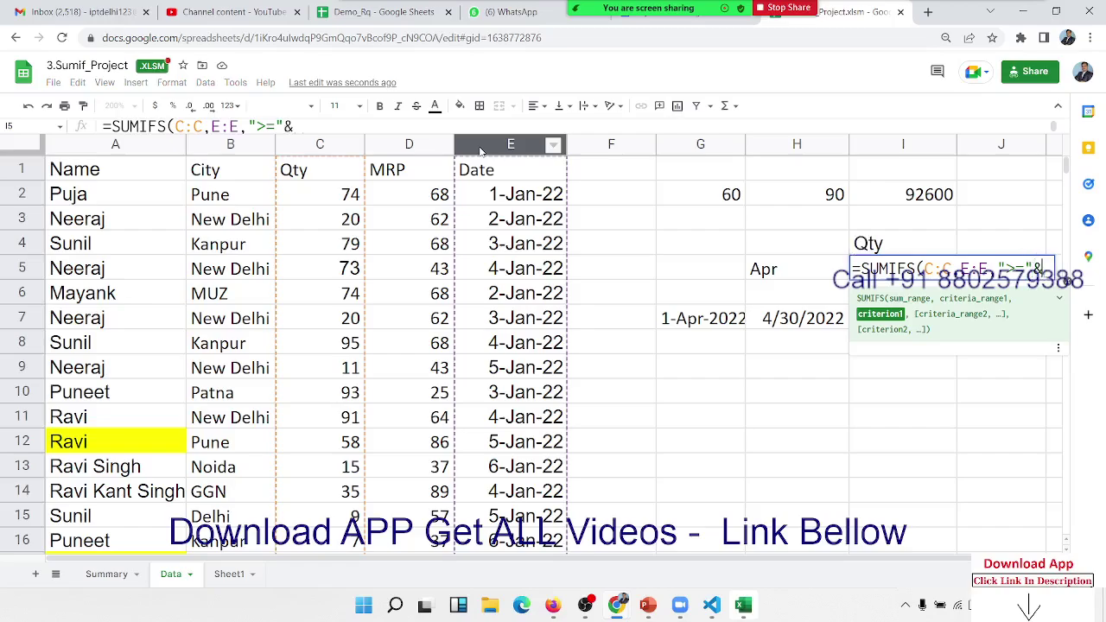
pyautogui.click(697, 327)
pyautogui.write(',')
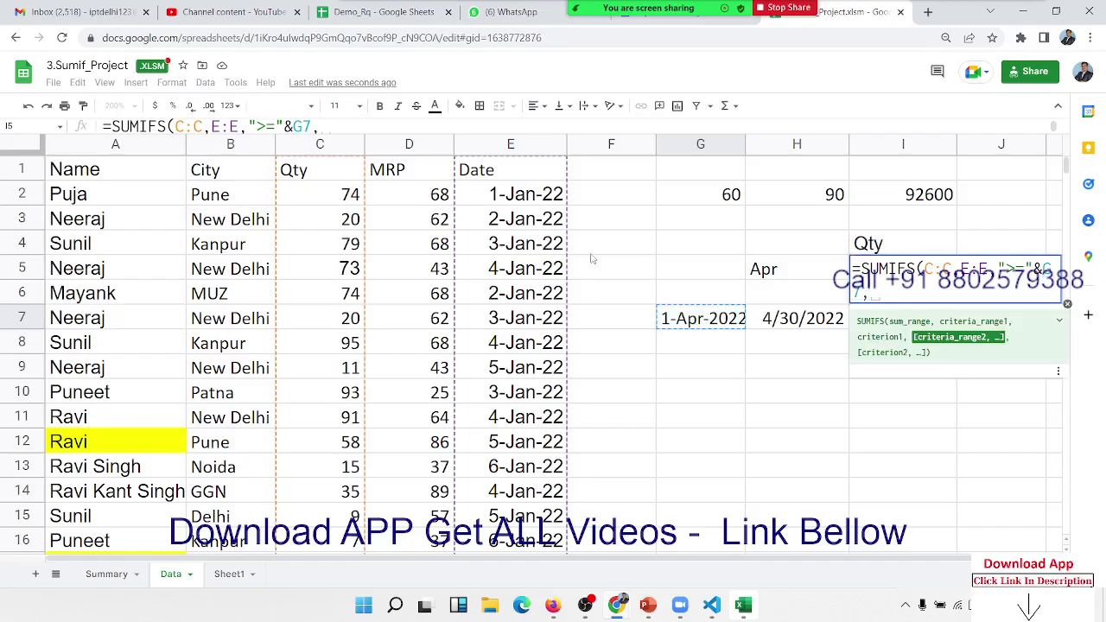
pyautogui.click(510, 144)
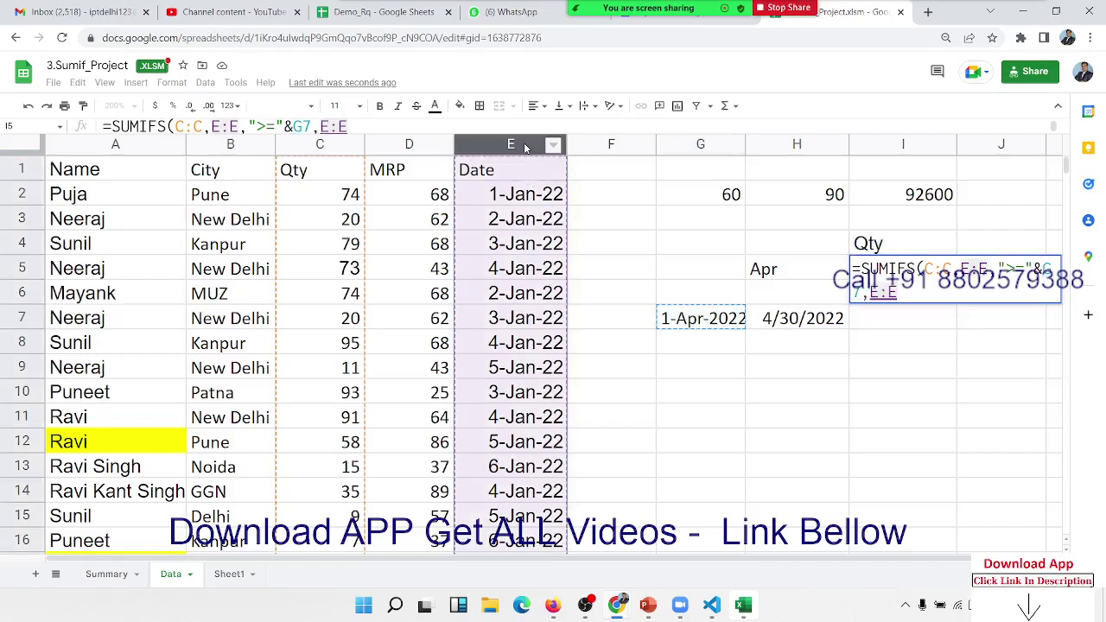
pyautogui.write(',"<')
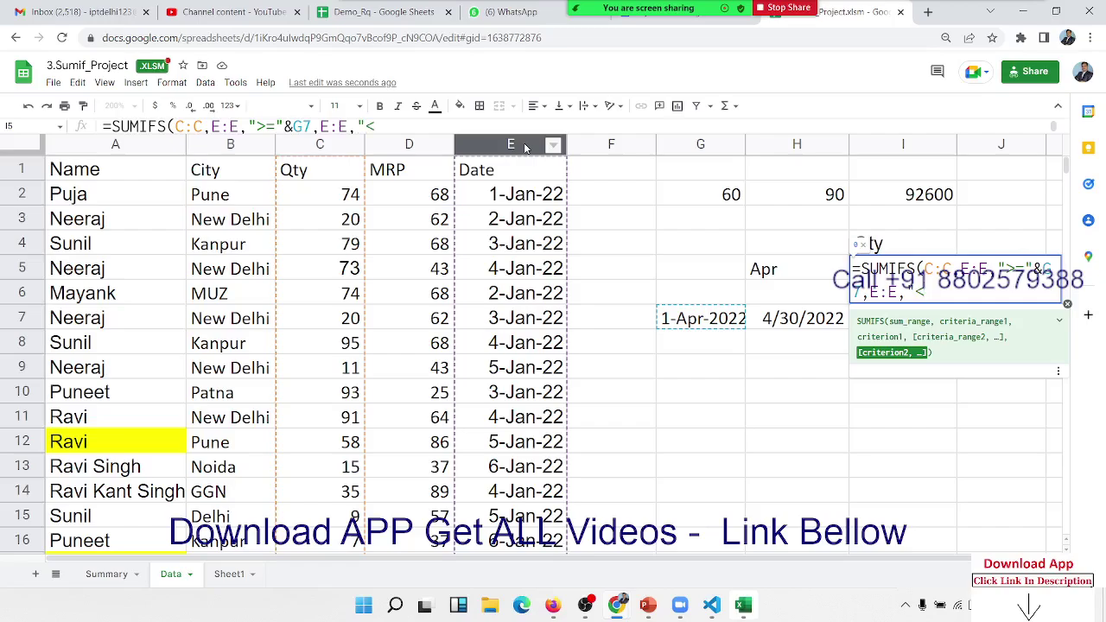
pyautogui.write('="&')
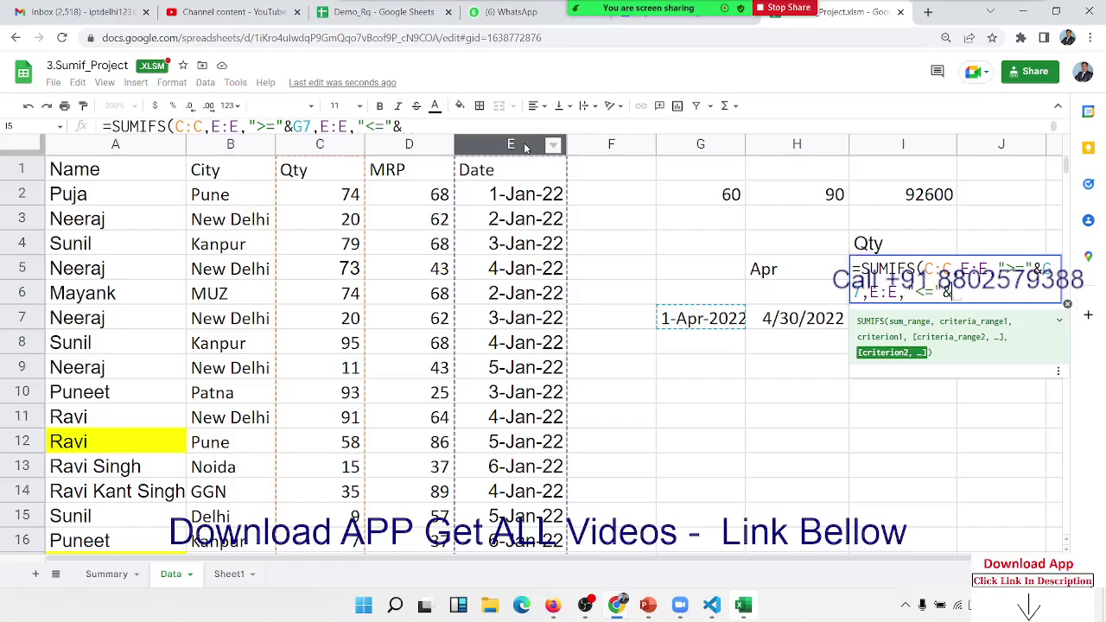
pyautogui.click(782, 325)
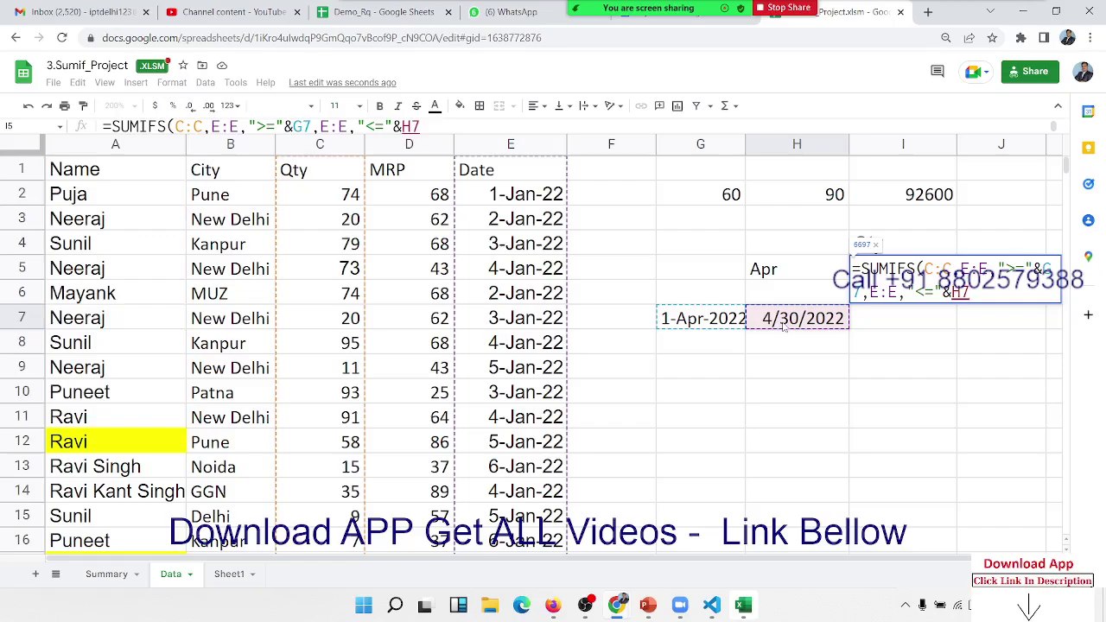
pyautogui.press('Escape')
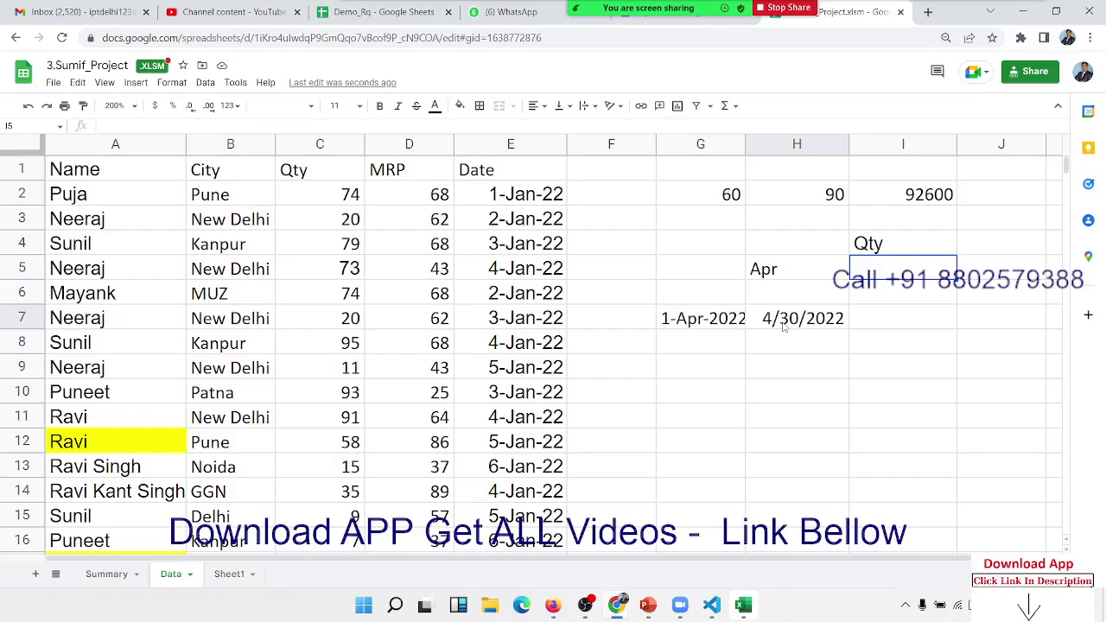
pyautogui.doubleClick(907, 195)
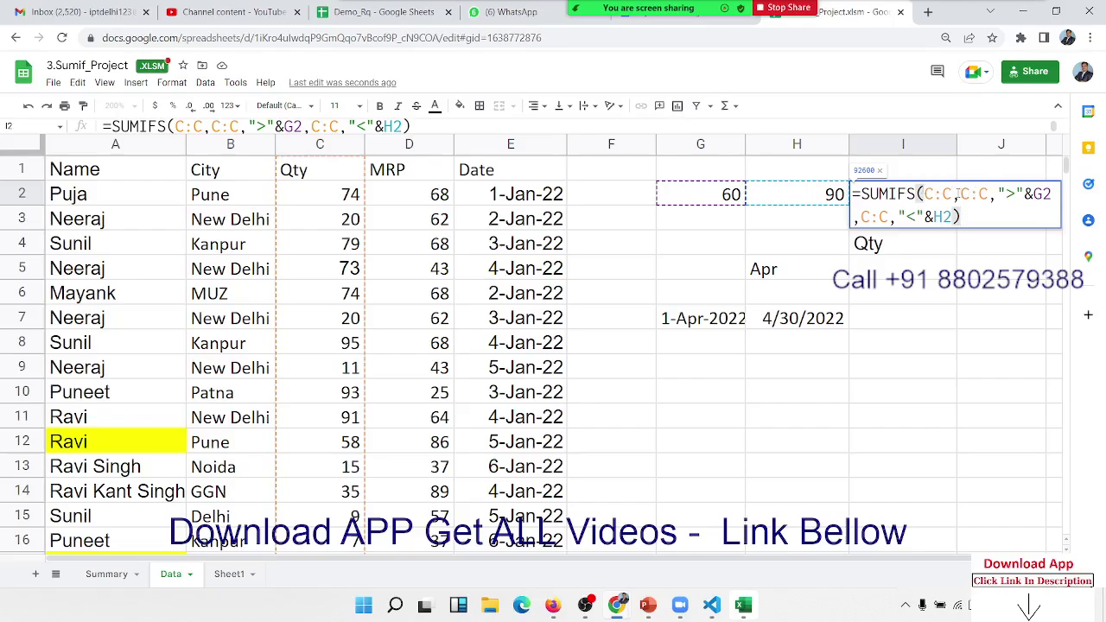
pyautogui.moveTo(960, 193); pyautogui.dragTo(1051, 194)
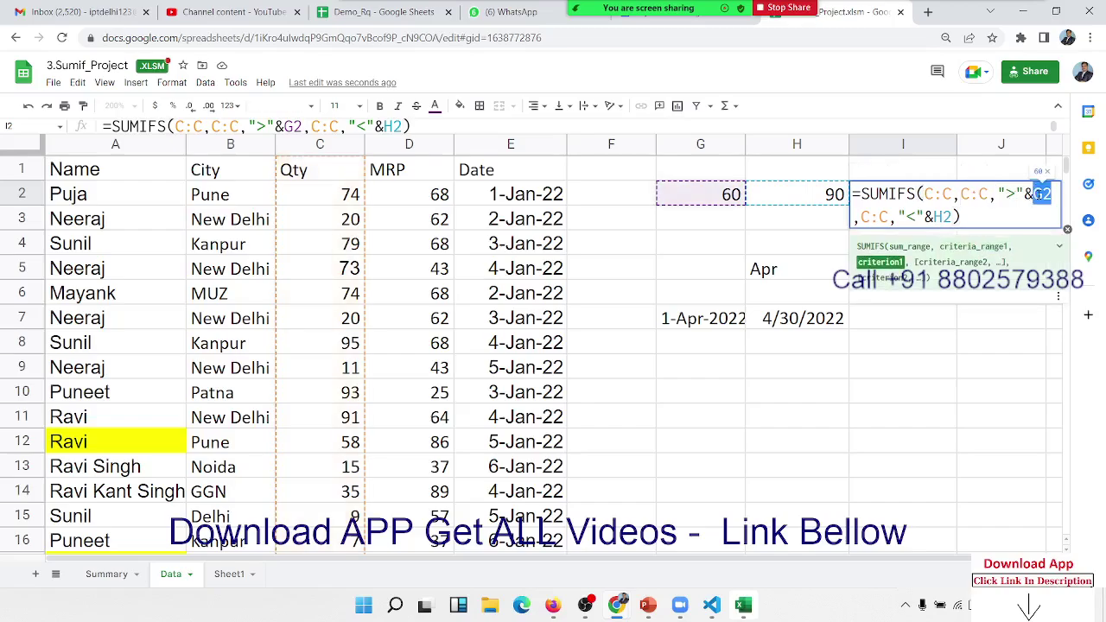
pyautogui.press('Return')
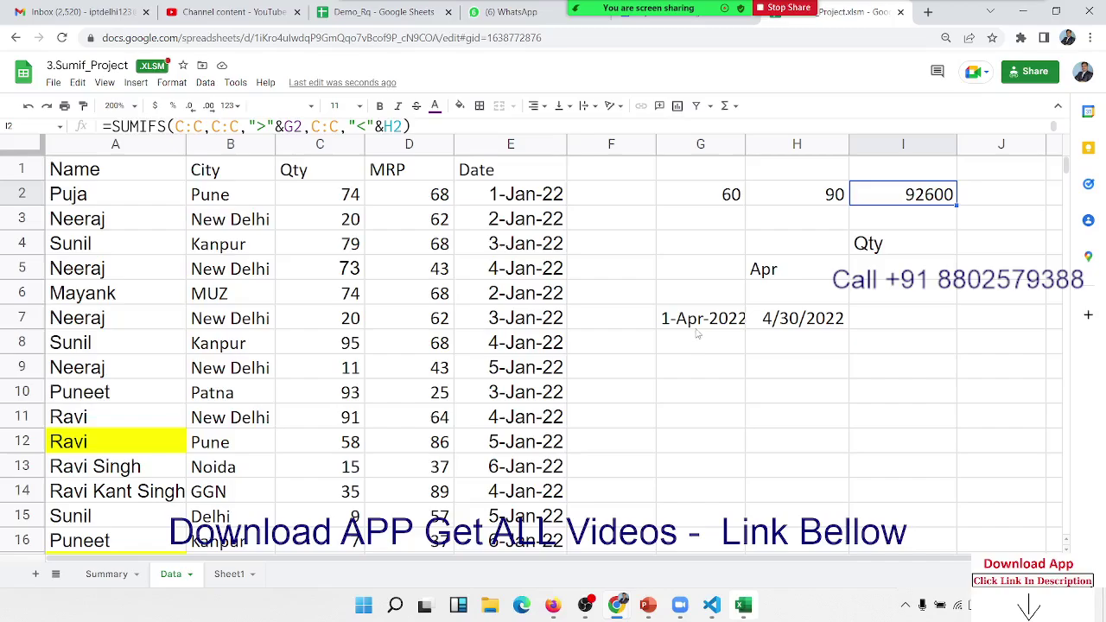
pyautogui.click(698, 324)
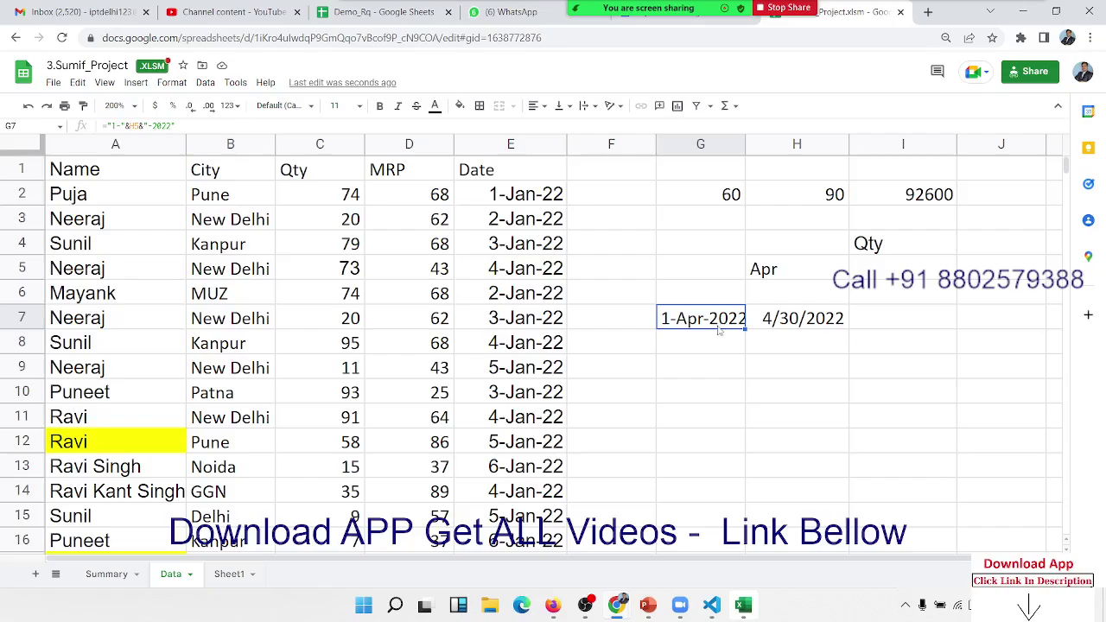
# Format the April dates in G7:H7 as Number, so H7 reads 44,681.00
pyautogui.rightClick(719, 327)
pyautogui.press('Escape')
pyautogui.moveTo(726, 194); pyautogui.dragTo(799, 195)
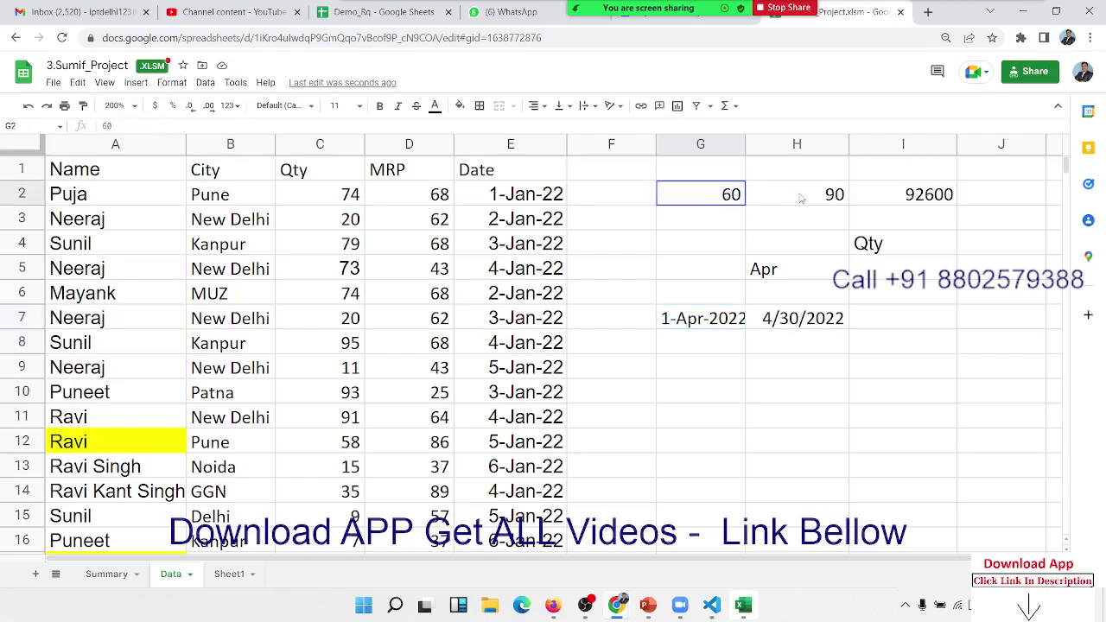
pyautogui.moveTo(808, 317); pyautogui.dragTo(717, 320)
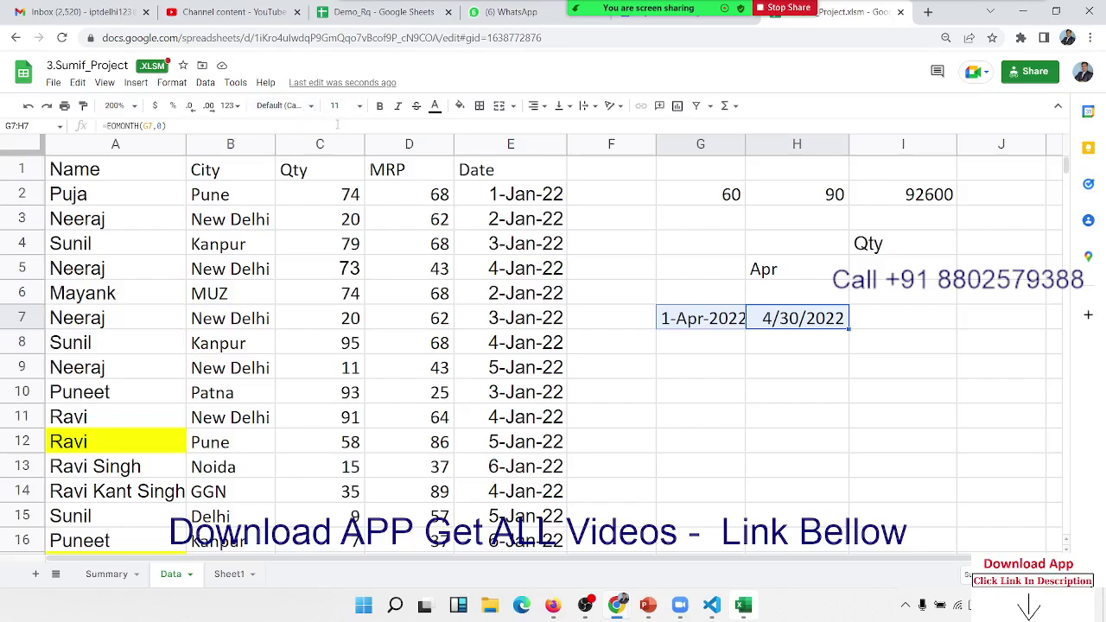
pyautogui.click(313, 106)
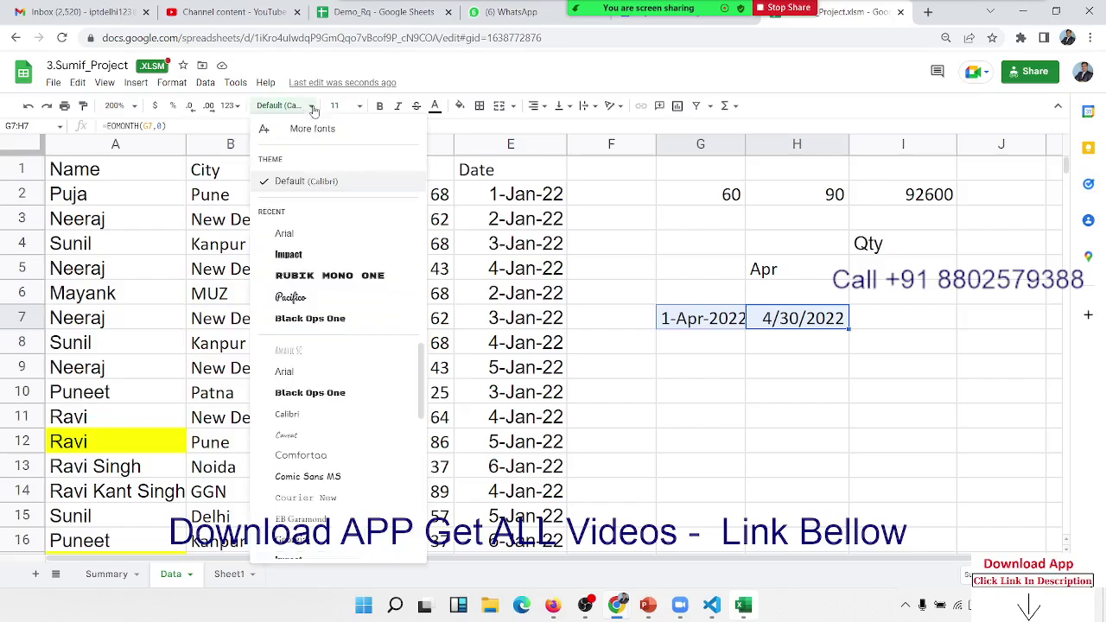
pyautogui.click(313, 106)
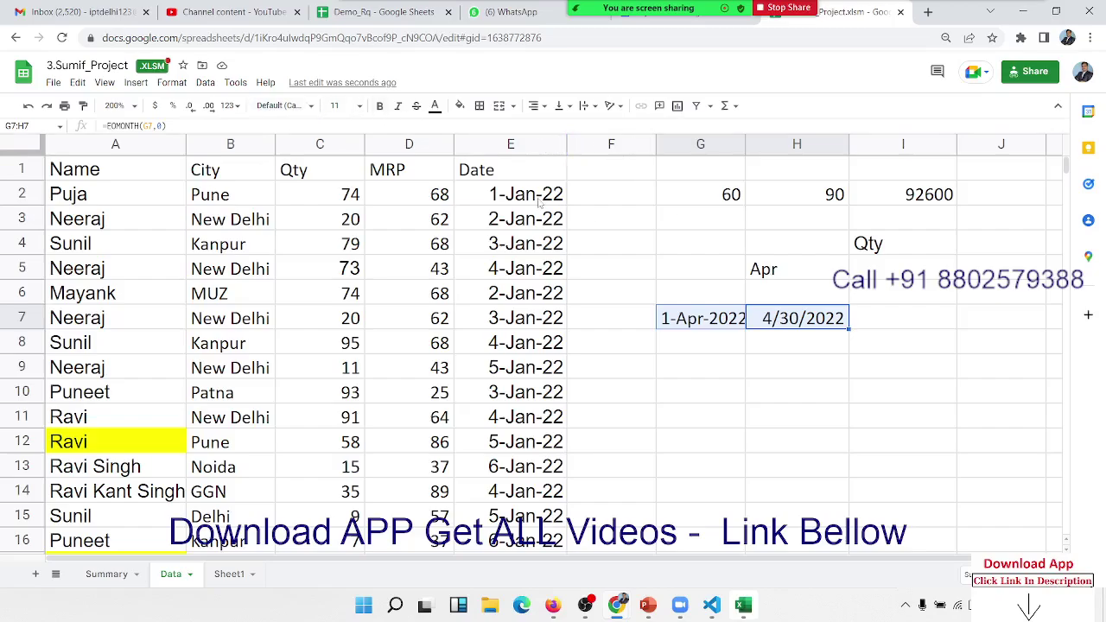
pyautogui.click(171, 83)
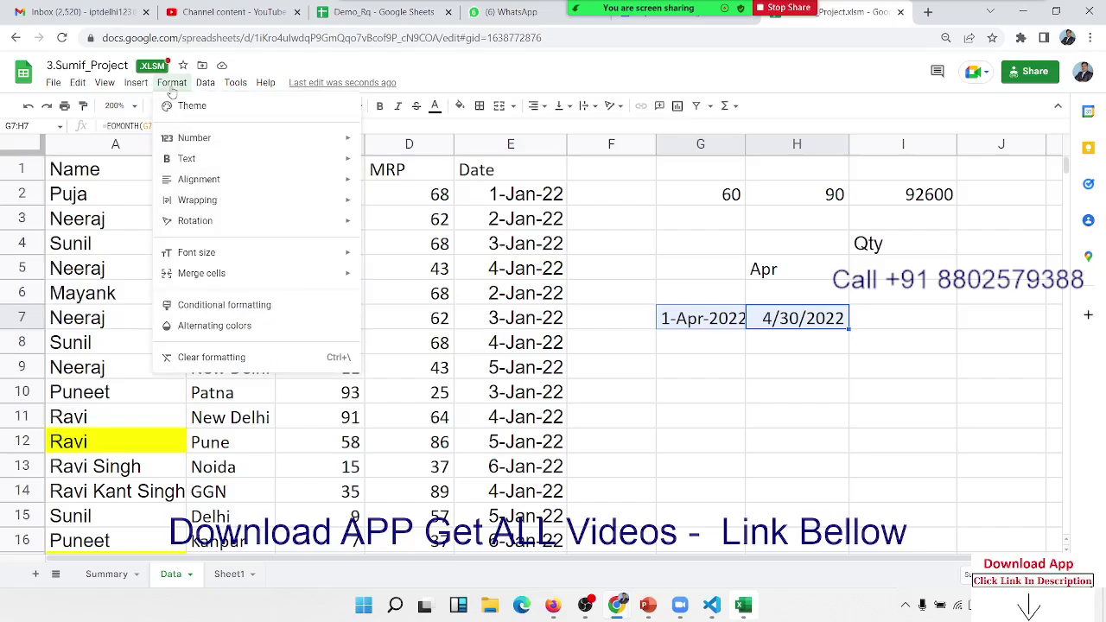
pyautogui.moveTo(249, 137)
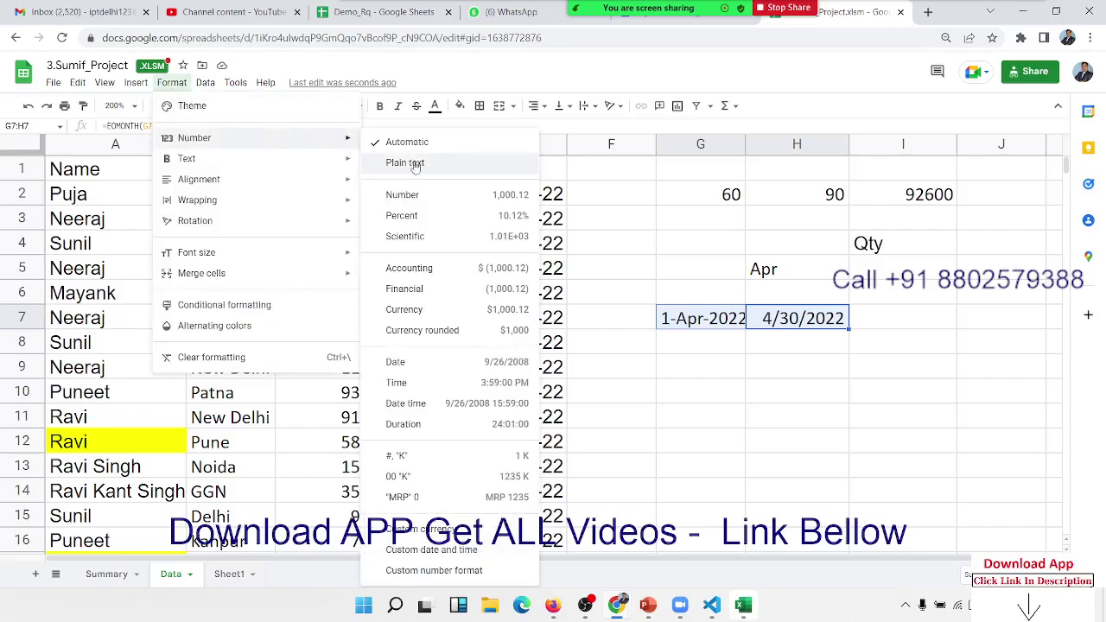
pyautogui.click(418, 194)
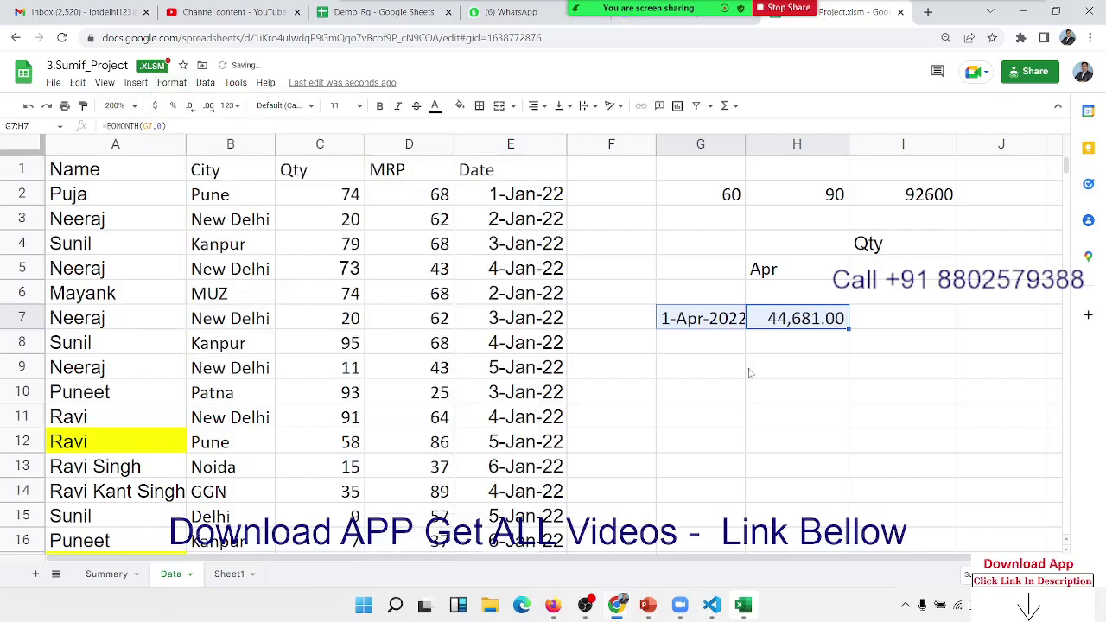
# Set G7 back to Automatic number format
pyautogui.click(700, 321)
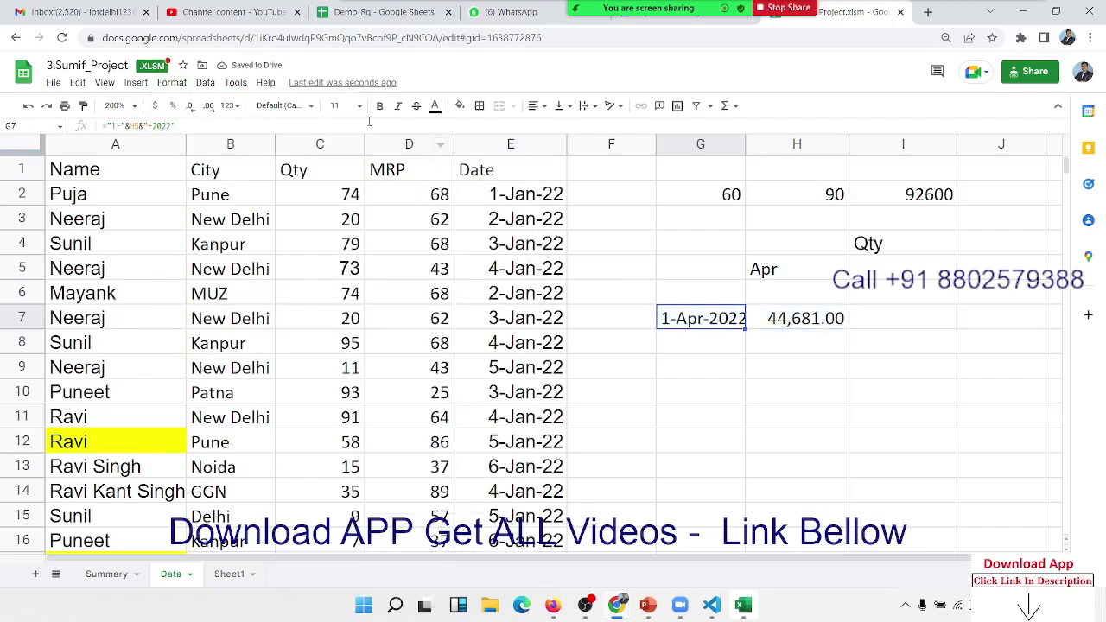
pyautogui.click(172, 83)
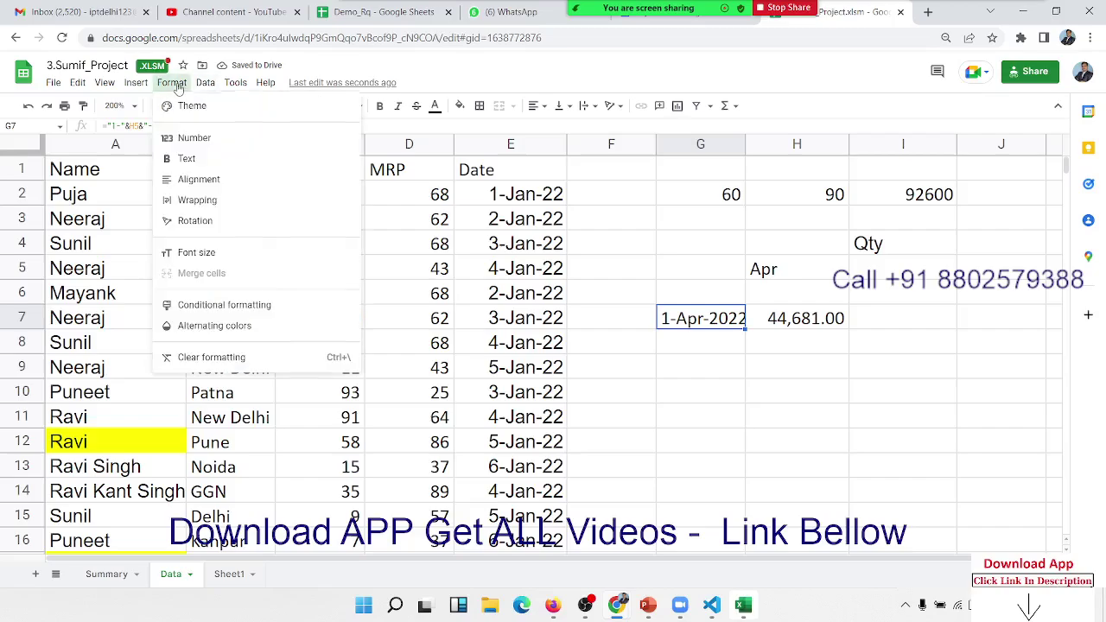
pyautogui.moveTo(195, 137)
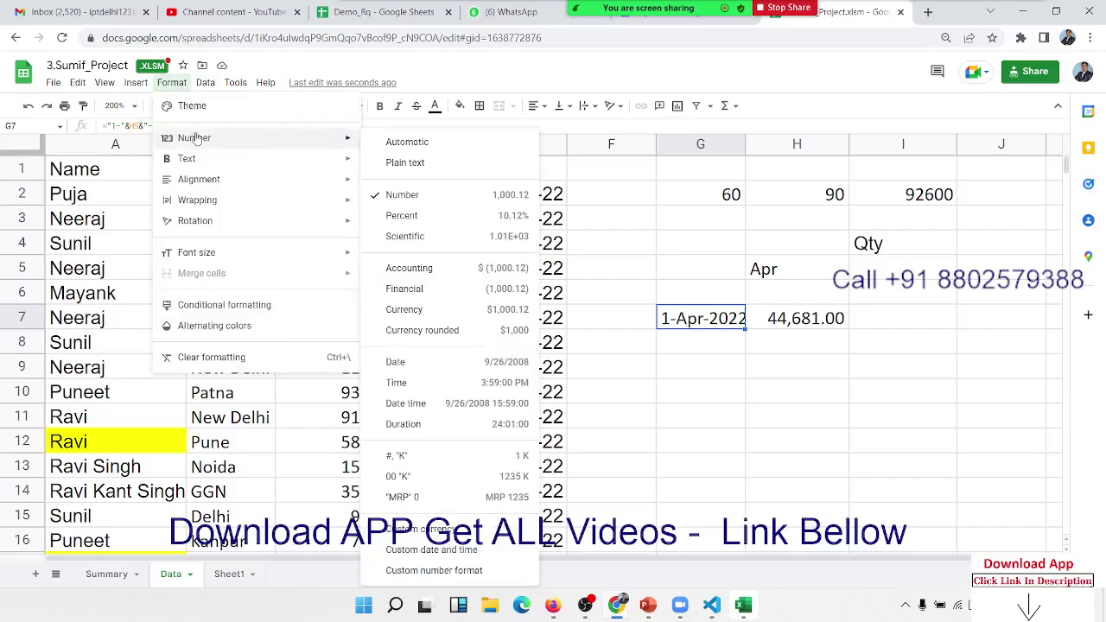
pyautogui.click(407, 144)
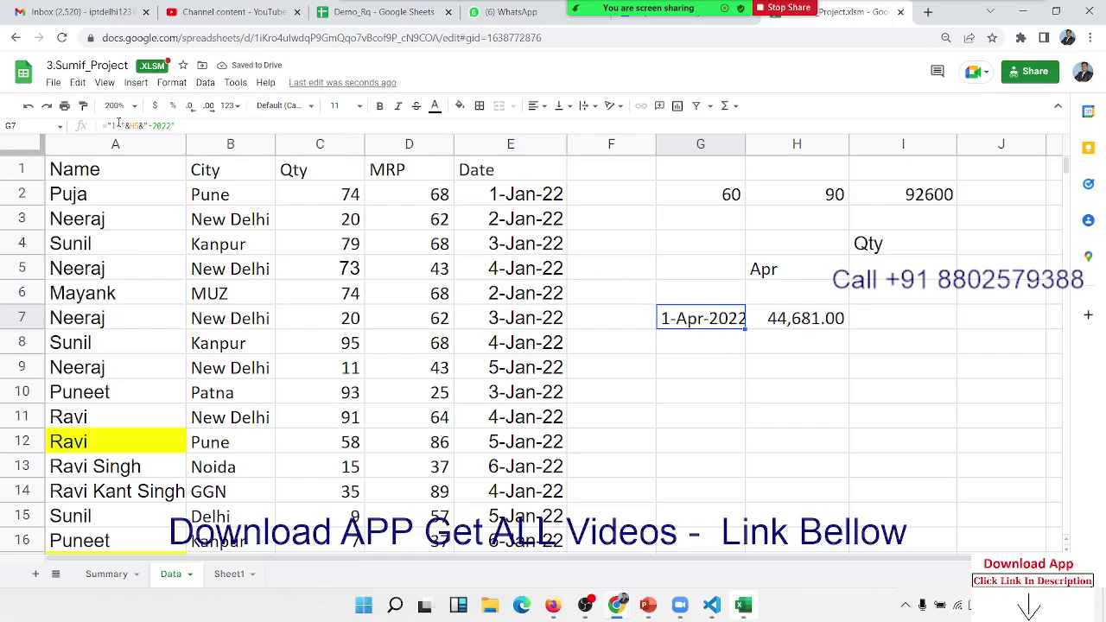
pyautogui.click(166, 126)
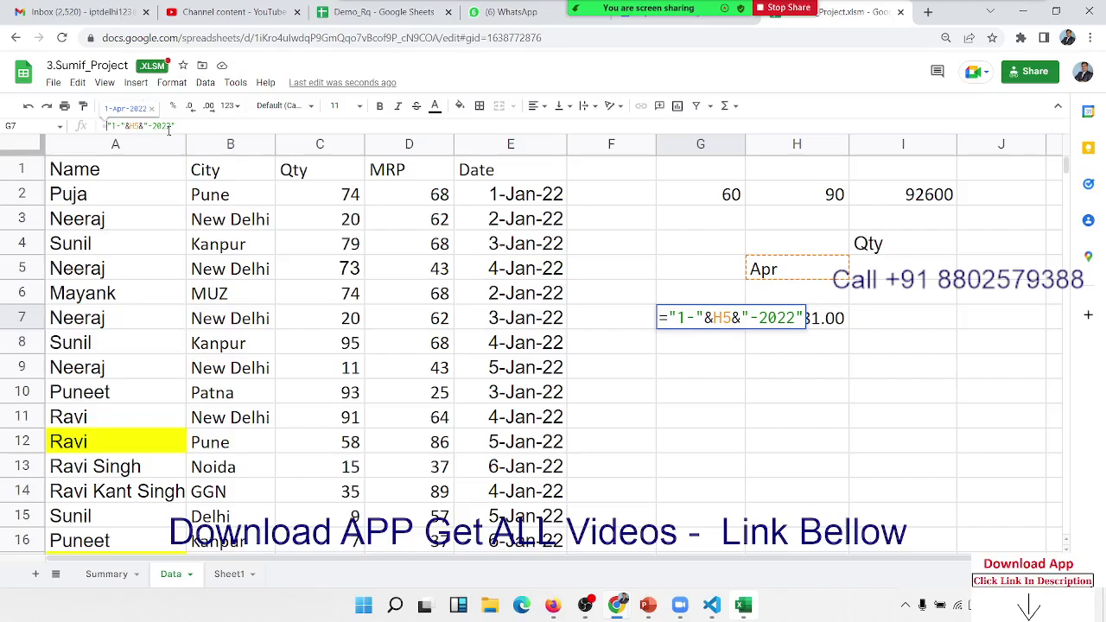
# Wrap G7's formula as =("1-"&H5&"-2022")+0 so it shows the date value 44652
pyautogui.write('(')
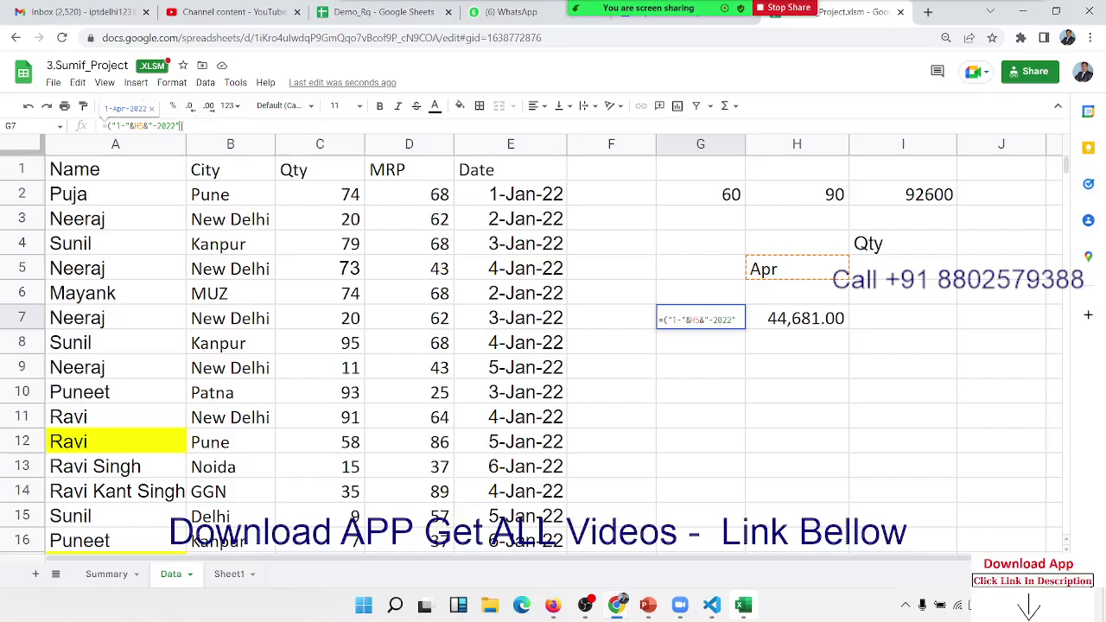
pyautogui.write(')+0')
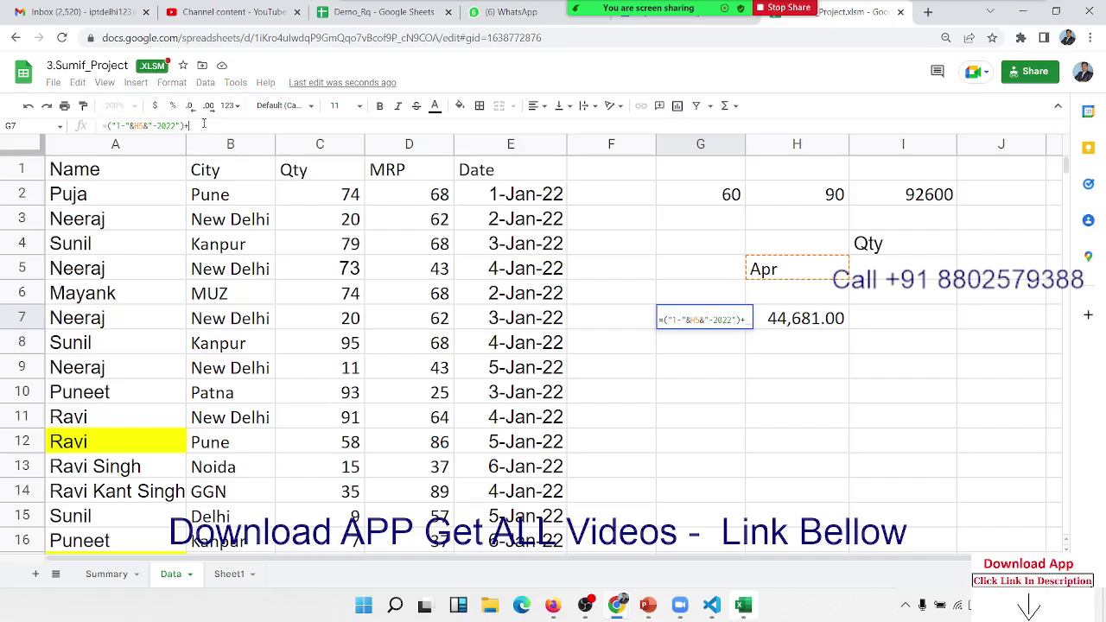
pyautogui.press('Return')
pyautogui.press('Up')
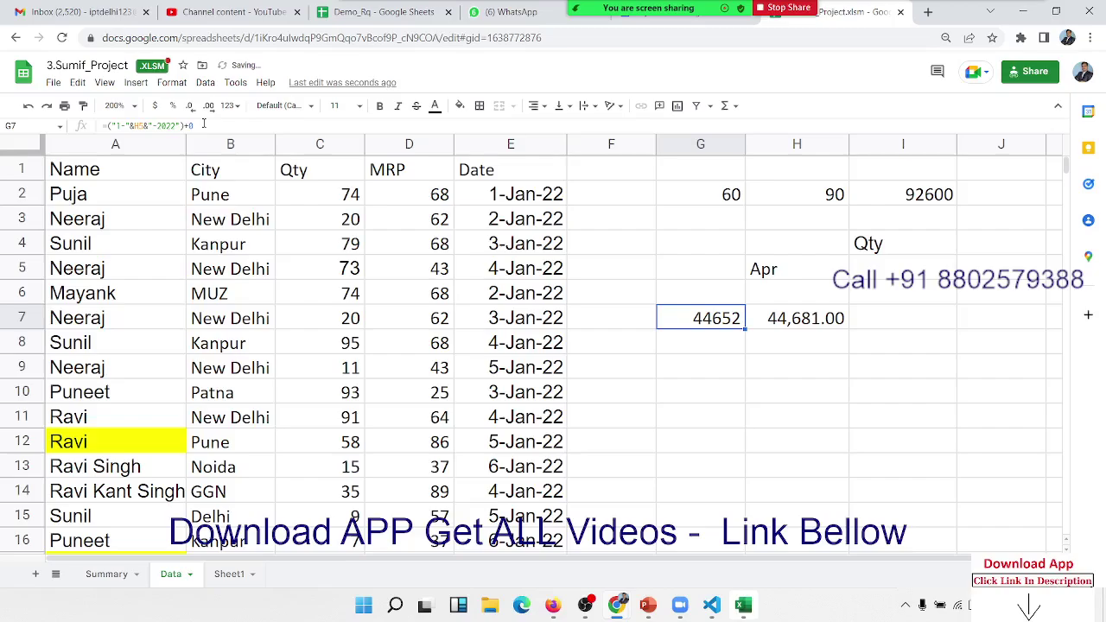
pyautogui.press('Right')
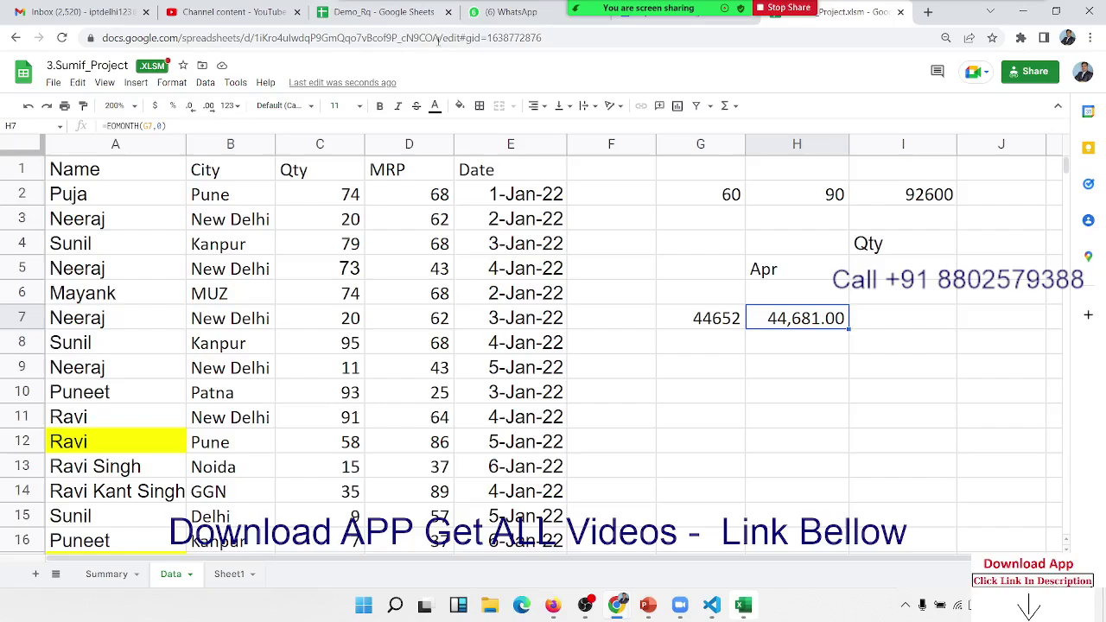
pyautogui.click(913, 198)
# Review I2's SUMIFS formula, then select I7 for April's quantity formula
pyautogui.doubleClick(913, 196)
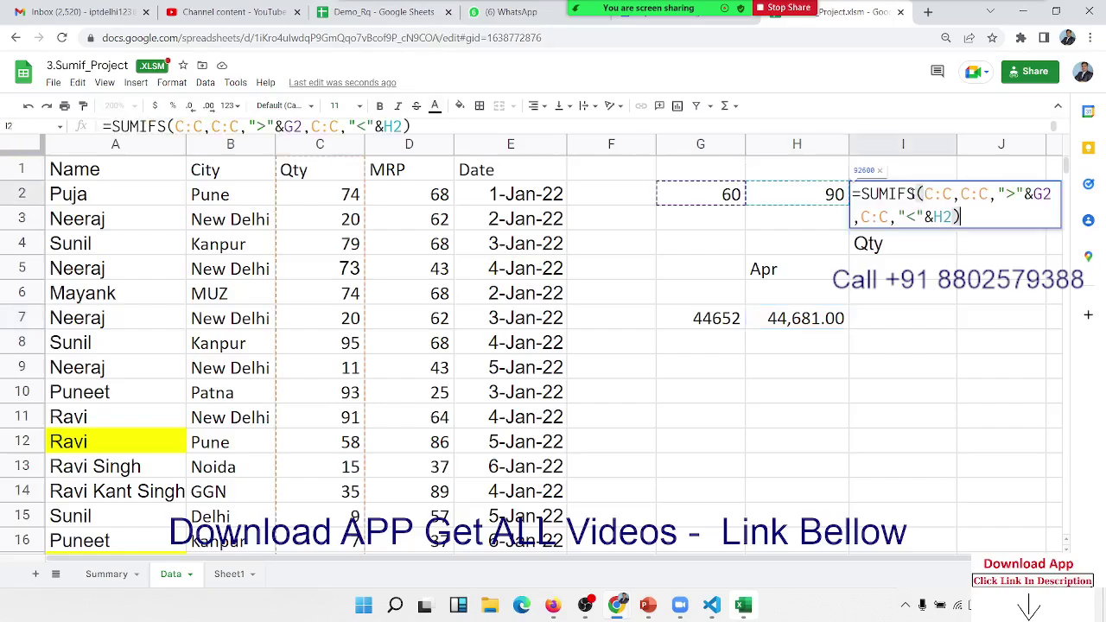
pyautogui.press('Escape')
pyautogui.click(874, 317)
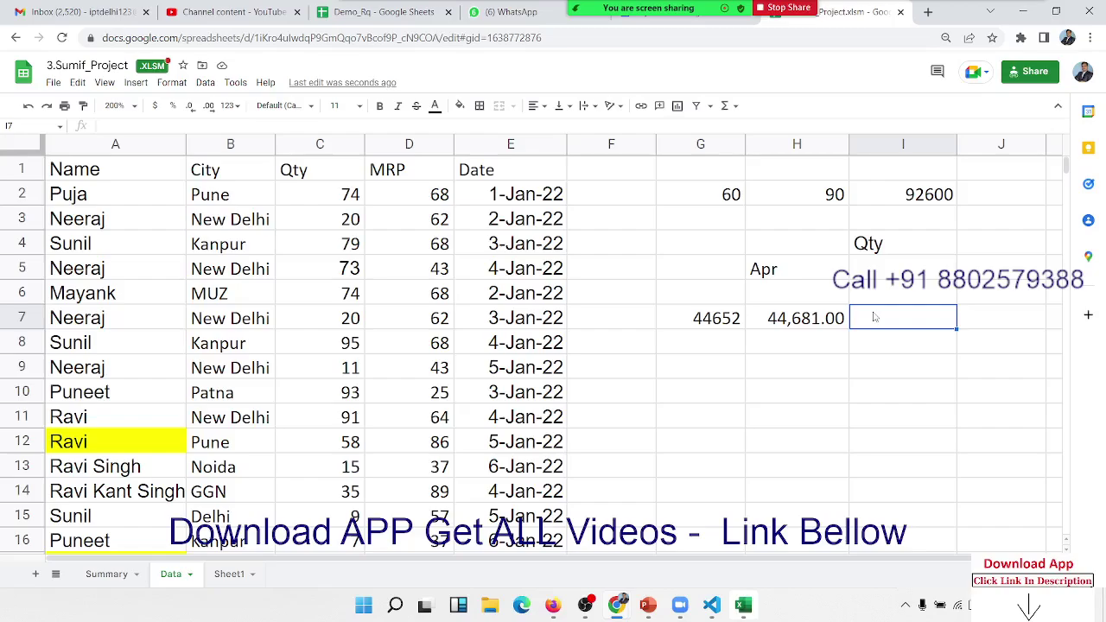
# Start I7's SUMIFS summing Qty column C where Date column E is >= the G7 start date
pyautogui.write('=')
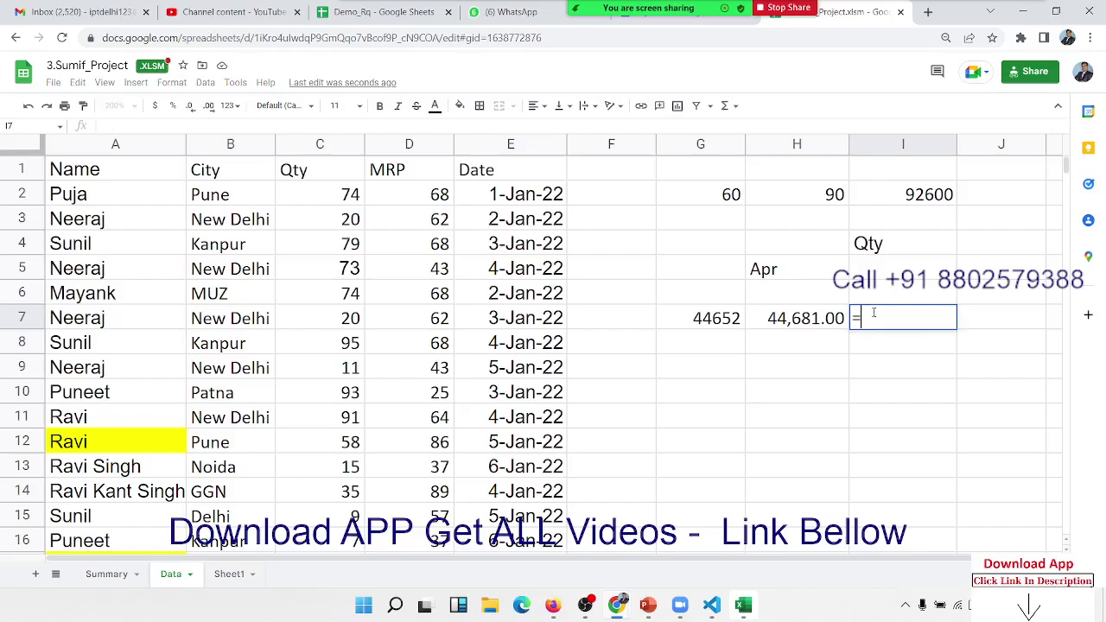
pyautogui.write('sum')
pyautogui.press('Down')
pyautogui.press('Down')
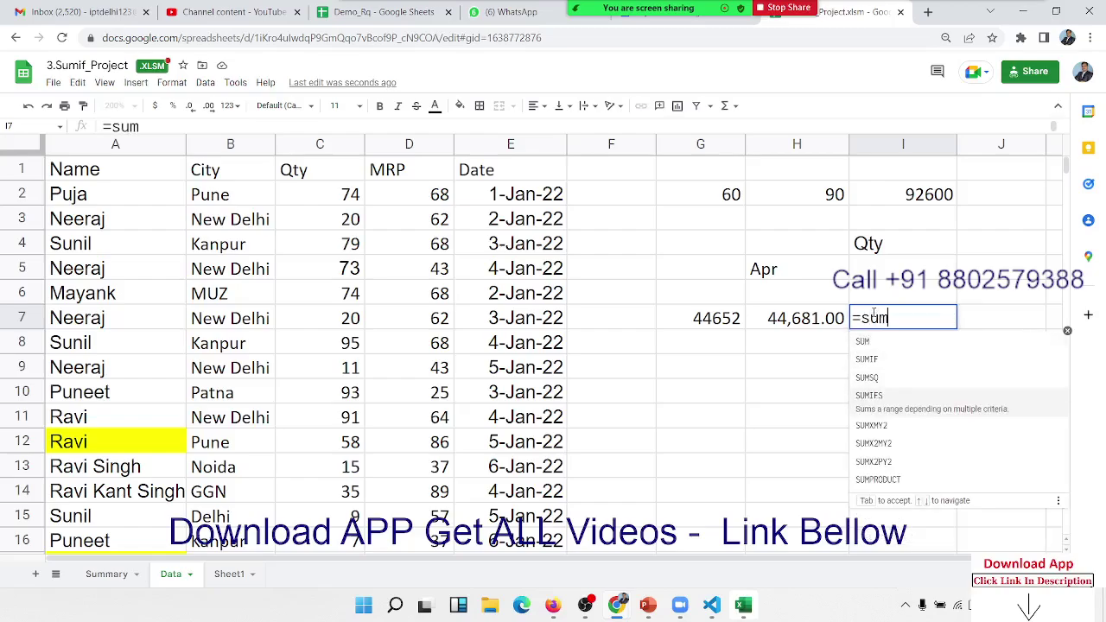
pyautogui.press('Tab')
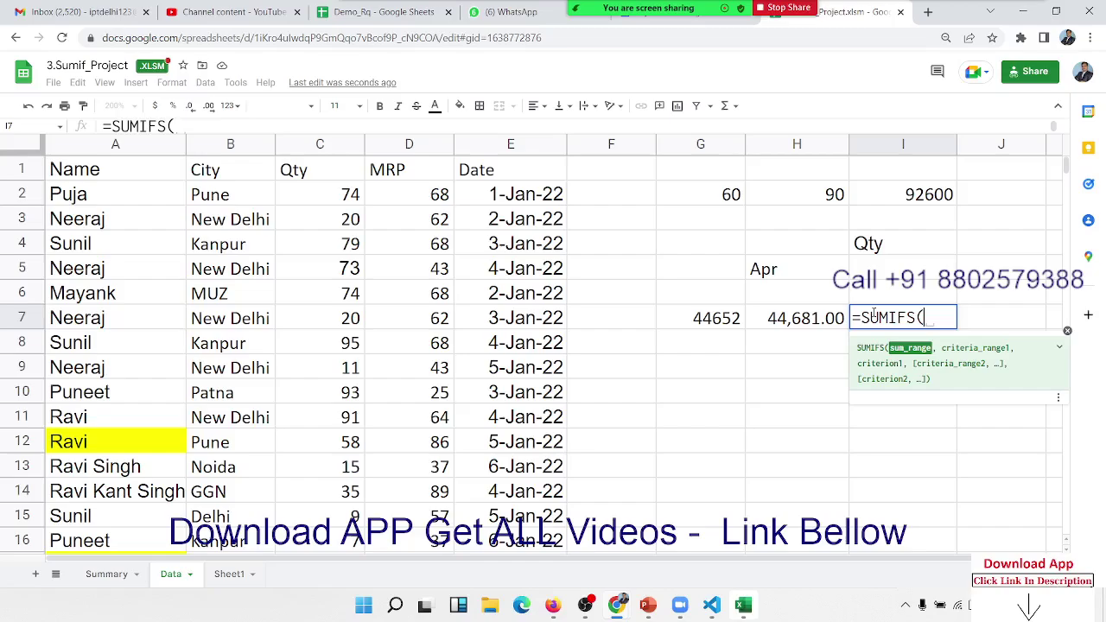
pyautogui.click(295, 149)
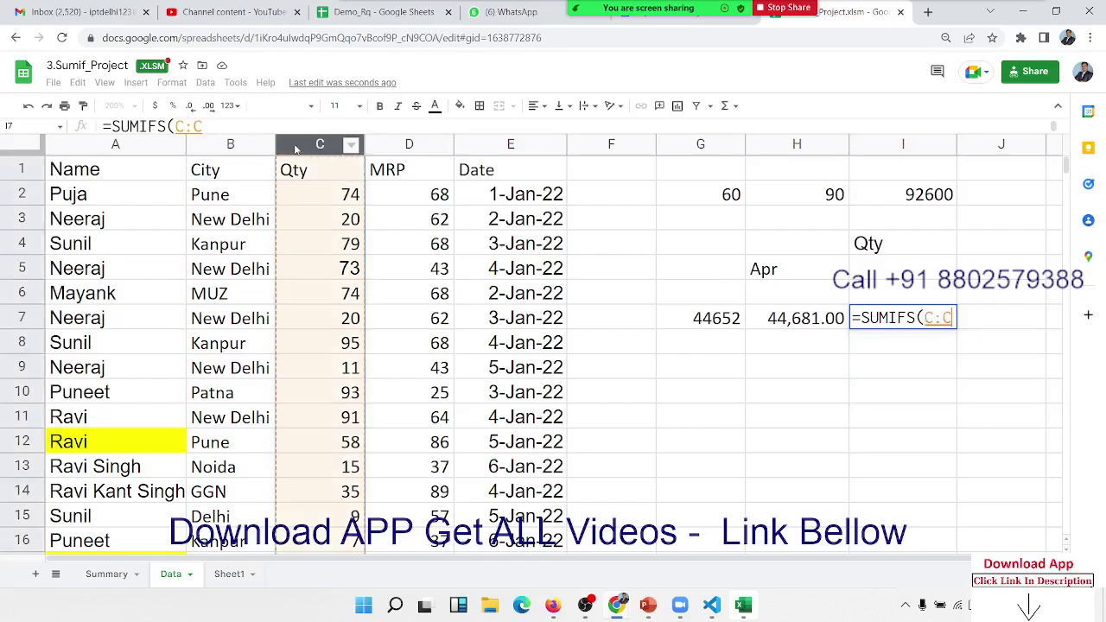
pyautogui.write(',')
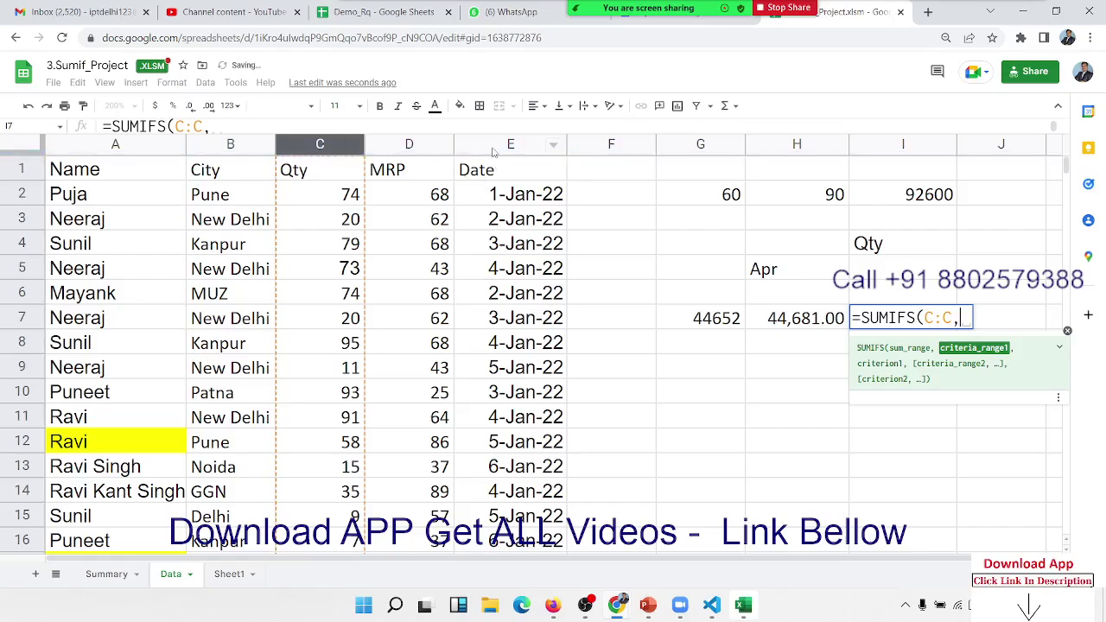
pyautogui.click(493, 152)
pyautogui.write(',')
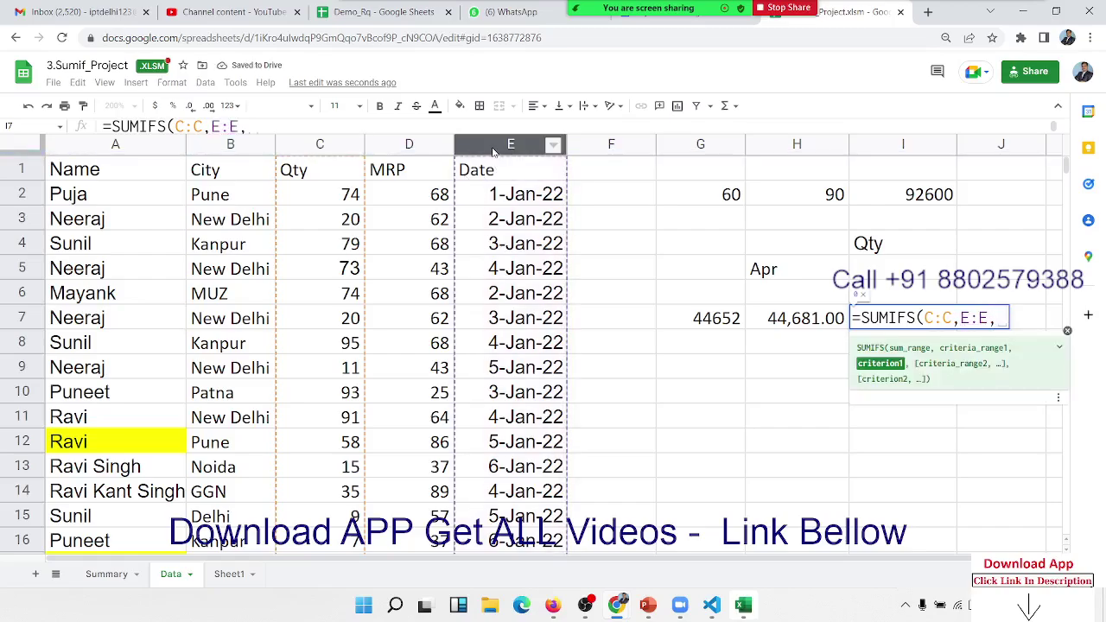
pyautogui.write('">44')
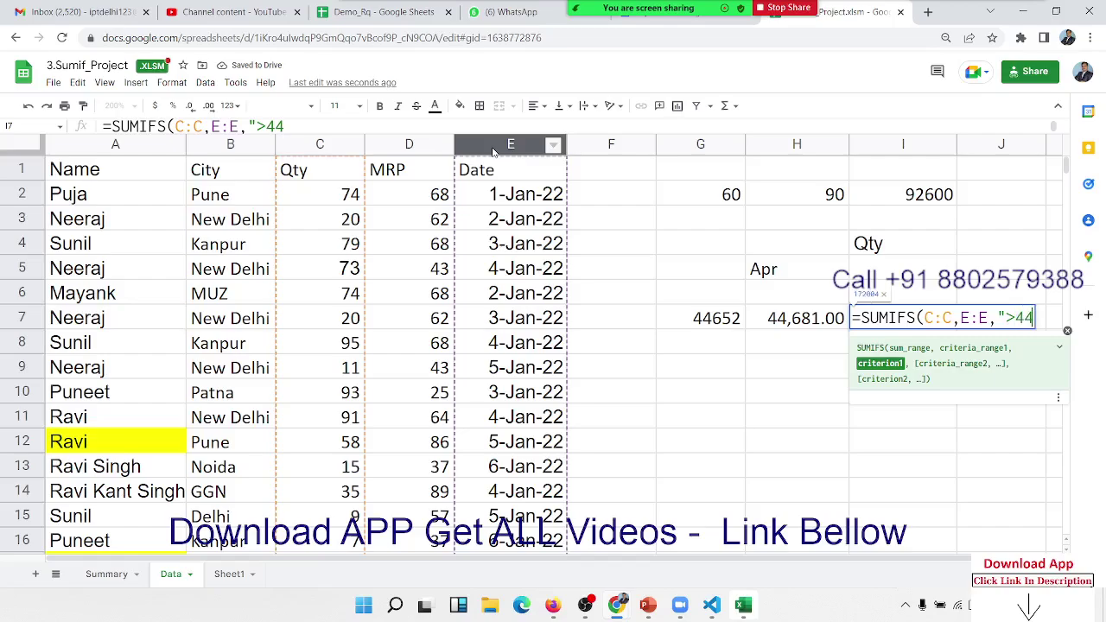
pyautogui.press('BackSpace')
pyautogui.write('=')
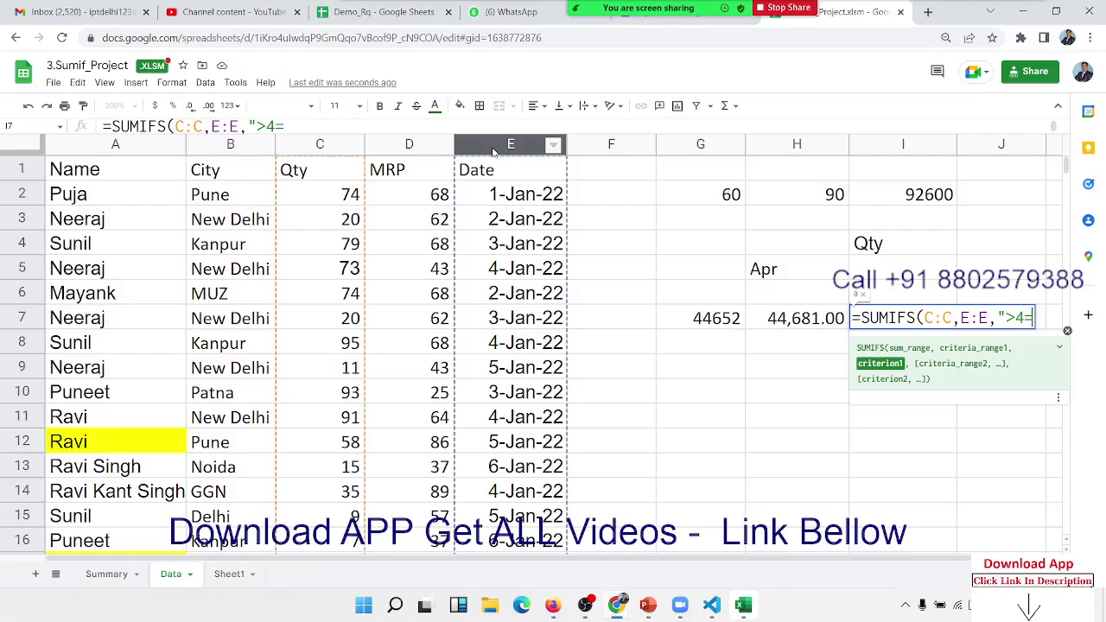
pyautogui.press('BackSpace')
pyautogui.press('BackSpace')
pyautogui.write('=4')
pyautogui.write('4652')
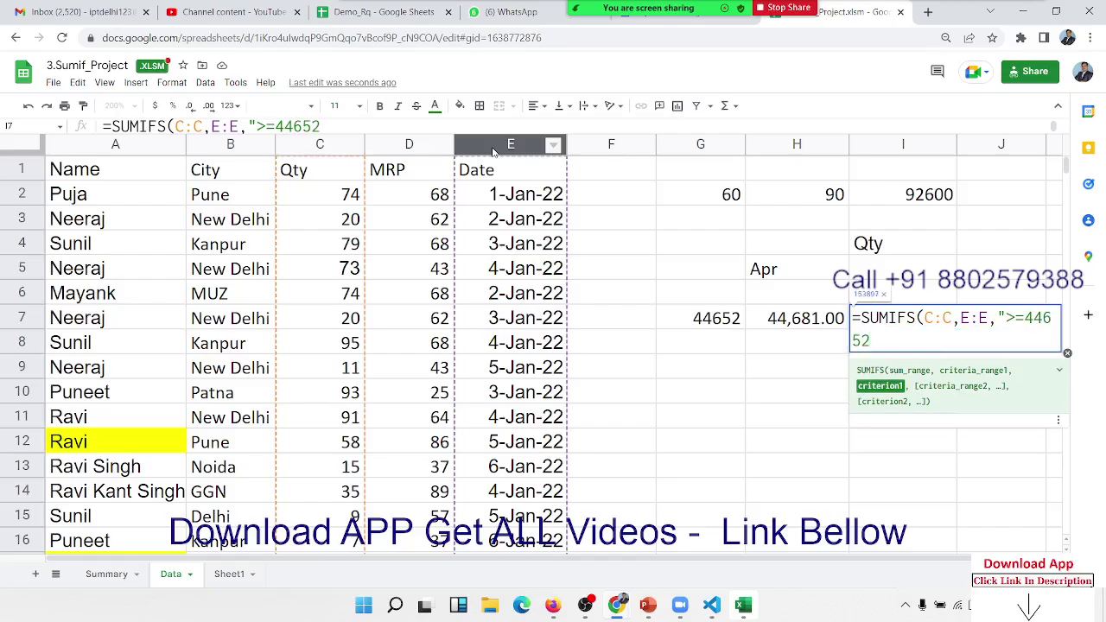
pyautogui.press('BackSpace')
pyautogui.press('BackSpace')
pyautogui.press('BackSpace')
pyautogui.press('BackSpace')
pyautogui.press('BackSpace')
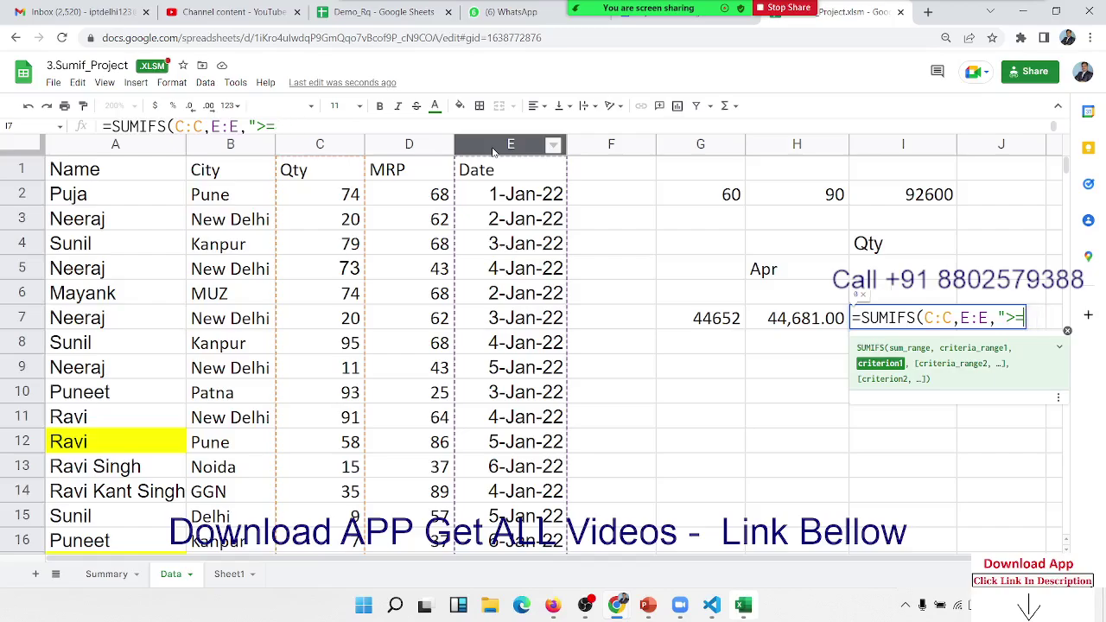
pyautogui.write('"&')
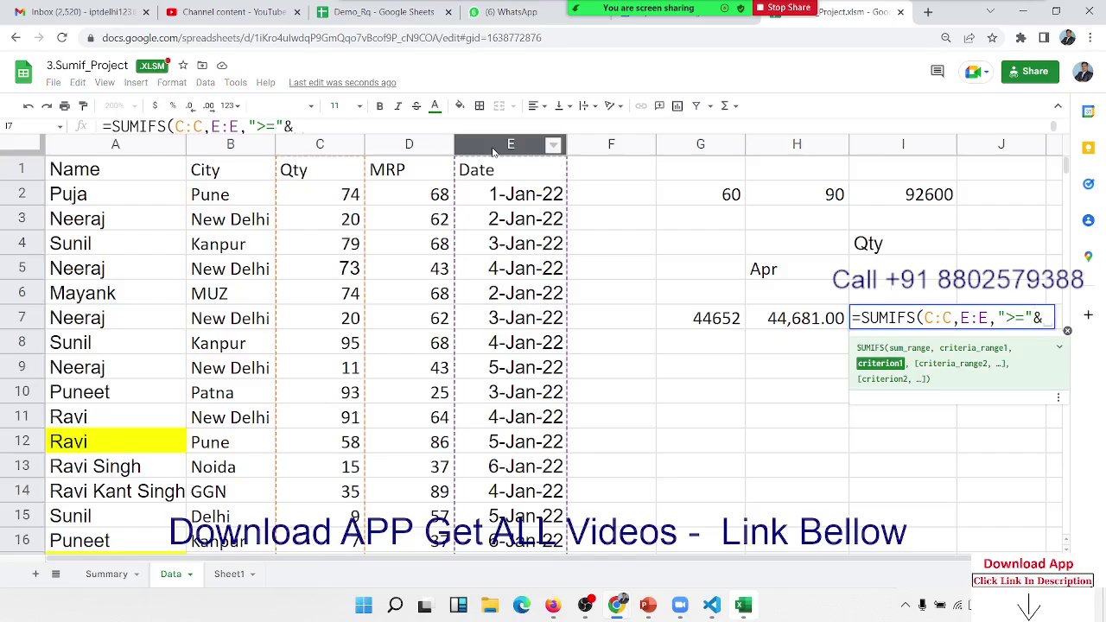
pyautogui.click(729, 320)
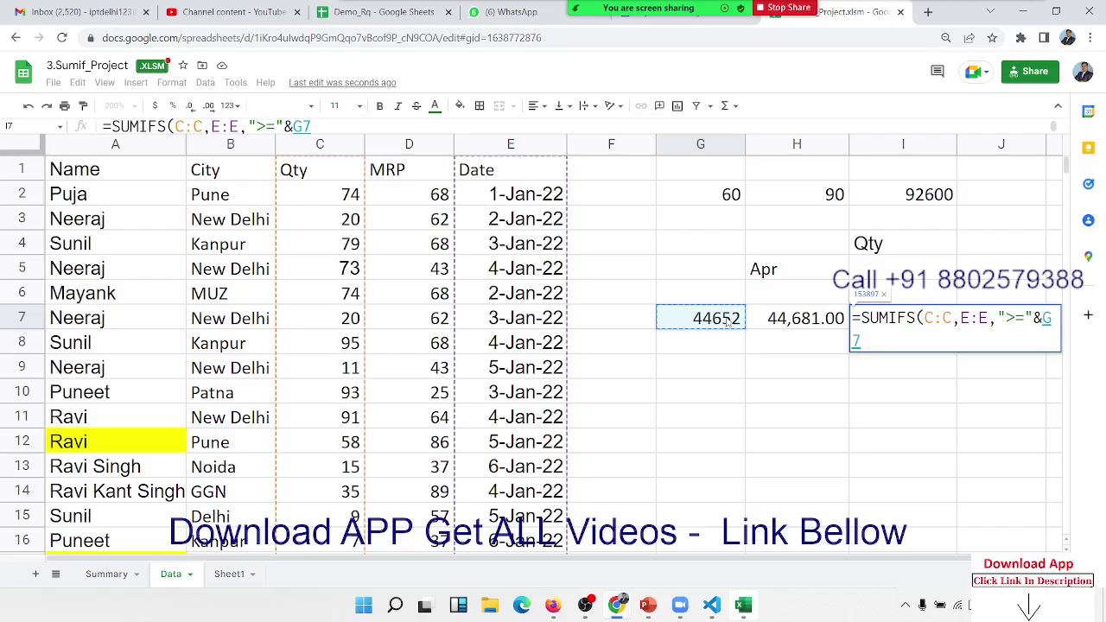
# Add the criterion Date <= H7 and commit, giving April's total of 6697
pyautogui.write(',')
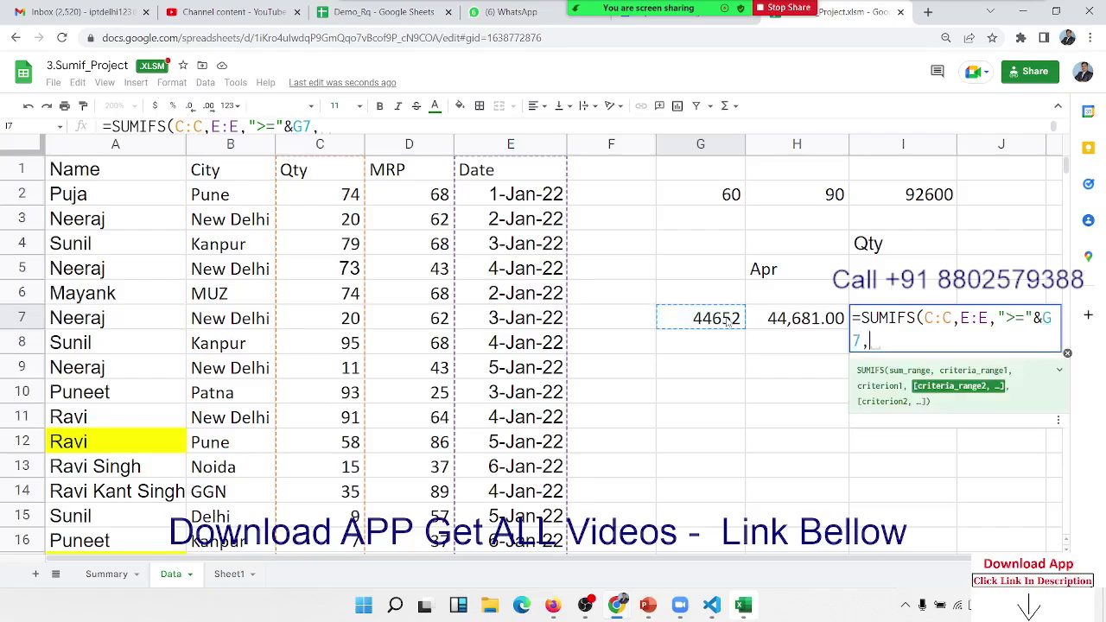
pyautogui.click(518, 148)
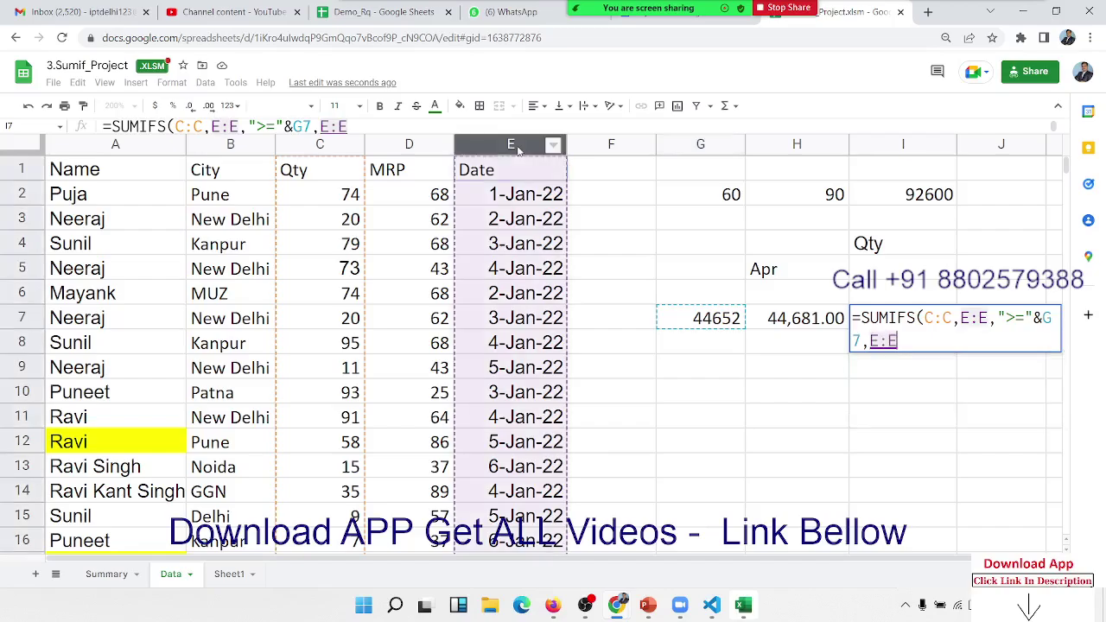
pyautogui.write(',')
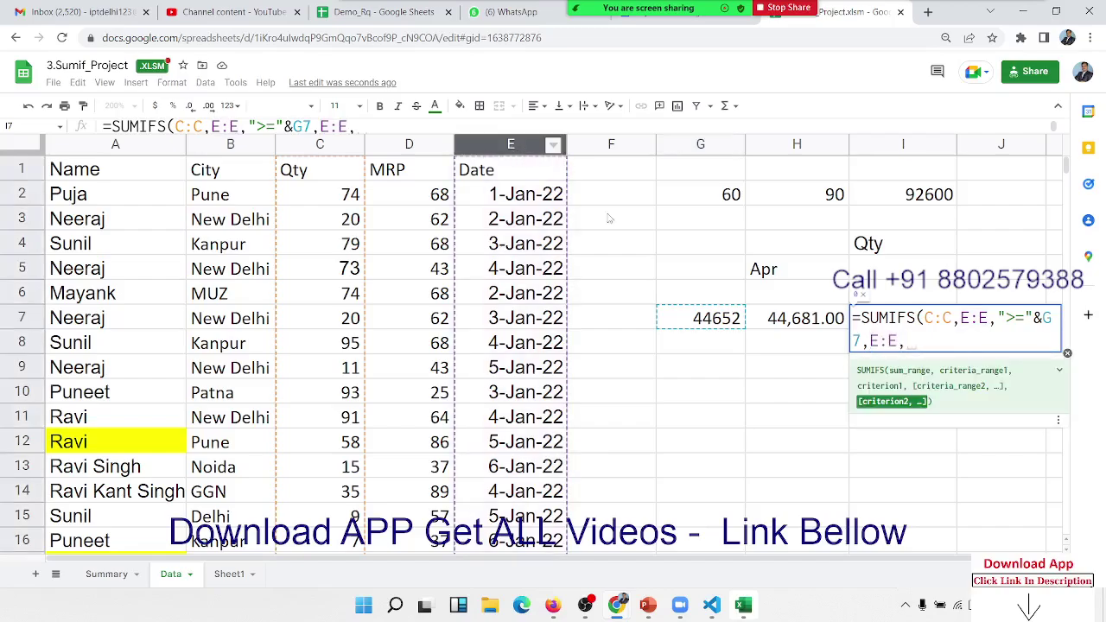
pyautogui.click(795, 319)
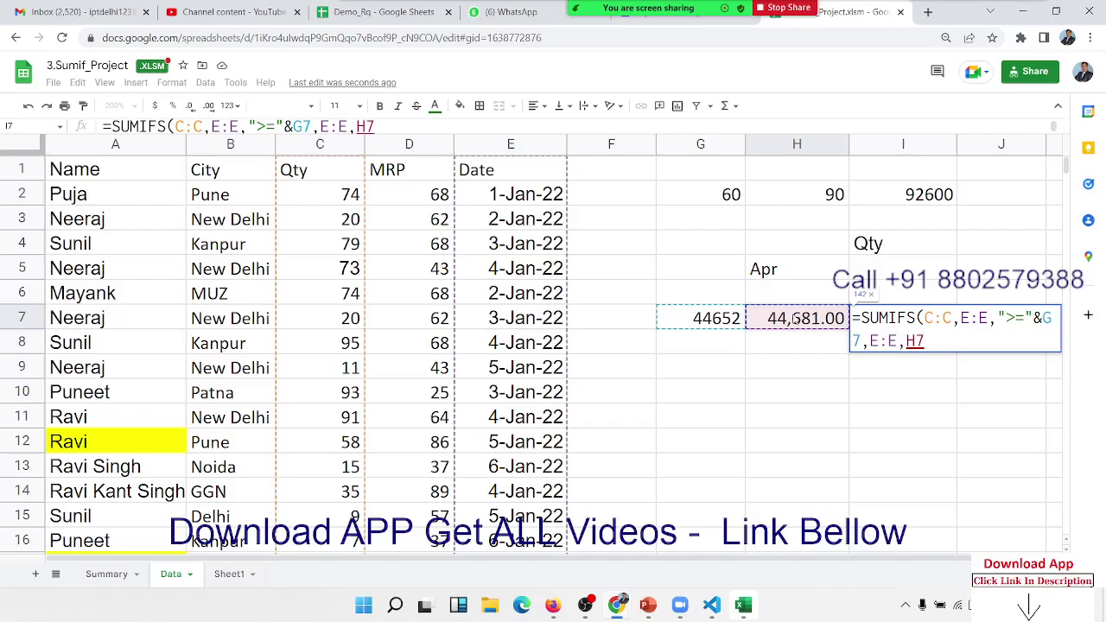
pyautogui.press('BackSpace')
pyautogui.write('"')
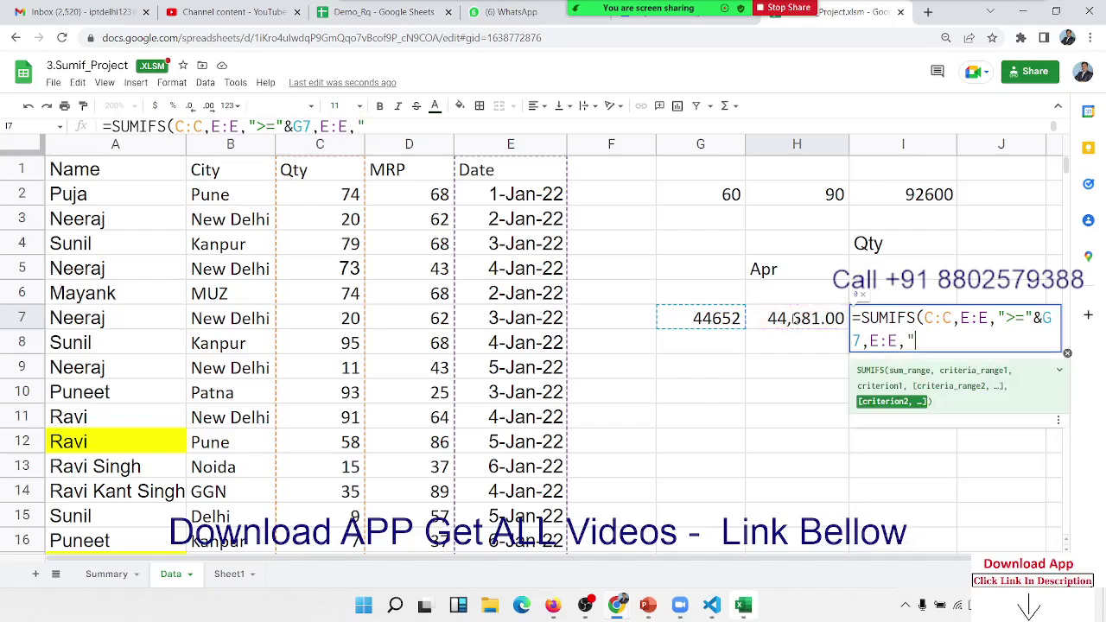
pyautogui.write('<="')
pyautogui.write('&')
pyautogui.click(794, 318)
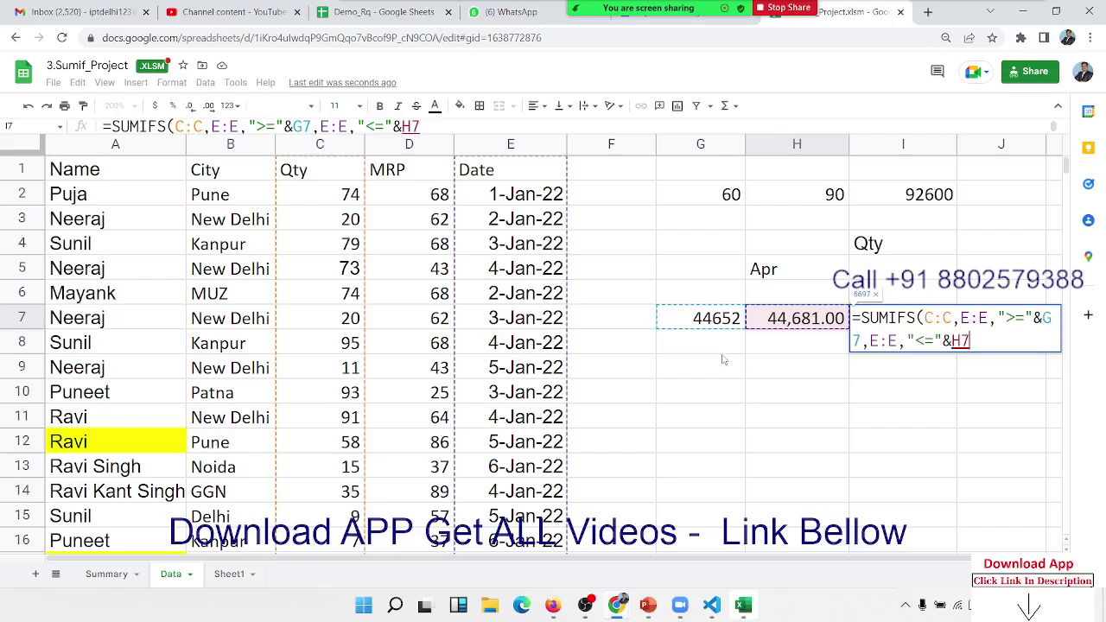
pyautogui.press('Return')
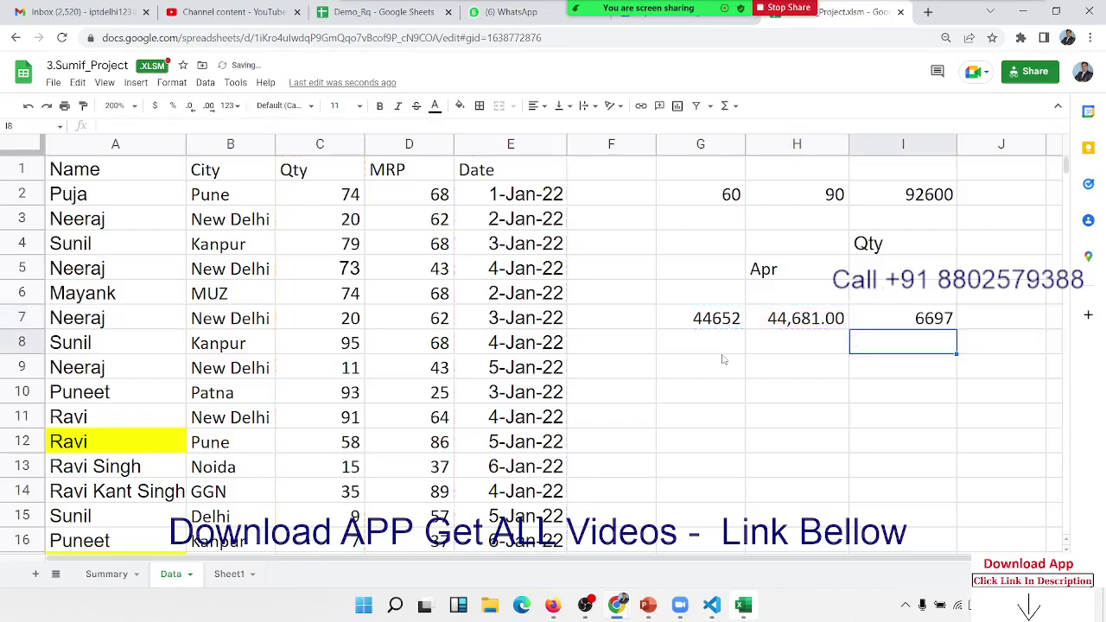
pyautogui.press('Up')
# Format G7:H7 as dates, showing 4/1/2022 and 4/30/2022
pyautogui.press('Left')
pyautogui.hotkey('shift', 'Left')
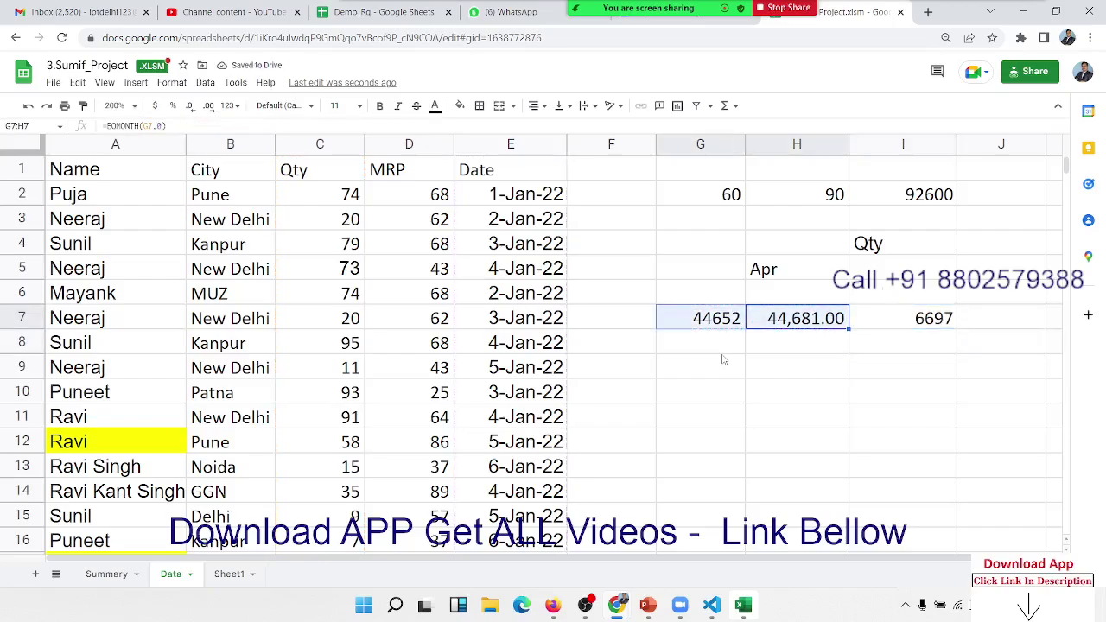
pyautogui.hotkey('ctrl', 'shift', '3')
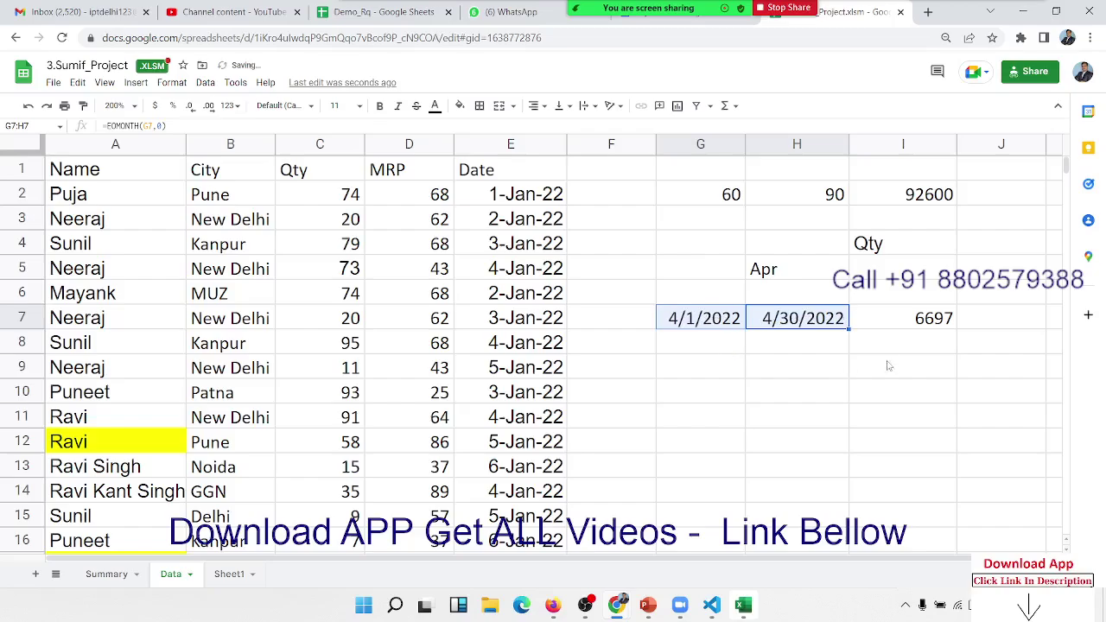
# Review I7's SUMIFS formula against its referenced cells G7, H7 and the Date column
pyautogui.doubleClick(900, 326)
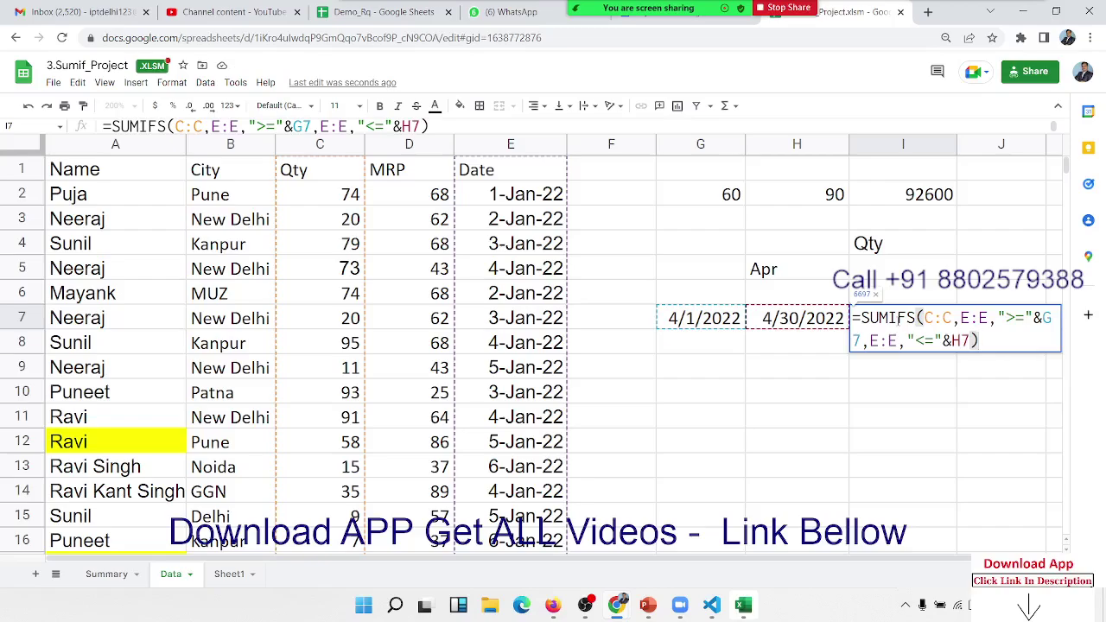
pyautogui.press('Return')
pyautogui.click(893, 320)
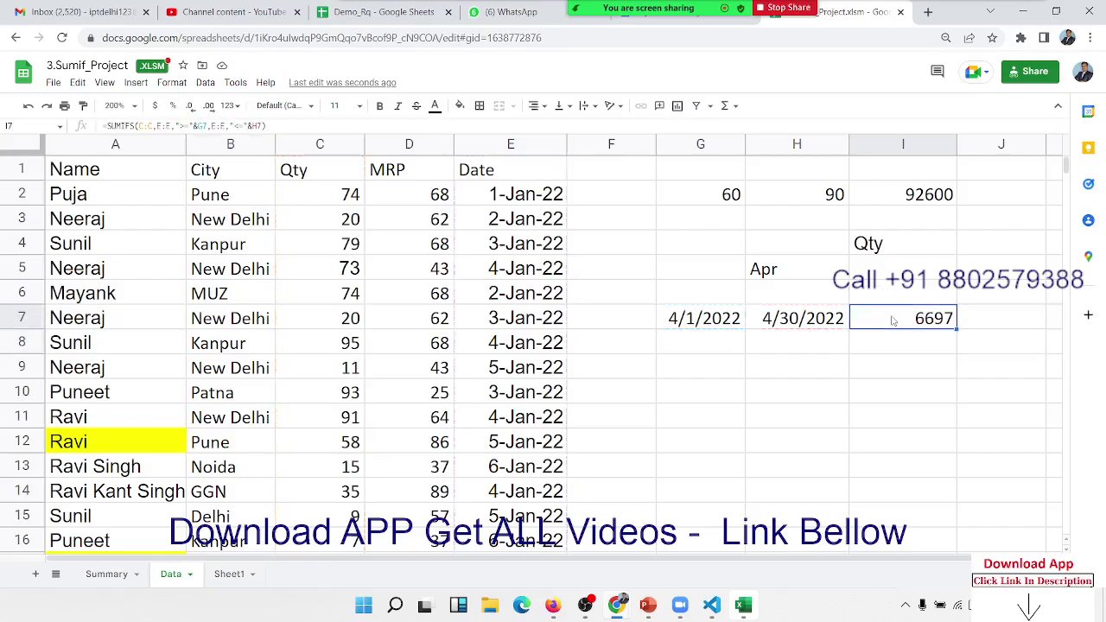
pyautogui.click(812, 332)
pyautogui.click(741, 332)
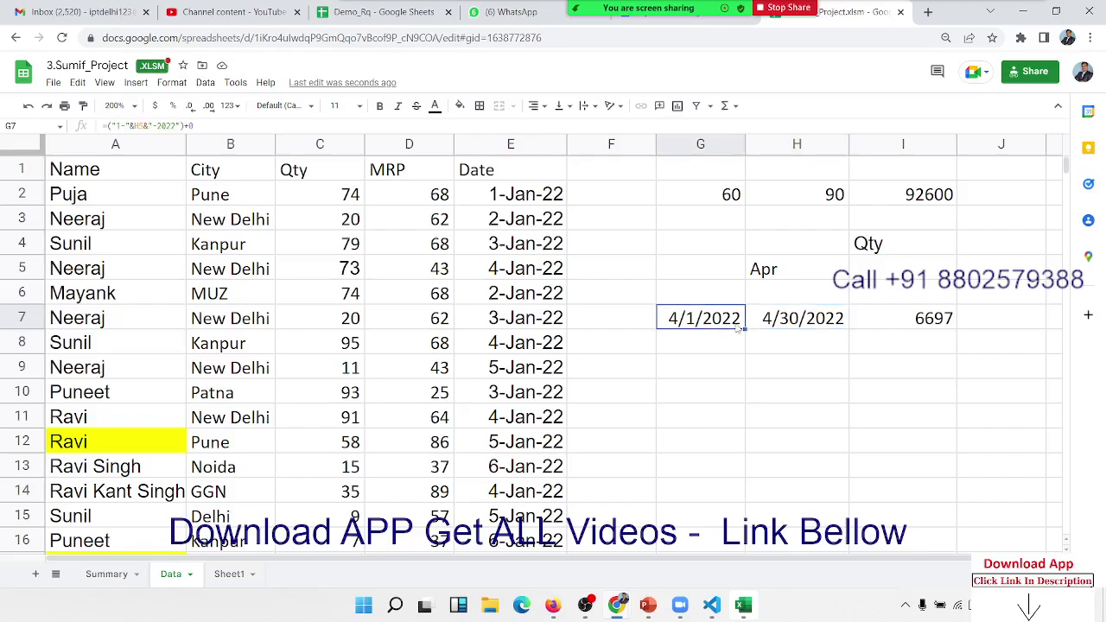
pyautogui.moveTo(730, 324); pyautogui.dragTo(786, 325)
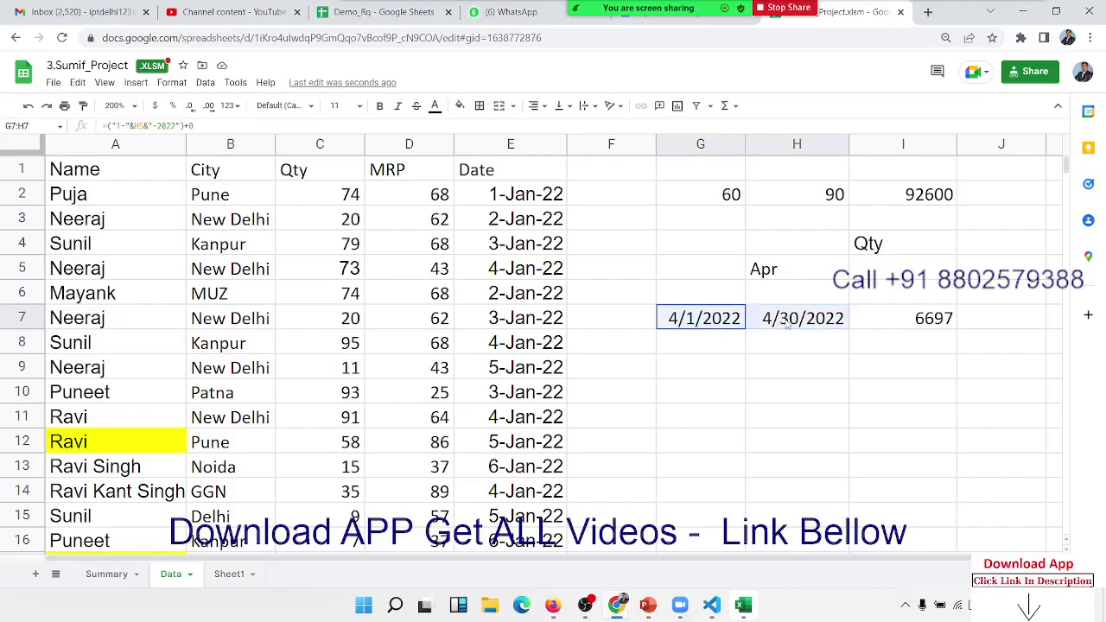
pyautogui.click(881, 315)
pyautogui.doubleClick(883, 317)
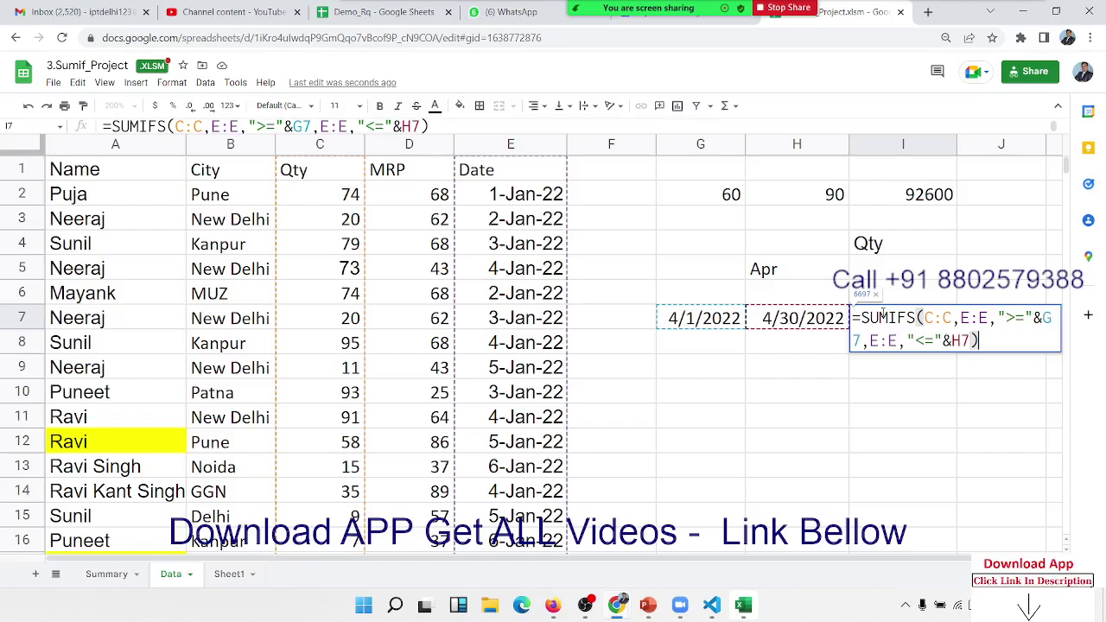
pyautogui.press('Return')
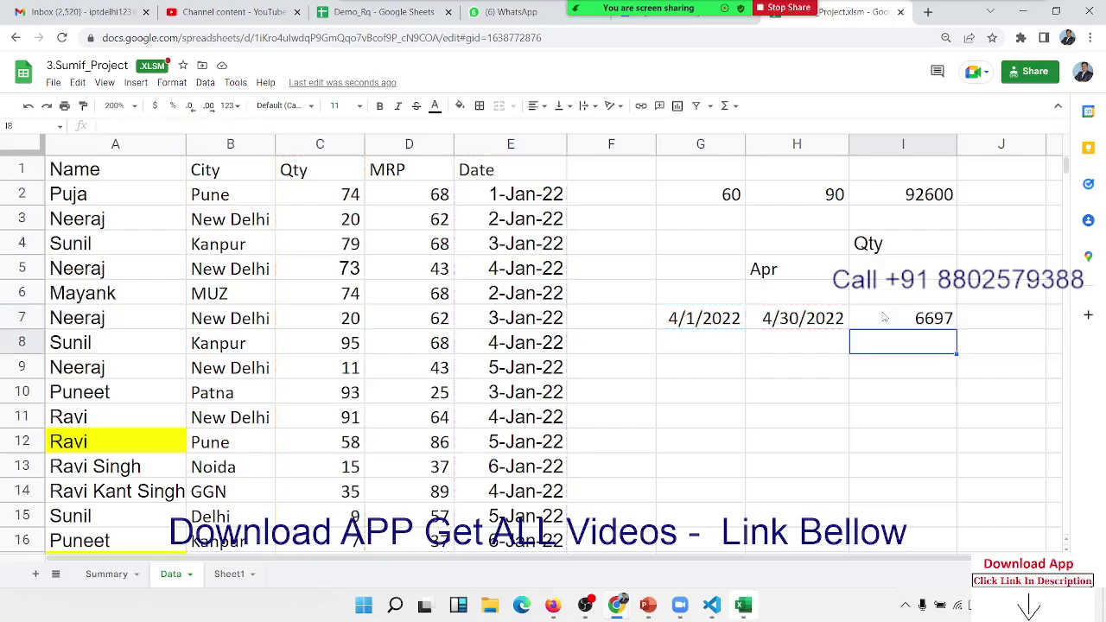
pyautogui.click(819, 324)
pyautogui.keyDown('shift'); pyautogui.click(717, 320); pyautogui.keyUp('shift')
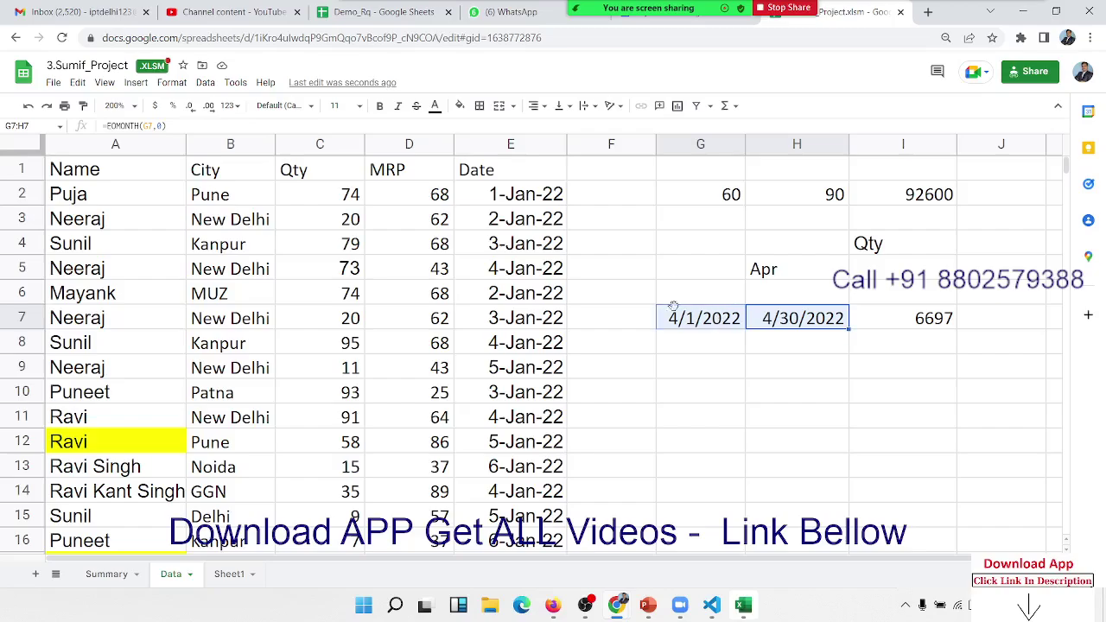
pyautogui.click(489, 149)
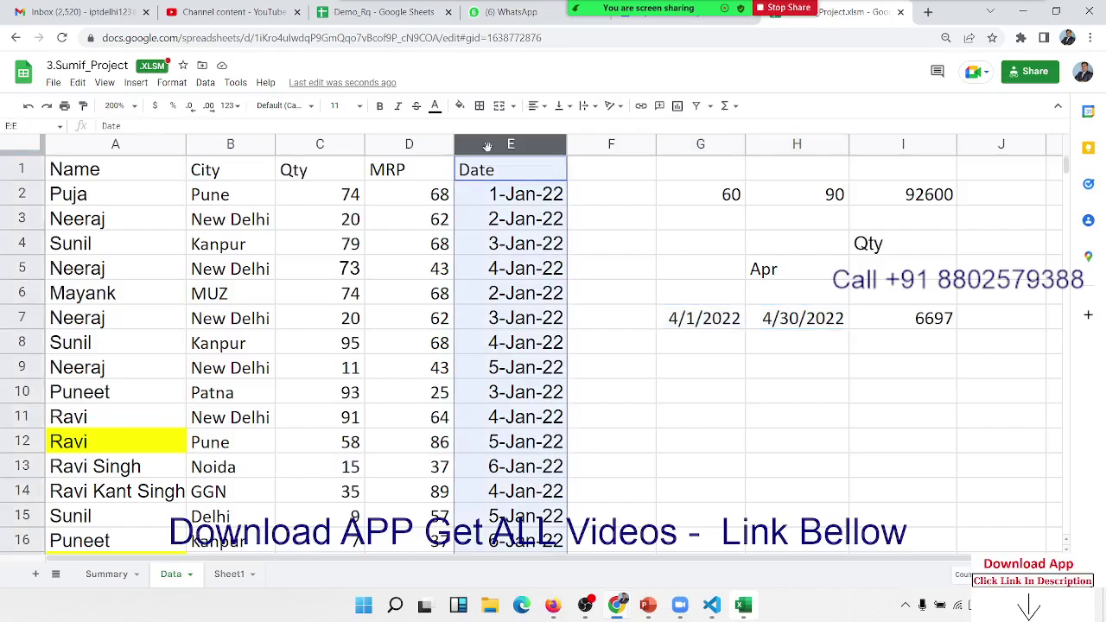
pyautogui.moveTo(732, 319); pyautogui.dragTo(774, 321)
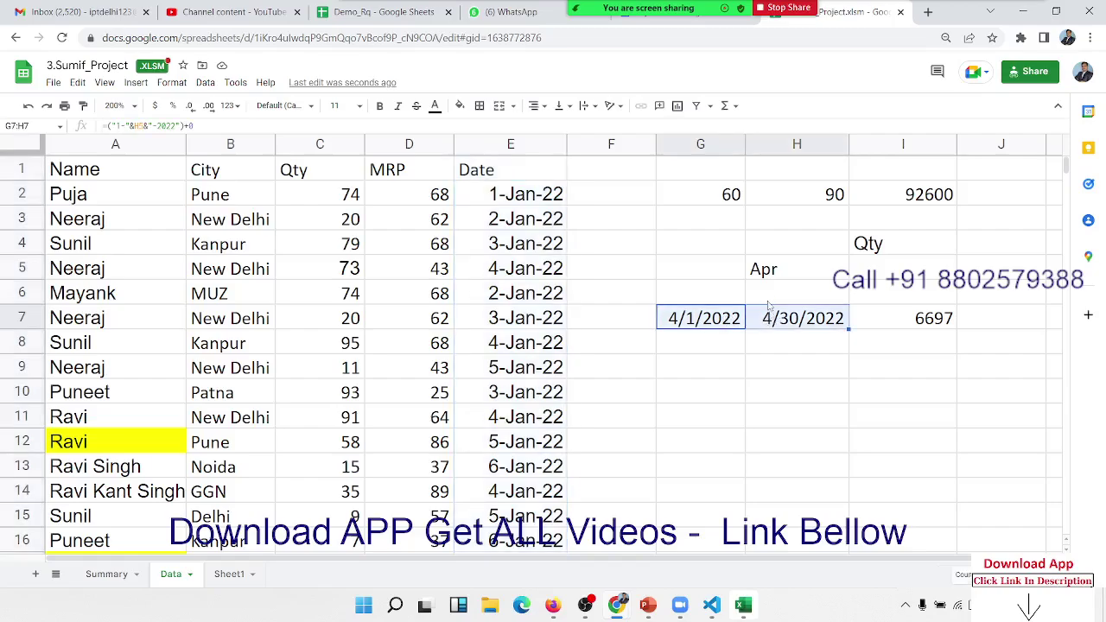
pyautogui.click(775, 276)
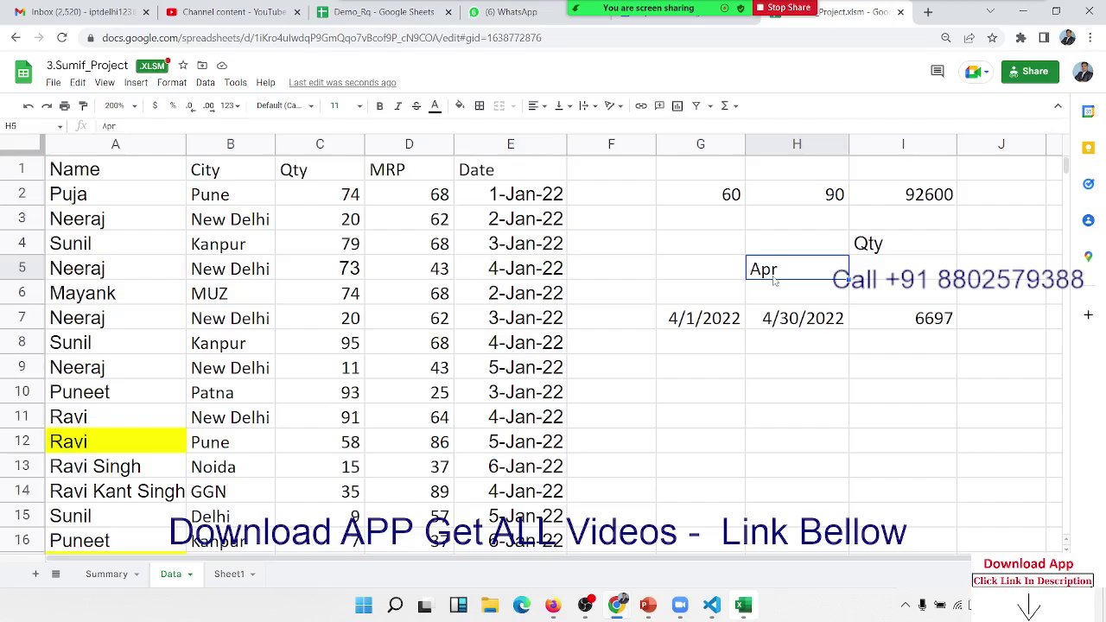
# Re-check the G7 and H7 date formulas, then open I2's SUMIFS formula for comparison
pyautogui.doubleClick(717, 316)
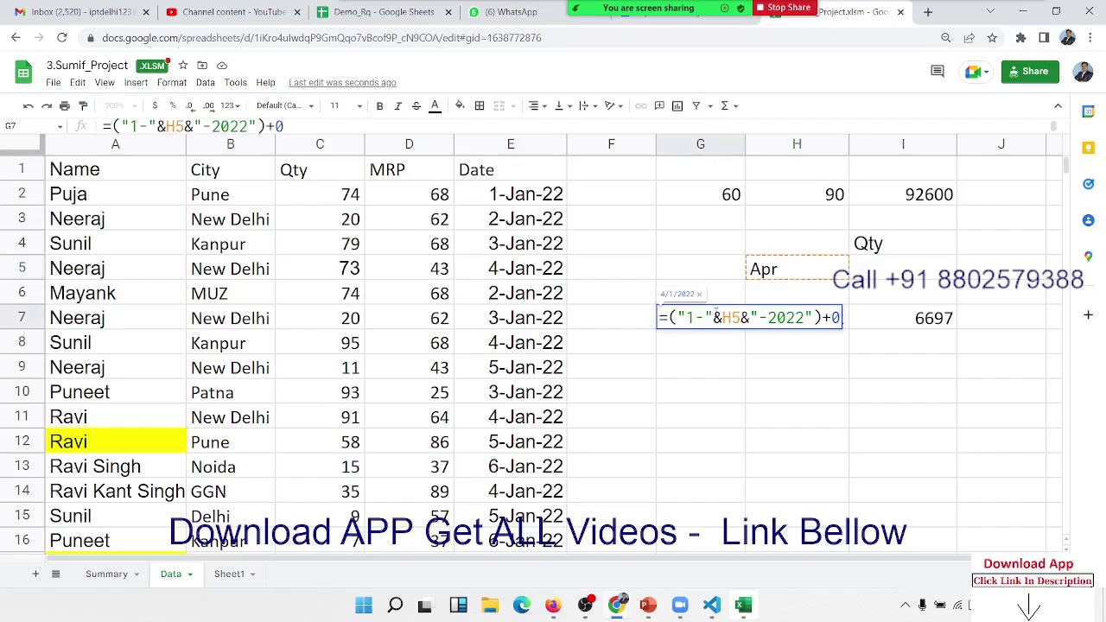
pyautogui.press('Return')
pyautogui.doubleClick(775, 319)
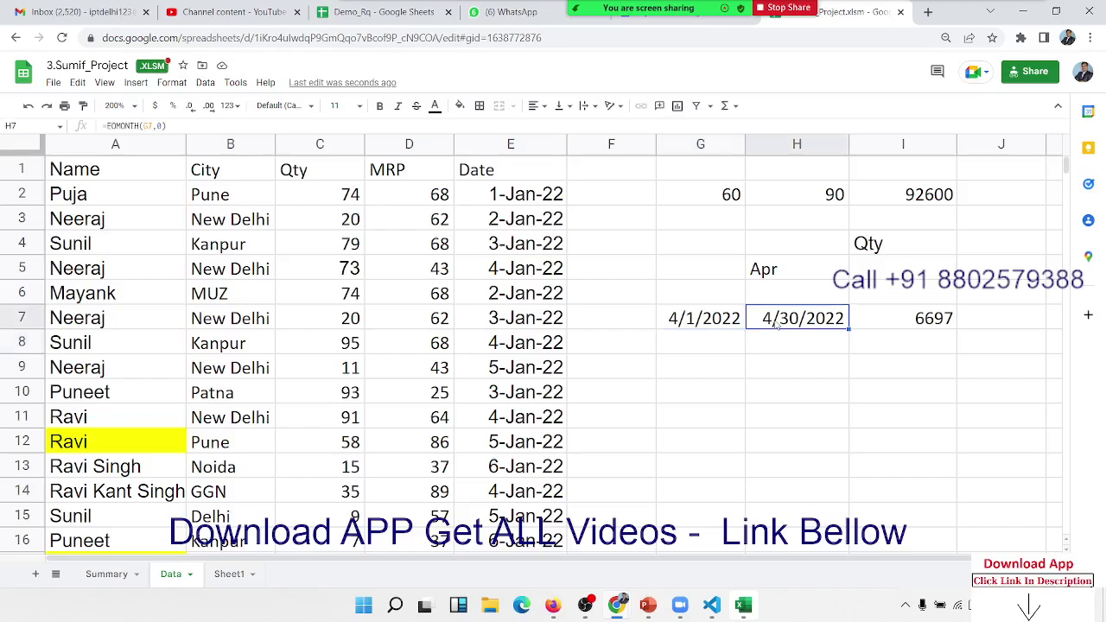
pyautogui.press('Return')
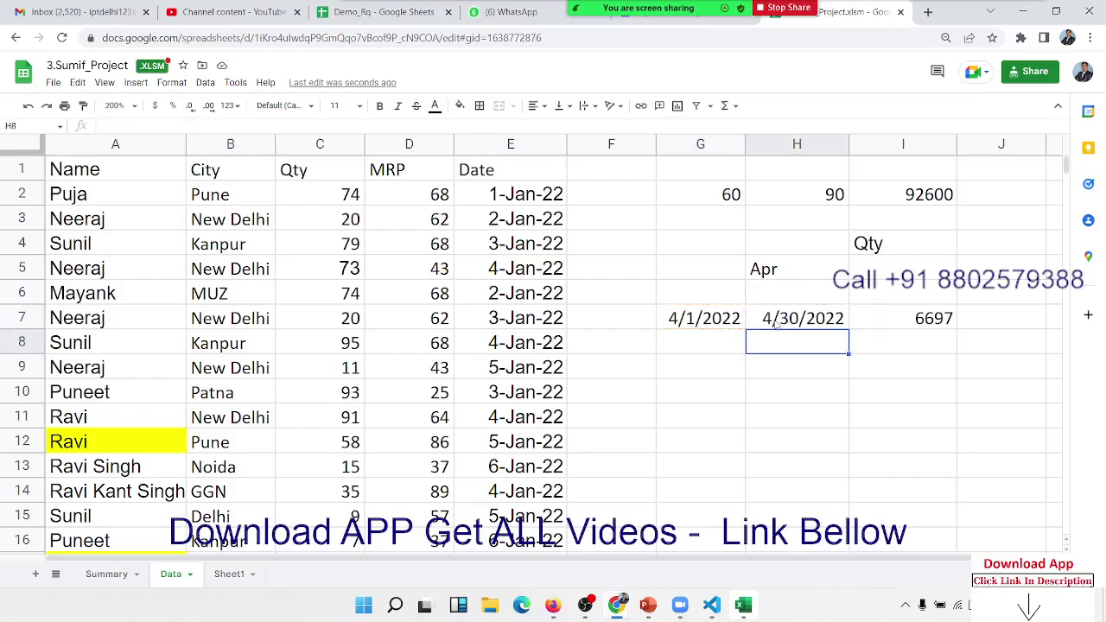
pyautogui.moveTo(696, 321); pyautogui.dragTo(782, 320)
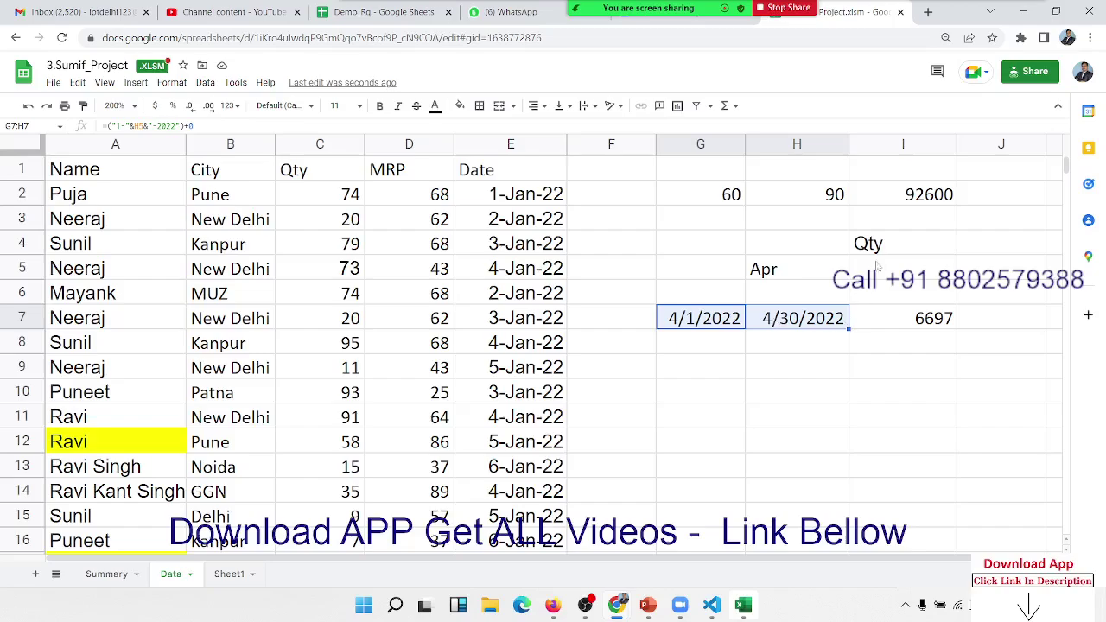
pyautogui.doubleClick(905, 197)
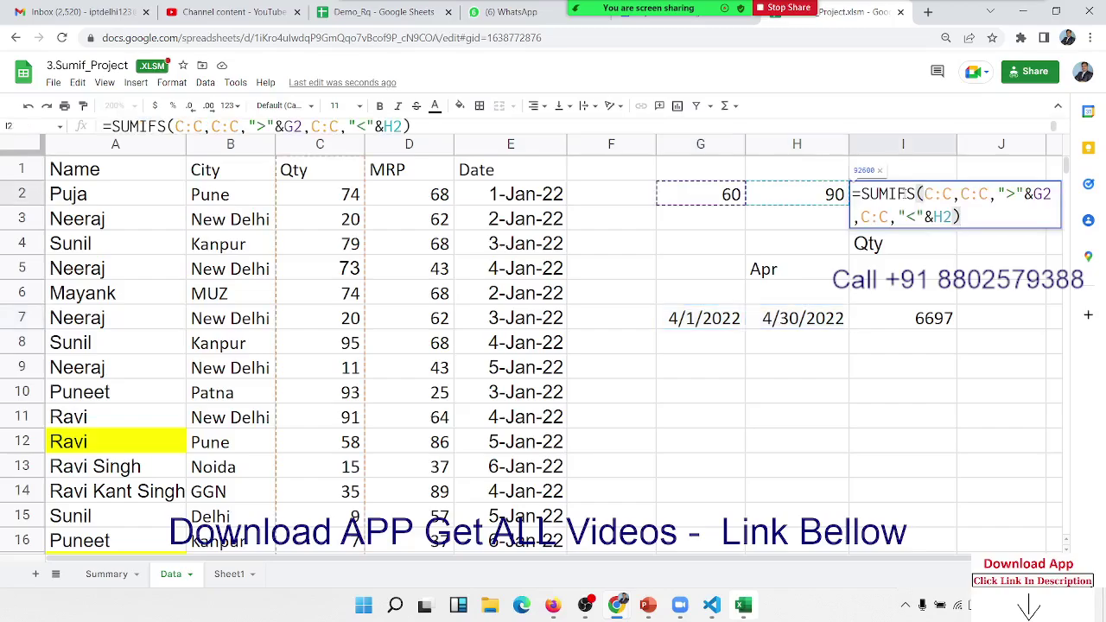
# Recommit I7's April SUMIFS formula, then go to the Summary sheet
pyautogui.press('Return')
pyautogui.doubleClick(924, 316)
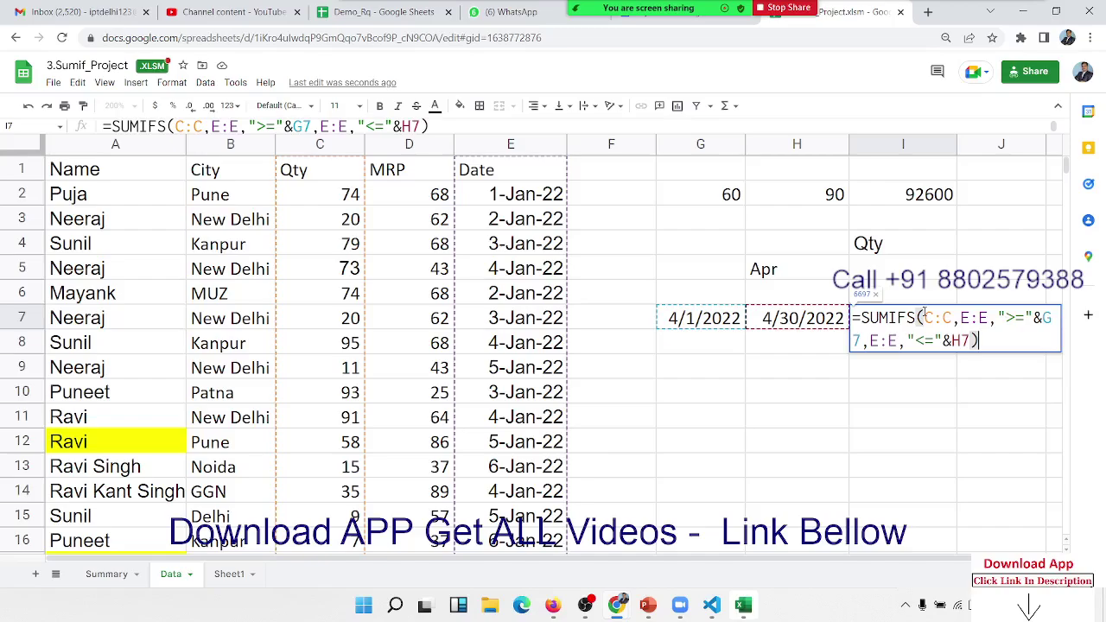
pyautogui.press('Return')
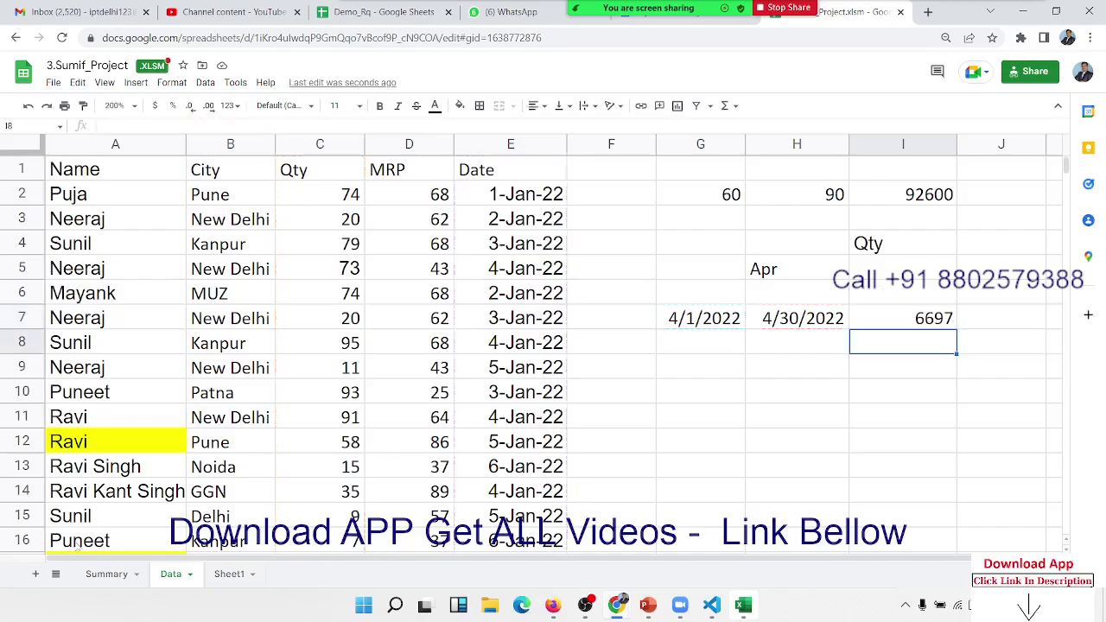
pyautogui.click(121, 575)
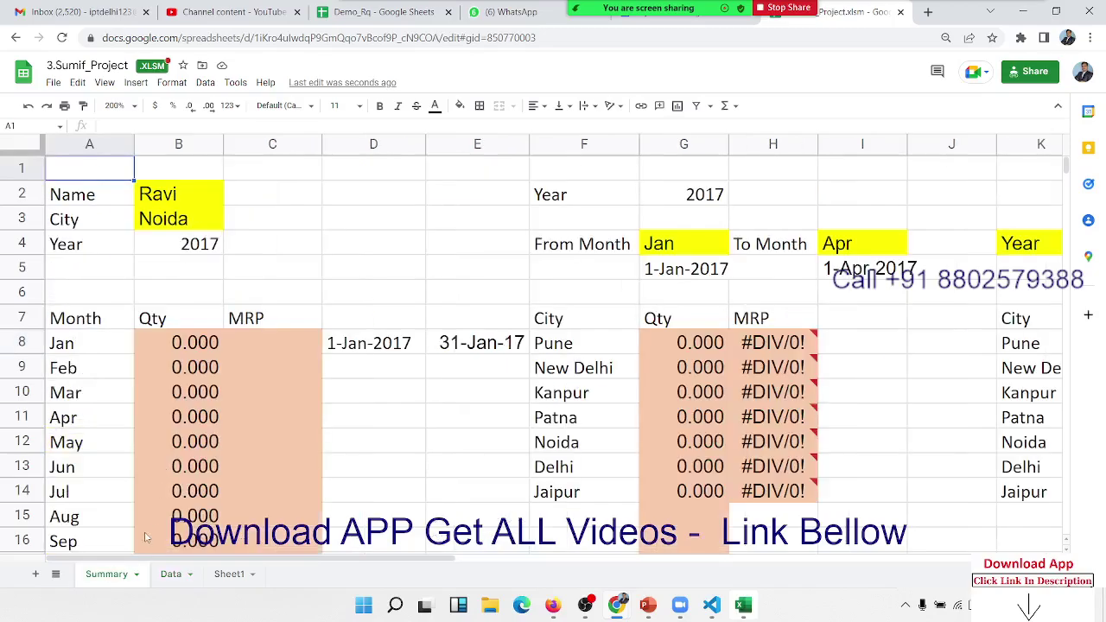
# Delete the monthly Qty results in column B and January's dates in D8:E8
pyautogui.click(201, 349)
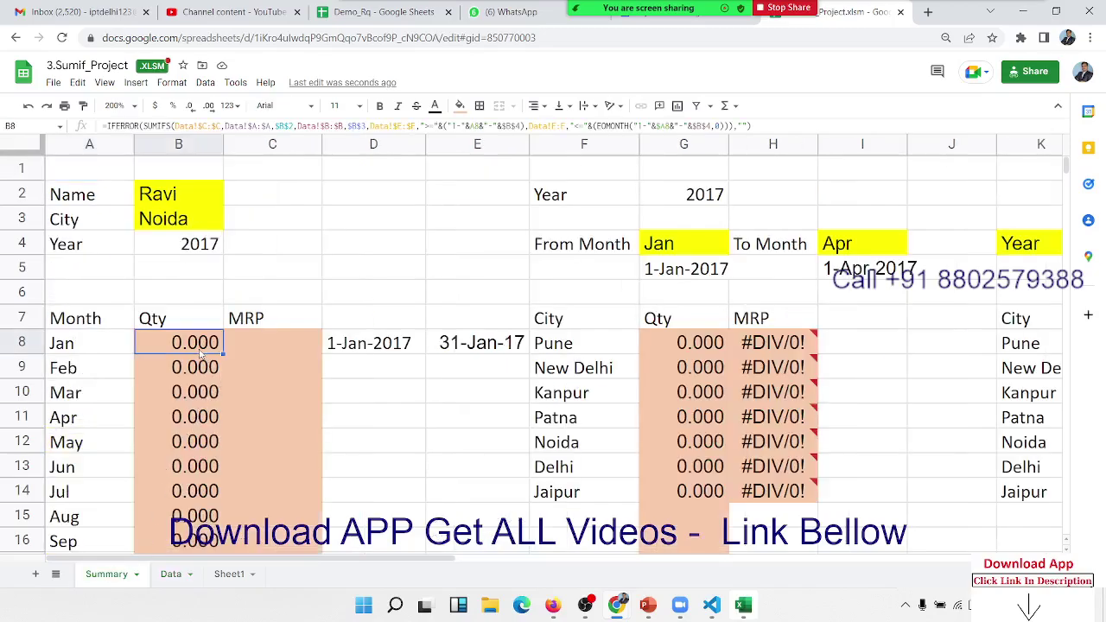
pyautogui.hotkey('ctrl', 'shift', 'Down')
pyautogui.press('Delete')
pyautogui.press('Right')
pyautogui.press('Right')
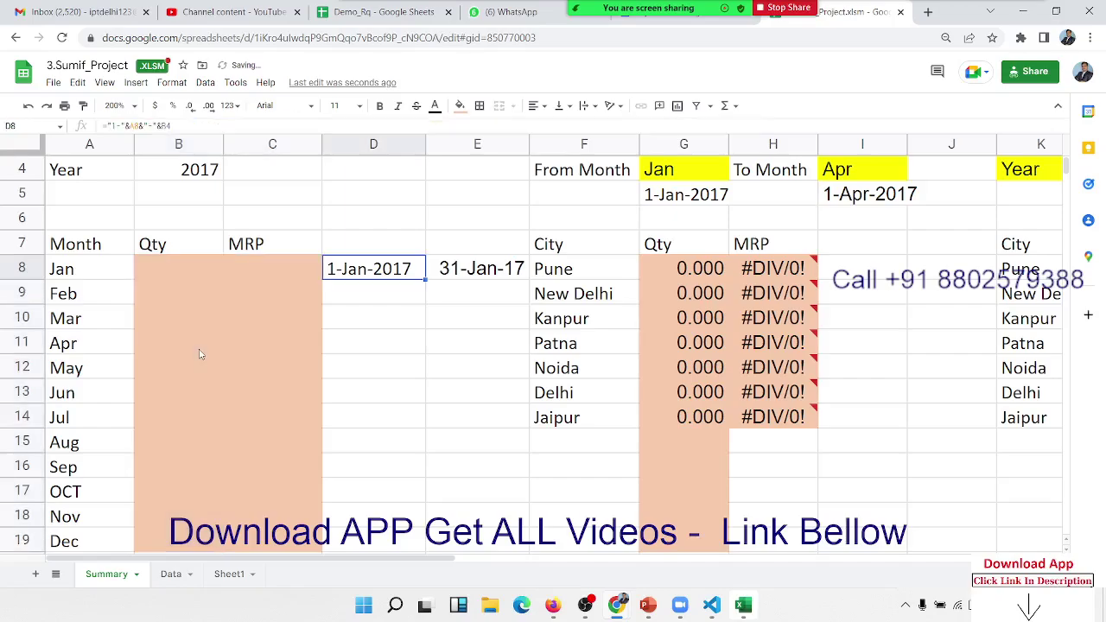
pyautogui.hotkey('shift', 'Right')
pyautogui.press('Delete')
# Begin D8's start-date formula with ="1-"&
pyautogui.press('Up')
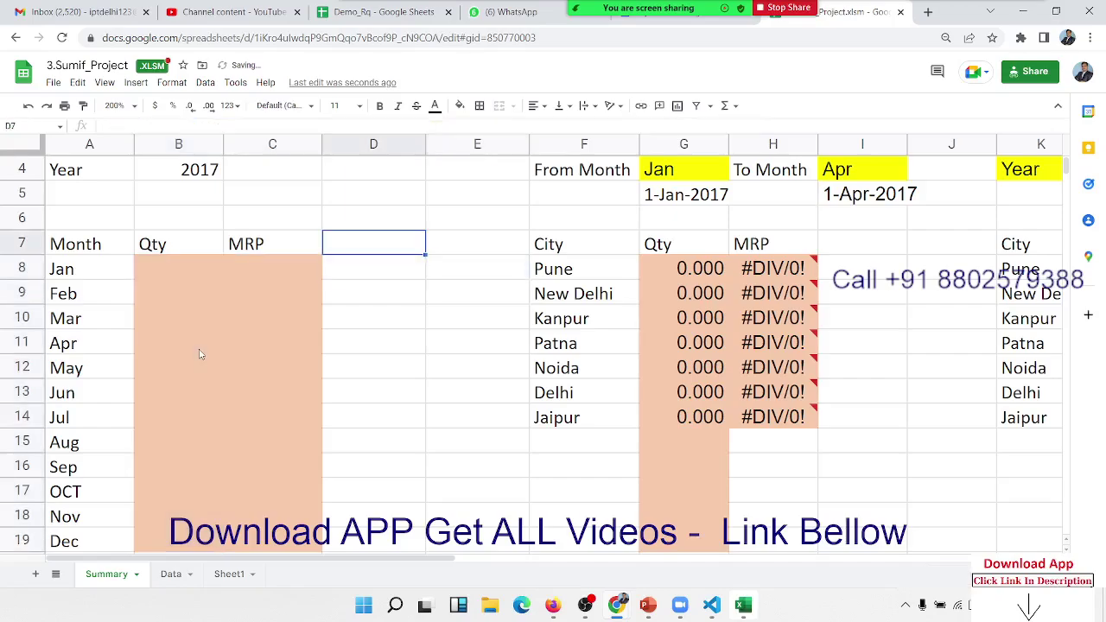
pyautogui.press('Up')
pyautogui.press('Up')
pyautogui.press('Up')
pyautogui.press('Down')
pyautogui.press('Down')
pyautogui.press('Down')
pyautogui.press('Down')
pyautogui.press('Down')
pyautogui.press('Down')
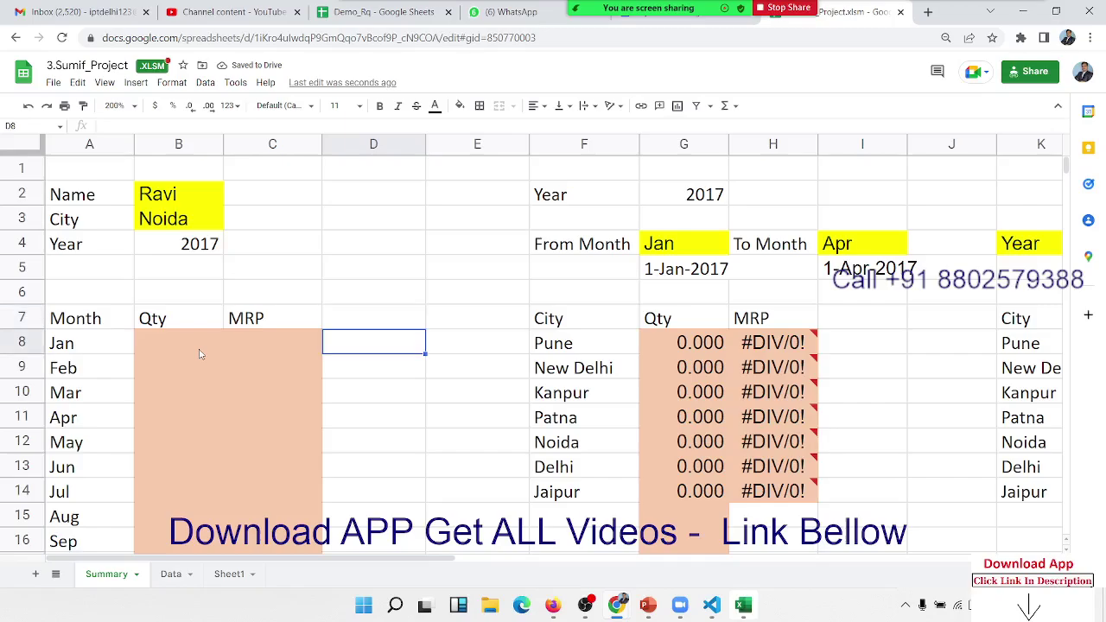
pyautogui.press('Left')
pyautogui.press('Left')
pyautogui.press('Left')
pyautogui.press('Down')
pyautogui.press('Down')
pyautogui.press('Down')
pyautogui.press('Up')
pyautogui.press('Up')
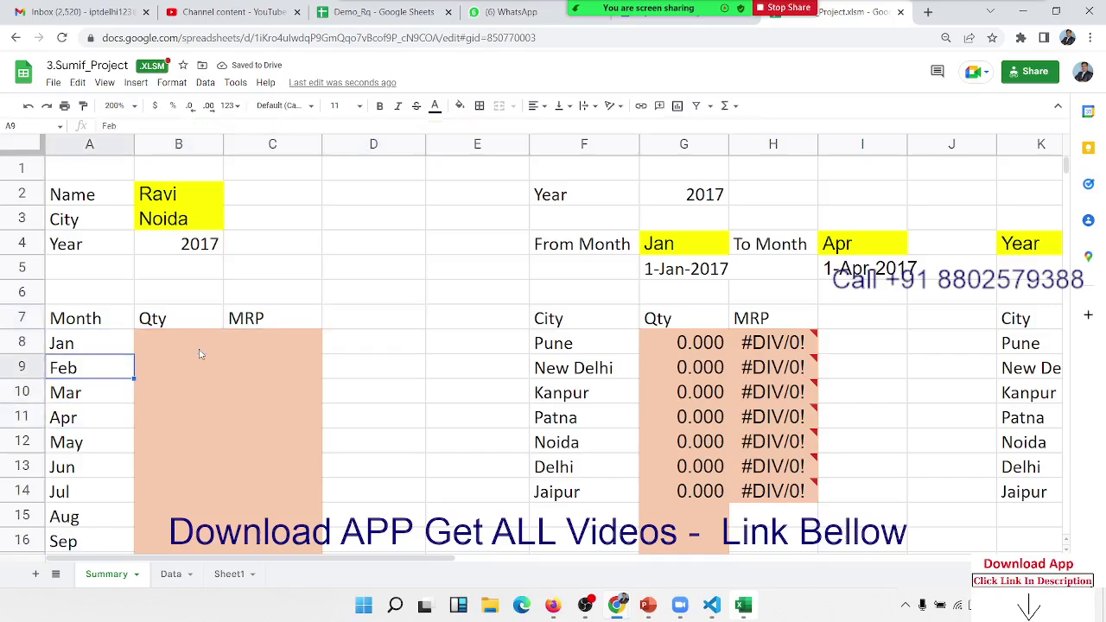
pyautogui.press('Up')
pyautogui.press('Down')
pyautogui.press('Down')
pyautogui.press('Down')
pyautogui.press('Down')
pyautogui.press('Down')
pyautogui.press('Down')
pyautogui.press('Down')
pyautogui.press('Up')
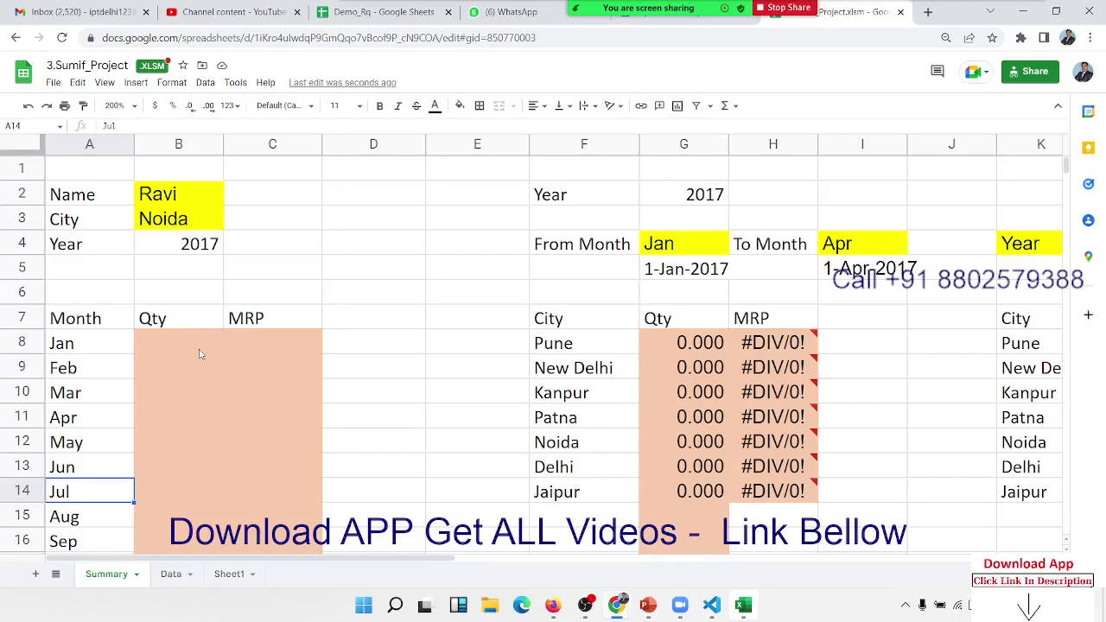
pyautogui.press('Up')
pyautogui.press('Up')
pyautogui.press('Up')
pyautogui.press('Up')
pyautogui.press('Up')
pyautogui.press('Up')
pyautogui.press('Right')
pyautogui.press('Right')
pyautogui.press('Right')
pyautogui.press('Down')
pyautogui.press('Down')
pyautogui.press('Down')
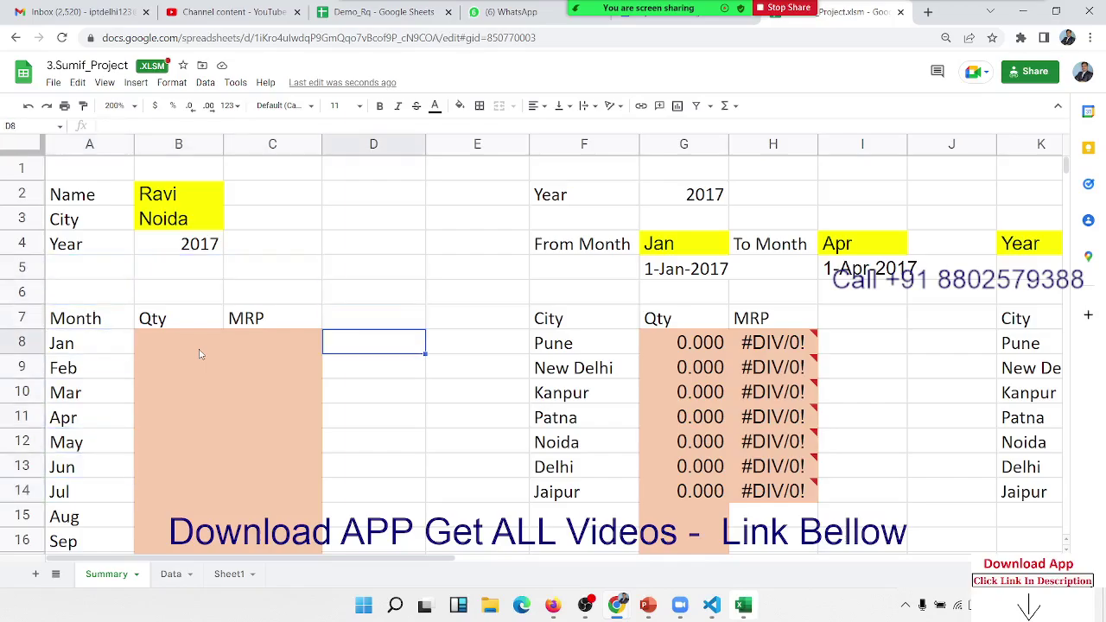
pyautogui.write('=')
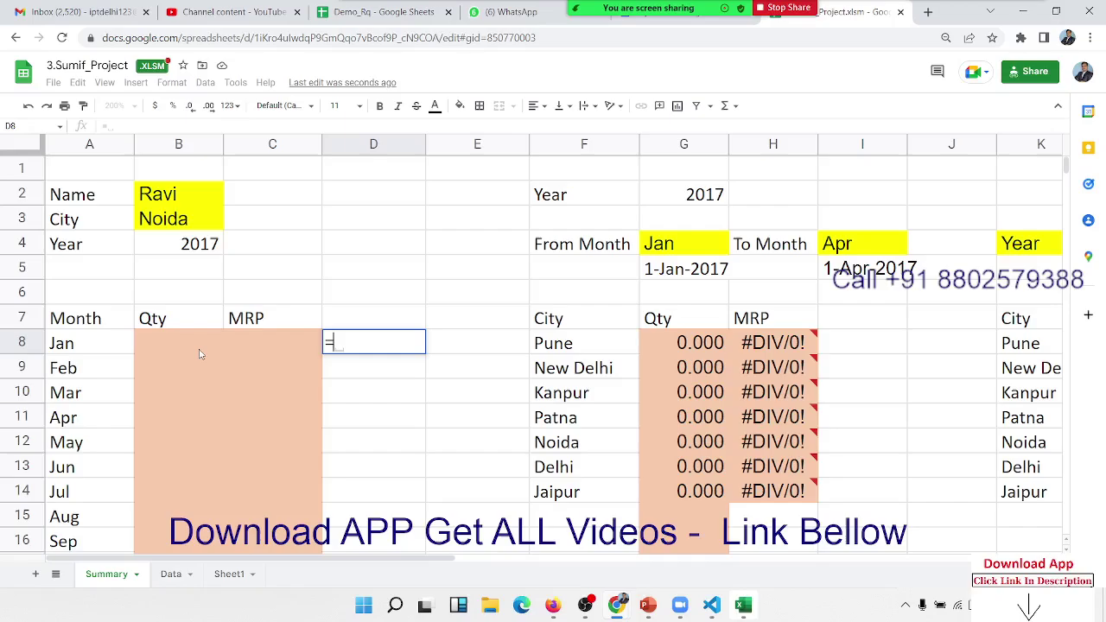
pyautogui.write('"1-')
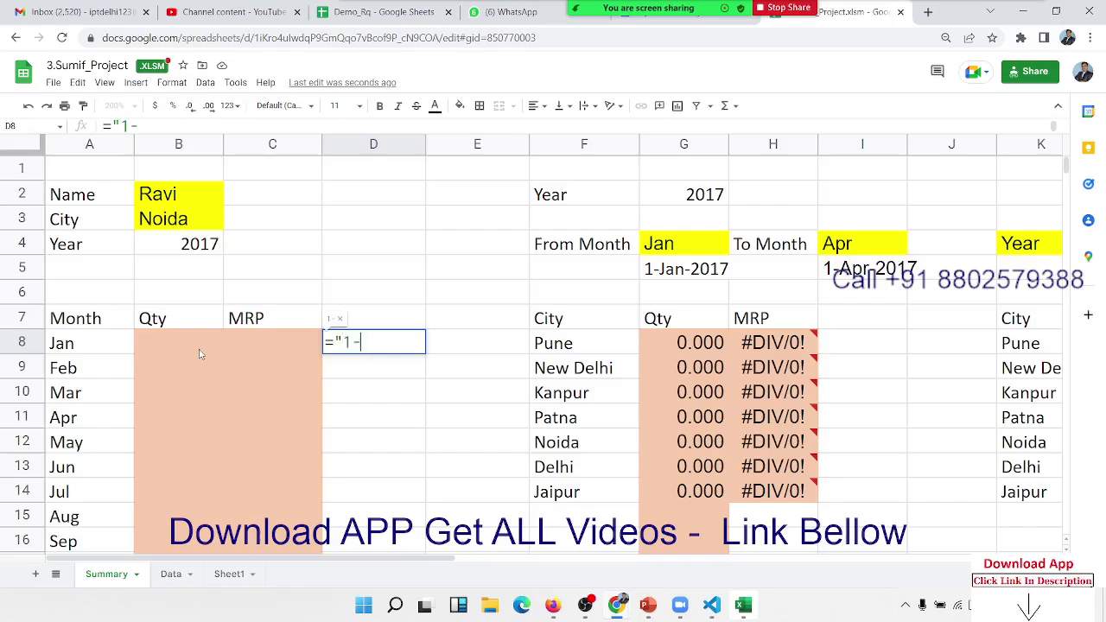
pyautogui.write('"&')
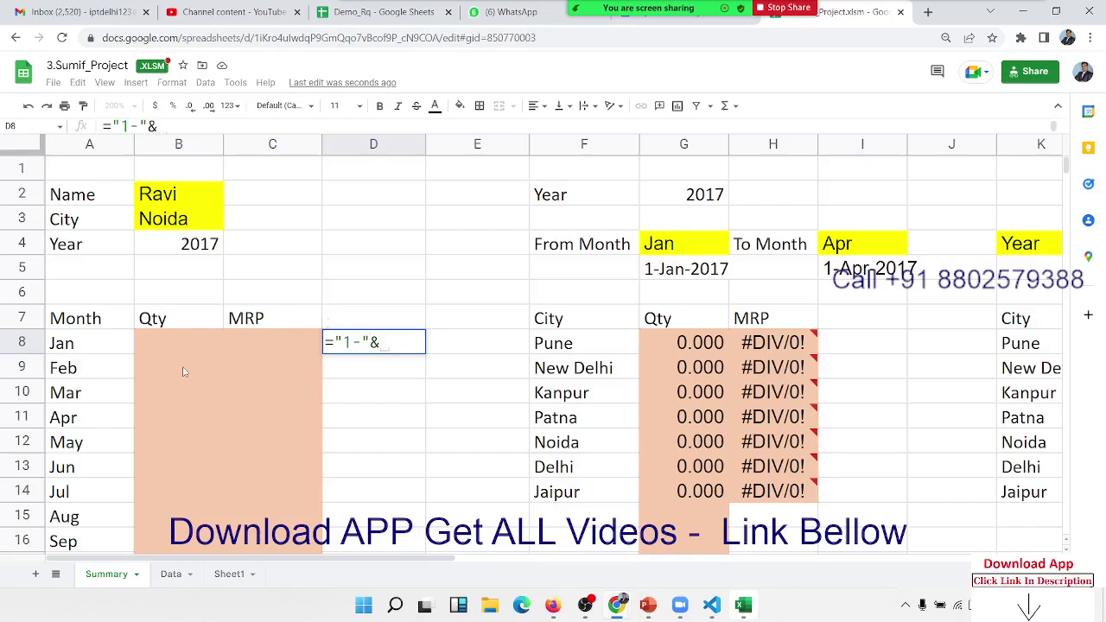
# Complete D8 as ="1-"&A8&"-"&B4 to build January's start date
pyautogui.click(104, 353)
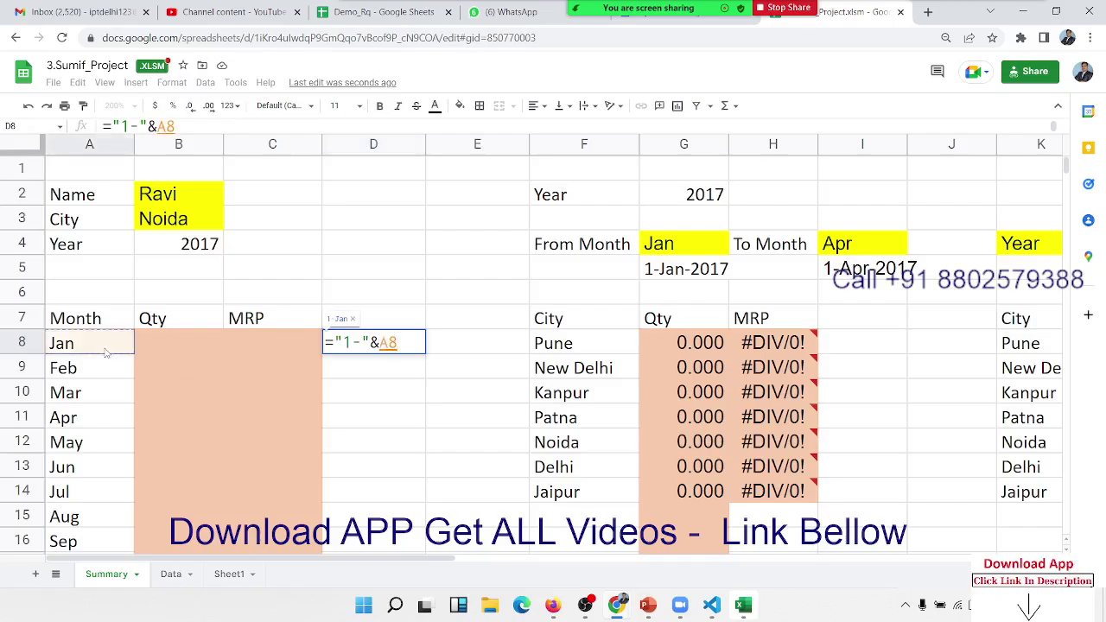
pyautogui.write('&"')
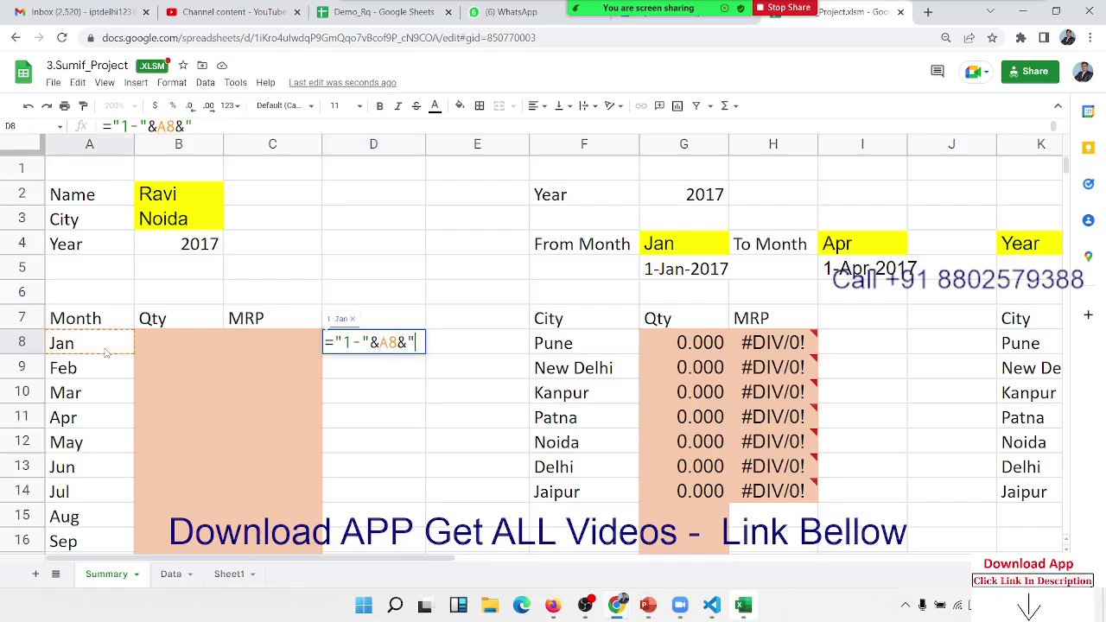
pyautogui.write('-"&')
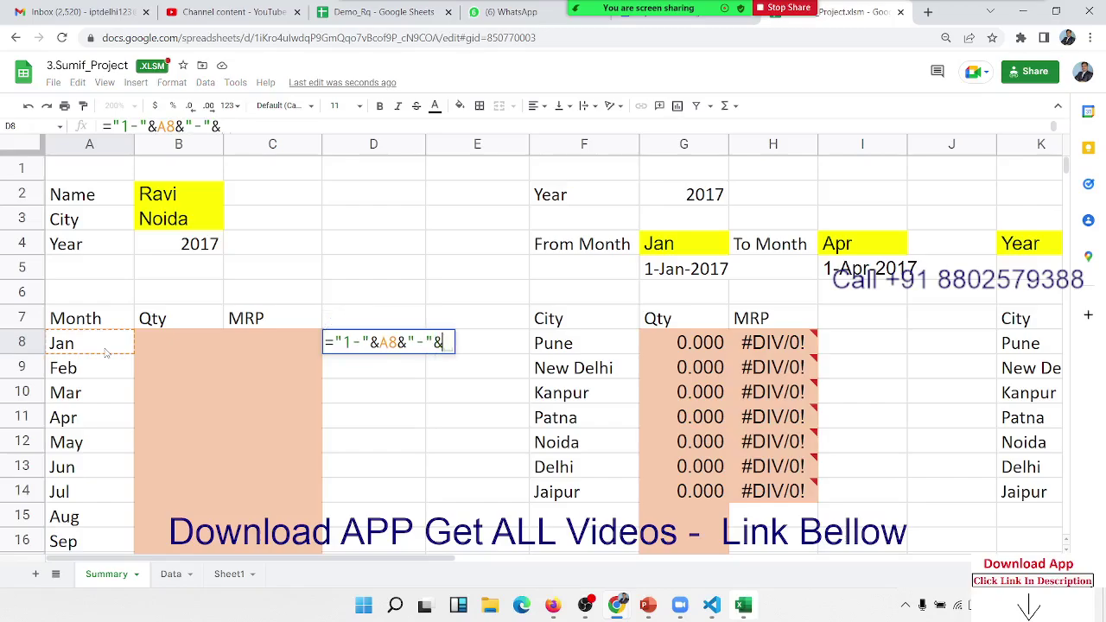
pyautogui.click(168, 252)
pyautogui.press('Return')
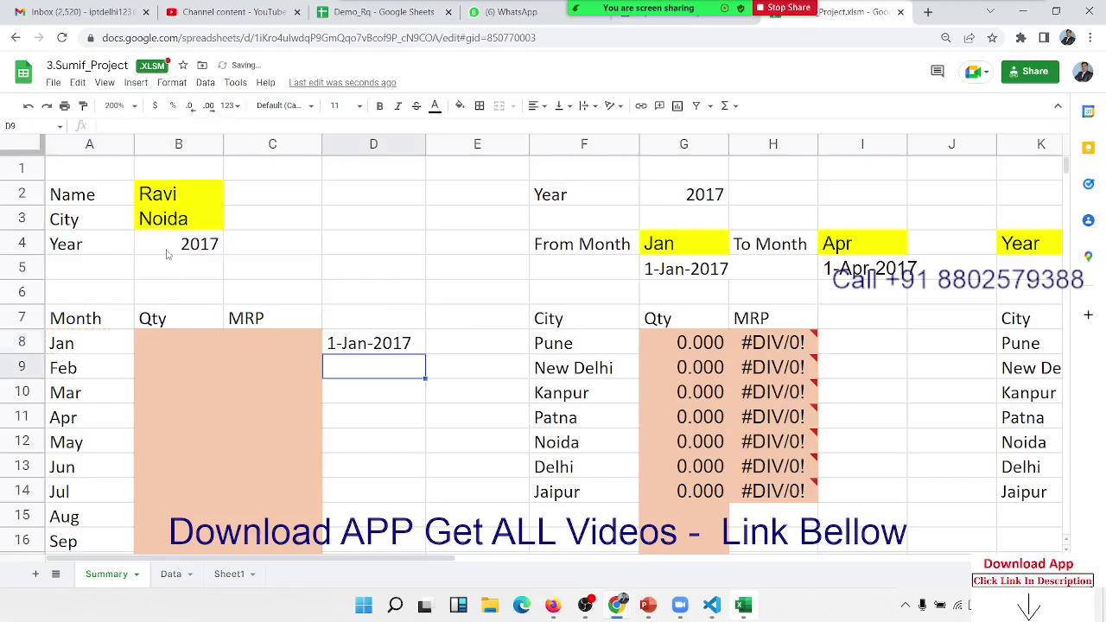
# Change the Year in B4 to 2022
pyautogui.click(174, 252)
pyautogui.write('20')
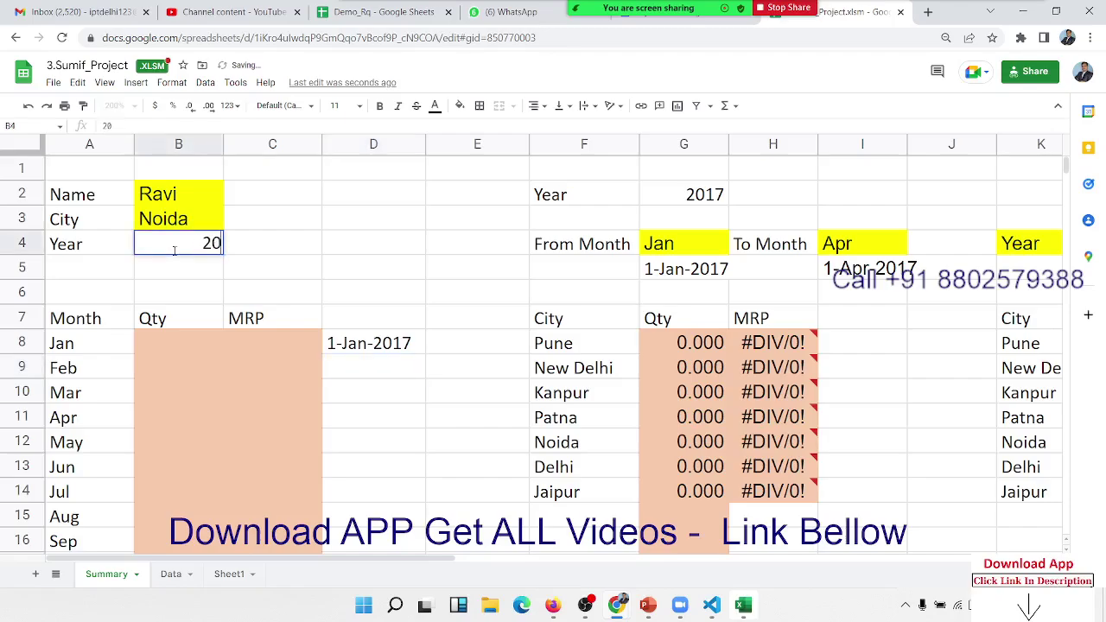
pyautogui.write('22')
pyautogui.press('Return')
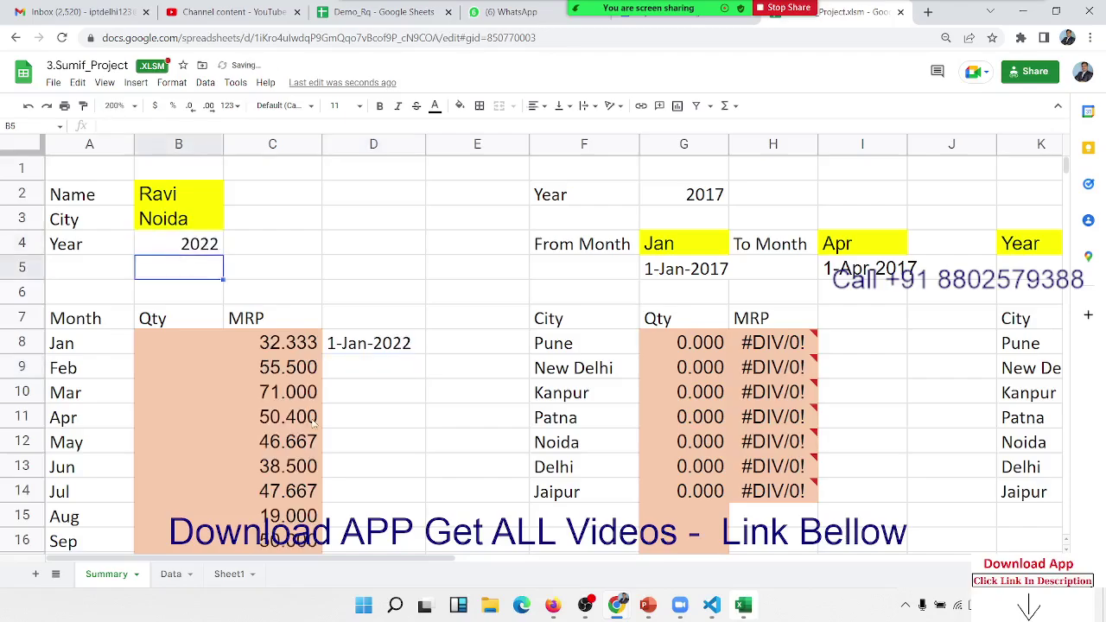
# Clear the monthly MRP results in column C
pyautogui.click(291, 375)
pyautogui.press('Up')
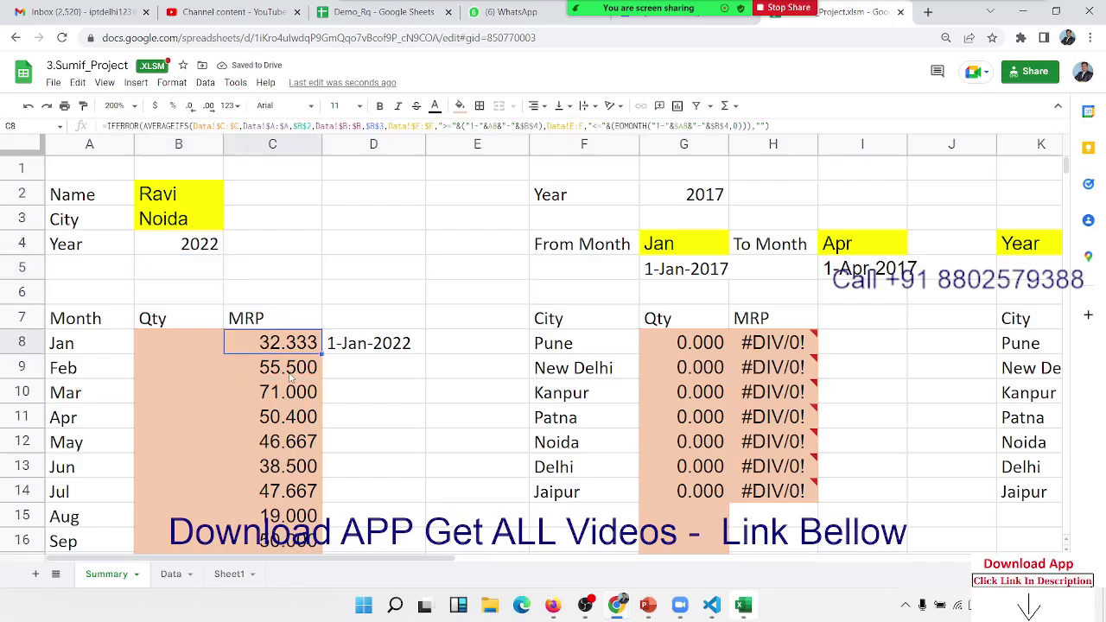
pyautogui.hotkey('ctrl', 'shift', 'Down')
pyautogui.press('Delete')
pyautogui.press('Up')
pyautogui.press('Right')
pyautogui.press('Down')
pyautogui.press('Down')
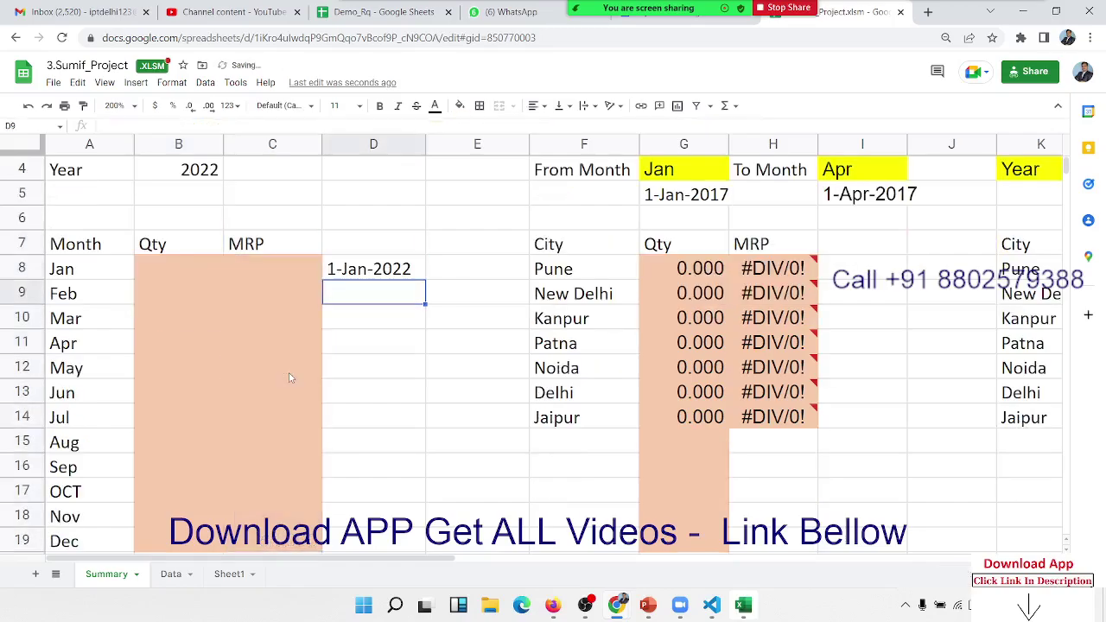
pyautogui.press('Up')
pyautogui.press('Right')
# Enter =EOMONTH(D8,0) in E8 for January's month-end date, 31-Jan-22
pyautogui.write('=e')
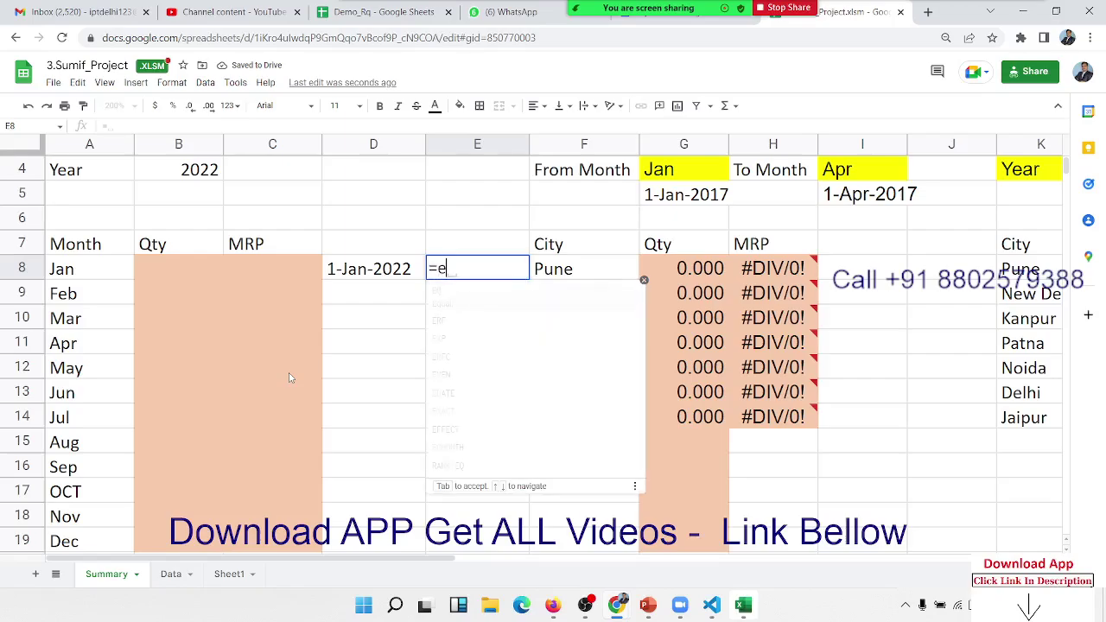
pyautogui.write('o')
pyautogui.press('Tab')
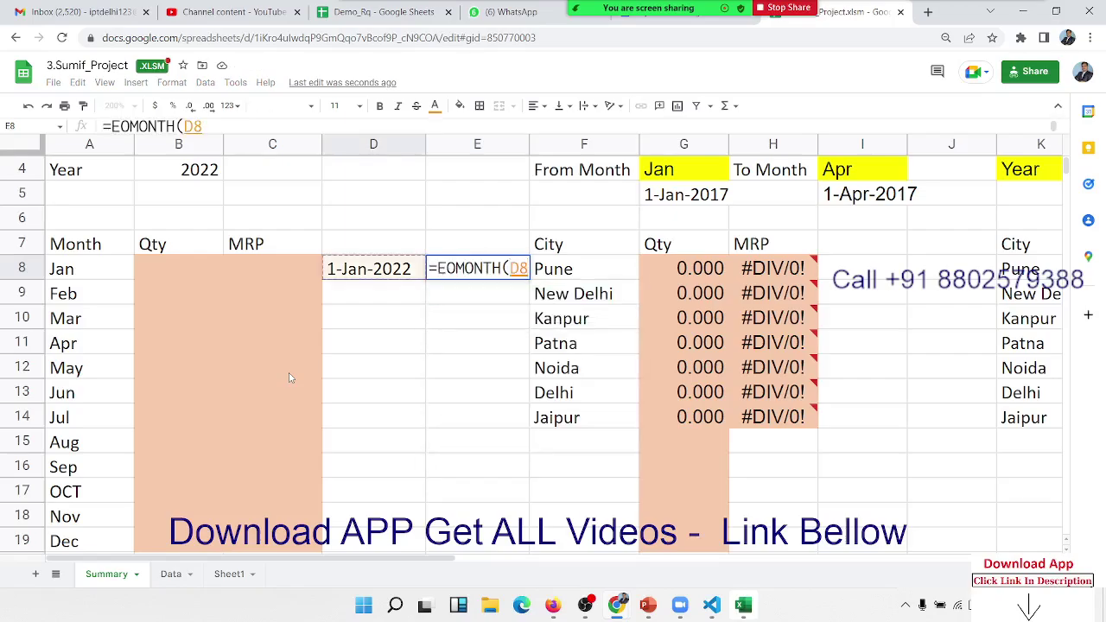
pyautogui.write('D8,0')
pyautogui.press('Return')
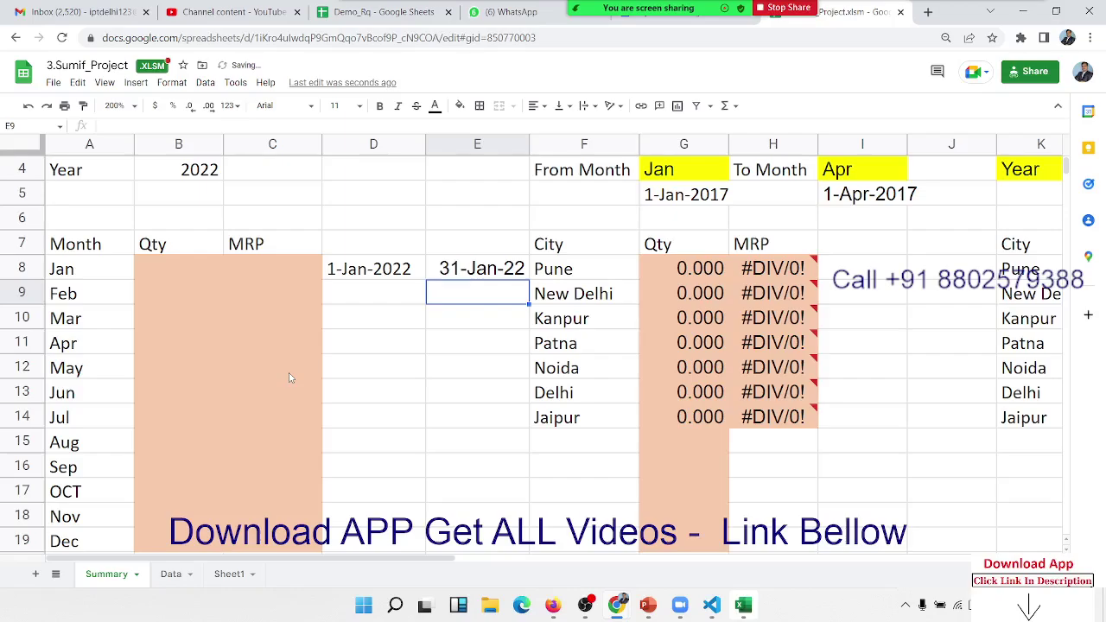
pyautogui.press('Up')
pyautogui.press('Left')
pyautogui.press('Left')
pyautogui.press('Left')
pyautogui.press('Left')
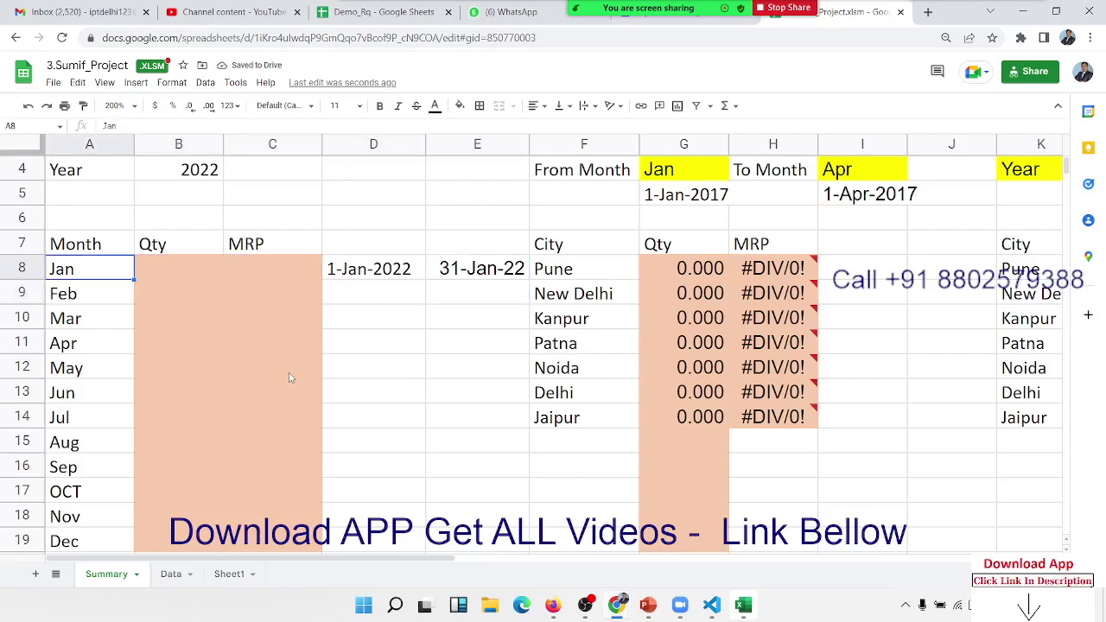
pyautogui.press('Right')
pyautogui.press('Right')
pyautogui.press('Right')
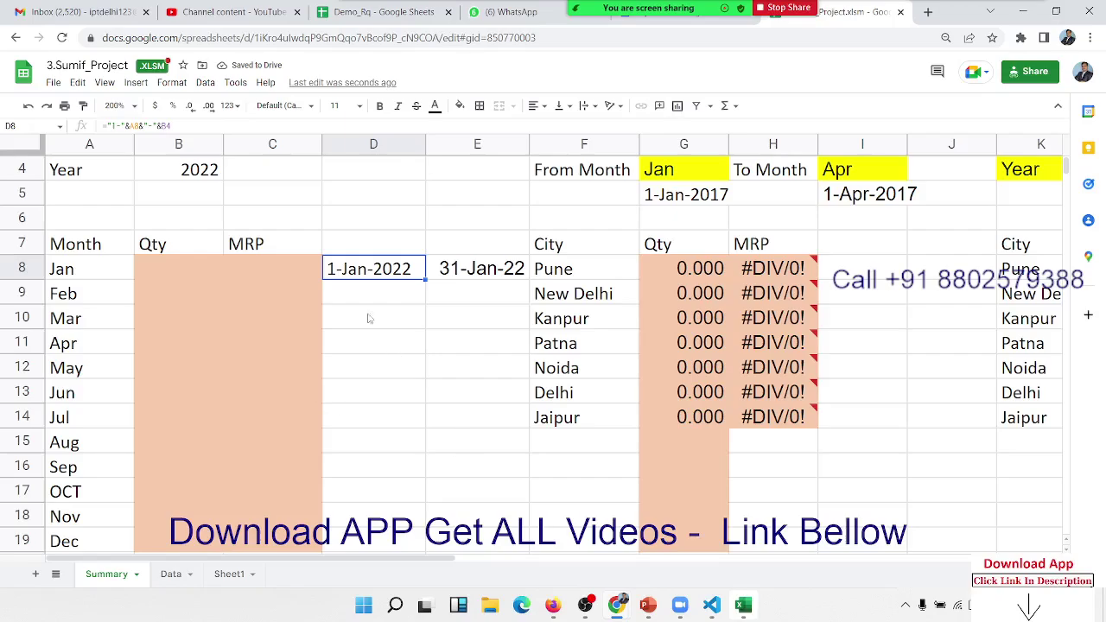
# Make D8's month and year references absolute, locking the year as $B$4
pyautogui.doubleClick(363, 274)
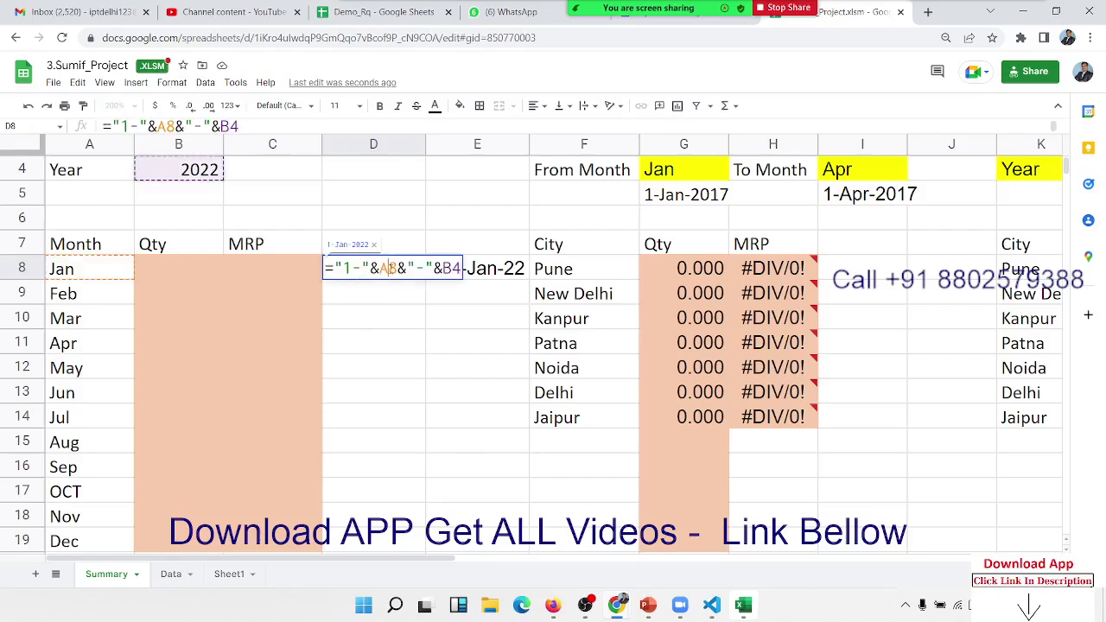
pyautogui.press('F4')
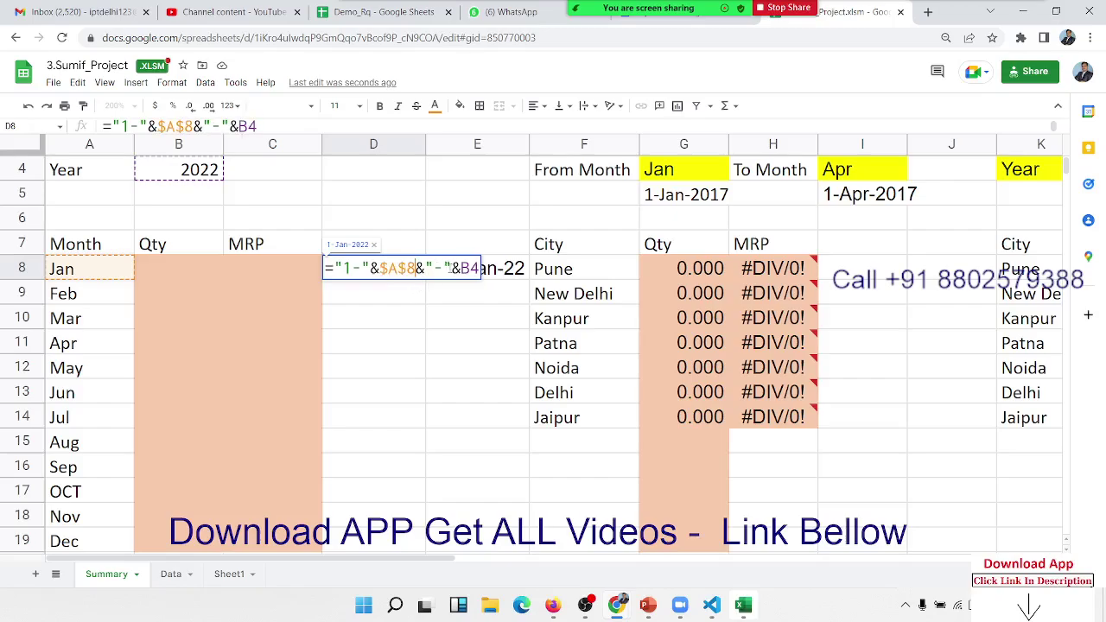
pyautogui.click(463, 269)
pyautogui.press('F4')
pyautogui.press('Return')
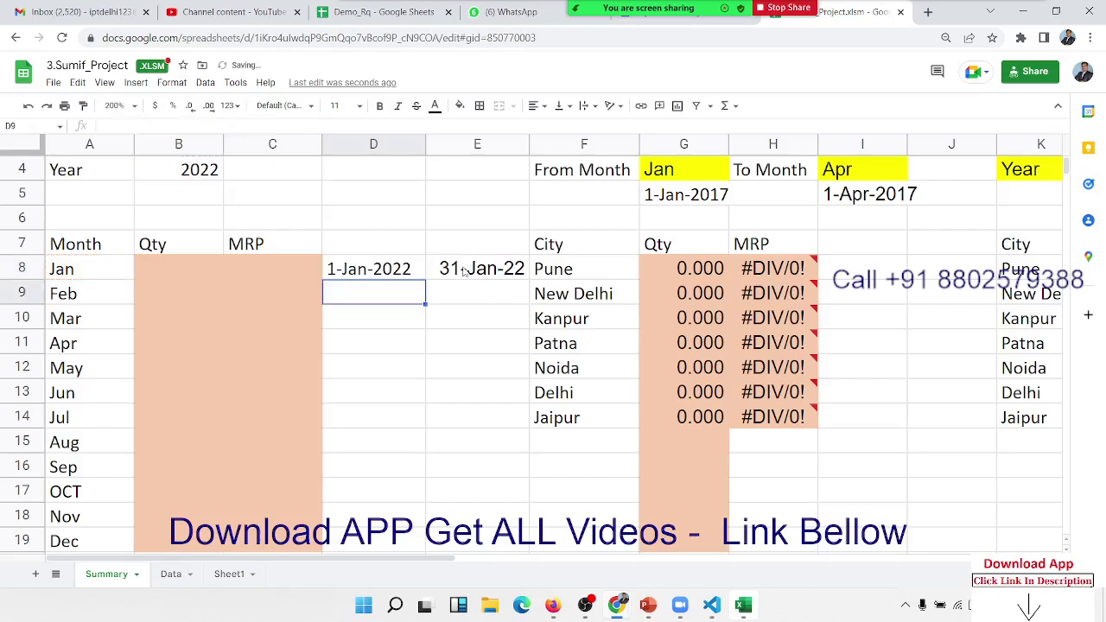
pyautogui.click(463, 271)
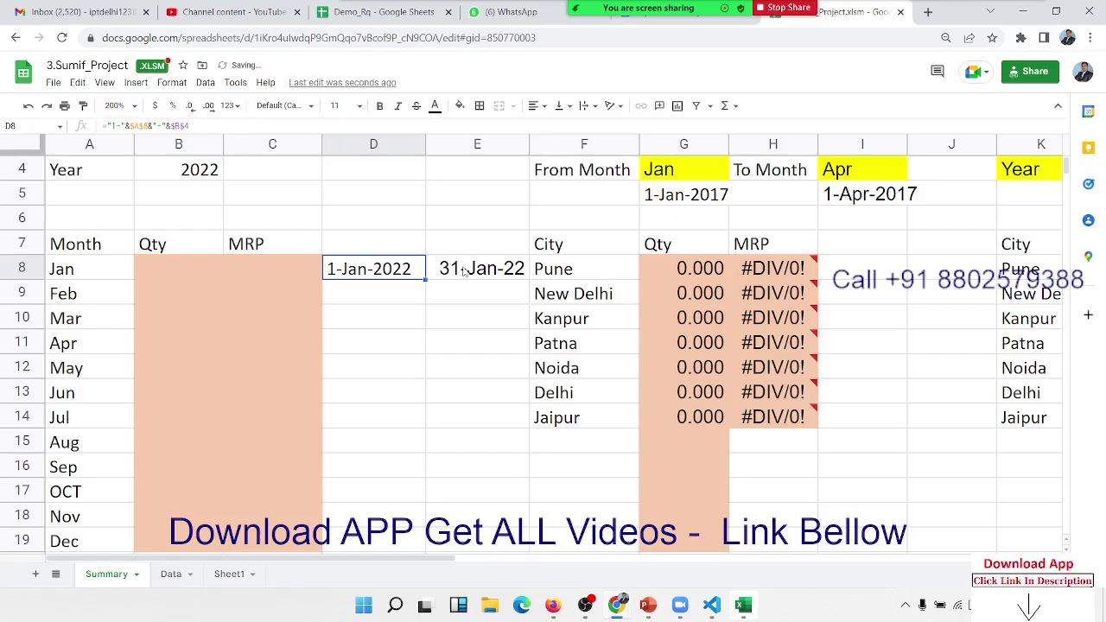
# Fill D8:E8 down to row 18, changing D8's $A$8 to $A8 so each month gets its own dates
pyautogui.keyDown('shift'); pyautogui.click(463, 272); pyautogui.keyUp('shift')
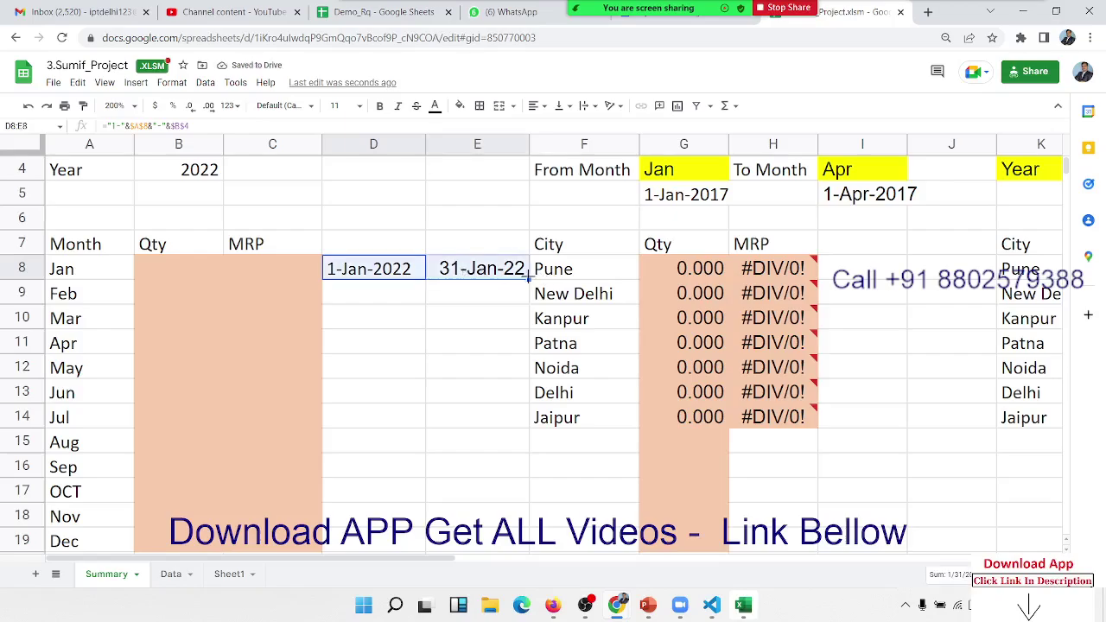
pyautogui.moveTo(527, 275); pyautogui.dragTo(512, 515)
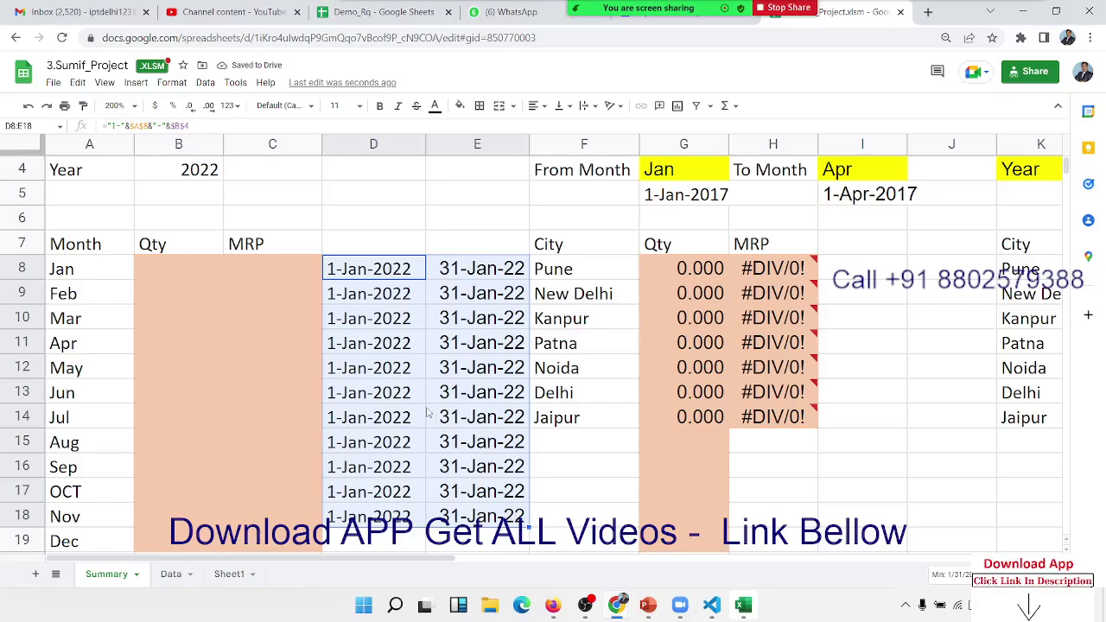
pyautogui.click(374, 273)
pyautogui.doubleClick(373, 273)
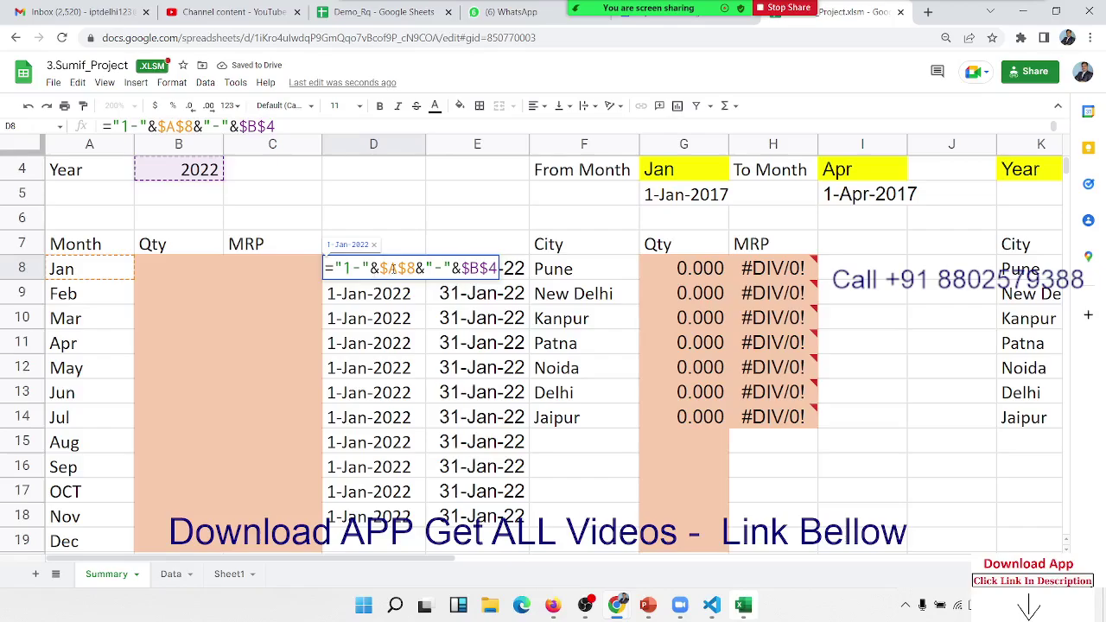
pyautogui.moveTo(390, 269); pyautogui.dragTo(419, 273)
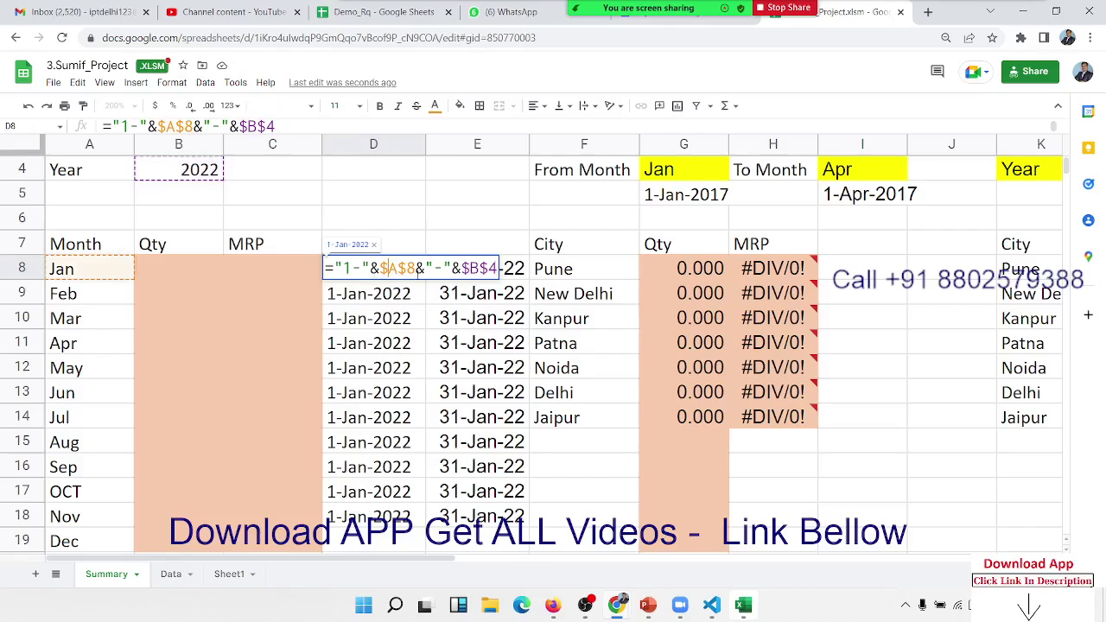
pyautogui.press('Delete')
pyautogui.press('Return')
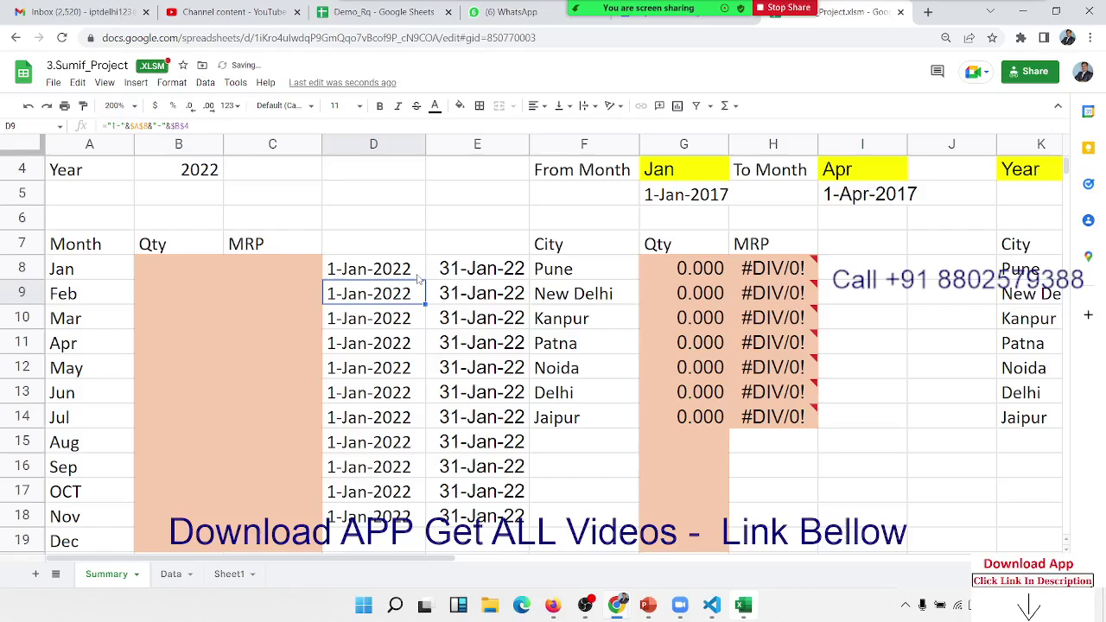
pyautogui.click(421, 278)
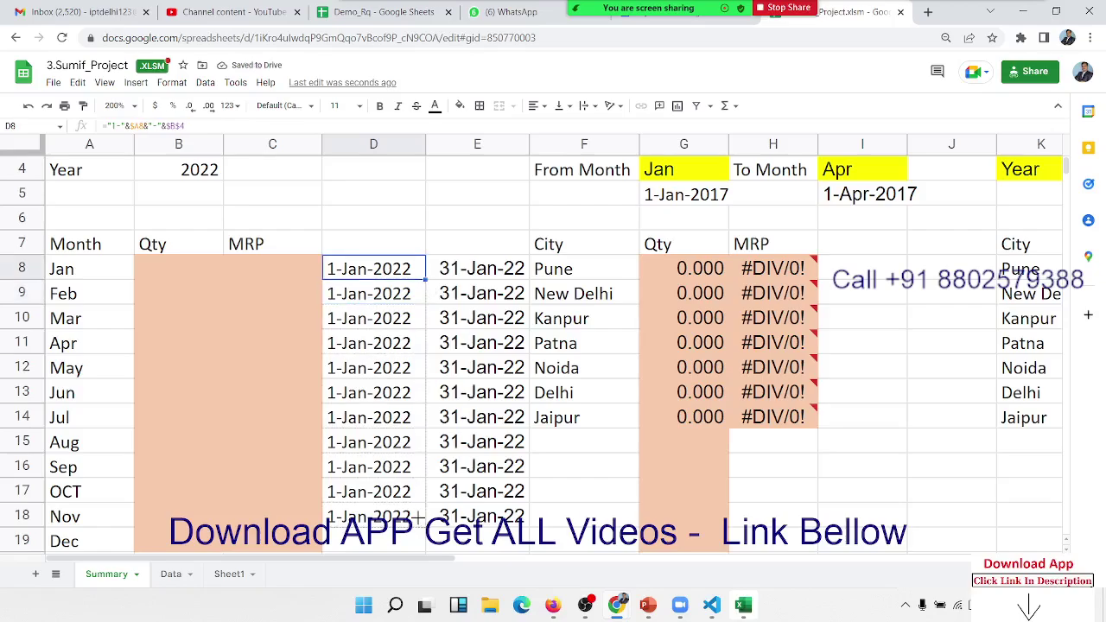
pyautogui.moveTo(425, 279); pyautogui.dragTo(418, 517)
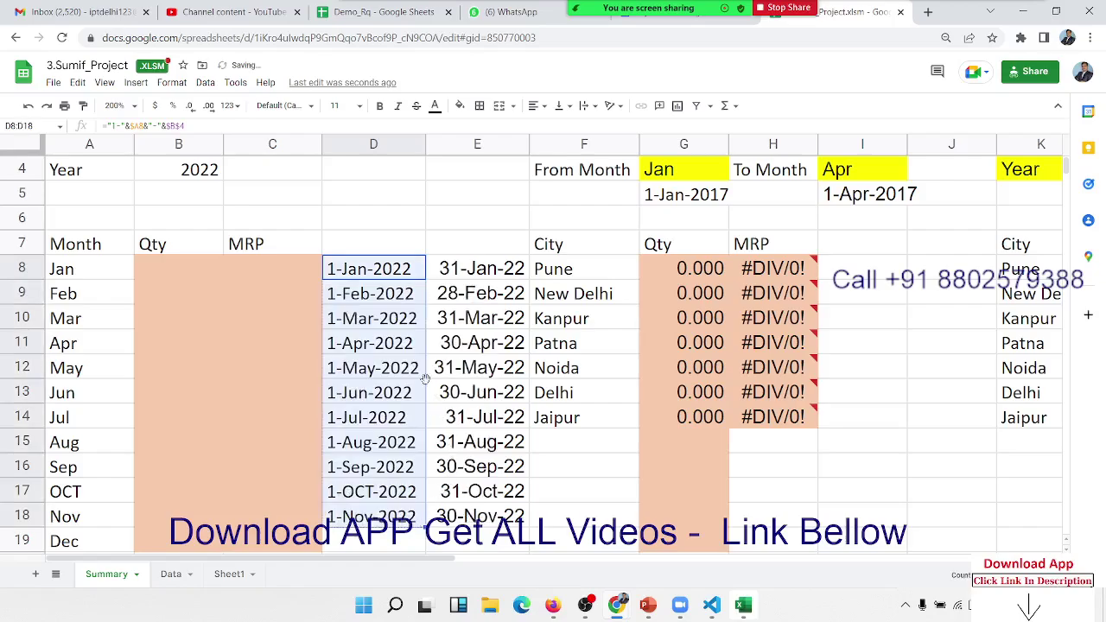
# Start a SUMIFS in B8 with the Data sheet's Qty column C:C as the sum range
pyautogui.click(161, 275)
pyautogui.write('=')
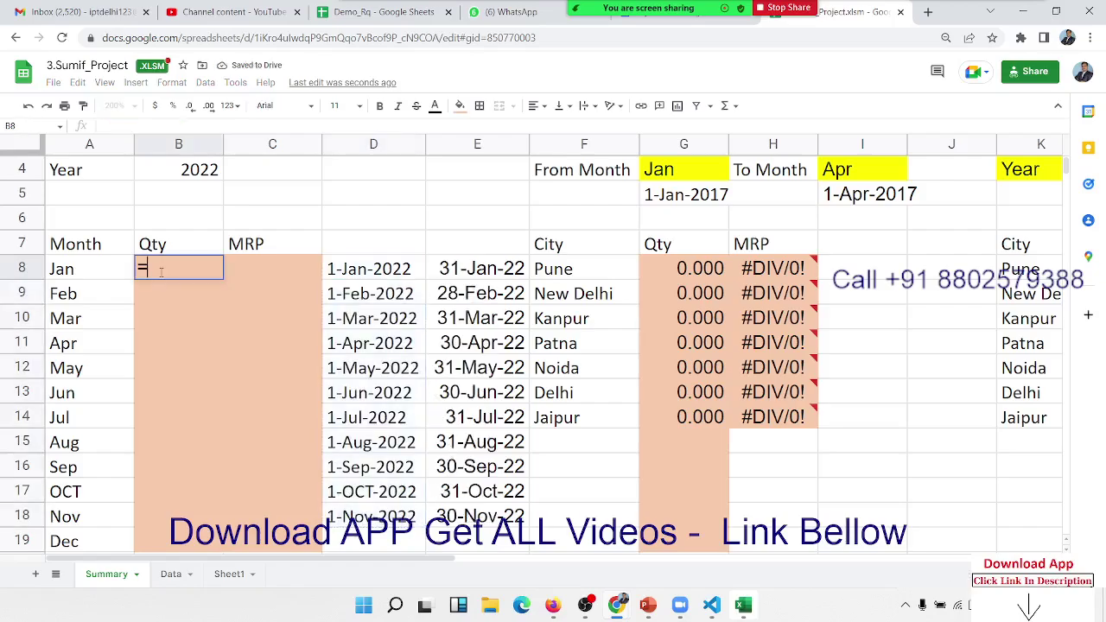
pyautogui.write('sum')
pyautogui.press('Down')
pyautogui.press('Down')
pyautogui.press('Down')
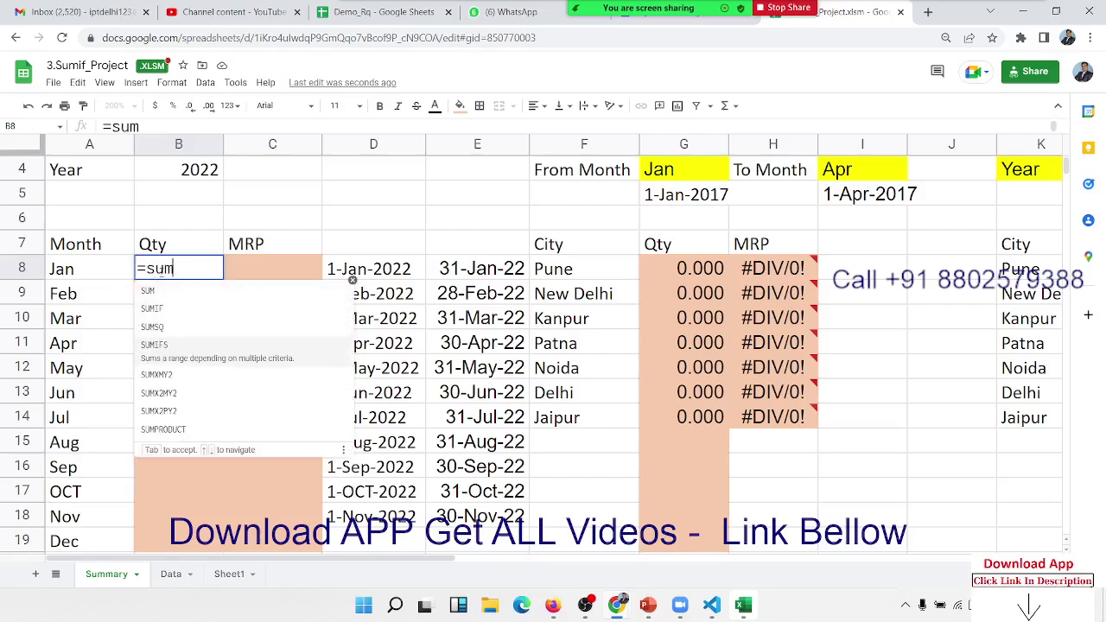
pyautogui.press('Tab')
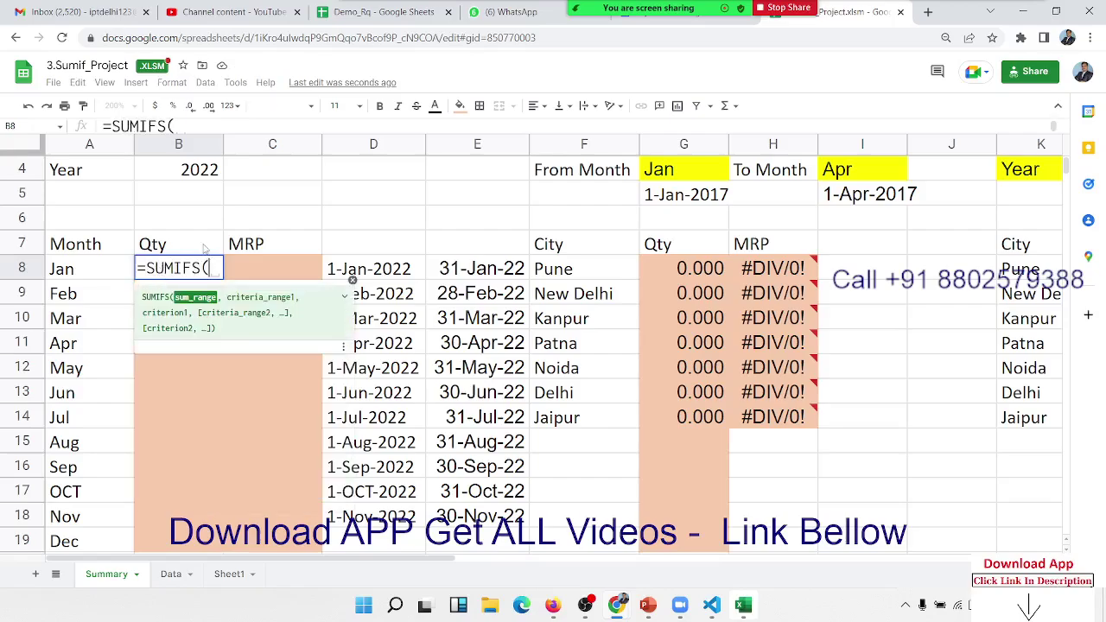
pyautogui.scroll(1, 193, 242)
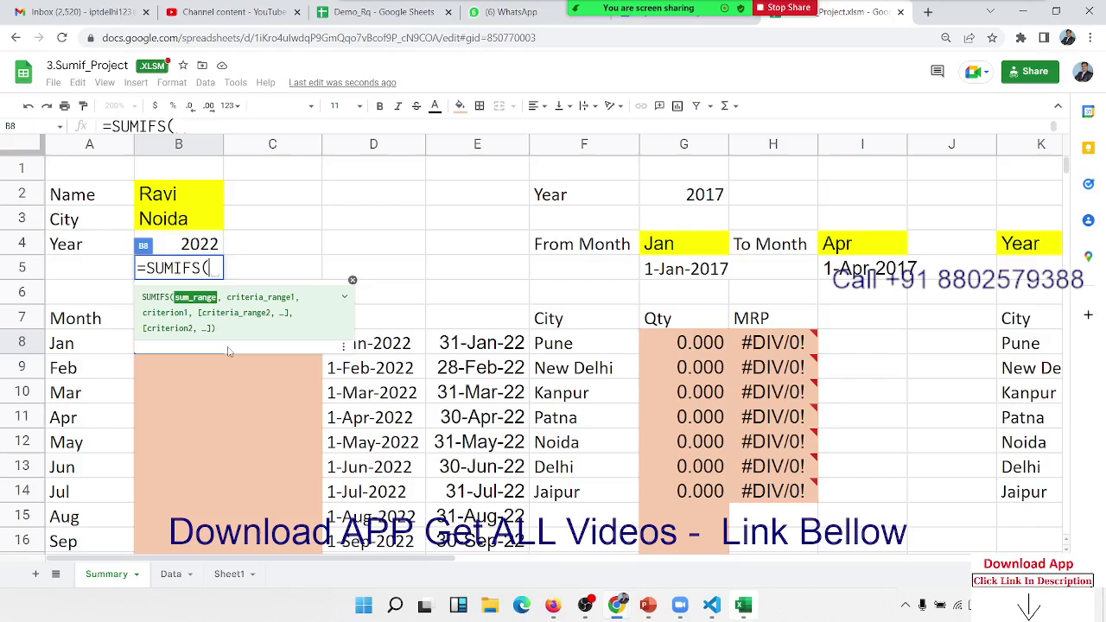
pyautogui.click(164, 574)
pyautogui.click(313, 145)
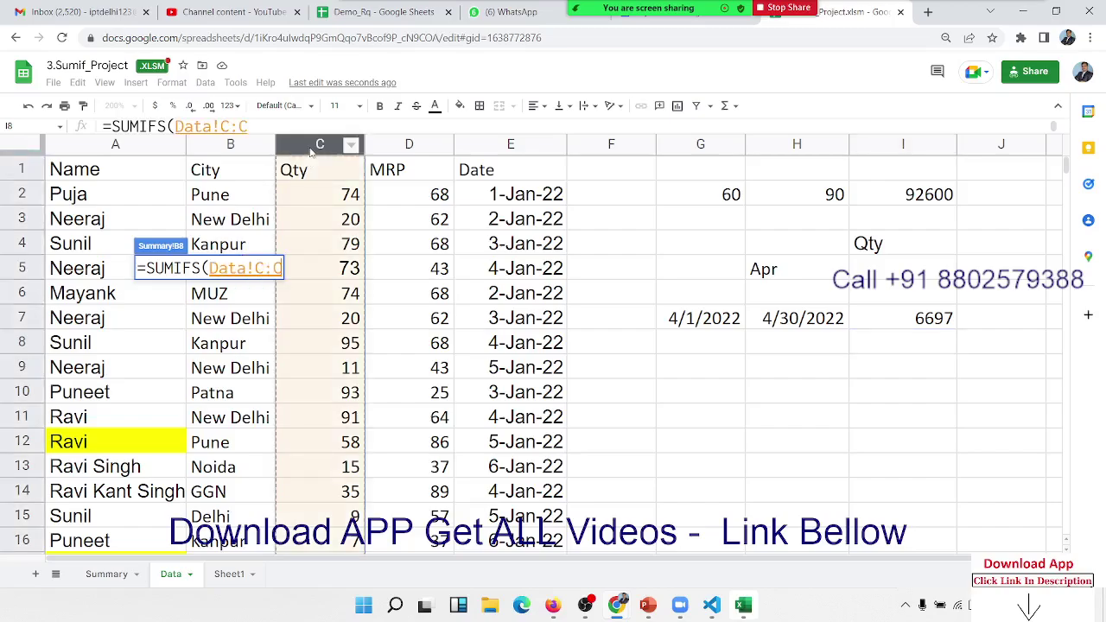
pyautogui.write(',')
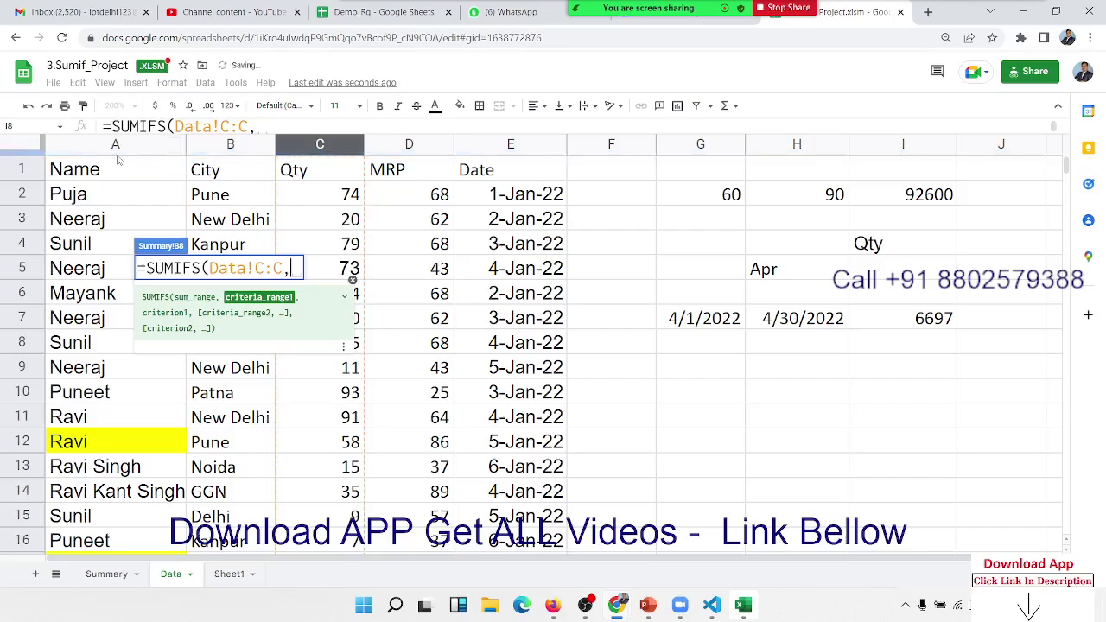
# Add the name criterion: Data!A:A matching the chosen name in B2
pyautogui.click(121, 149)
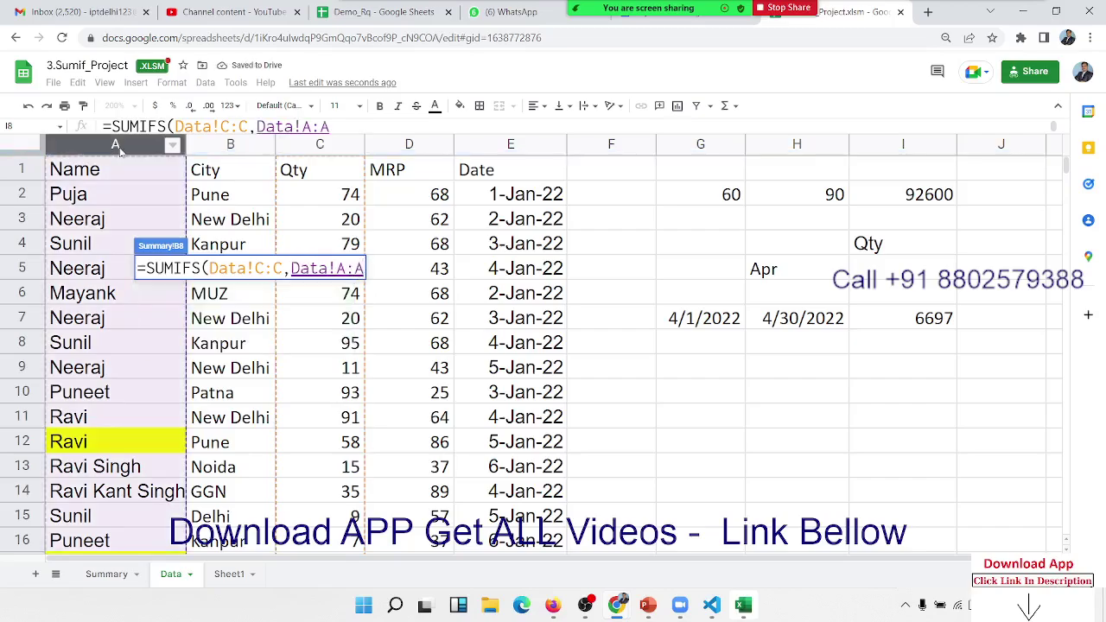
pyautogui.write(',')
pyautogui.click(127, 577)
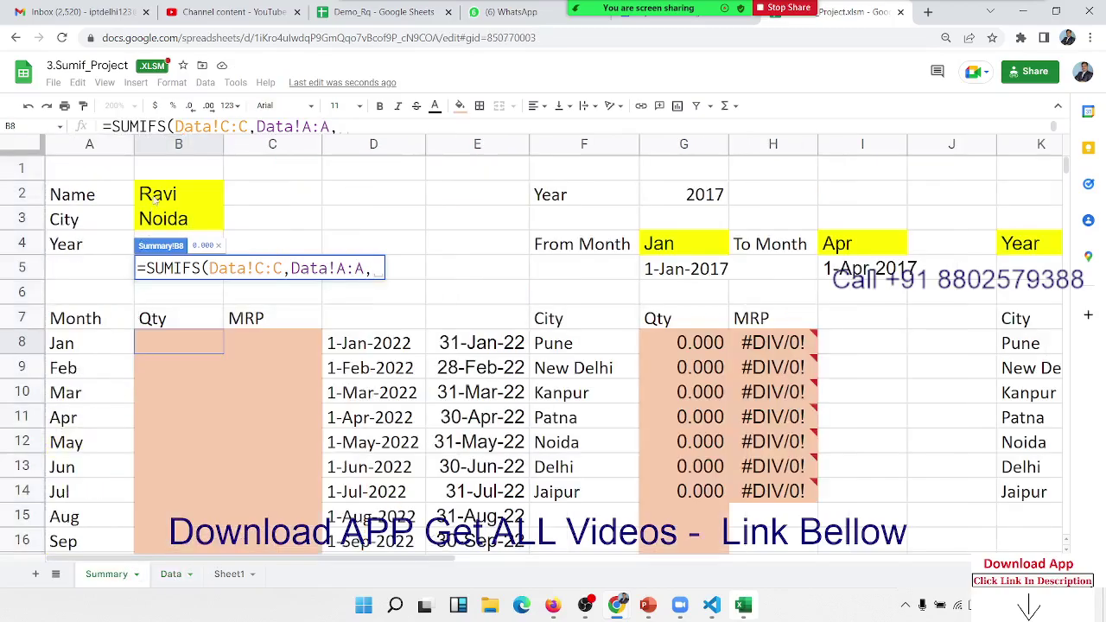
pyautogui.click(157, 199)
pyautogui.write(',')
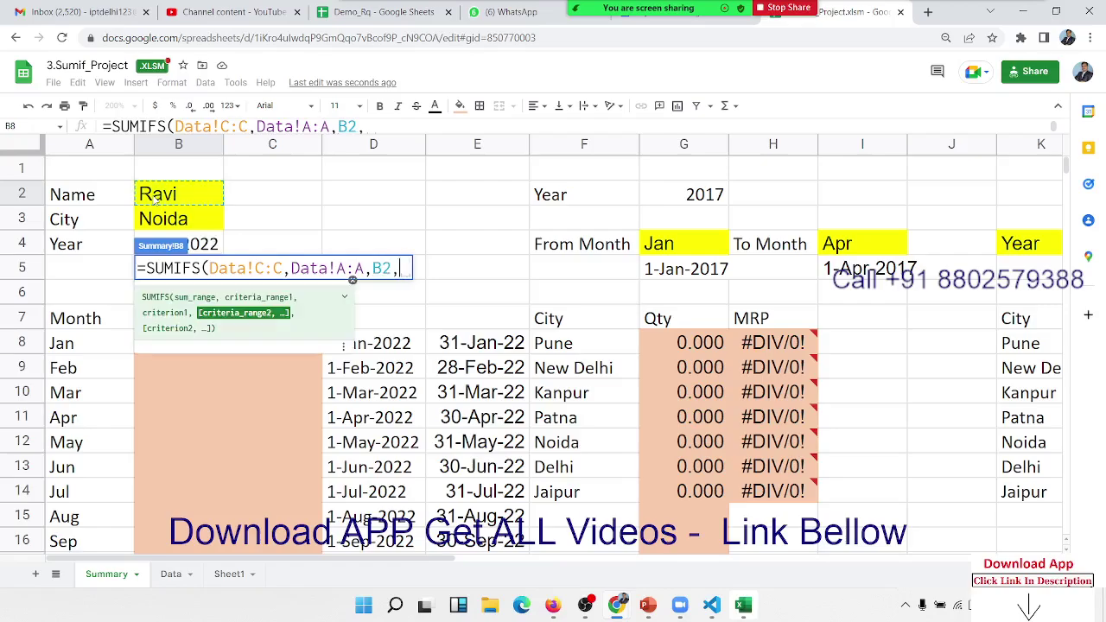
# Add the city criterion: Data!B:B matching the chosen city in B3
pyautogui.click(171, 574)
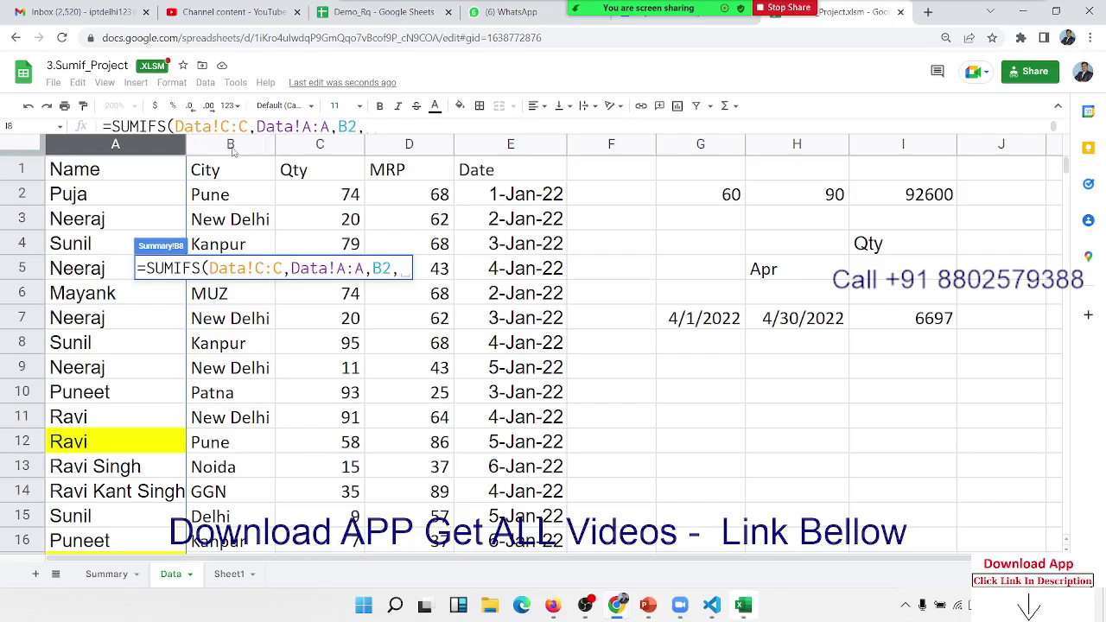
pyautogui.click(231, 147)
pyautogui.write(',')
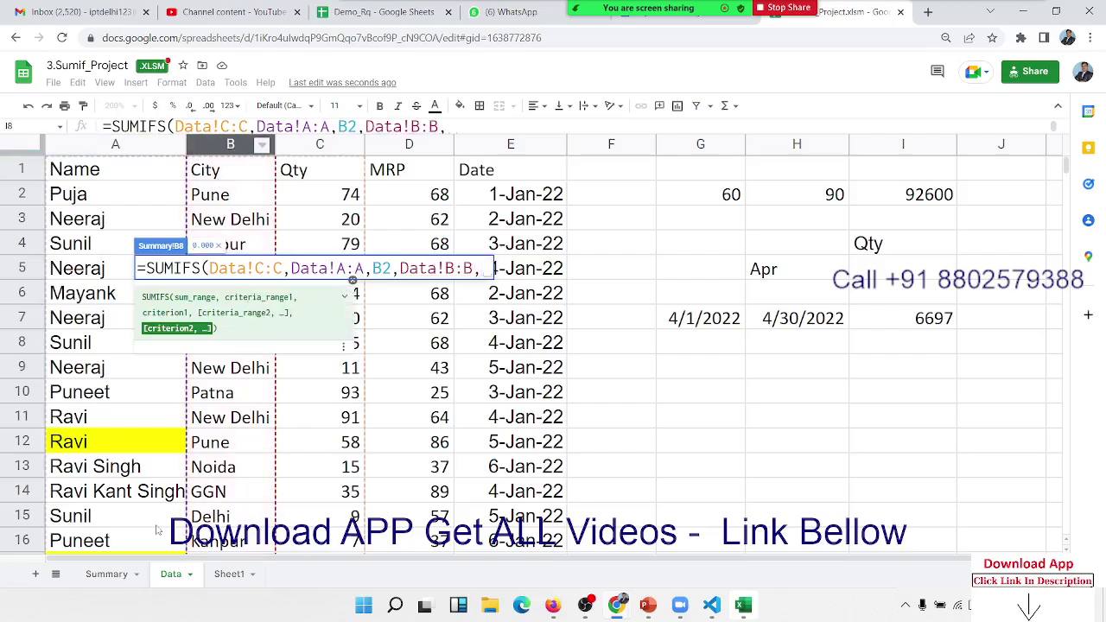
pyautogui.click(108, 575)
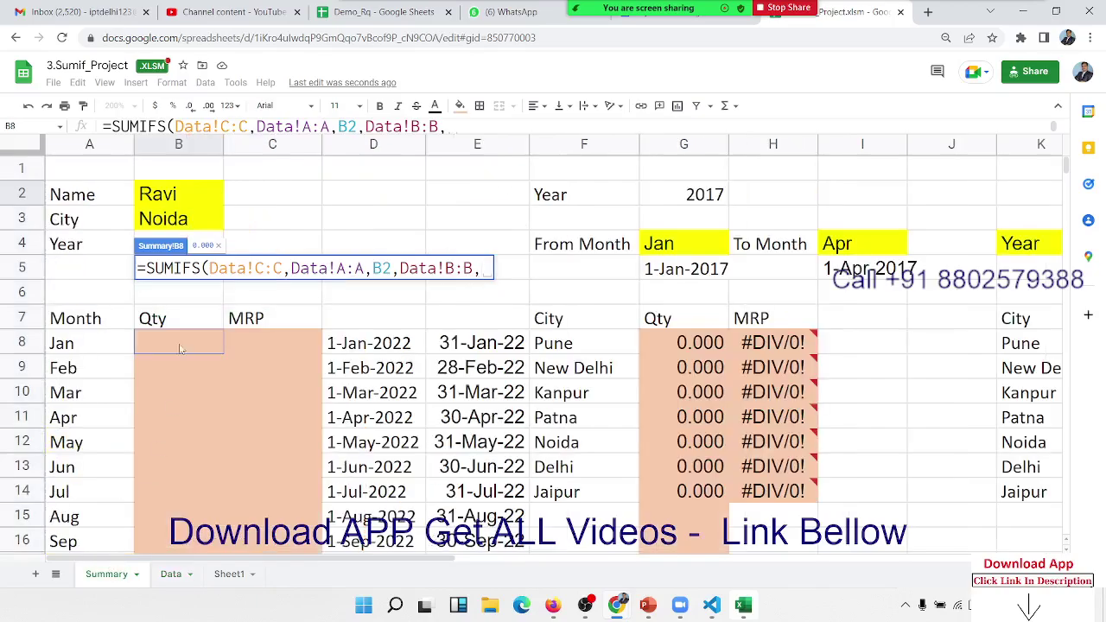
pyautogui.click(174, 223)
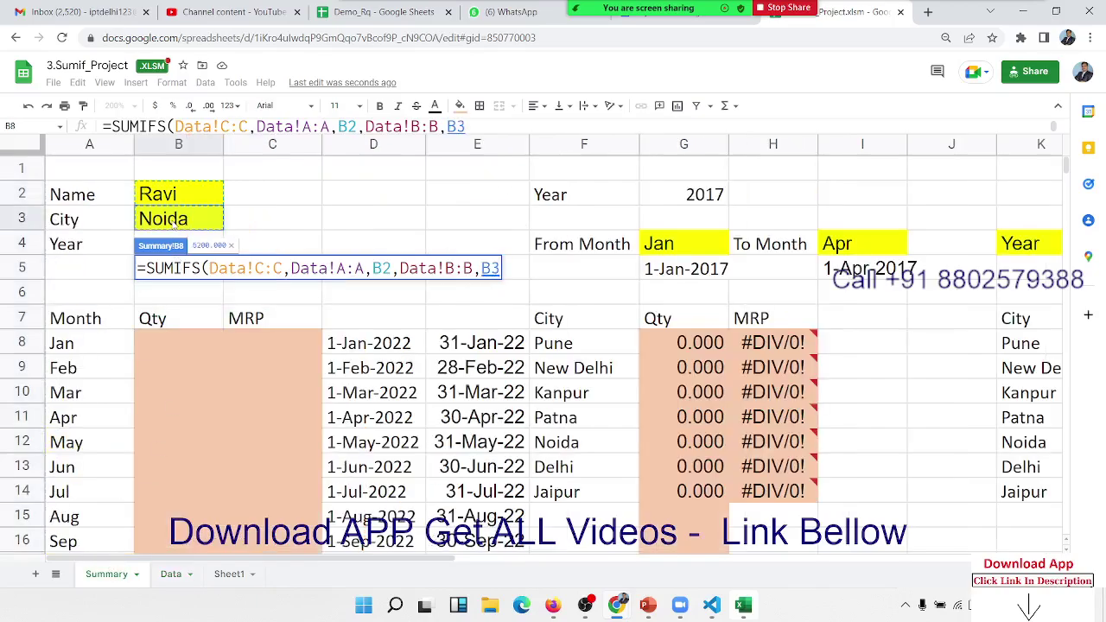
pyautogui.write(',')
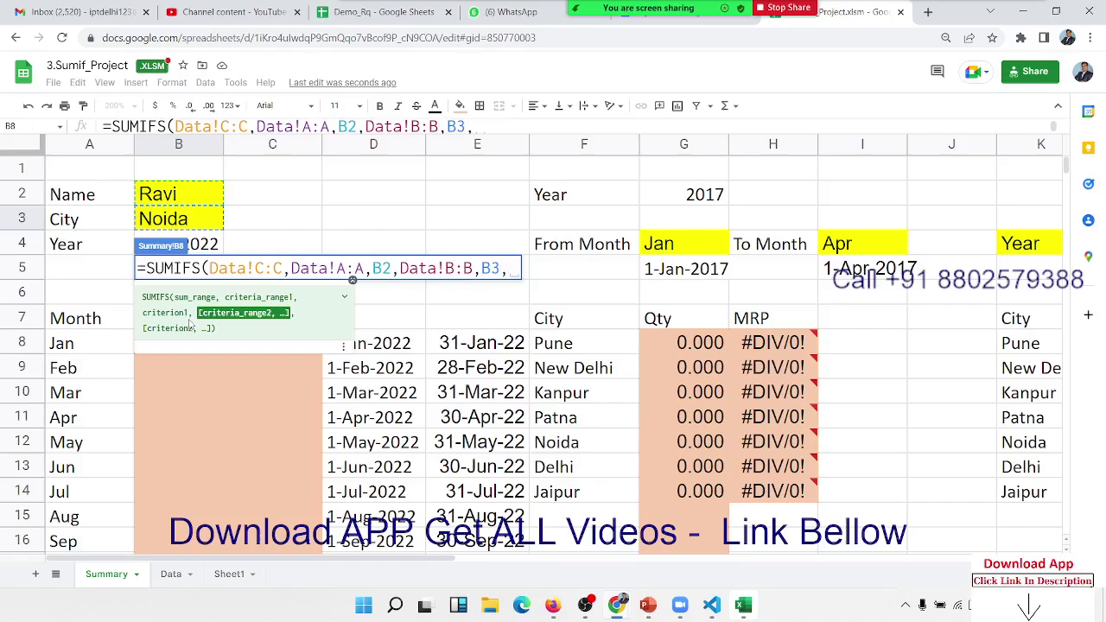
# Add the date criterion: Data!E:E ">=" the January start date in D8
pyautogui.click(172, 574)
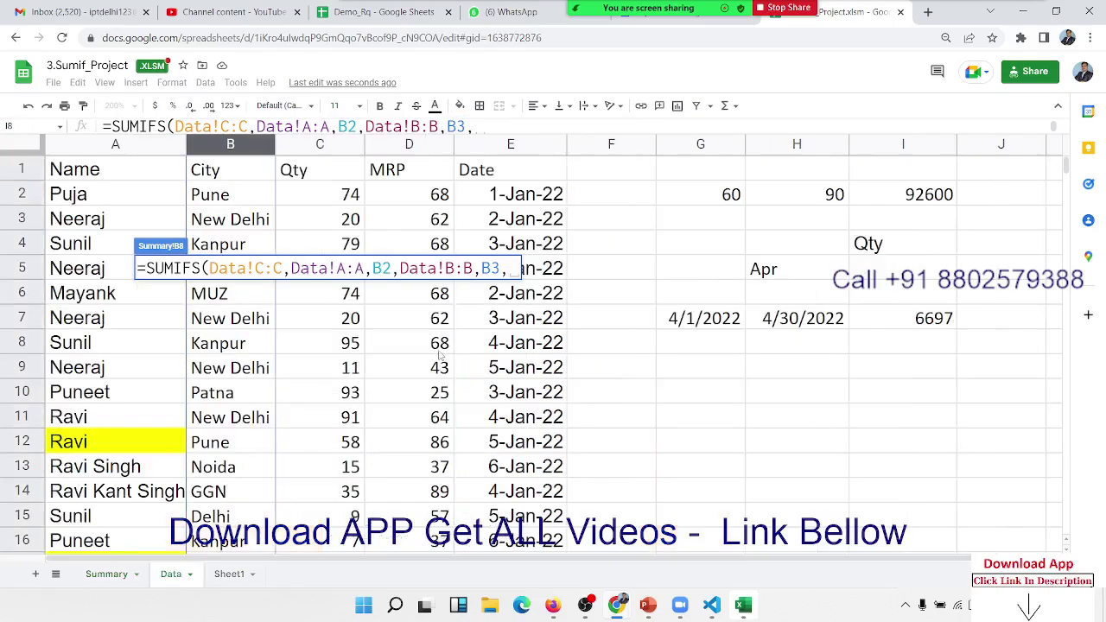
pyautogui.click(510, 145)
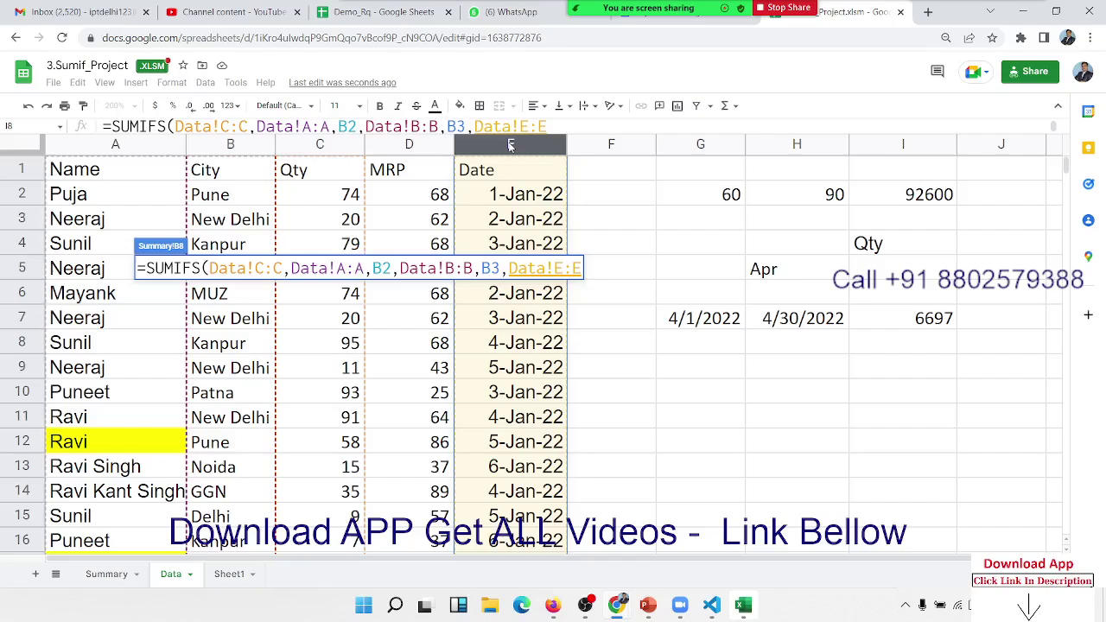
pyautogui.write(',"')
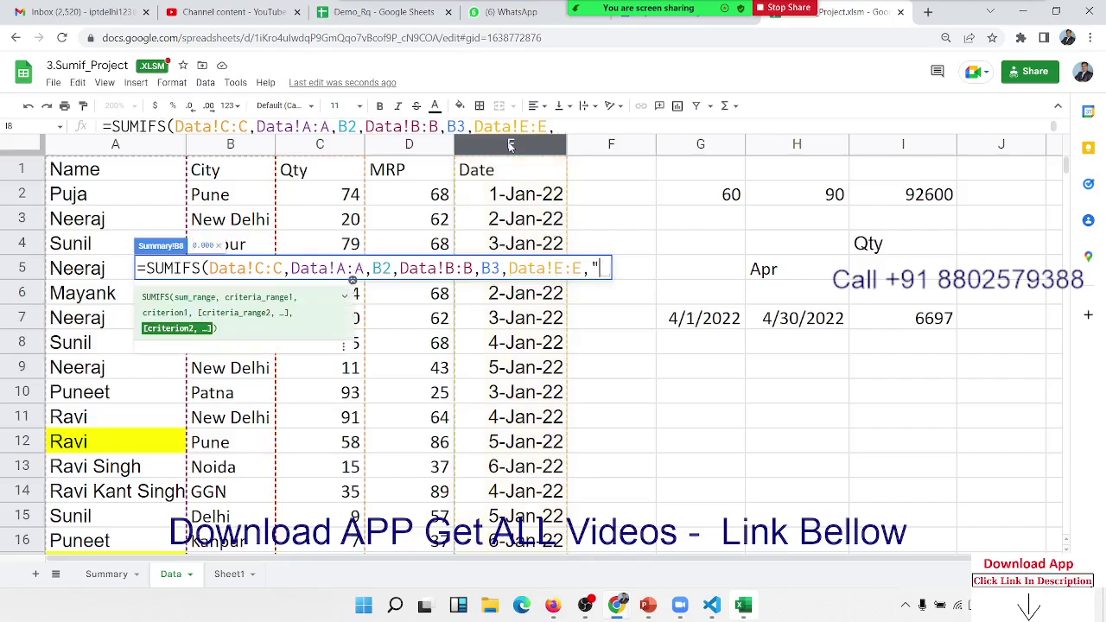
pyautogui.write('>=')
pyautogui.write('"&')
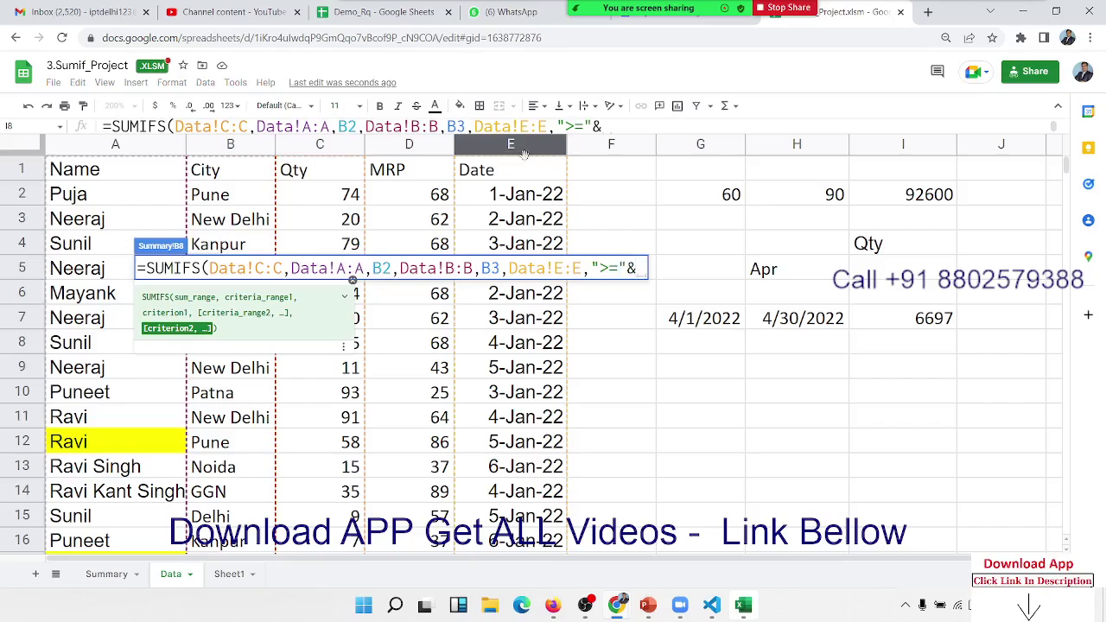
pyautogui.click(128, 574)
pyautogui.click(373, 344)
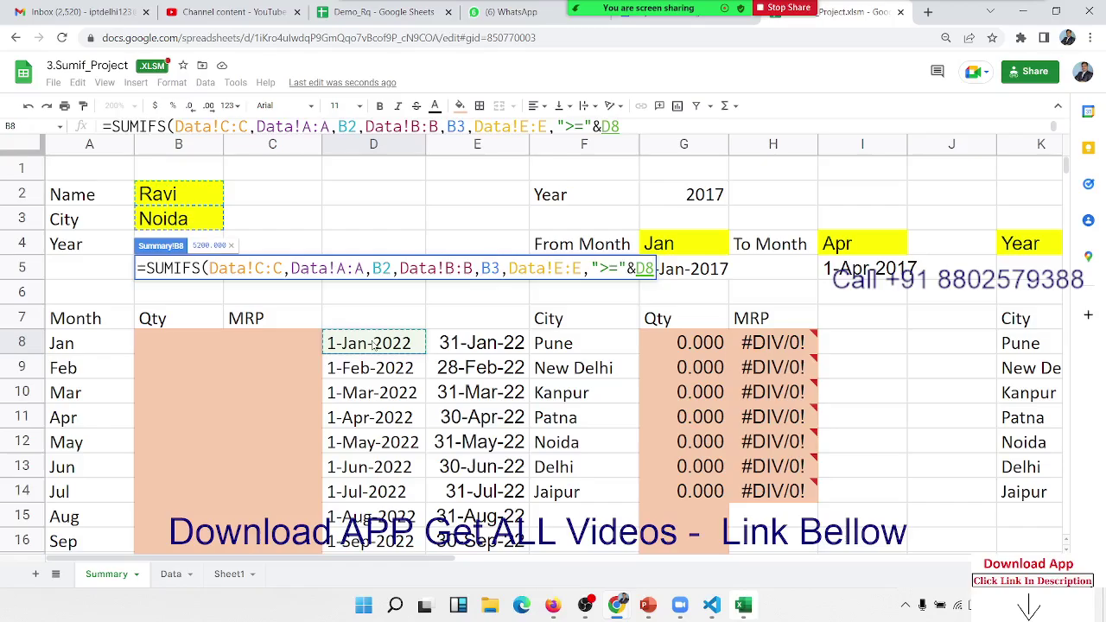
# Finish B8's SUMIFS with the Data!E:E date range and a "<="&E8 upper bound, giving 97.000
pyautogui.write(',')
pyautogui.click(170, 574)
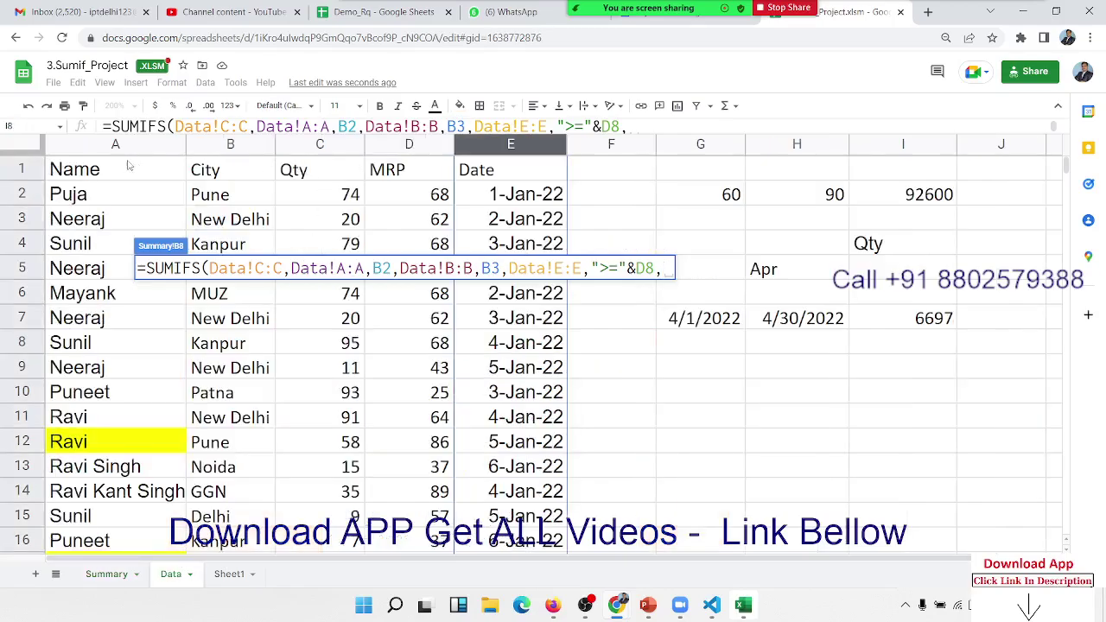
pyautogui.click(501, 152)
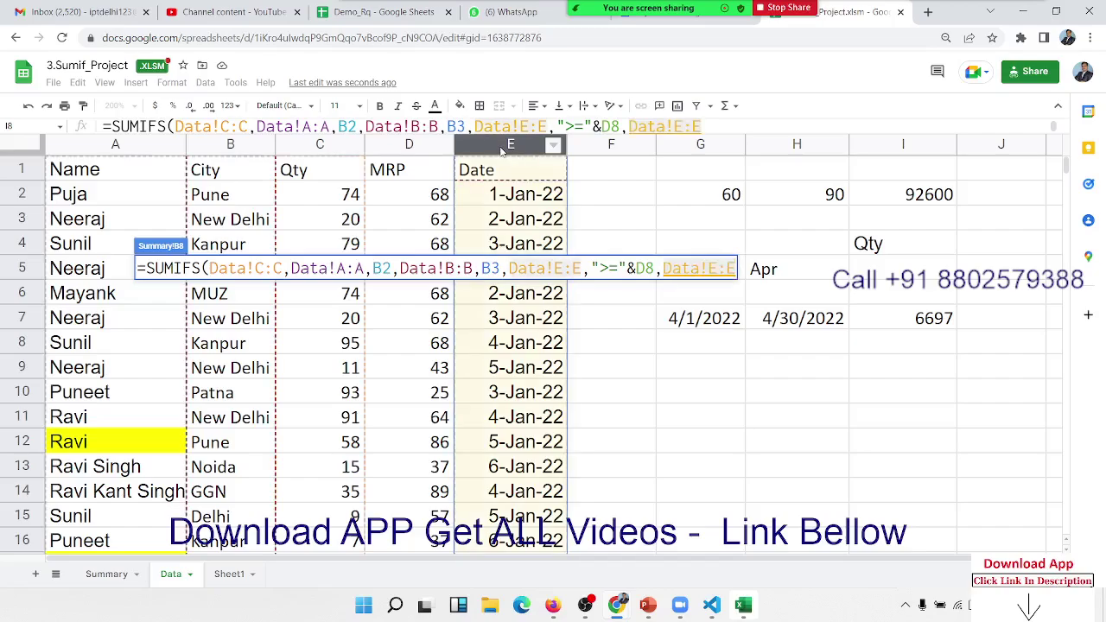
pyautogui.write(',"')
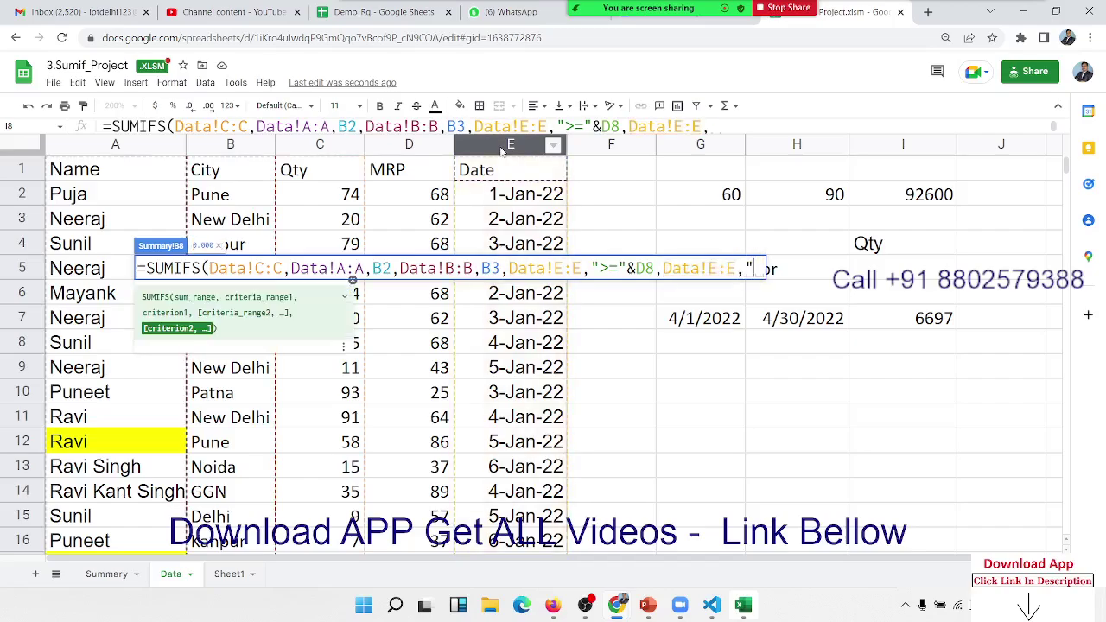
pyautogui.write('<="')
pyautogui.write('&')
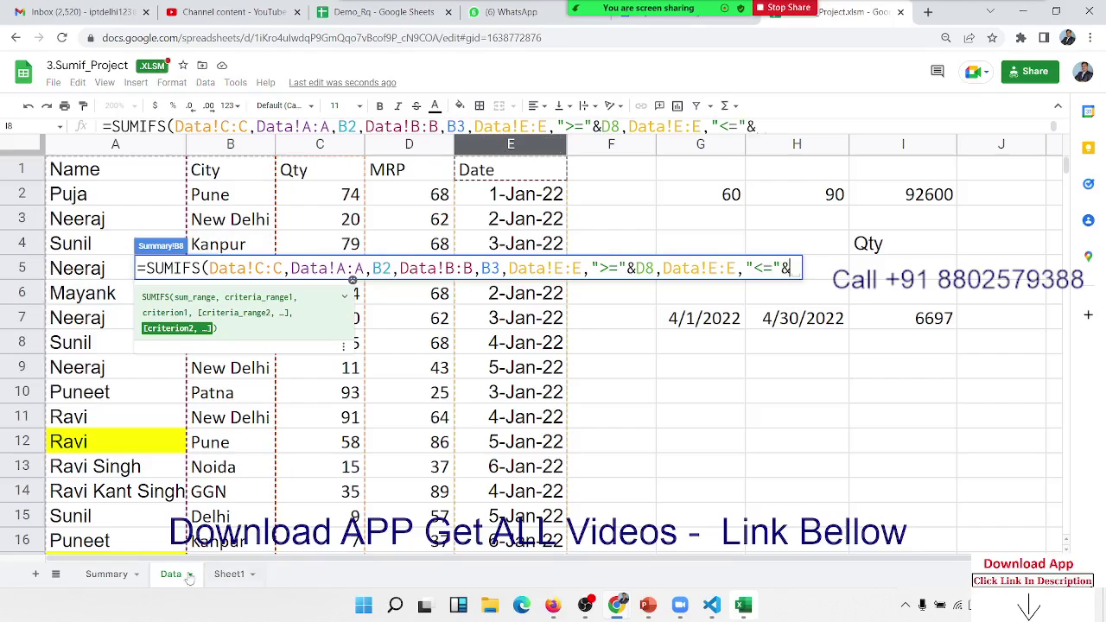
pyautogui.click(135, 577)
pyautogui.click(467, 345)
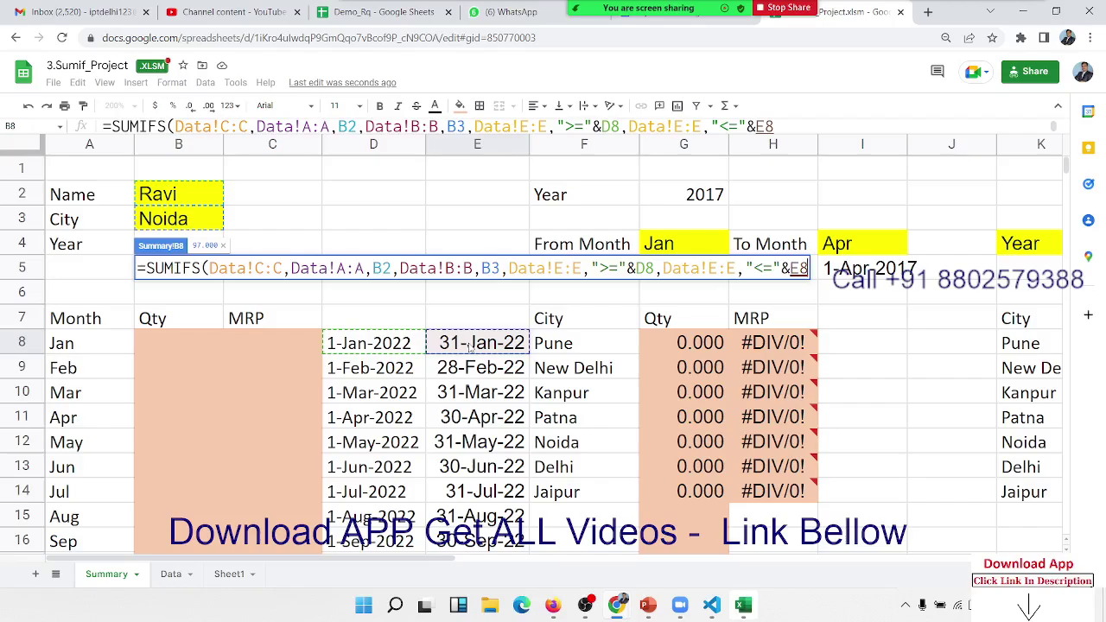
pyautogui.press('Return')
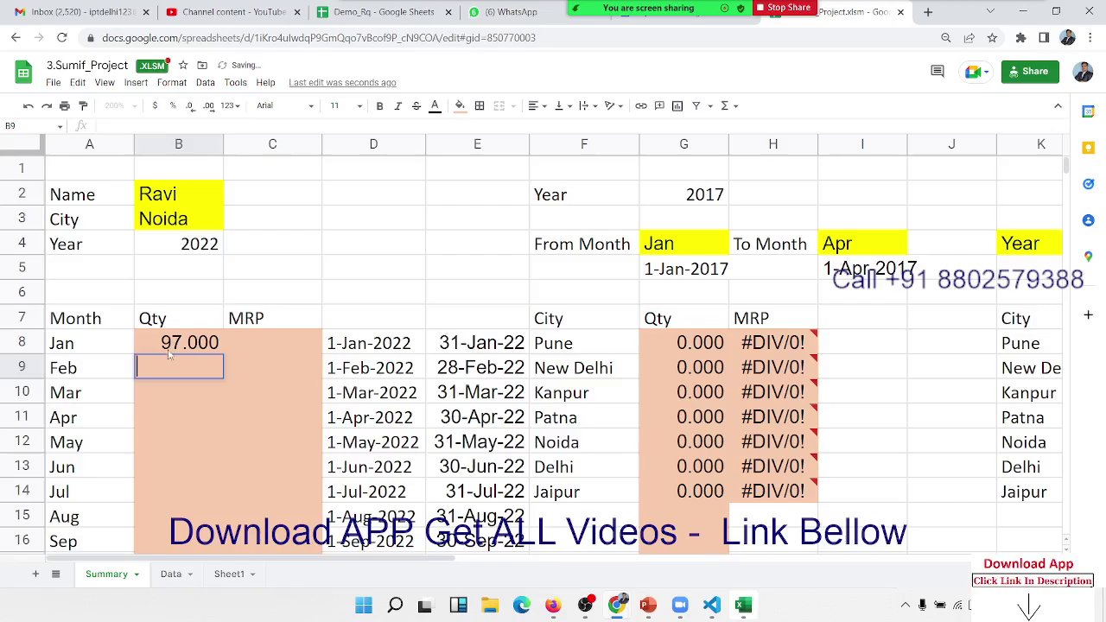
# Check B8's formula, then copy D8's date expression "1-"&$A8&"-"&$B$4
pyautogui.click(172, 346)
pyautogui.doubleClick(173, 345)
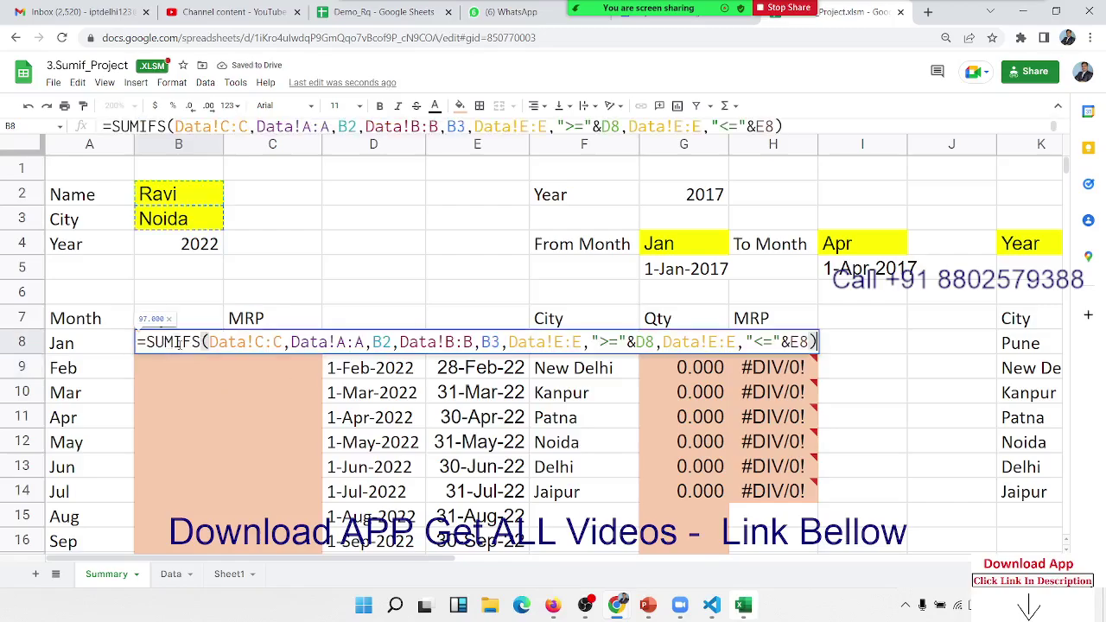
pyautogui.press('Escape')
pyautogui.click(330, 347)
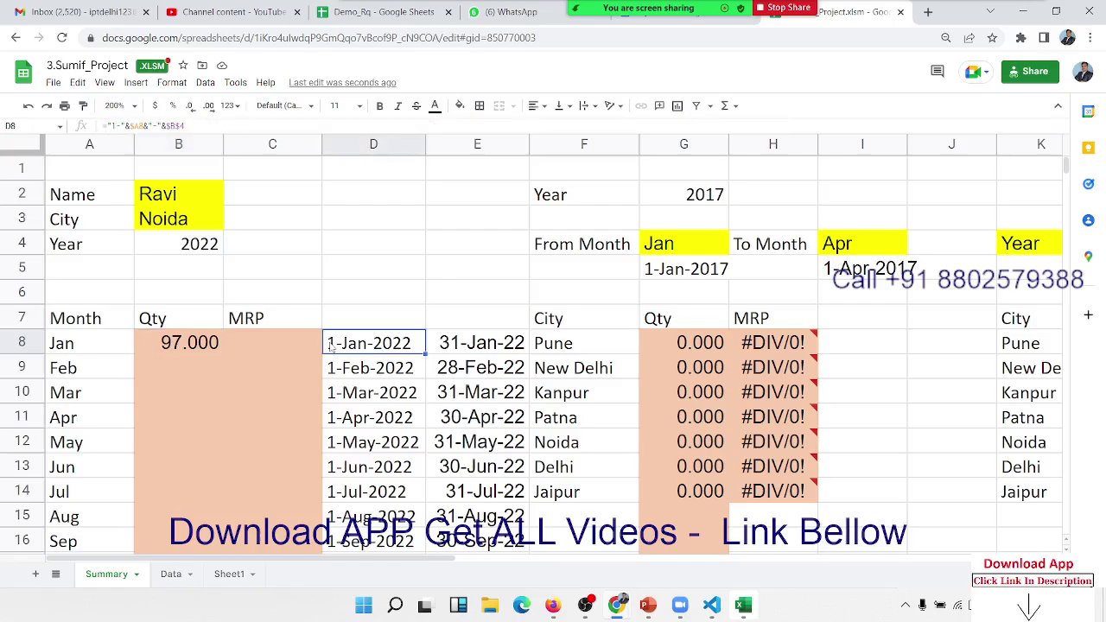
pyautogui.doubleClick(330, 347)
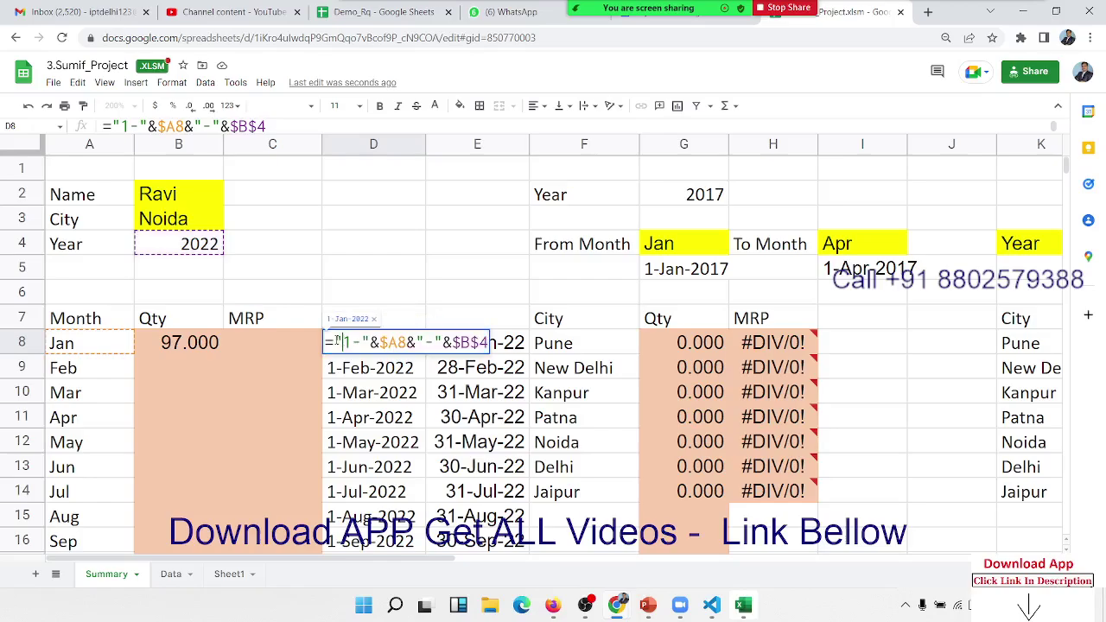
pyautogui.moveTo(334, 343); pyautogui.dragTo(488, 343)
pyautogui.hotkey('ctrl', 'c')
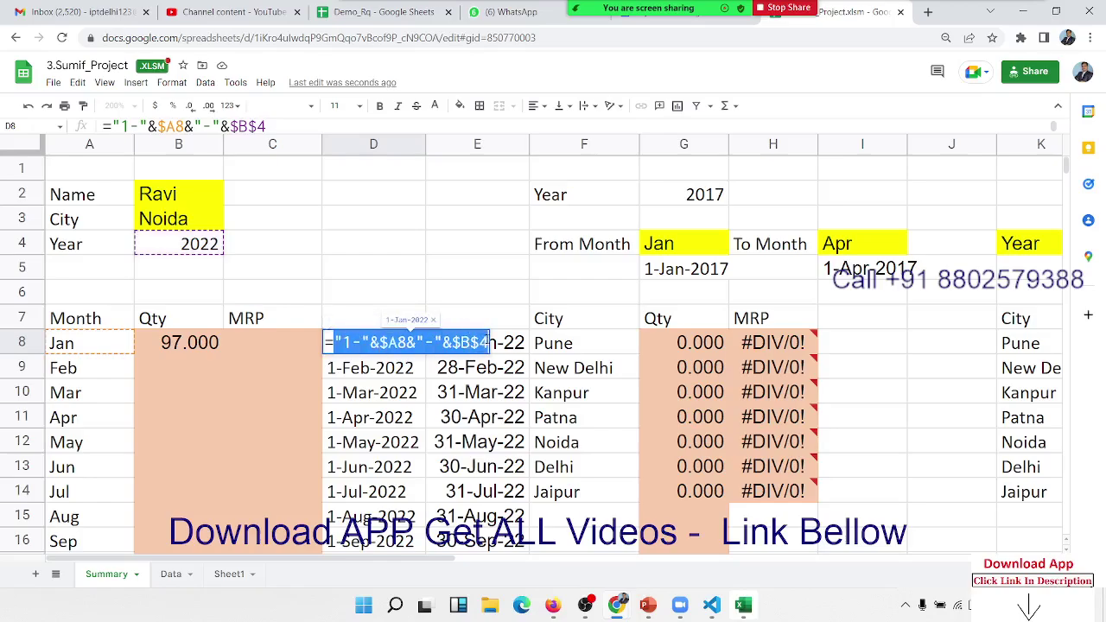
pyautogui.press('Escape')
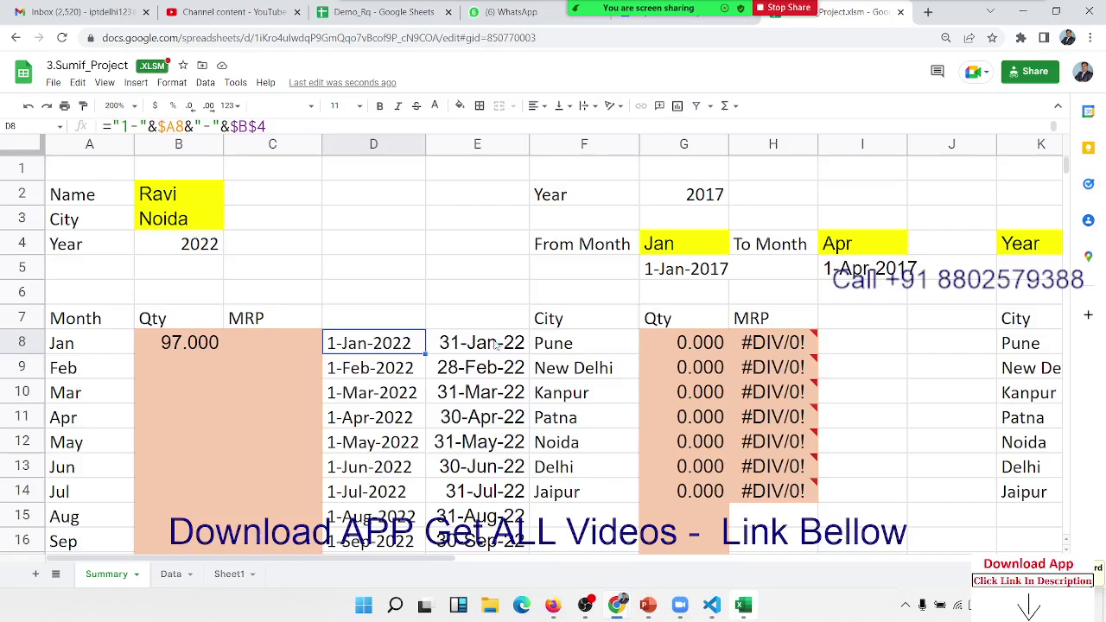
# Replace D8 inside E8's EOMONTH with the copied "1-"&$A8&"-"&$B$4 expression
pyautogui.click(516, 345)
pyautogui.press('F2')
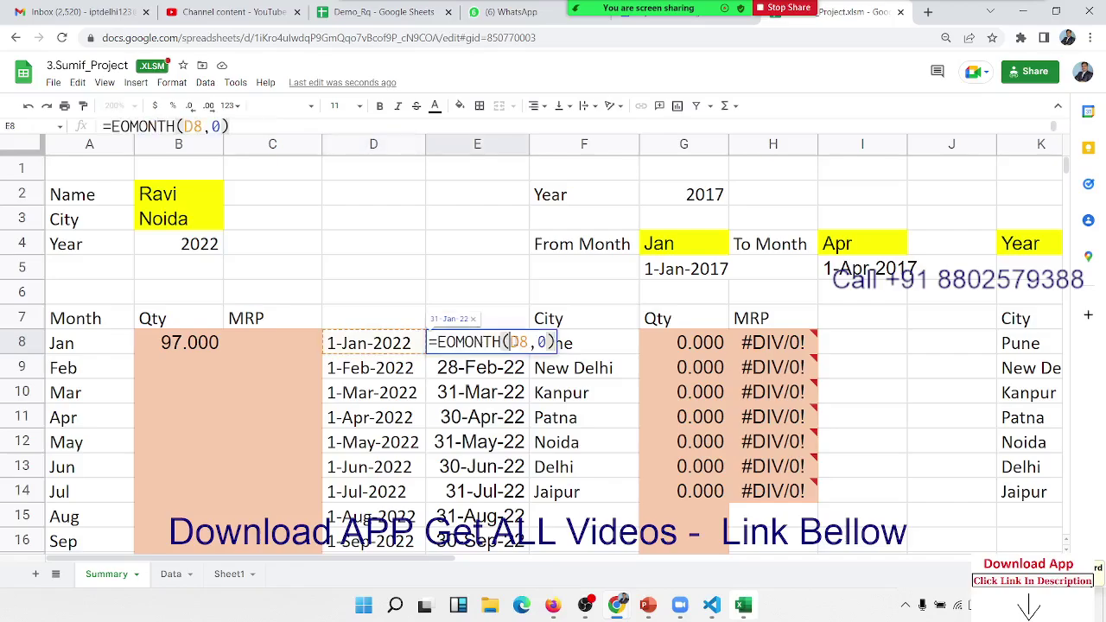
pyautogui.doubleClick(516, 342)
pyautogui.hotkey('ctrl', 'v')
pyautogui.press('Return')
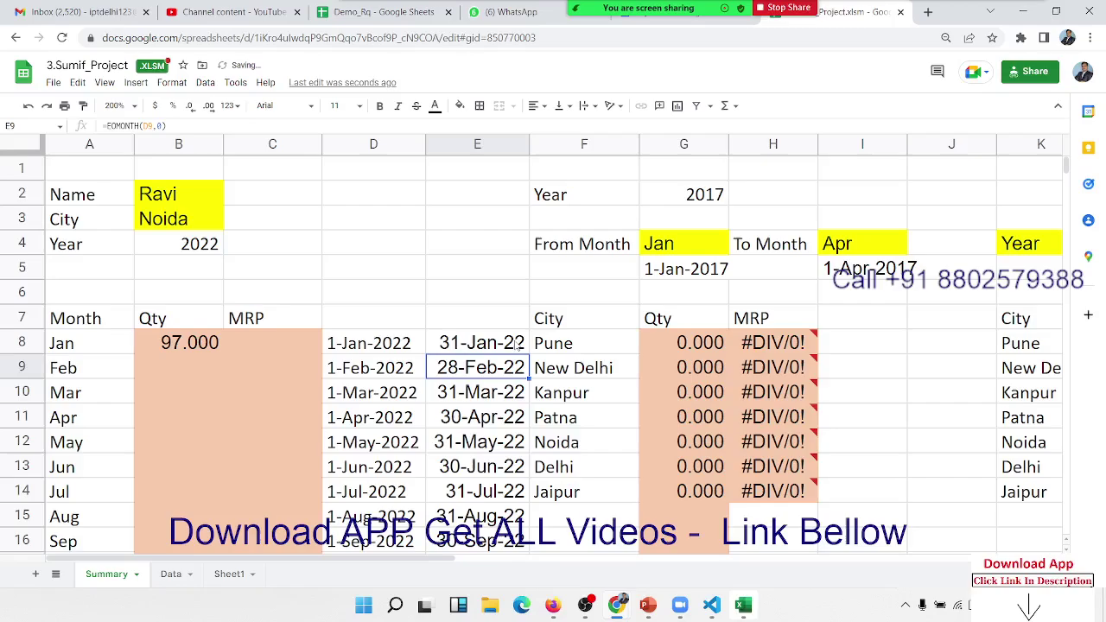
# Go back into B8's SUMIFS and select its D8 start-date reference
pyautogui.press('Up')
pyautogui.press('Left')
pyautogui.press('Left')
pyautogui.press('Left')
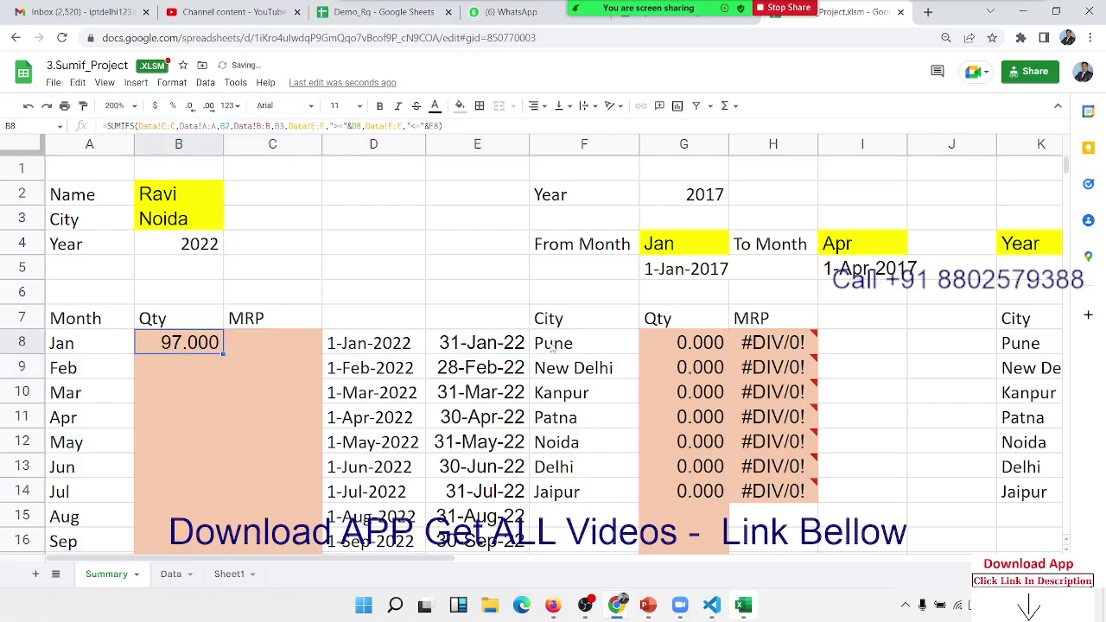
pyautogui.doubleClick(210, 343)
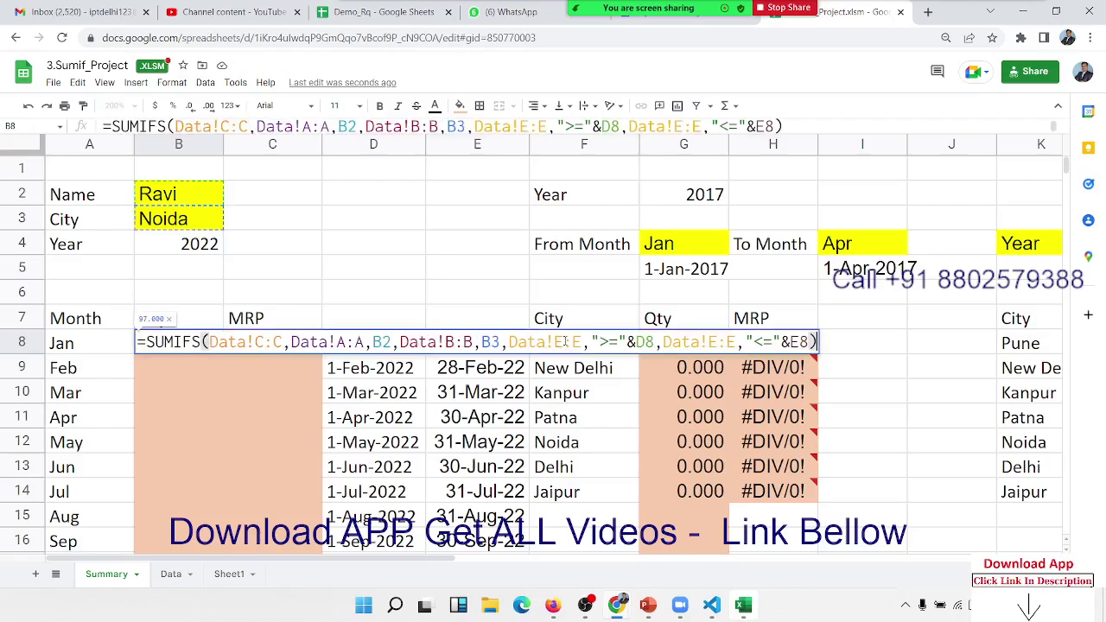
pyautogui.doubleClick(645, 342)
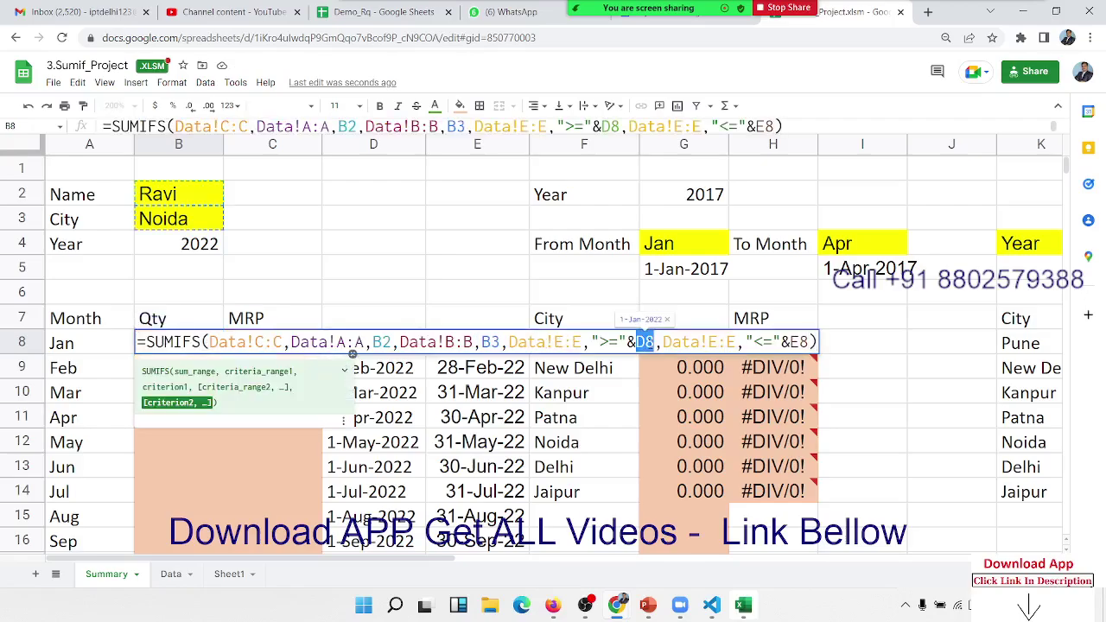
# Replace D8 in B8's SUMIFS with ("1-"&$A8&"-"&$B$4)
pyautogui.write('(')
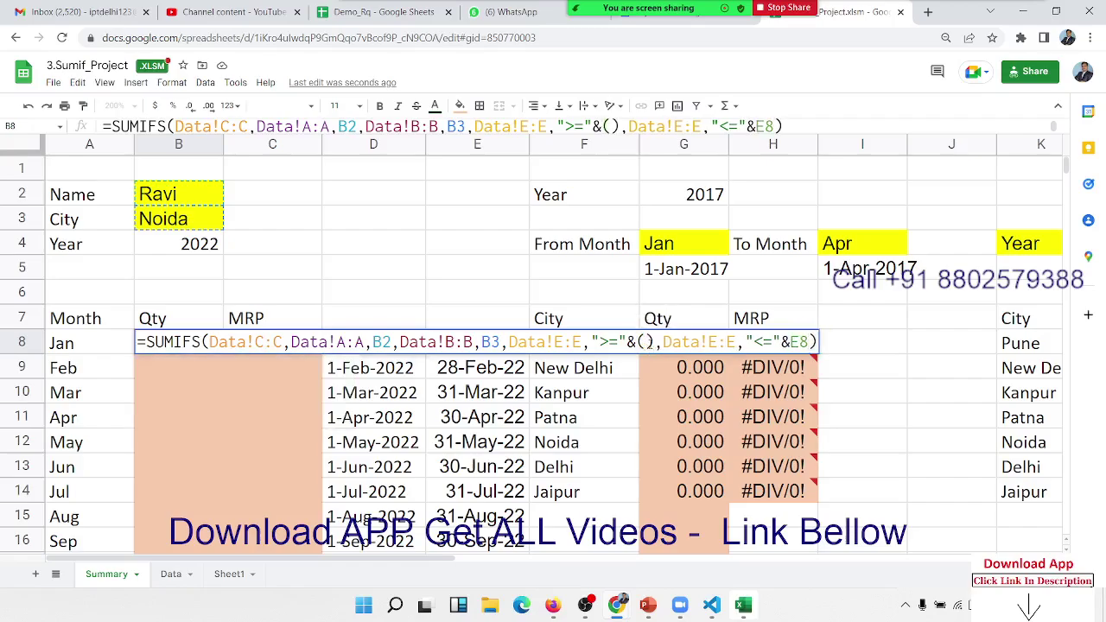
pyautogui.write('"1-"&$A8&"-"&$B$4')
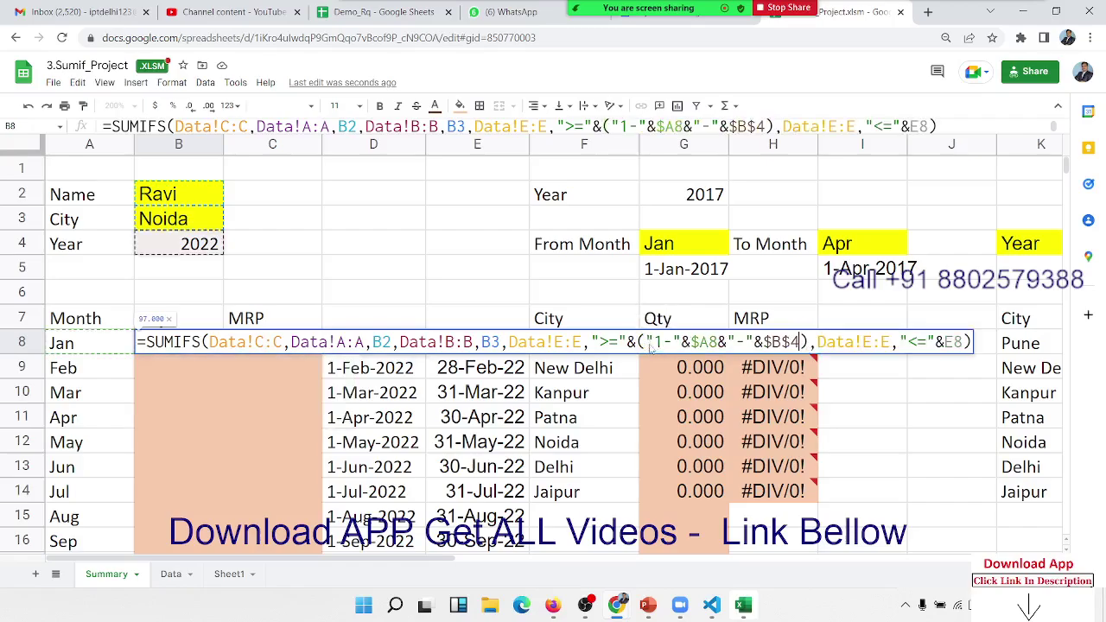
pyautogui.press('Return')
pyautogui.press('Up')
pyautogui.press('Right')
pyautogui.press('Right')
pyautogui.press('Right')
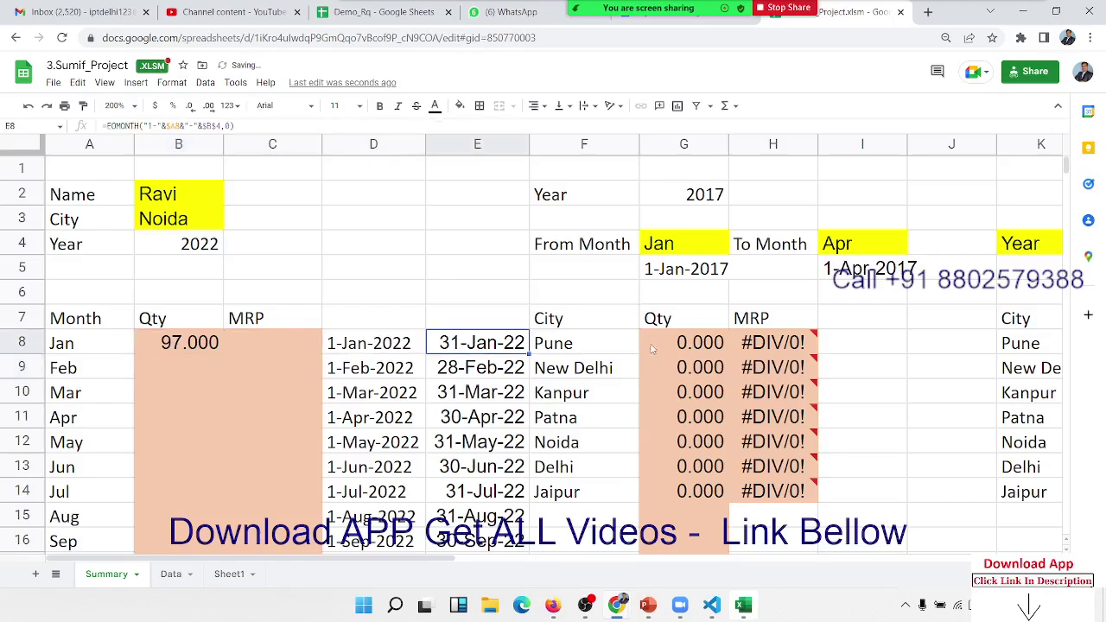
# Replace E8 in B8's SUMIFS with EOMONTH("1-"&$A8&"-"&$B$4,0)
pyautogui.doubleClick(476, 342)
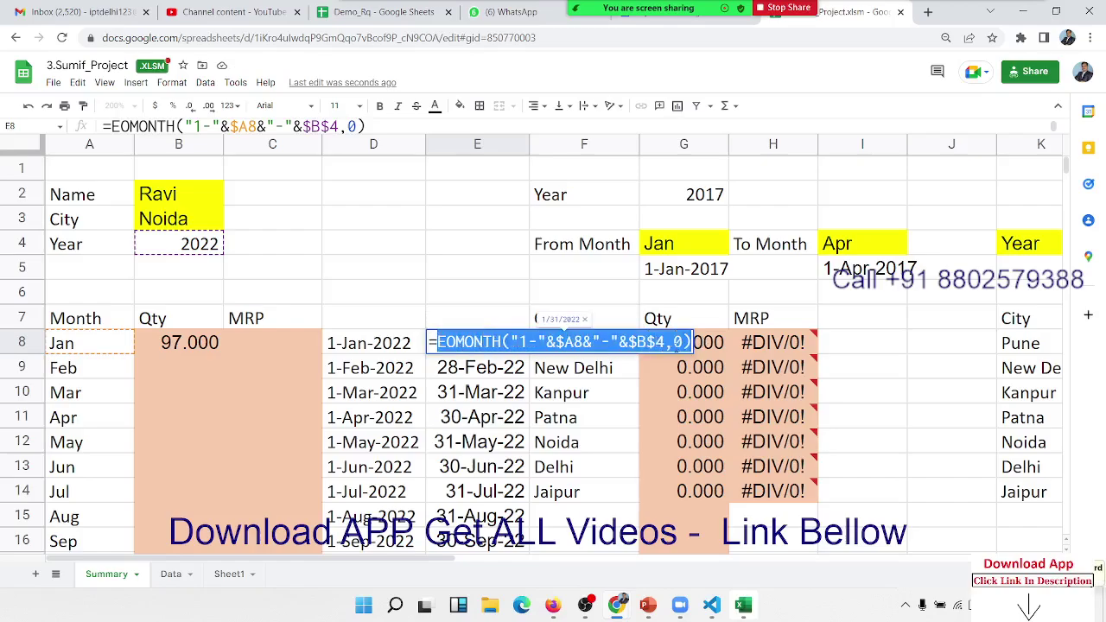
pyautogui.press('Escape')
pyautogui.click(214, 346)
pyautogui.doubleClick(214, 346)
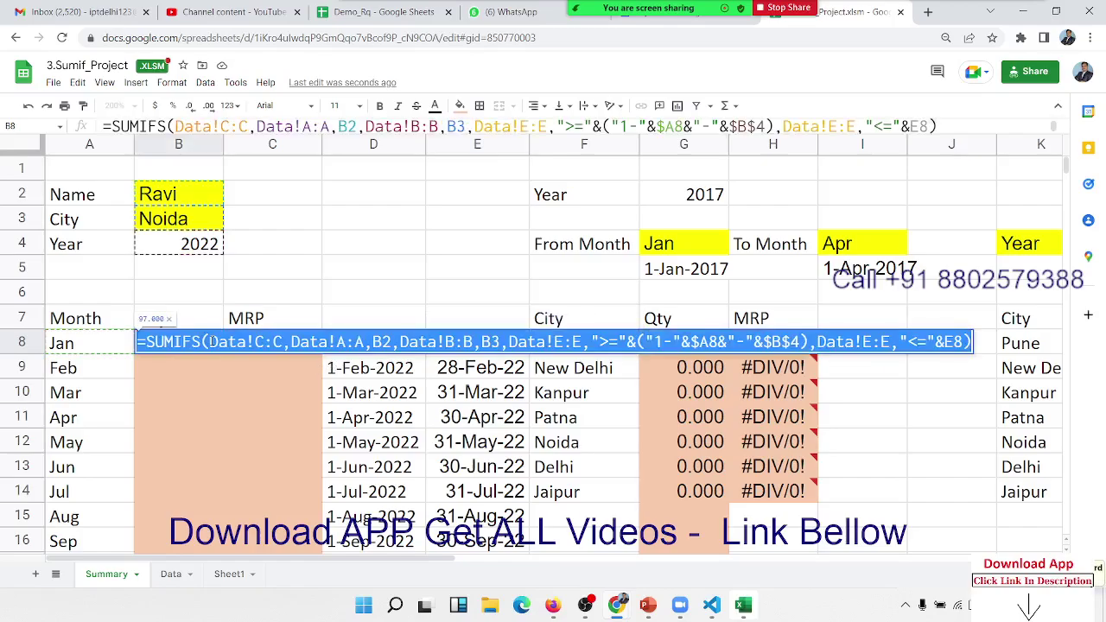
pyautogui.doubleClick(953, 342)
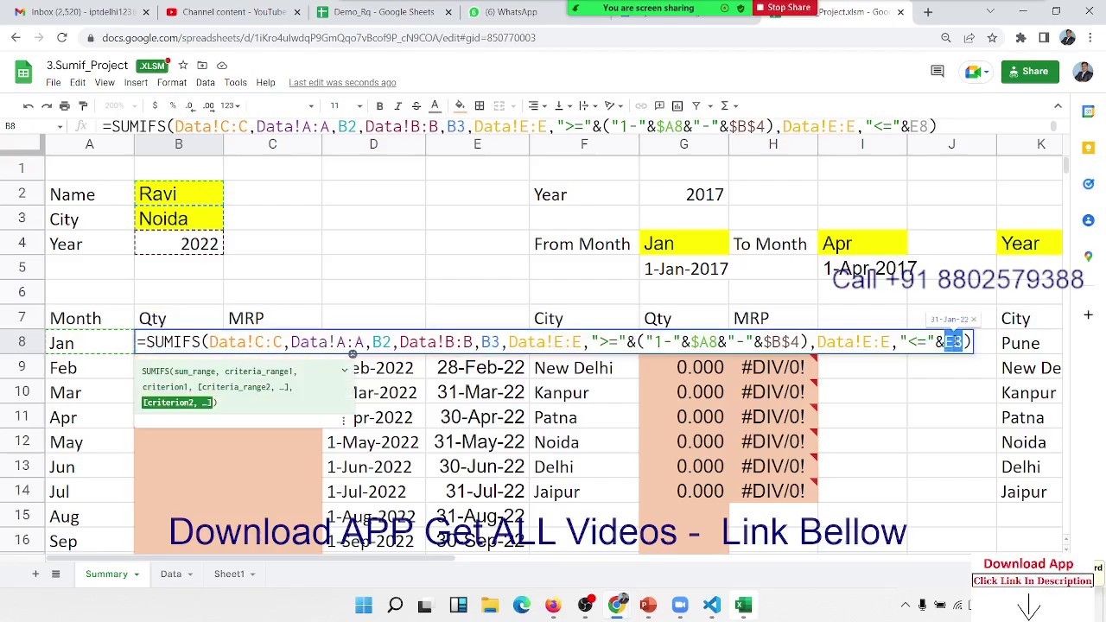
pyautogui.write('EOMONTH("1-"&$A8&"-"&$B$4,0')
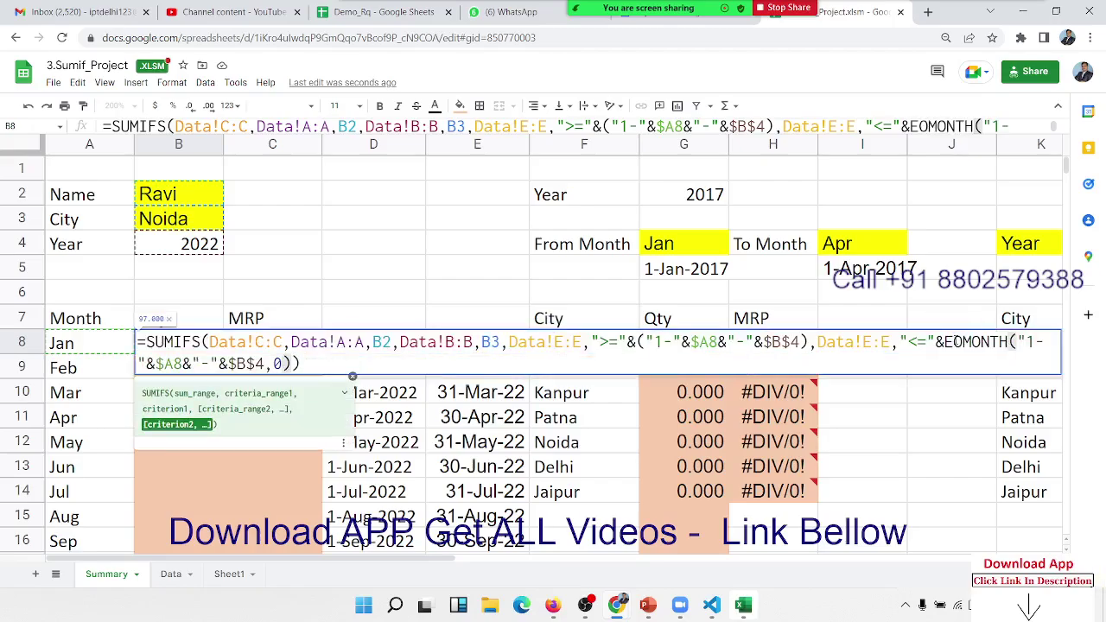
pyautogui.press('Return')
pyautogui.press('Up')
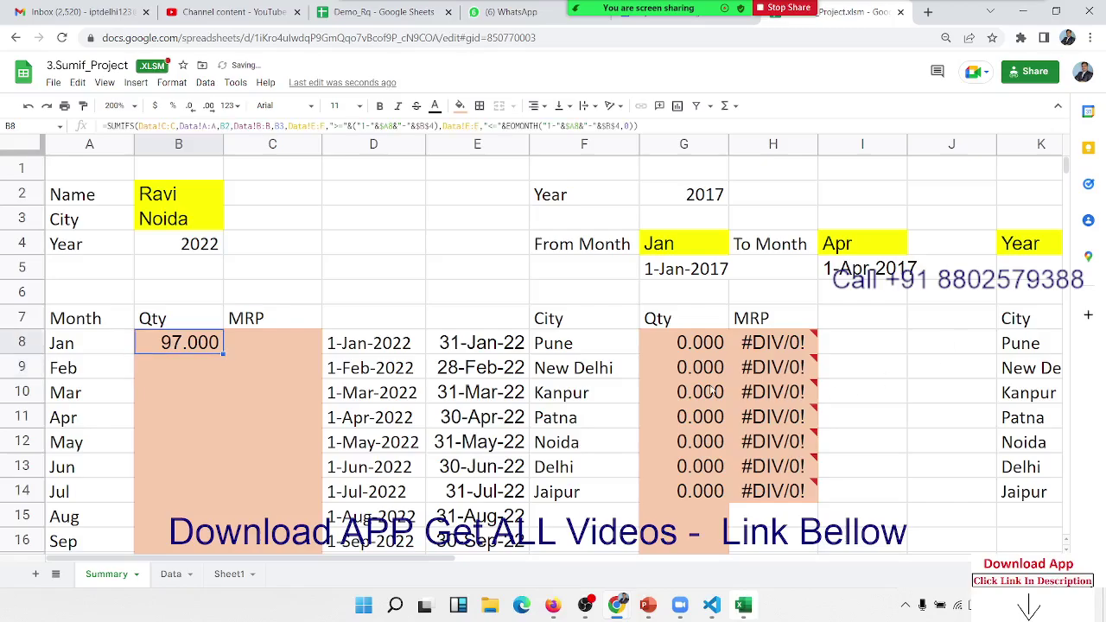
pyautogui.press('F2')
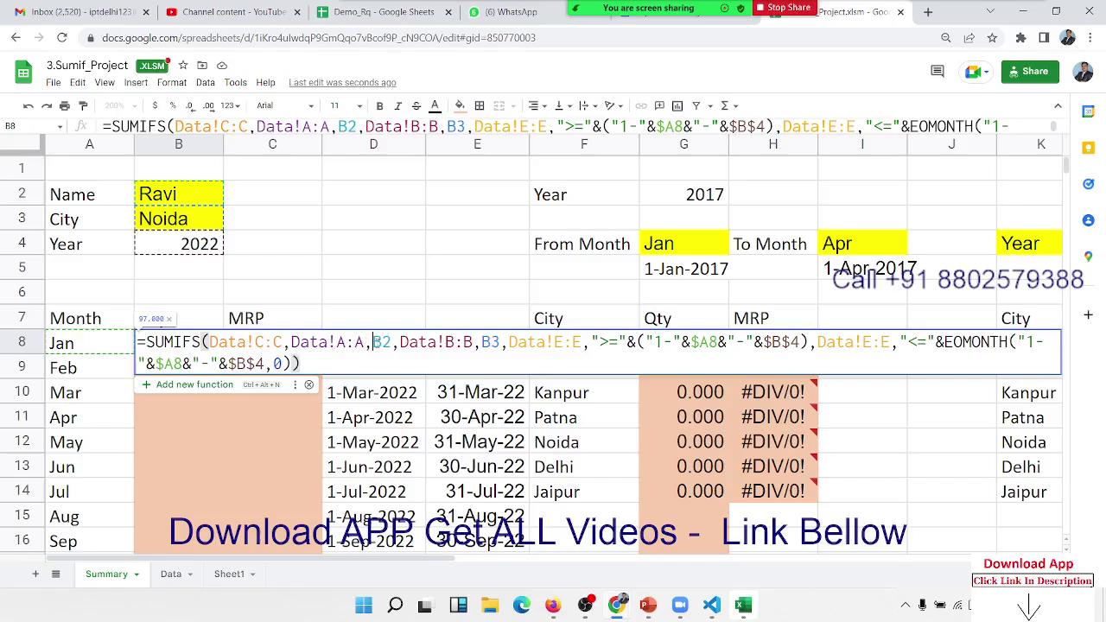
# Make B2 and B3 absolute in B8's SUMIFS and fill it down to B16
pyautogui.click(372, 342)
pyautogui.press('F4')
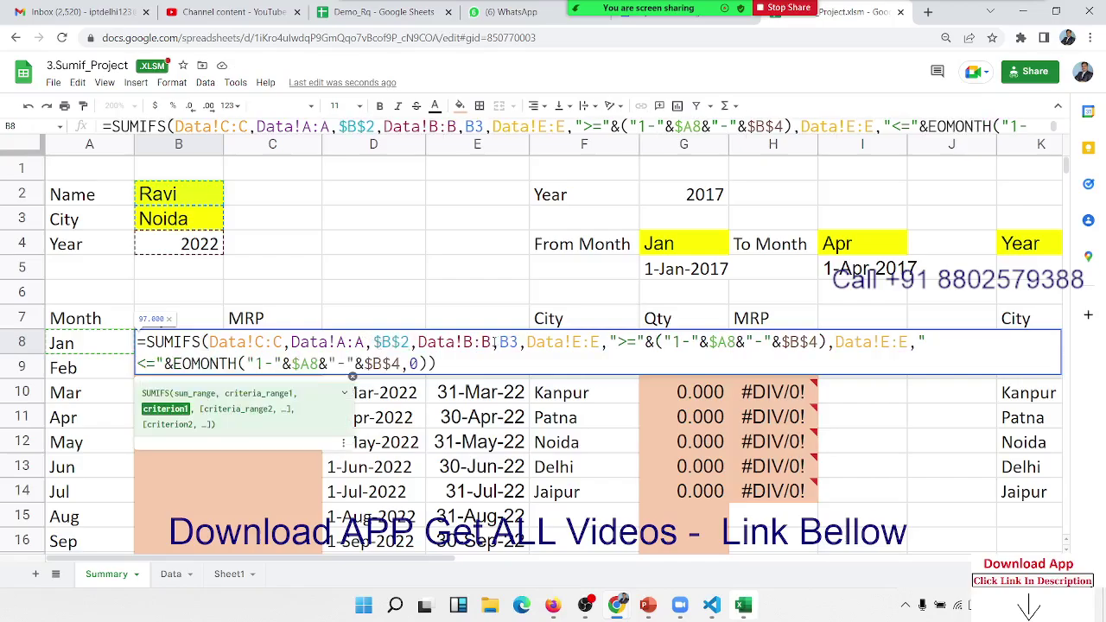
pyautogui.click(502, 342)
pyautogui.press('F4')
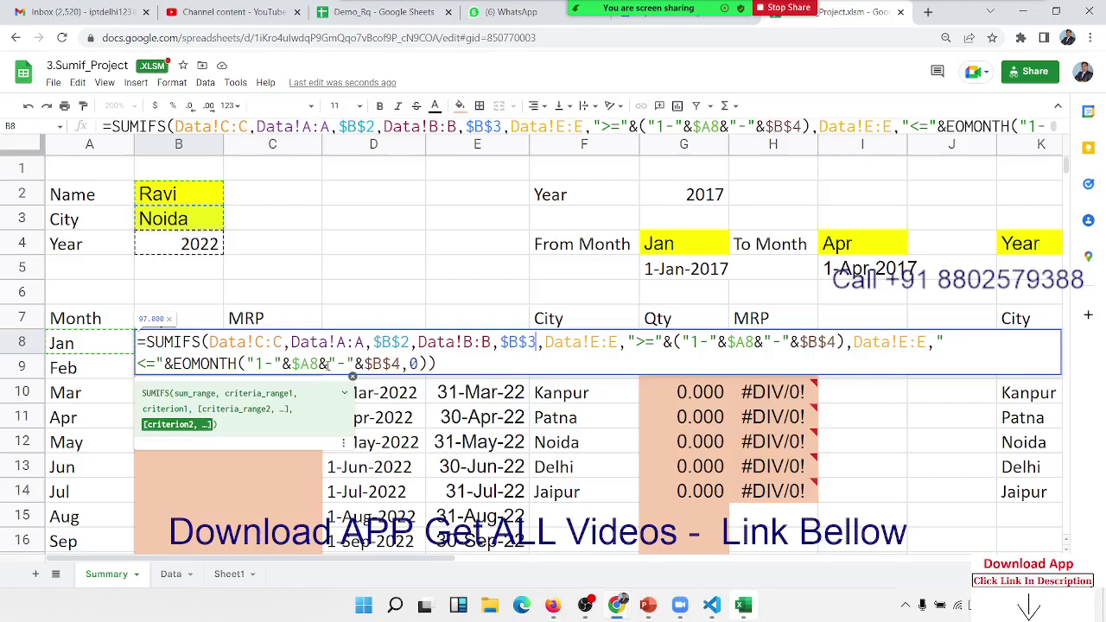
pyautogui.press('Return')
pyautogui.press('Up')
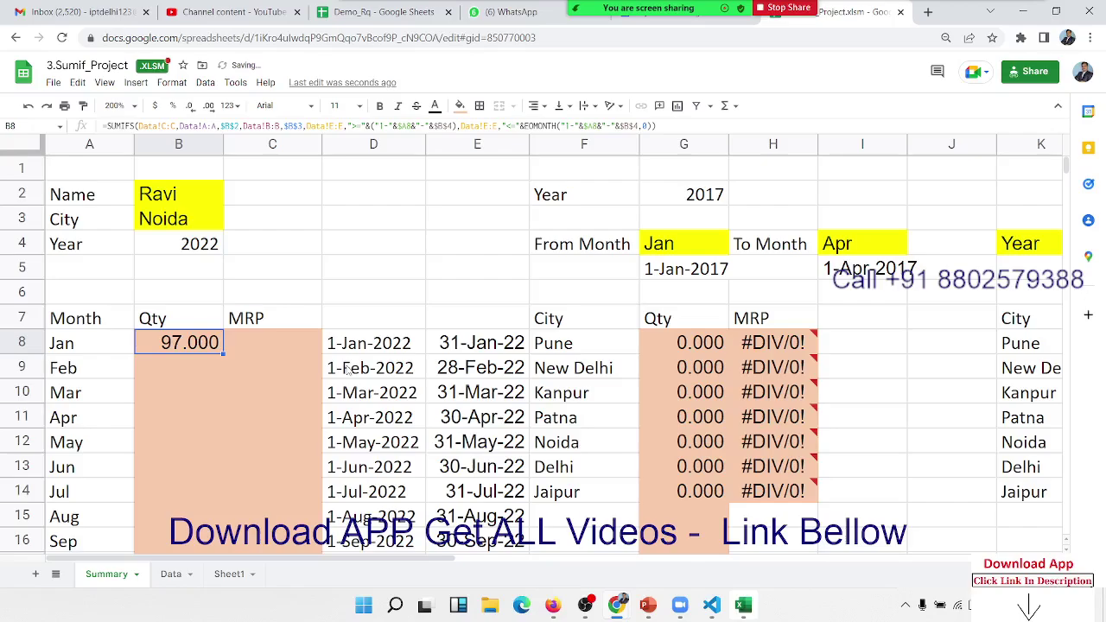
pyautogui.moveTo(223, 355); pyautogui.dragTo(192, 541)
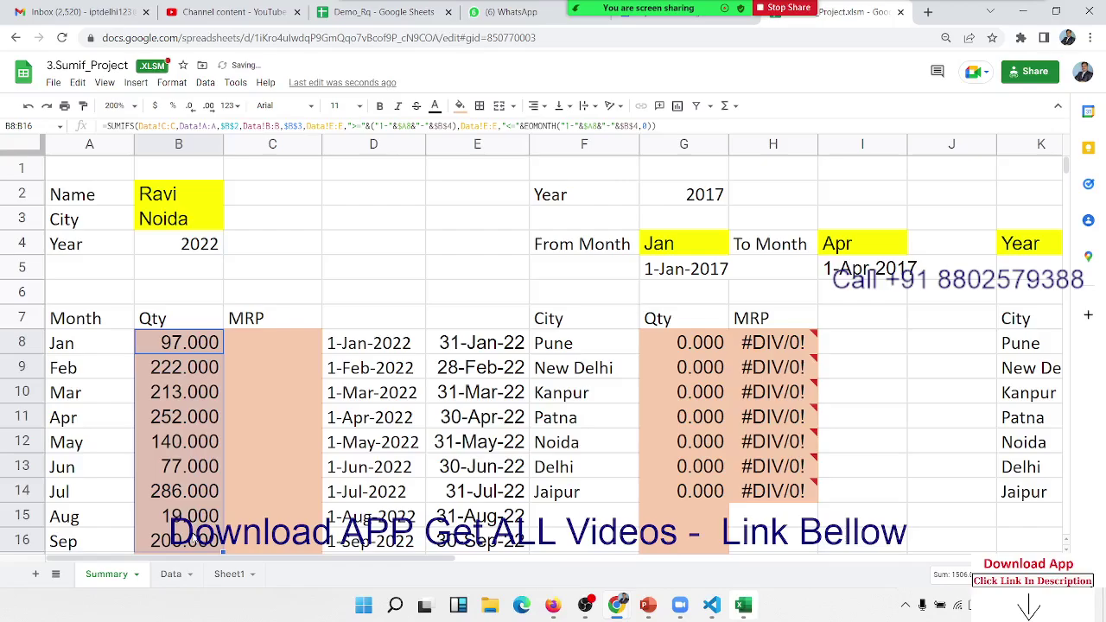
# Copy the full Qty SUMIFS formula from B8
pyautogui.click(168, 354)
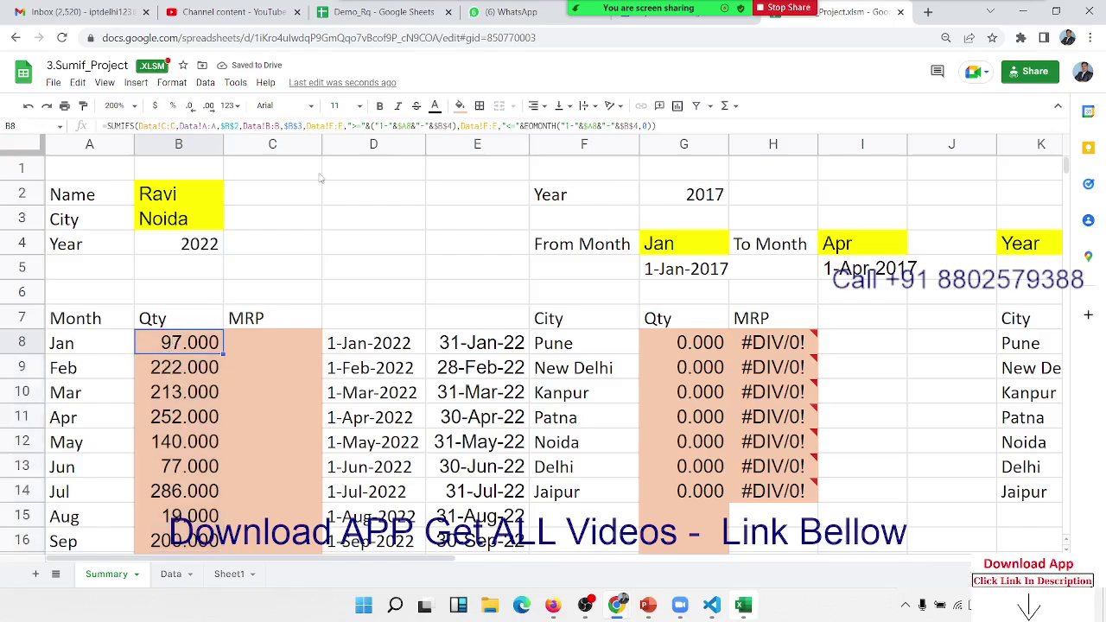
pyautogui.doubleClick(214, 342)
pyautogui.hotkey('ctrl', 'a')
pyautogui.hotkey('ctrl', 'c')
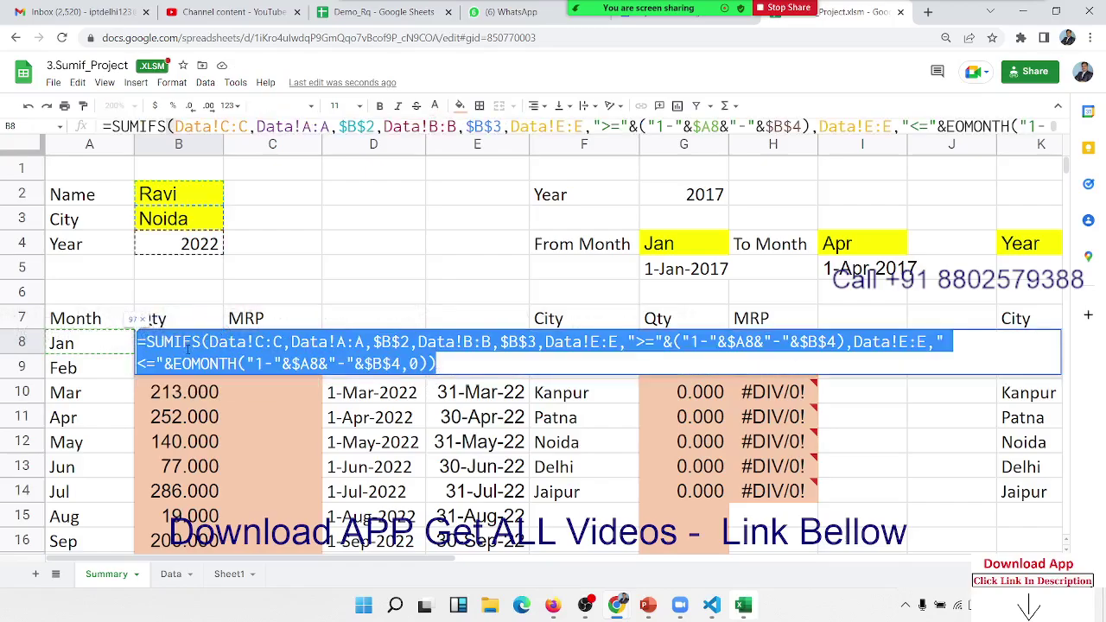
pyautogui.press('Escape')
# Paste the Qty formula into C8 and switch SUMIFS to AVERAGEIFS
pyautogui.click(242, 344)
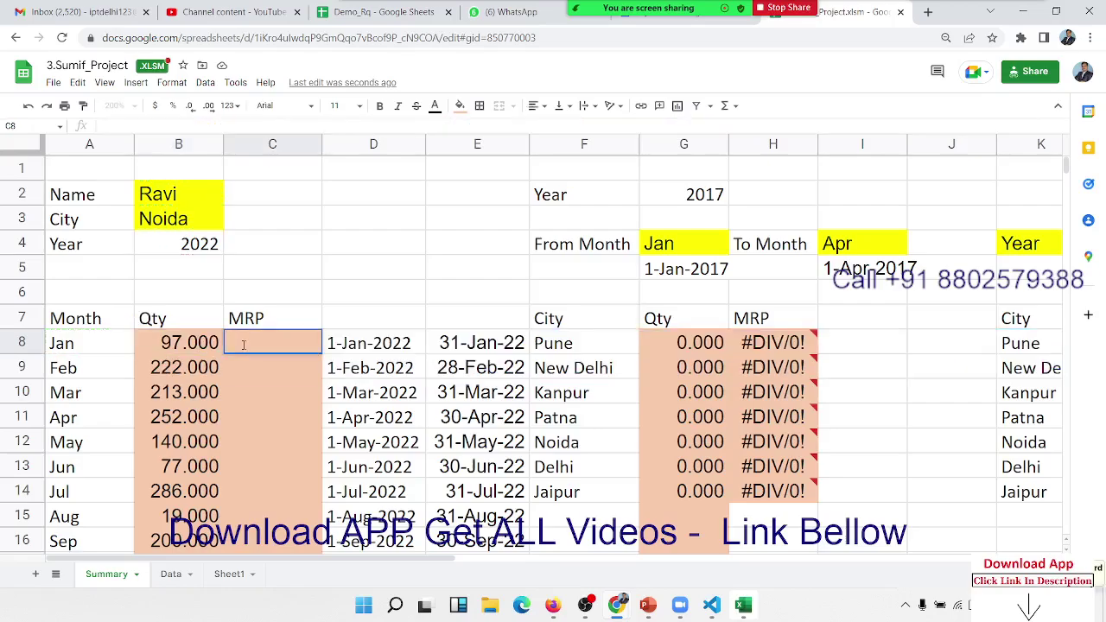
pyautogui.doubleClick(243, 344)
pyautogui.hotkey('ctrl', 'v')
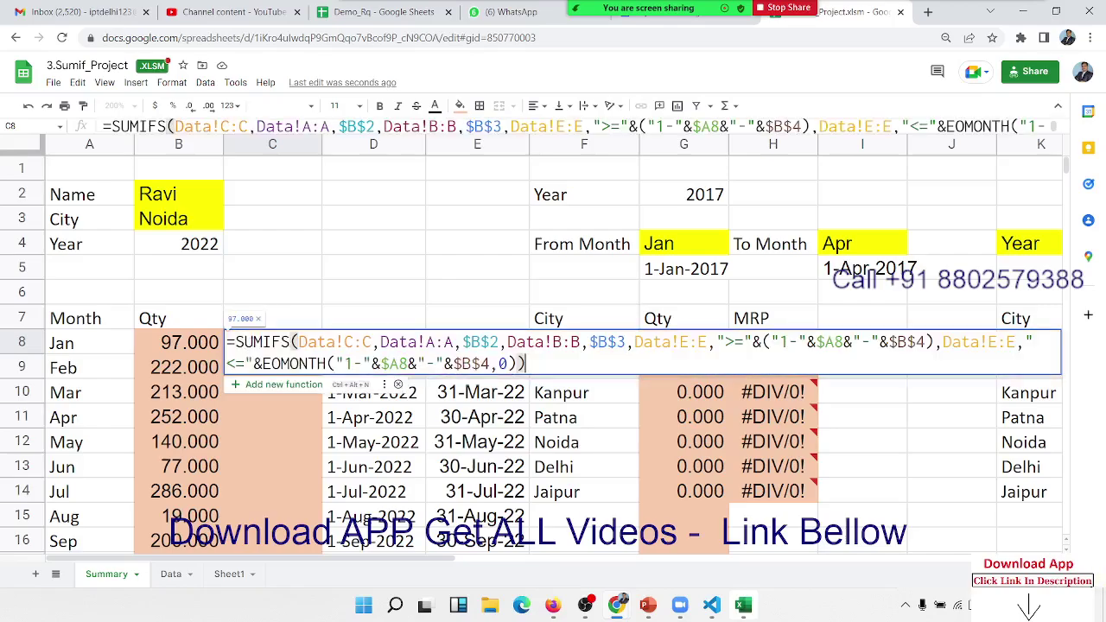
pyautogui.doubleClick(242, 342)
pyautogui.press('BackSpace')
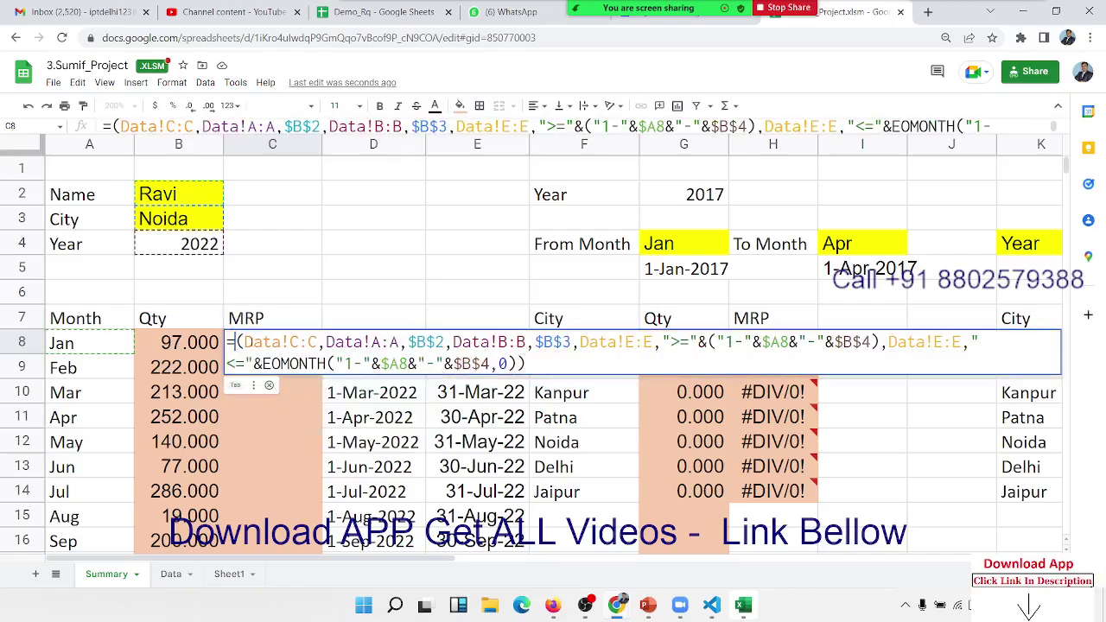
pyautogui.write('av')
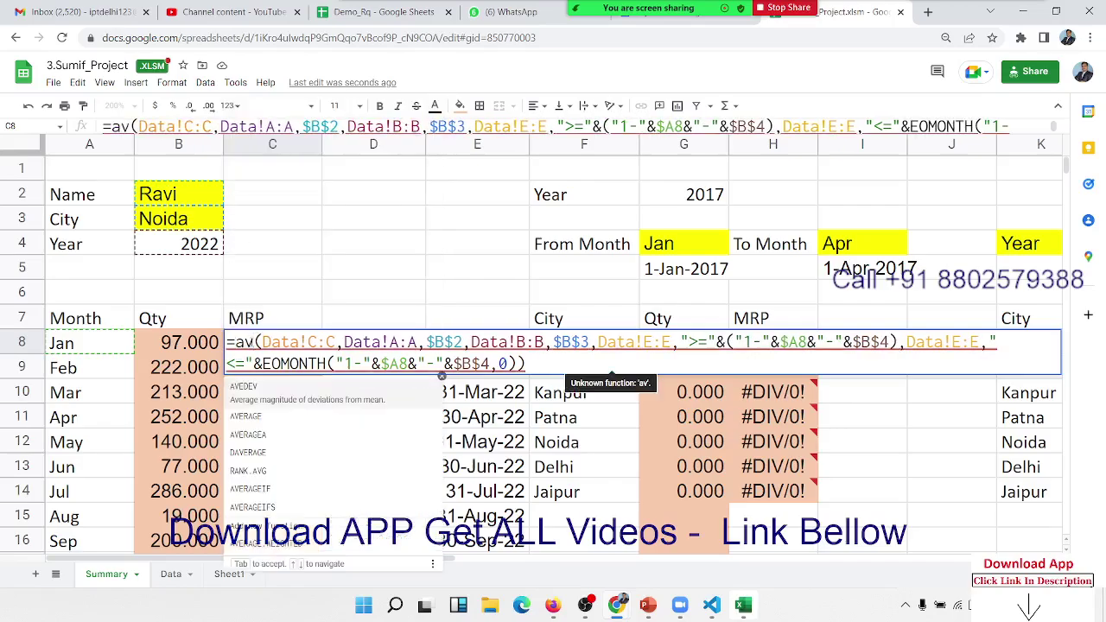
pyautogui.press('Down')
pyautogui.press('Down')
pyautogui.press('Down')
pyautogui.press('Down')
pyautogui.press('Down')
pyautogui.press('Down')
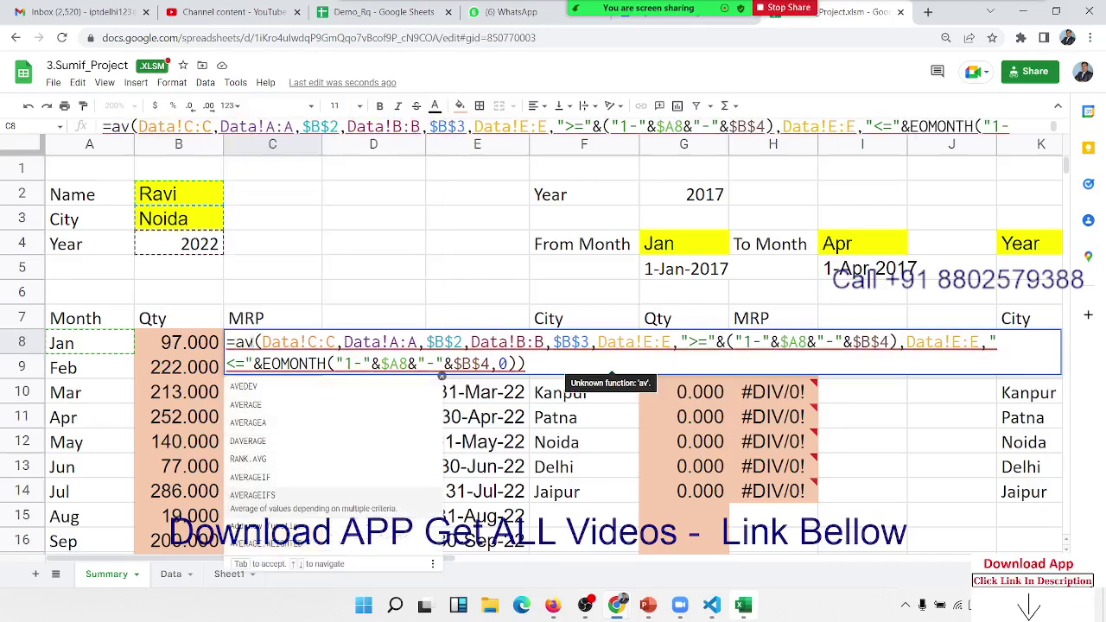
pyautogui.press('Tab')
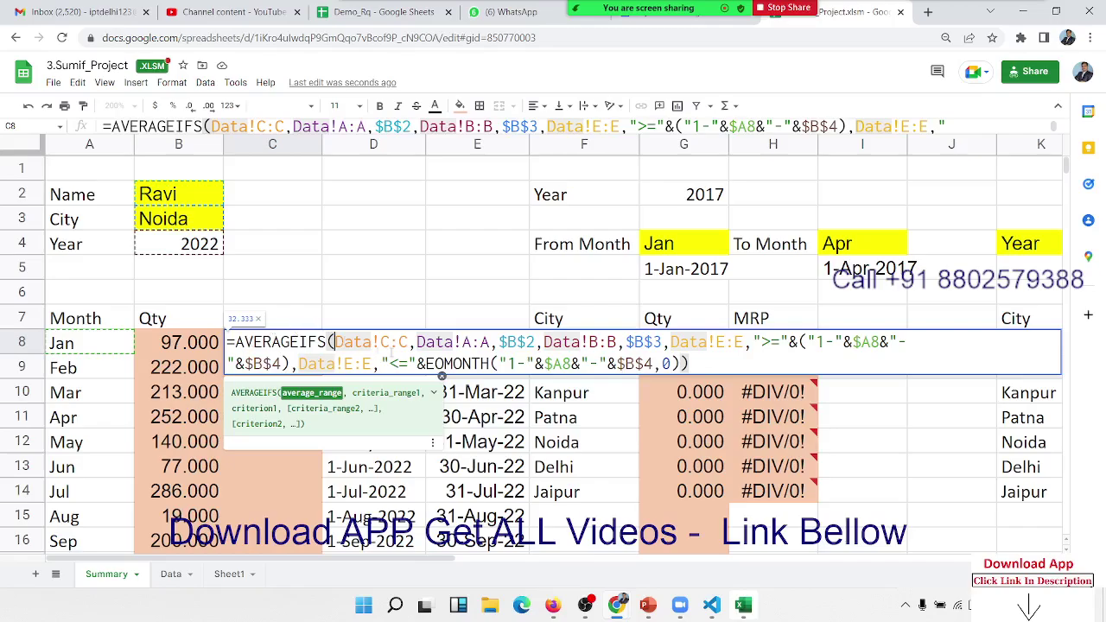
# Change the averaged range from Data!C:C to Data!D:D, giving Jan MRP 83.000
pyautogui.click(384, 342)
pyautogui.press('BackSpace')
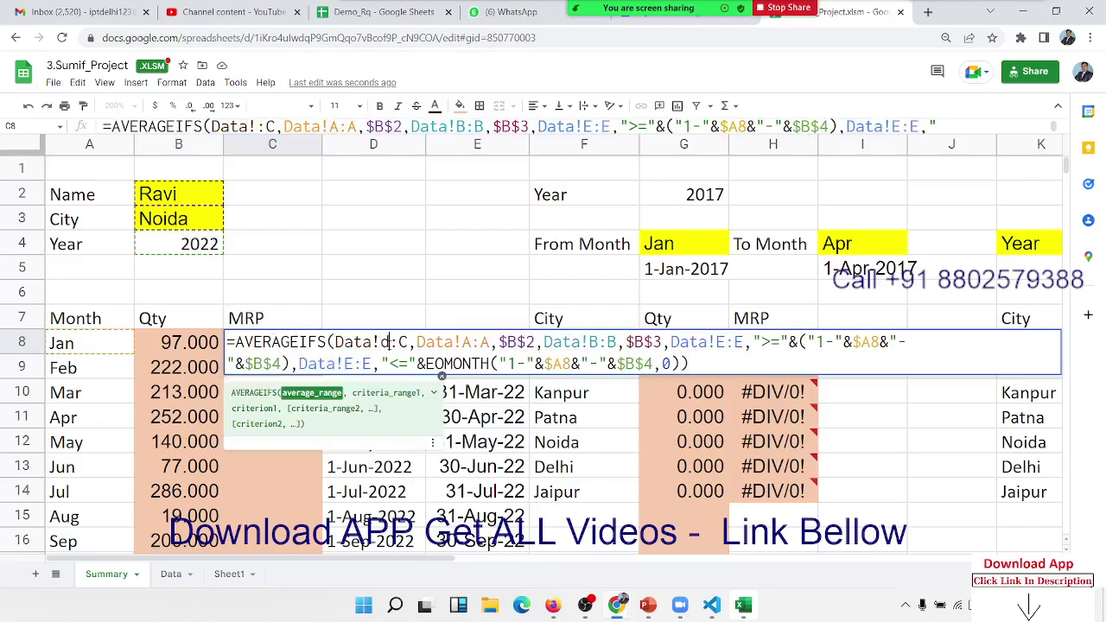
pyautogui.write('d')
pyautogui.press('Delete')
pyautogui.write('d')
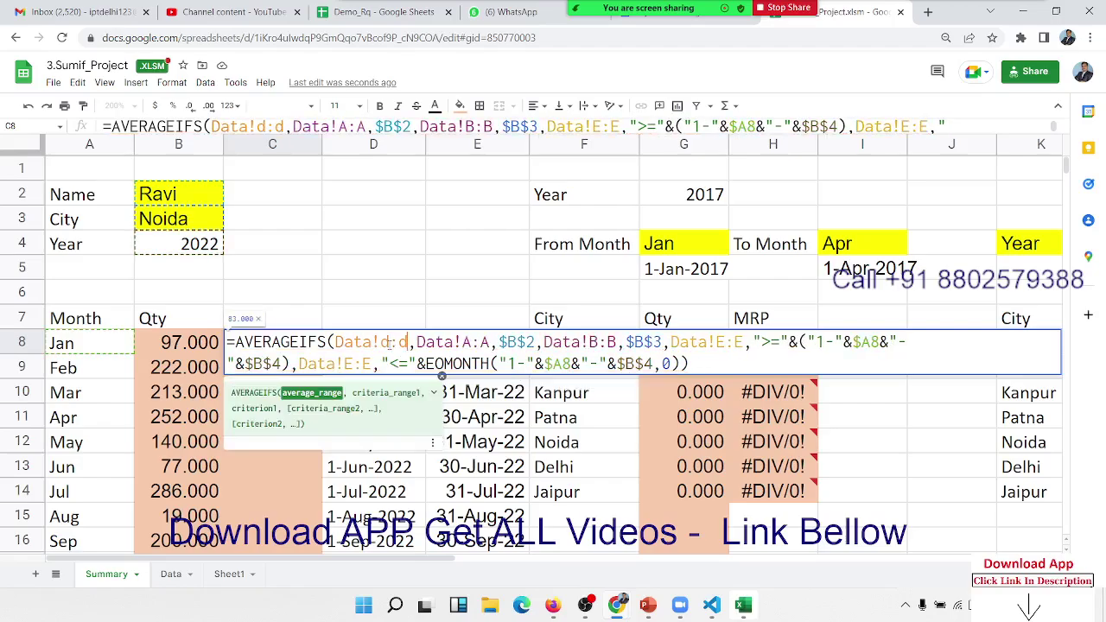
pyautogui.press('Return')
pyautogui.press('Up')
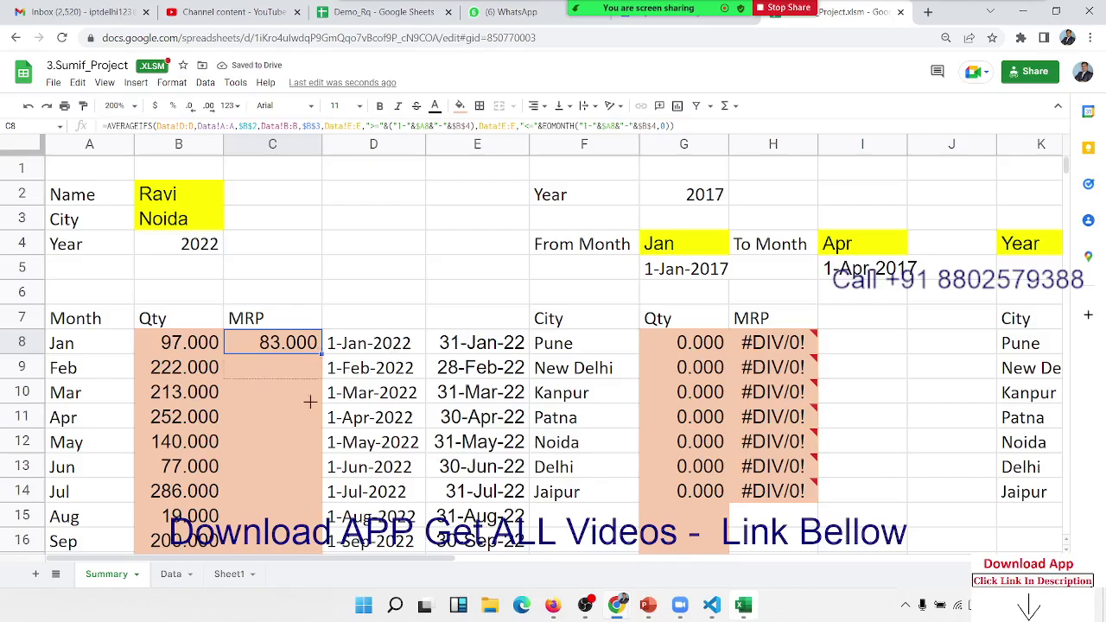
# Fill C8's MRP average down to C19 and clear the city Qty/MRP results in G8:H14
pyautogui.moveTo(284, 573)
pyautogui.mouseDown()
pyautogui.moveTo(292, 408)
pyautogui.moveTo(294, 423)
pyautogui.mouseUp()
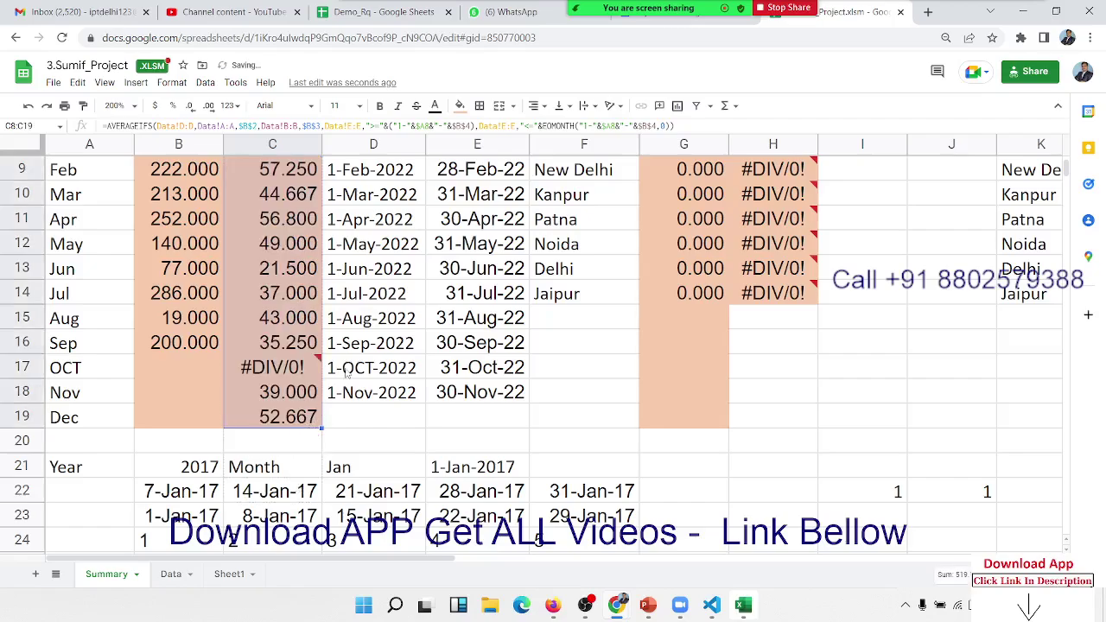
pyautogui.scroll(3, 348, 376)
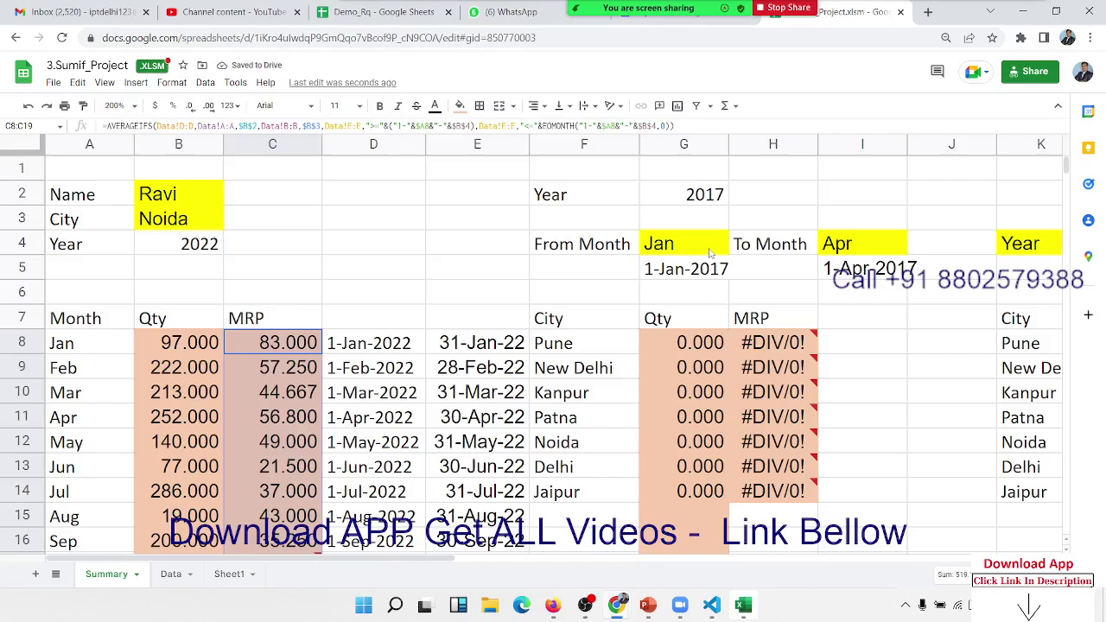
pyautogui.click(711, 267)
pyautogui.click(845, 275)
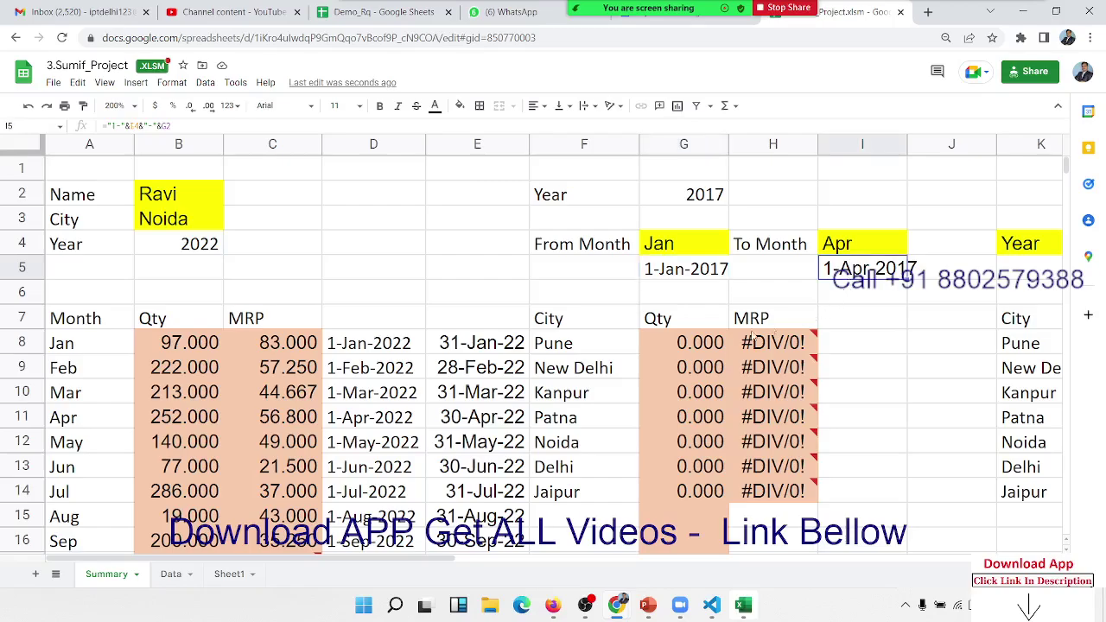
pyautogui.click(686, 349)
pyautogui.moveTo(740, 396); pyautogui.dragTo(801, 501)
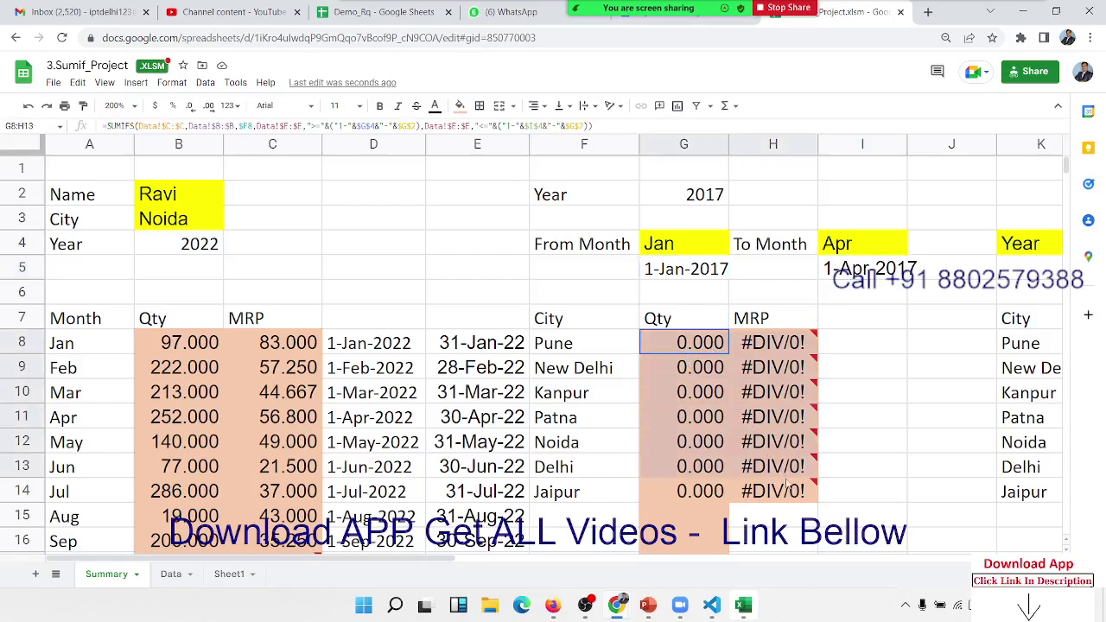
pyautogui.press('Delete')
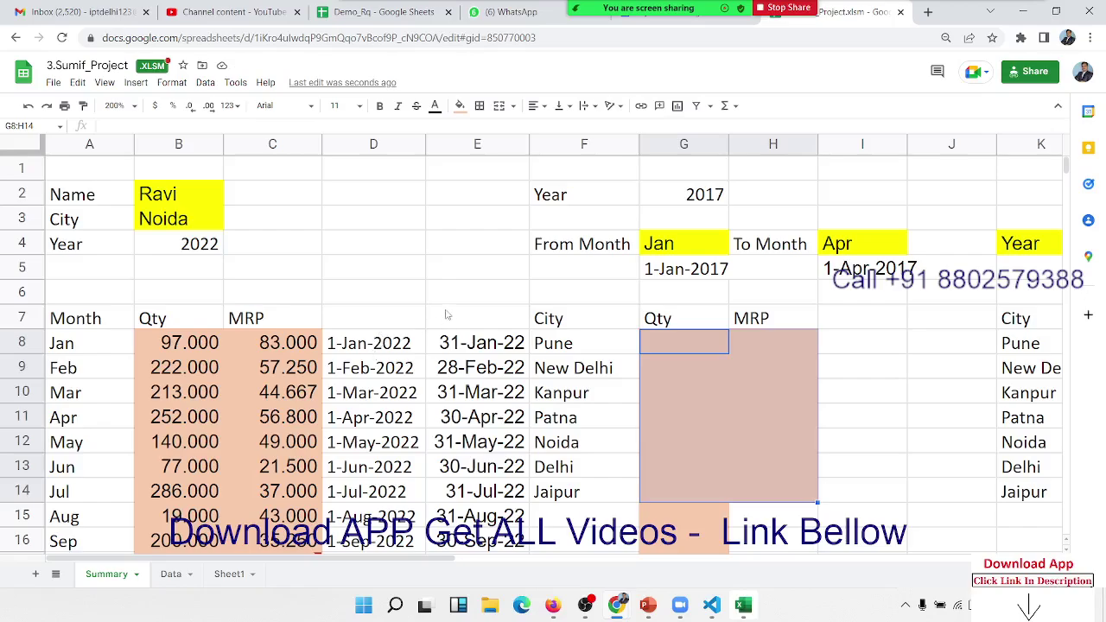
pyautogui.click(413, 296)
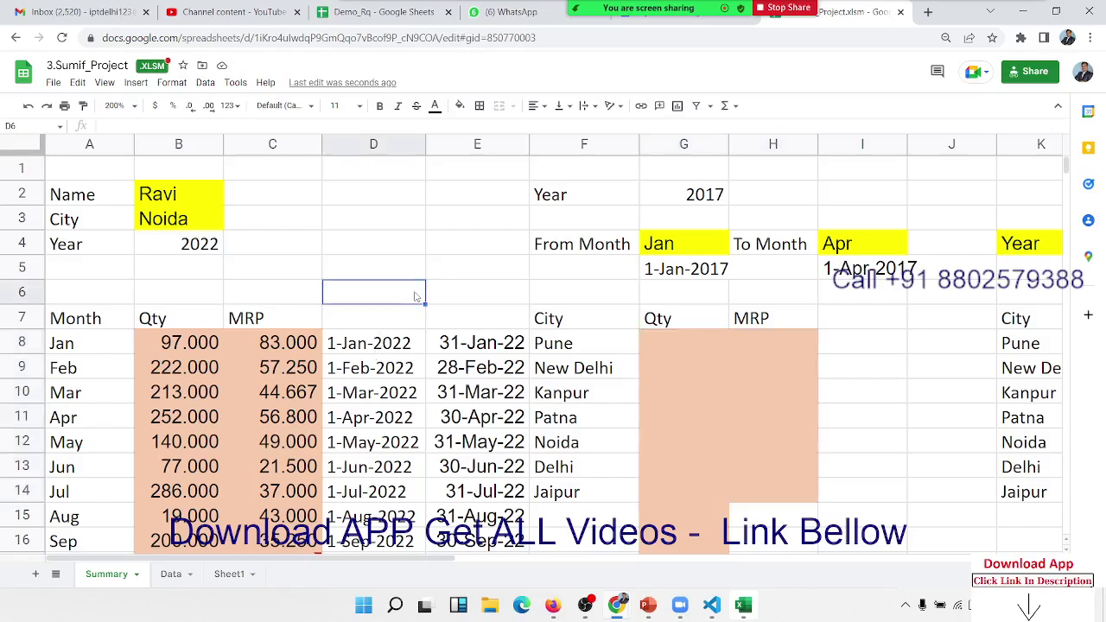
# Copy the spreadsheet's share link, leaving general access as view-only
pyautogui.click(1024, 76)
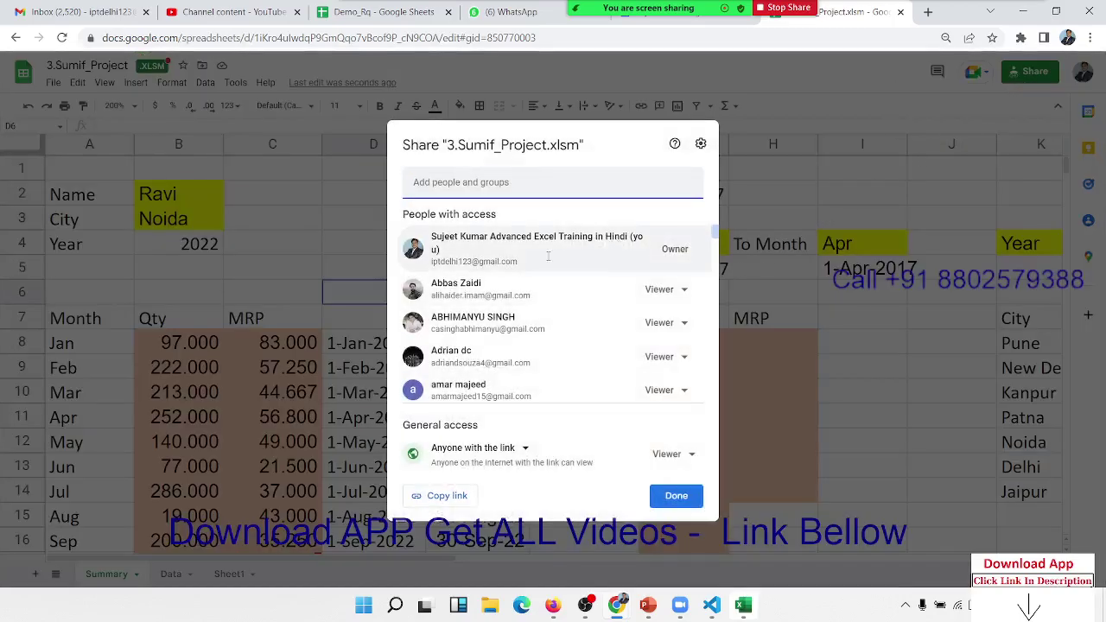
pyautogui.click(447, 451)
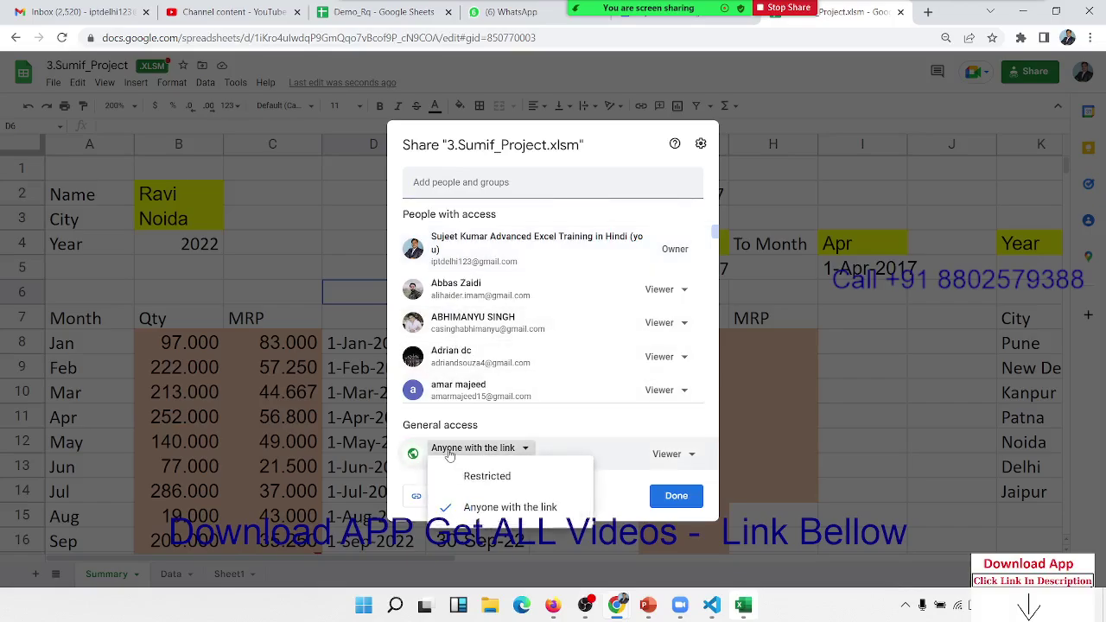
pyautogui.click(392, 476)
pyautogui.click(446, 495)
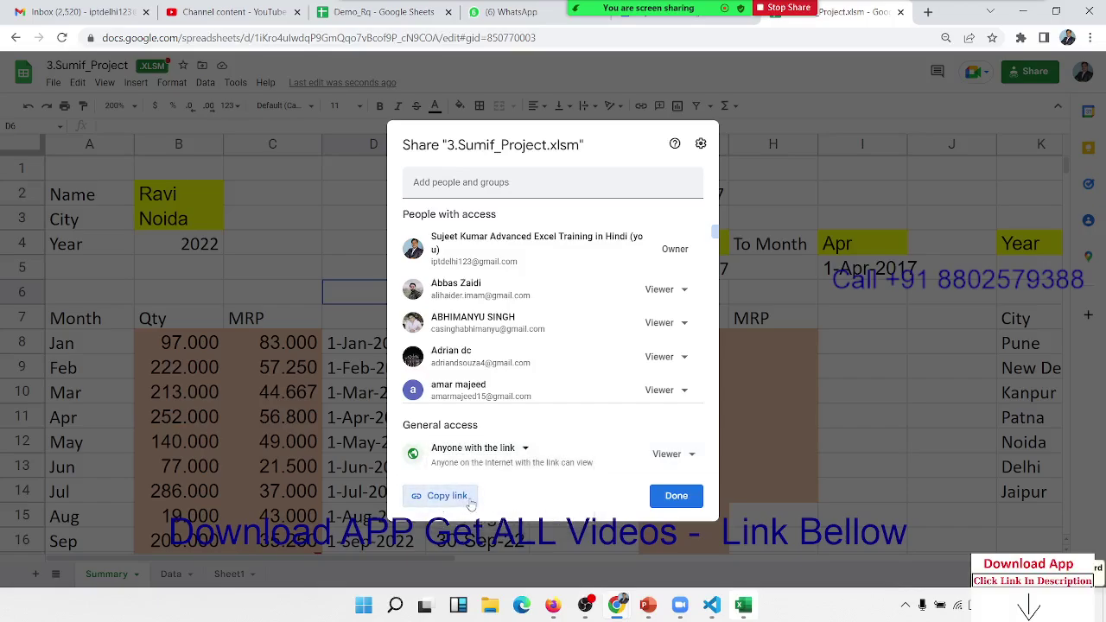
pyautogui.click(676, 496)
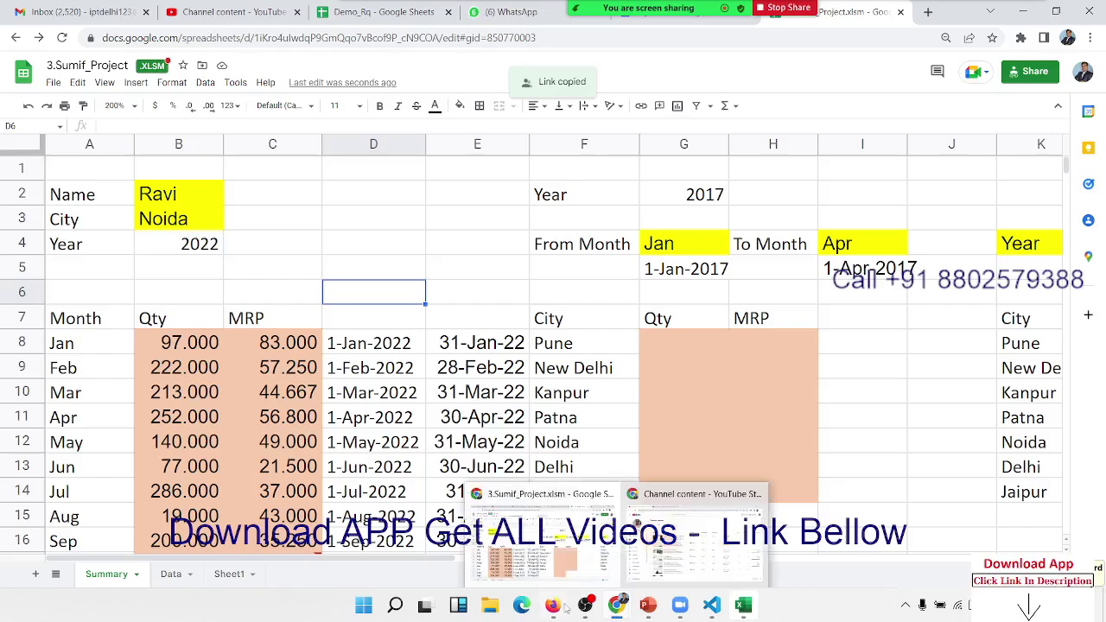
# Paste the viewer link into the WhatsApp message box, then delete it again
pyautogui.click(557, 605)
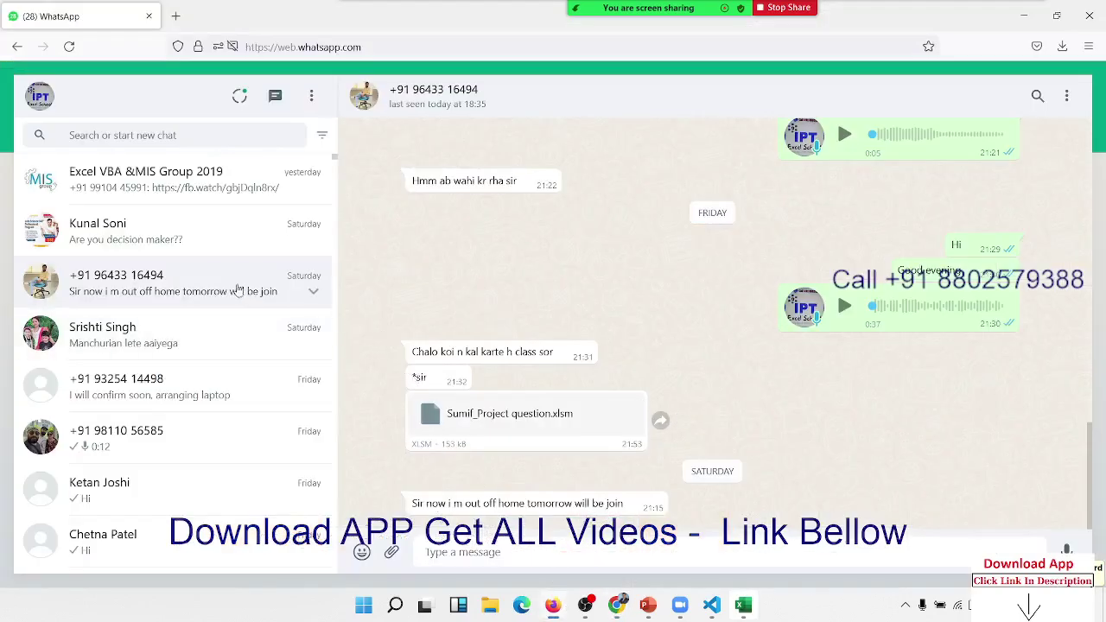
pyautogui.click(447, 553)
pyautogui.hotkey('ctrl', 'v')
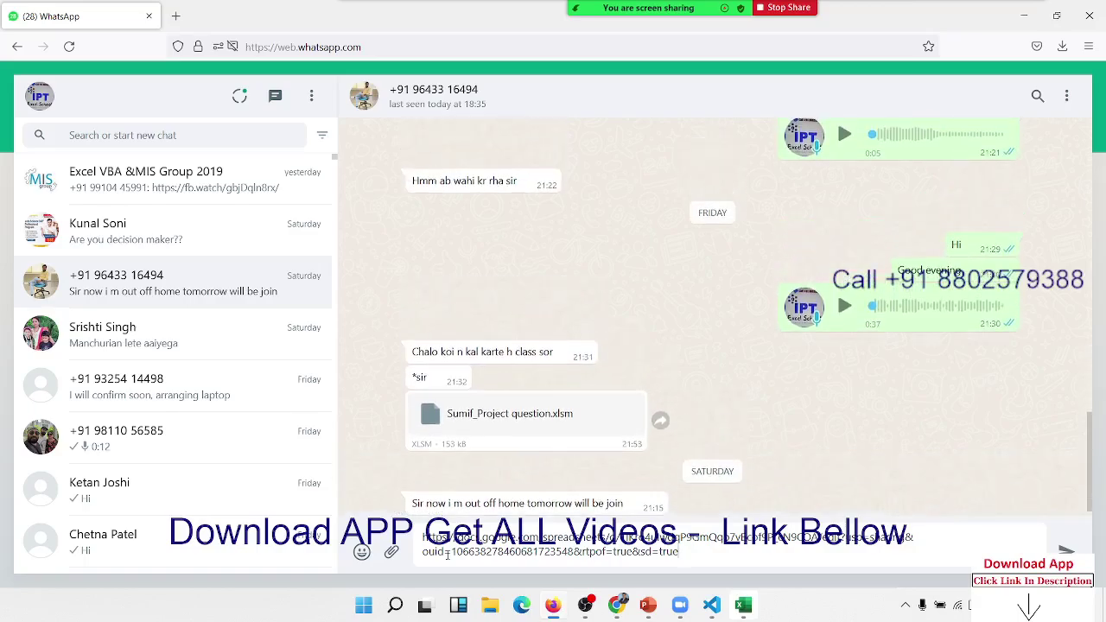
pyautogui.hotkey('ctrl', 'a')
pyautogui.press('BackSpace')
pyautogui.hotkey('alt', 'Tab')
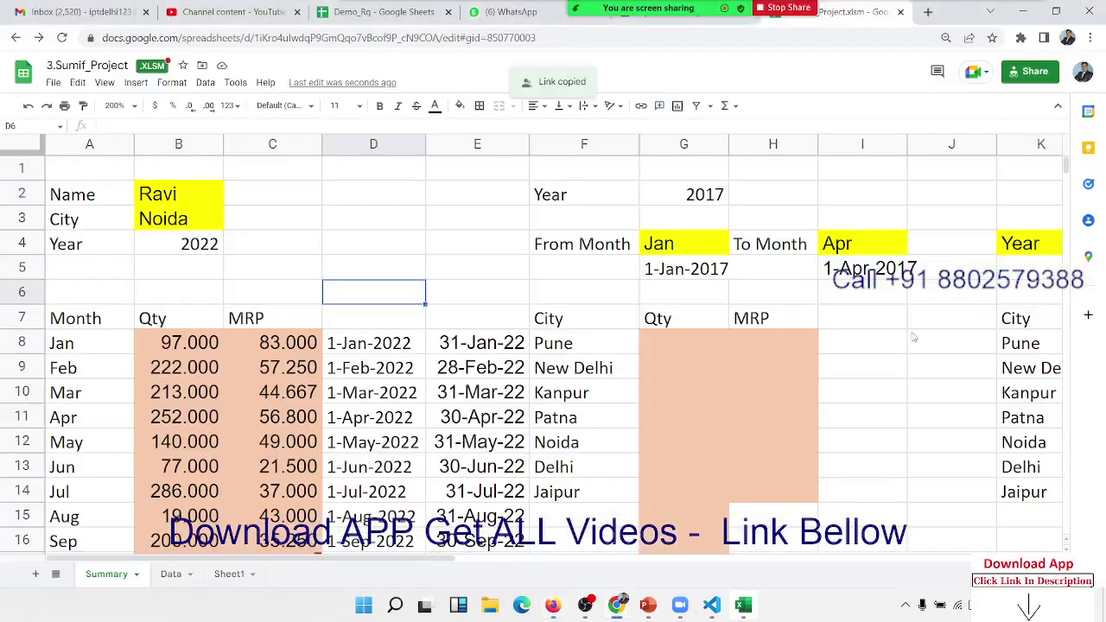
# Change link access from Viewer to Editor and copy the editor share link
pyautogui.click(1032, 72)
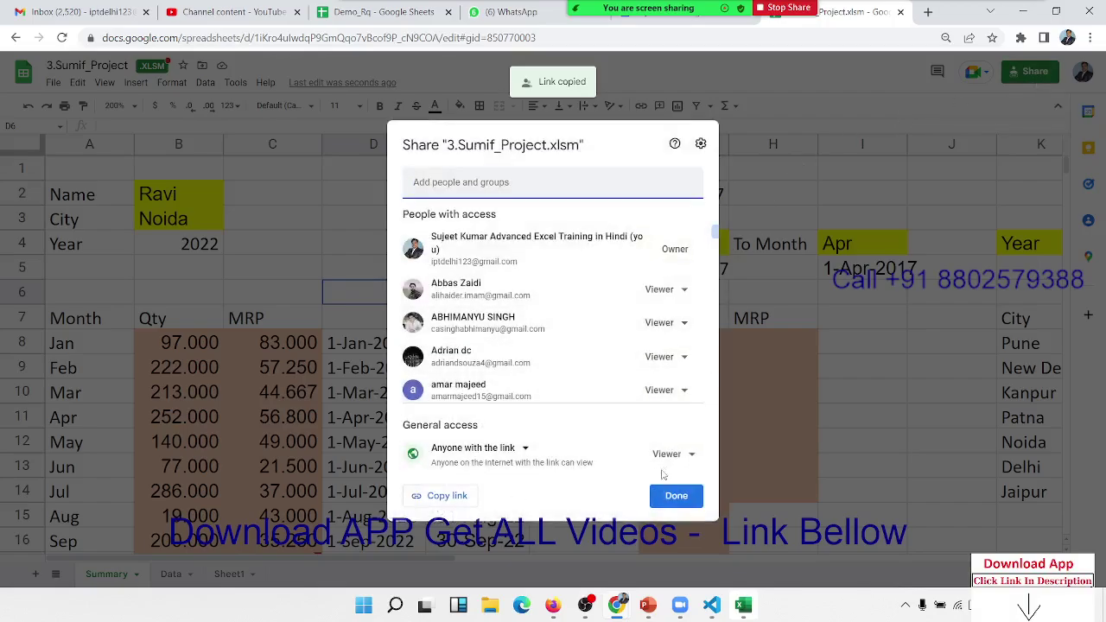
pyautogui.click(669, 456)
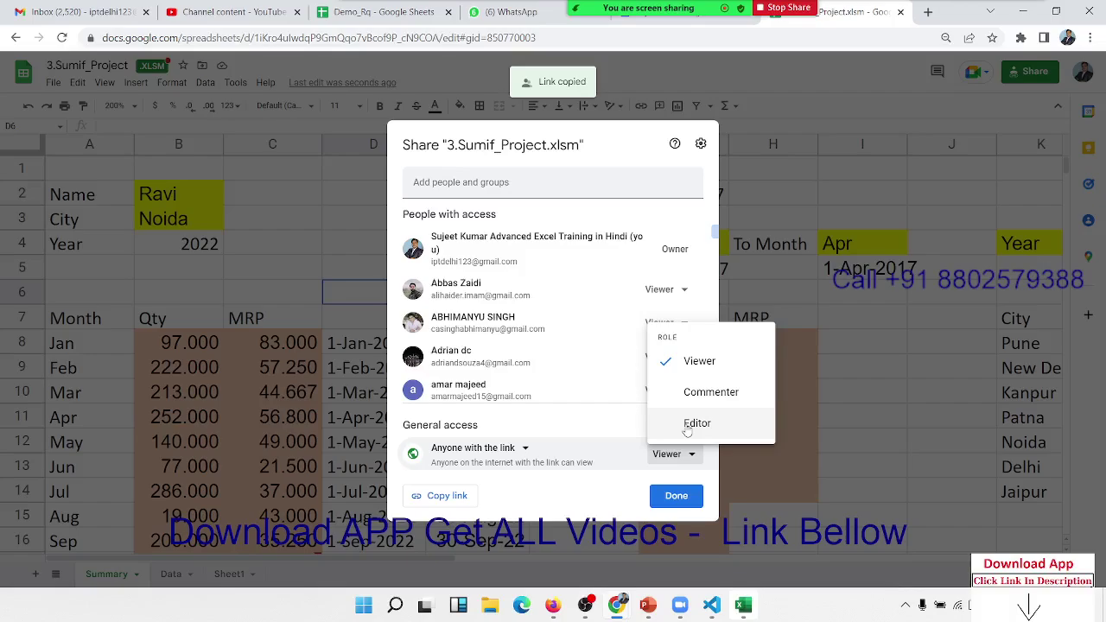
pyautogui.click(691, 425)
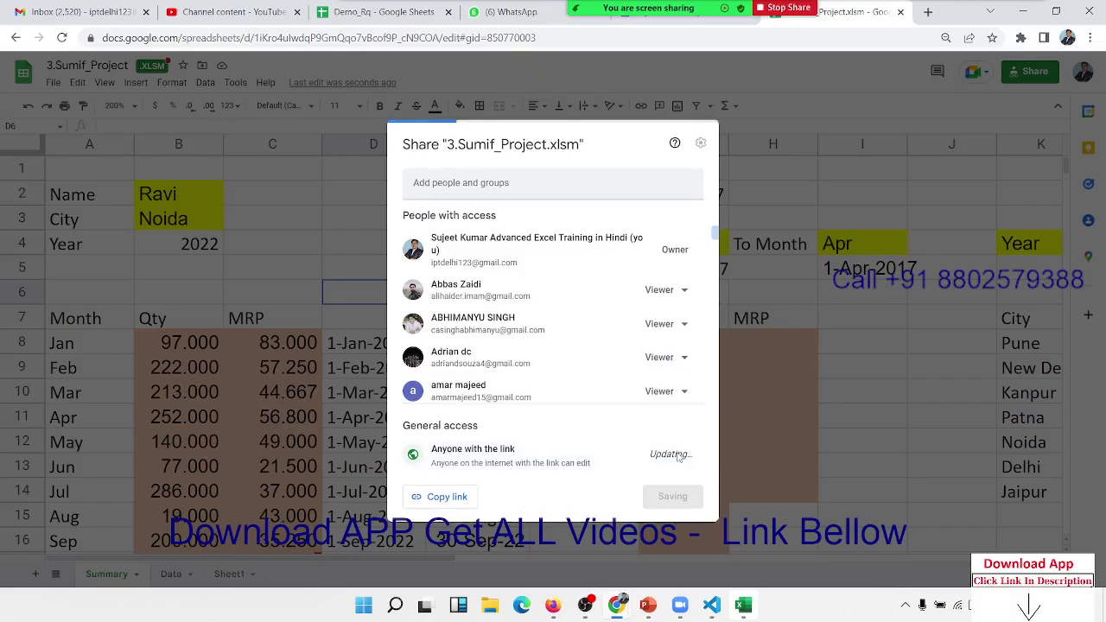
pyautogui.click(448, 499)
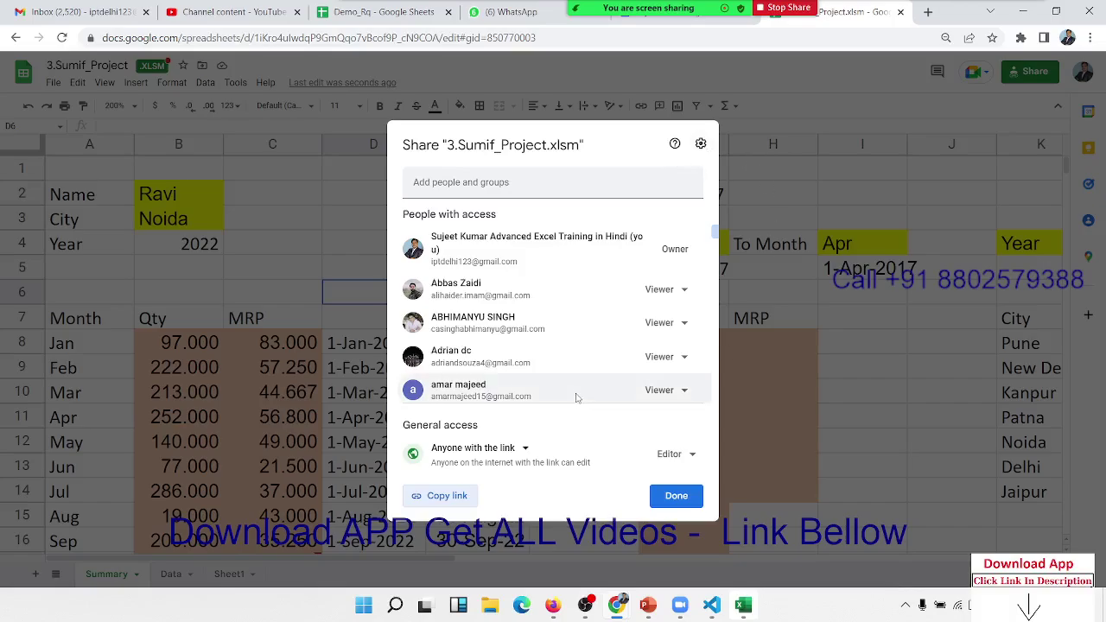
pyautogui.scroll(-2, 577, 394)
pyautogui.scroll(-5, 577, 395)
pyautogui.scroll(-5, 575, 395)
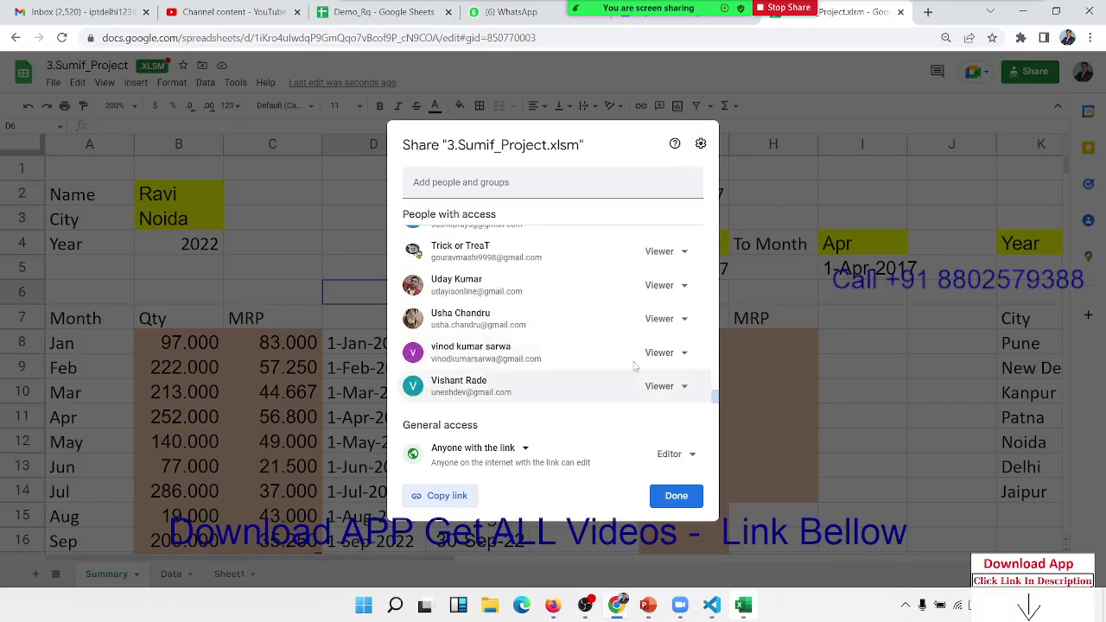
pyautogui.click(794, 179)
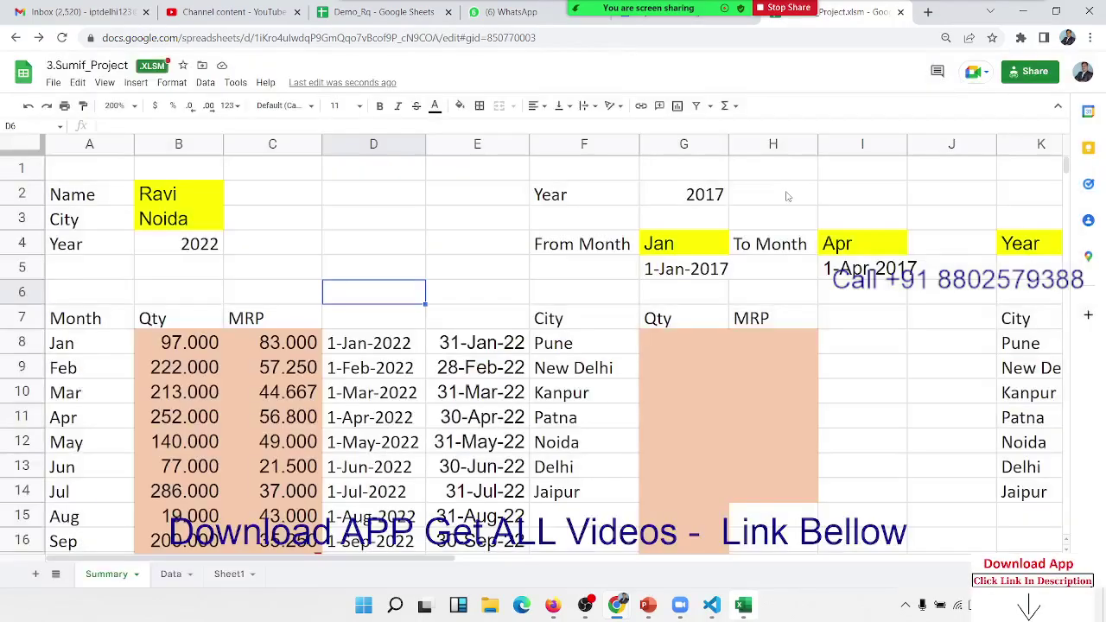
pyautogui.hotkey('alt', 'Tab')
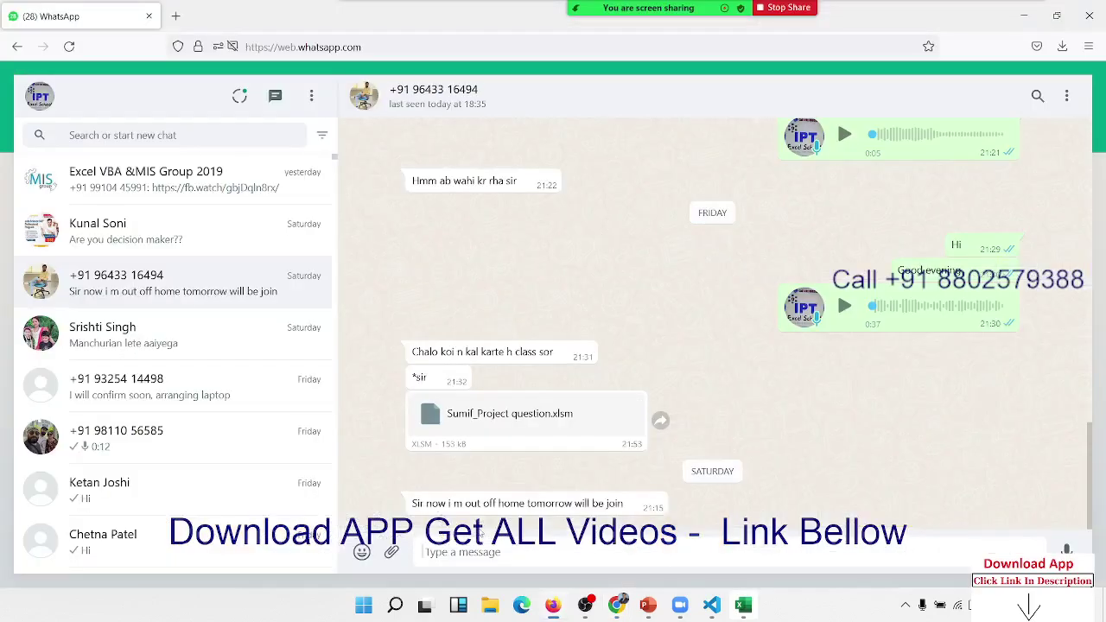
# Paste and send the editor share link in the open WhatsApp chat
pyautogui.hotkey('ctrl', 'v')
pyautogui.press('Return')
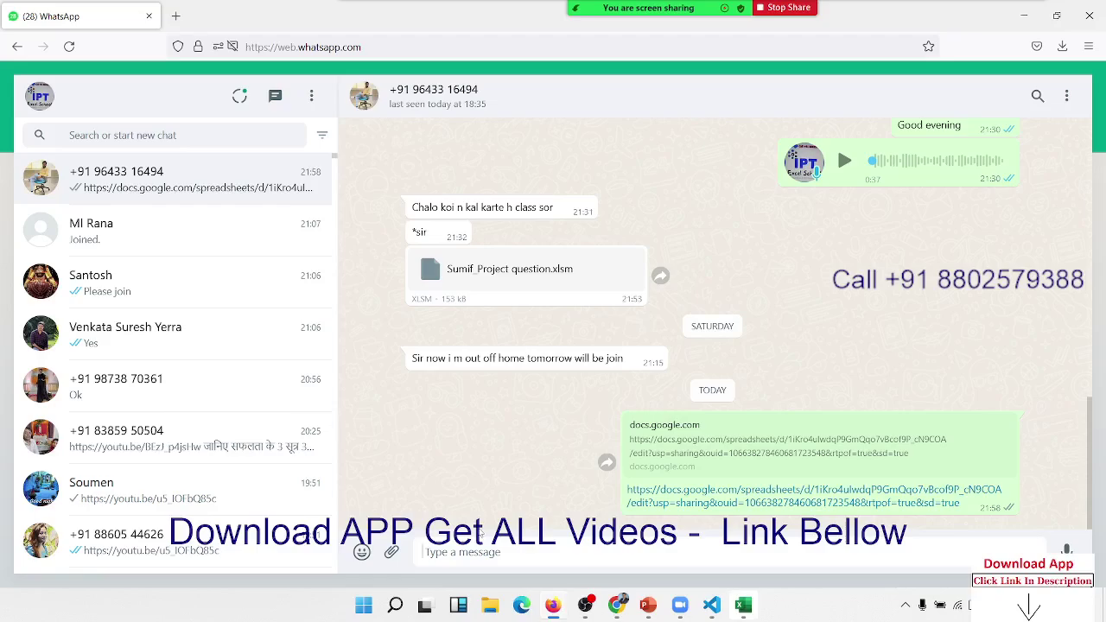
pyautogui.moveTo(772, 21)
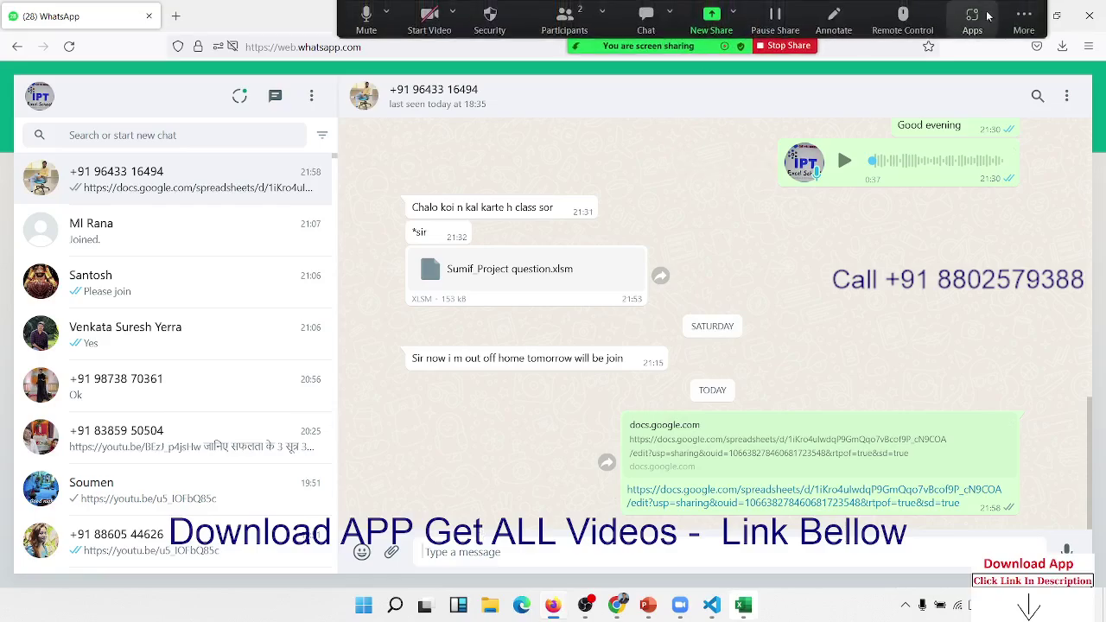